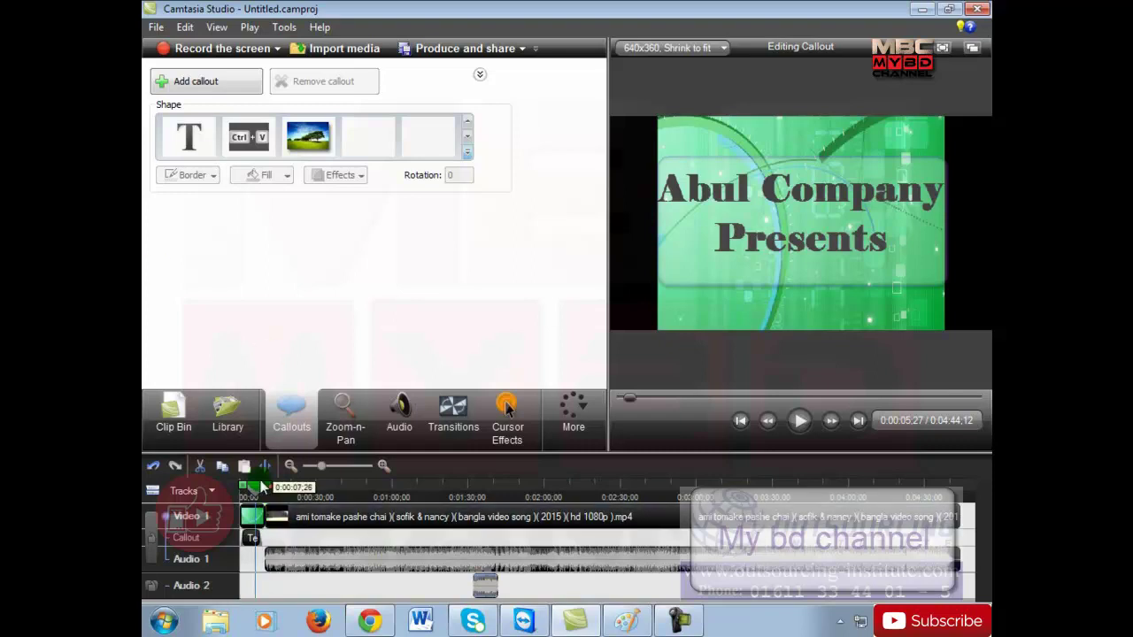
# Return the playhead to the start of the timeline and preview Fiber Waves Intro from the library's Fiber Waves folder
pyautogui.moveTo(259, 489); pyautogui.dragTo(239, 492)
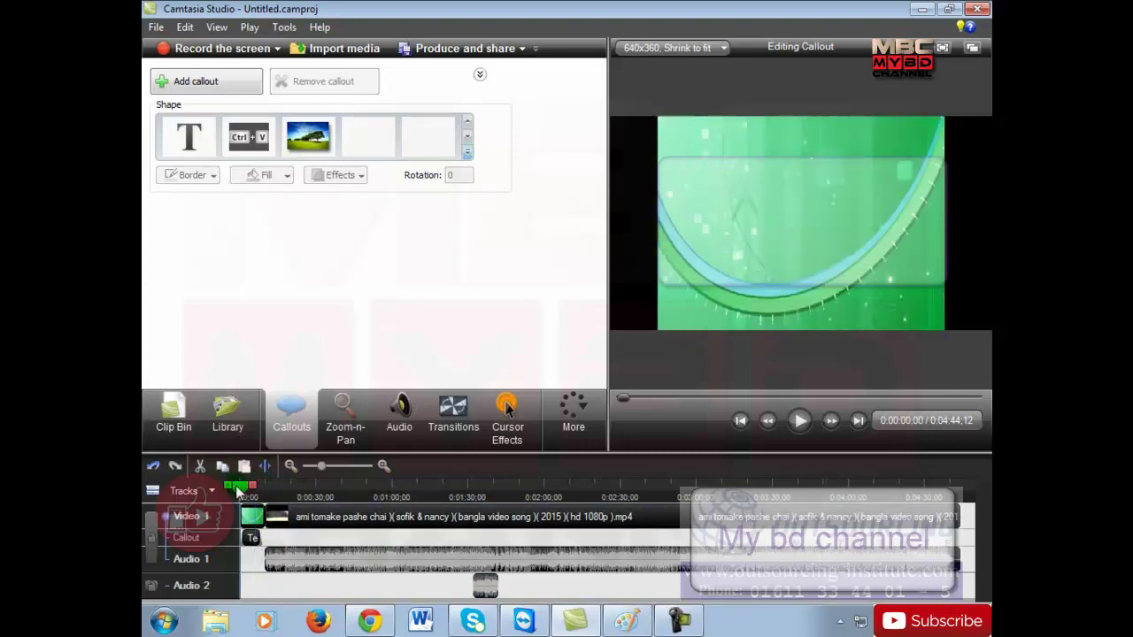
pyautogui.click(225, 417)
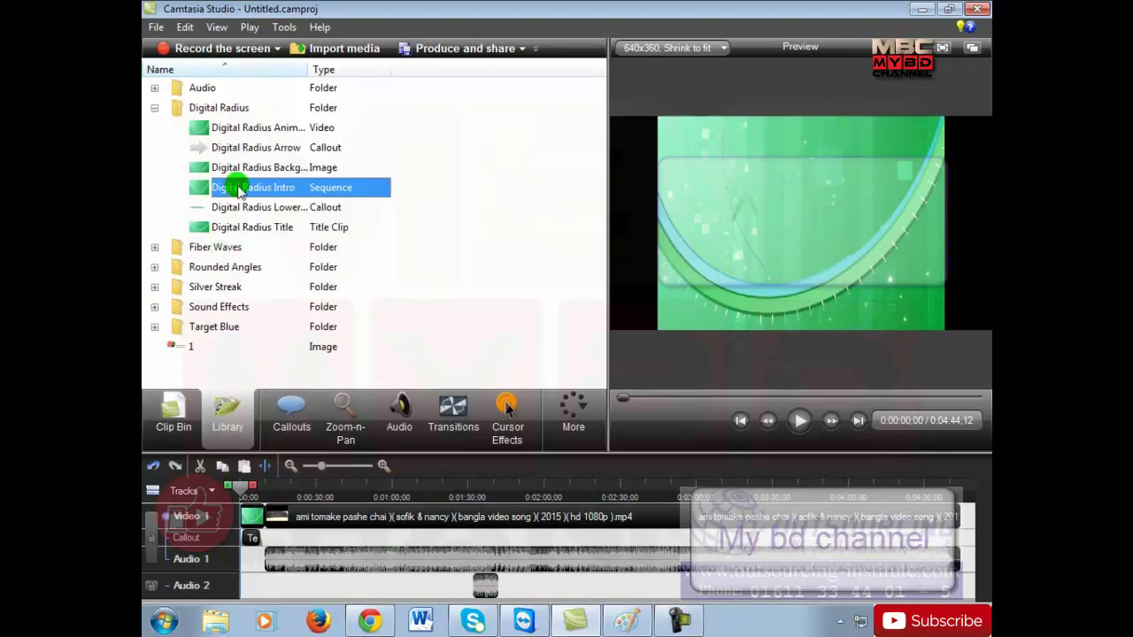
pyautogui.doubleClick(232, 248)
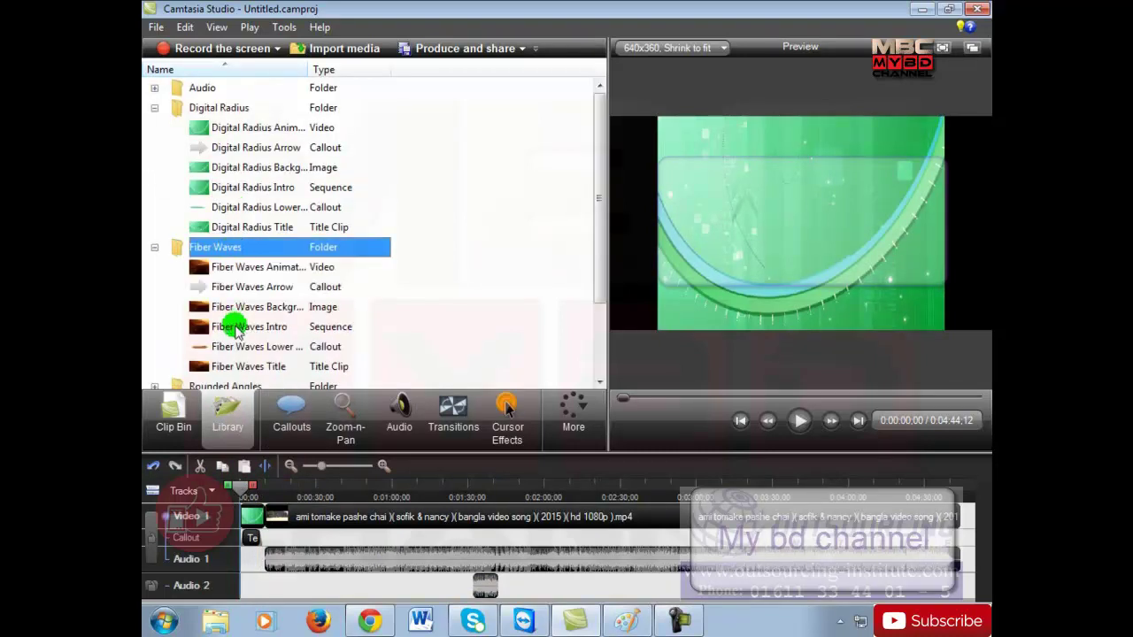
pyautogui.click(237, 328)
pyautogui.click(237, 328)
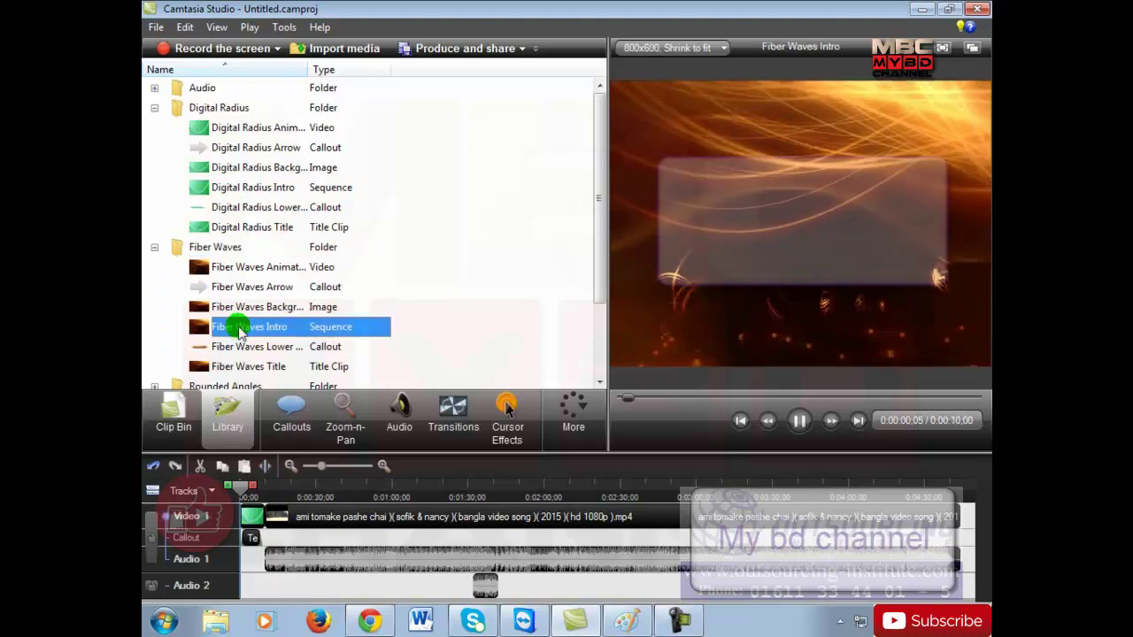
# Expand the Rounded Angles folder in the library and preview the Rounded Angles Intro sequence
pyautogui.moveTo(599, 203); pyautogui.dragTo(600, 252)
pyautogui.doubleClick(252, 307)
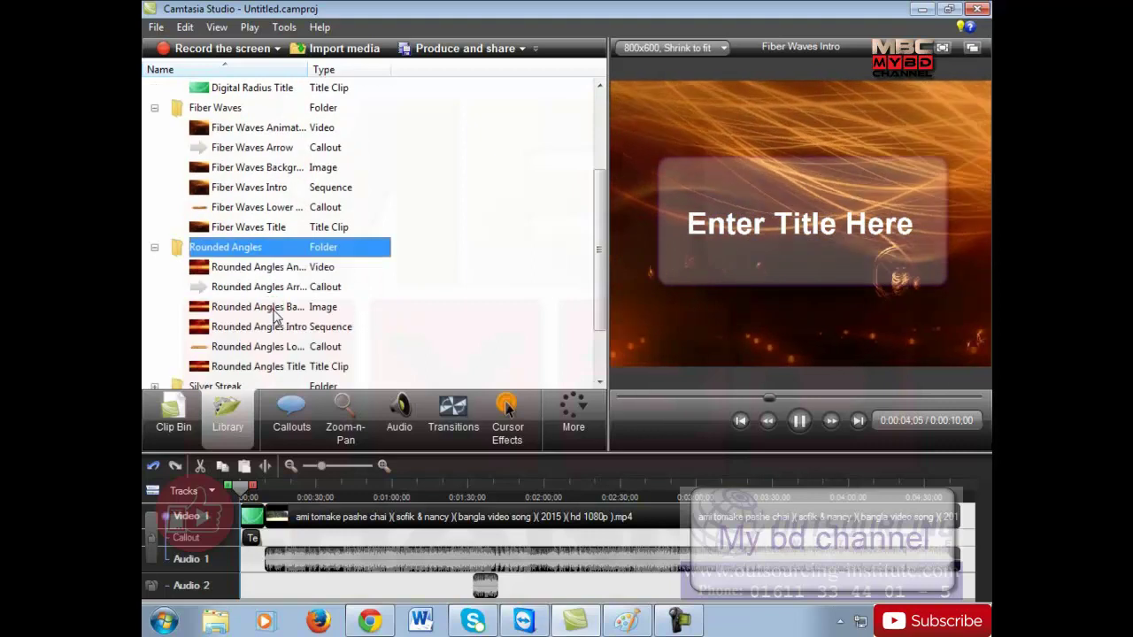
pyautogui.click(253, 326)
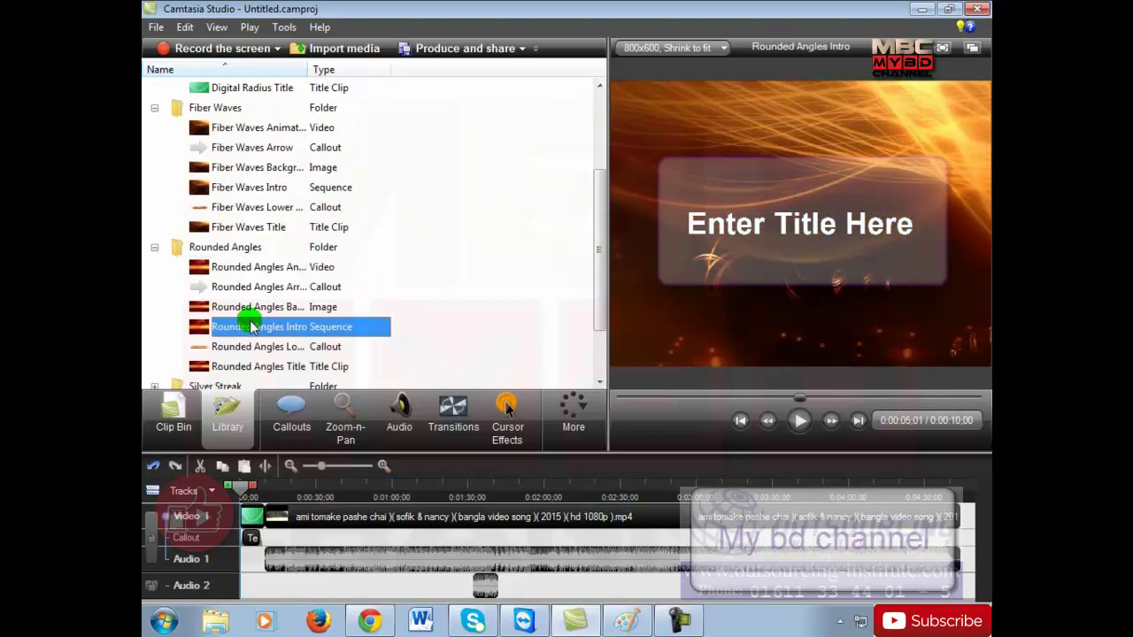
pyautogui.doubleClick(252, 327)
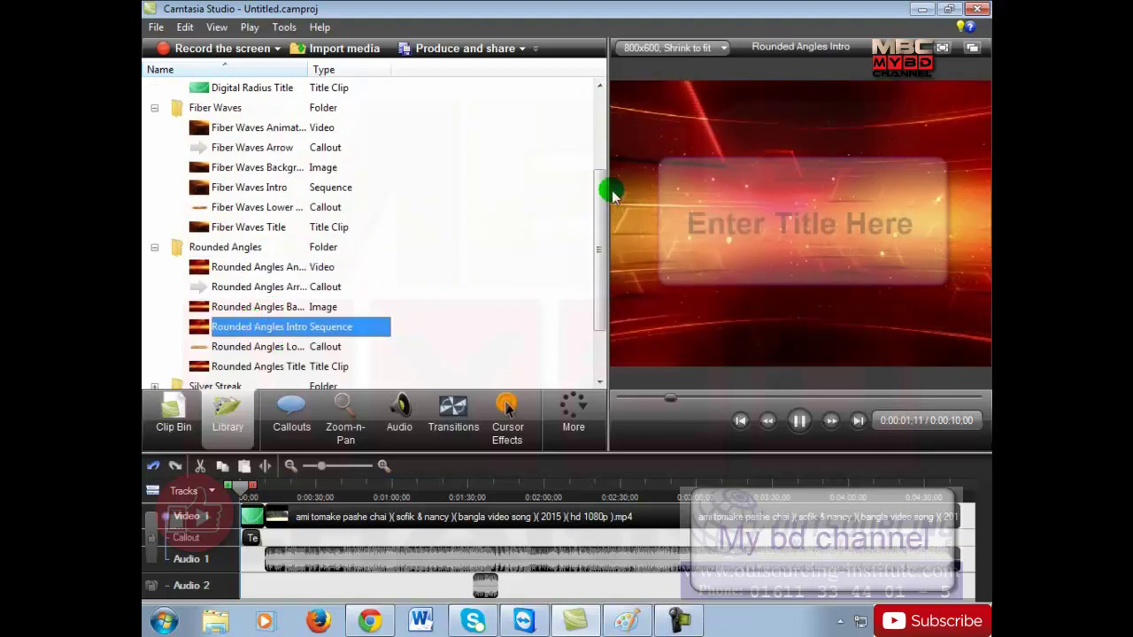
# Expand the Silver Streak folder in the library, preview the Silver Streak Intro sequence and pause its playback
pyautogui.moveTo(599, 203); pyautogui.dragTo(599, 235)
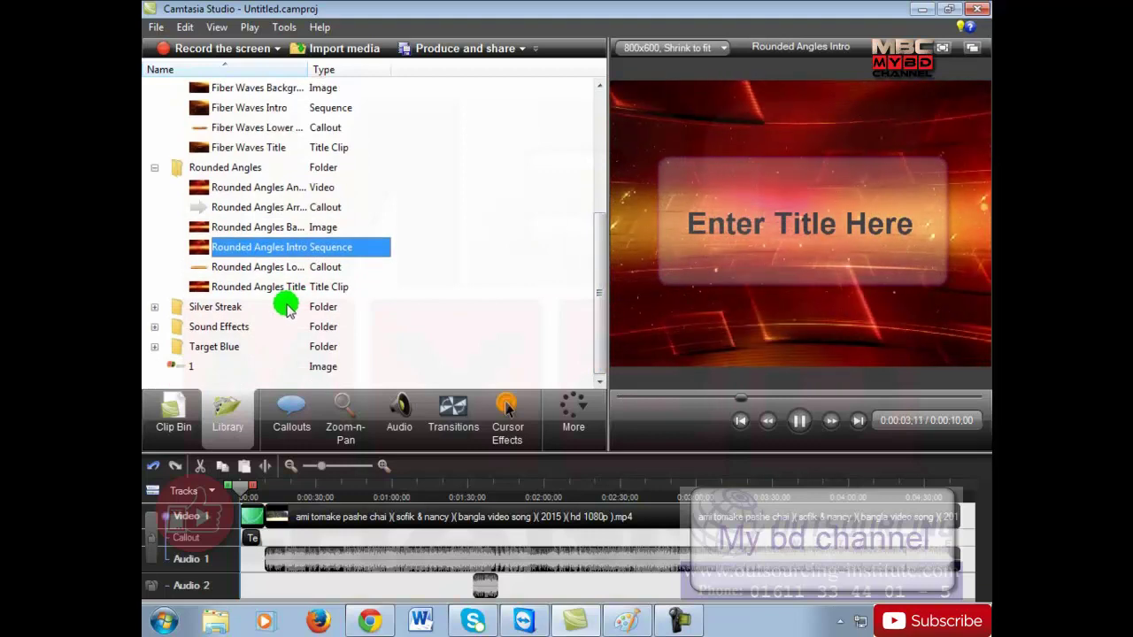
pyautogui.doubleClick(288, 306)
pyautogui.click(259, 327)
pyautogui.doubleClick(257, 324)
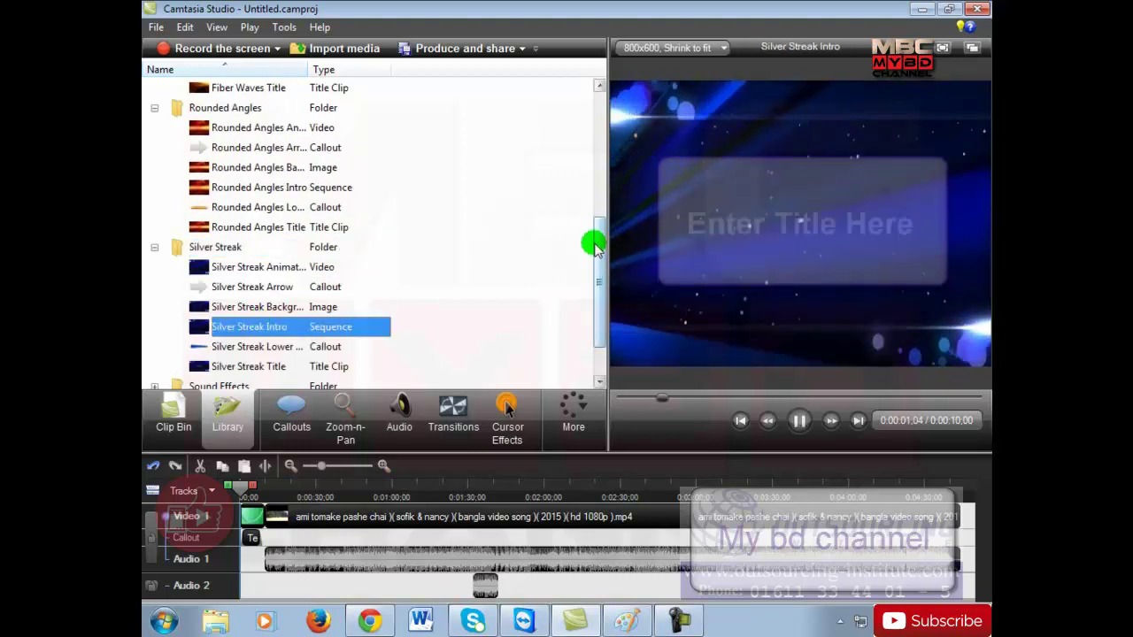
pyautogui.scroll(-1, 594, 246)
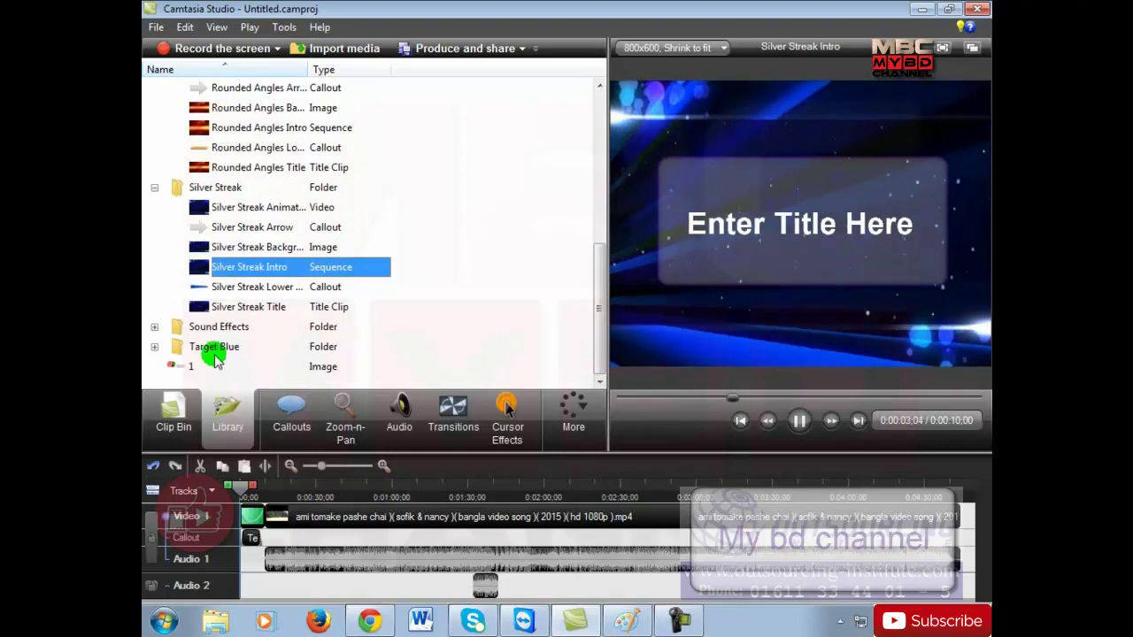
pyautogui.click(796, 422)
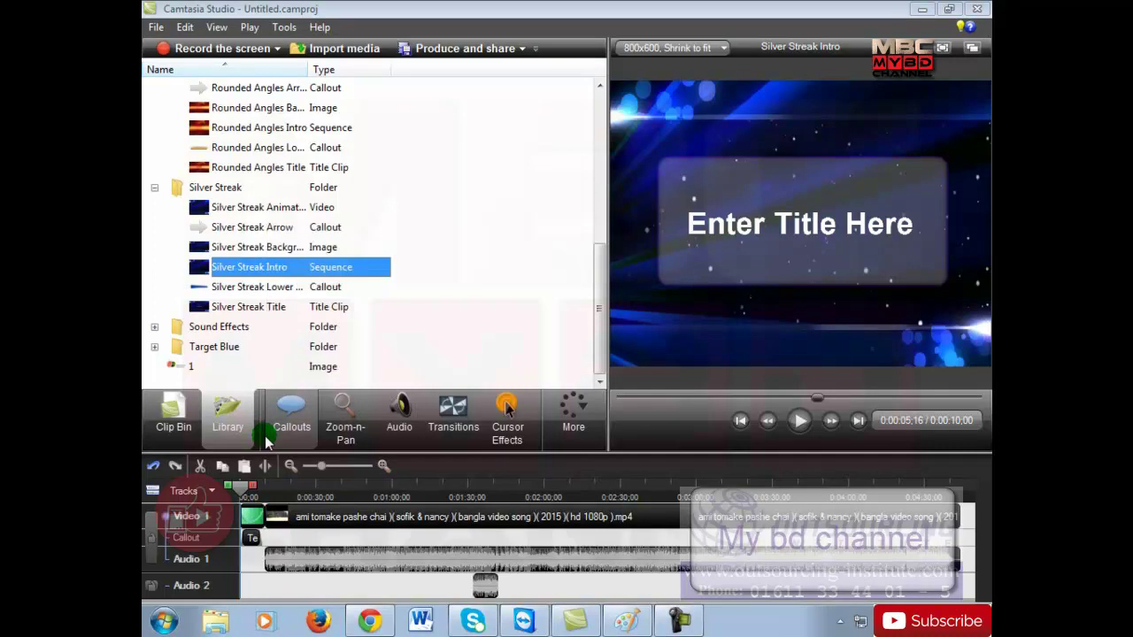
# Show the project's clip bin, then switch to Chrome and open google.com.bd
pyautogui.click(170, 421)
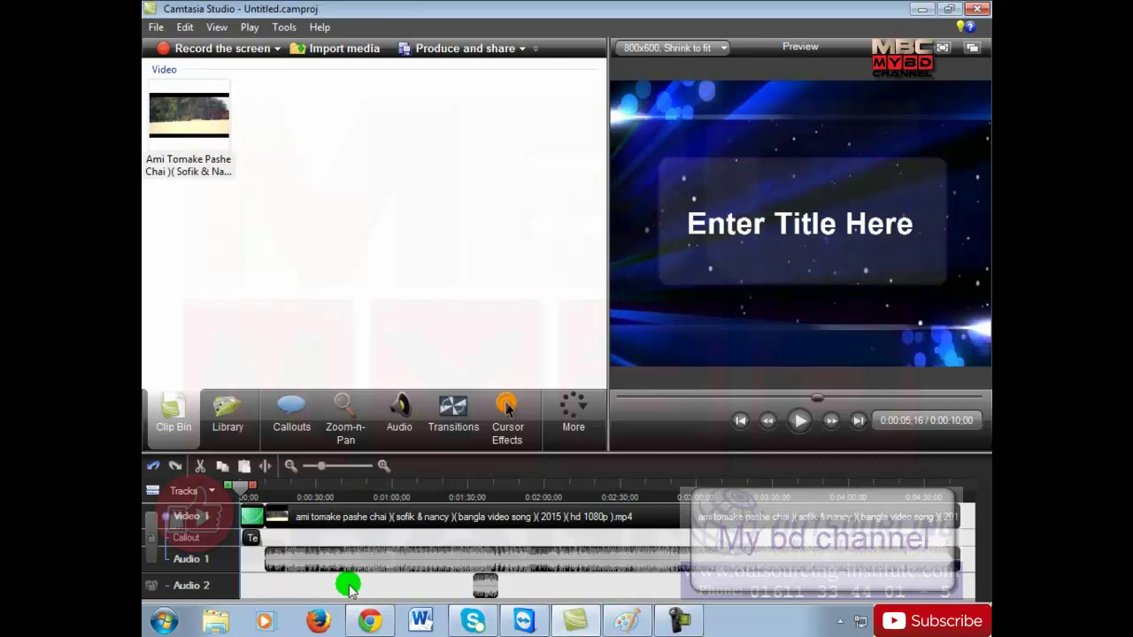
pyautogui.click(369, 621)
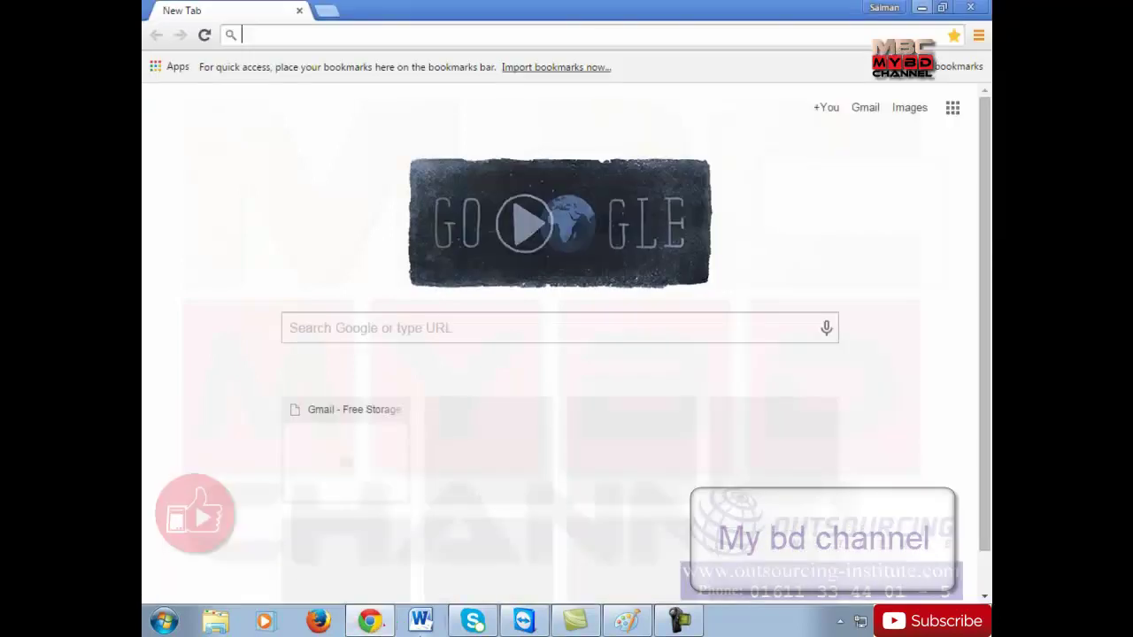
pyautogui.click(336, 33)
pyautogui.write('goo')
pyautogui.press('Down')
pyautogui.press('Return')
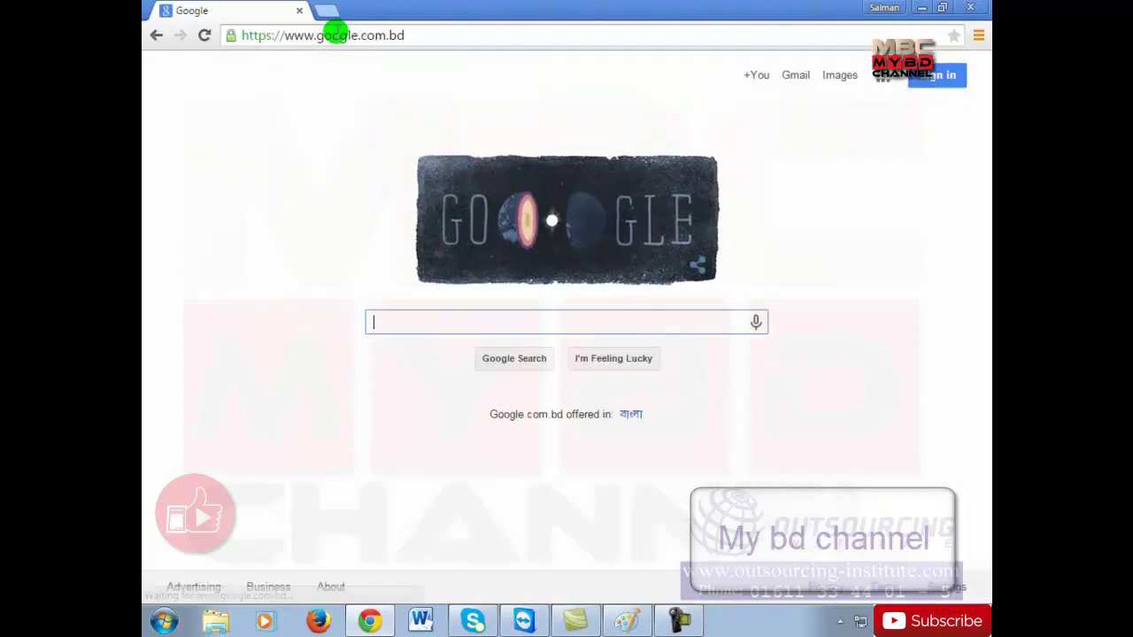
# Search Google for "video introduction animation maker"
pyautogui.click(471, 316)
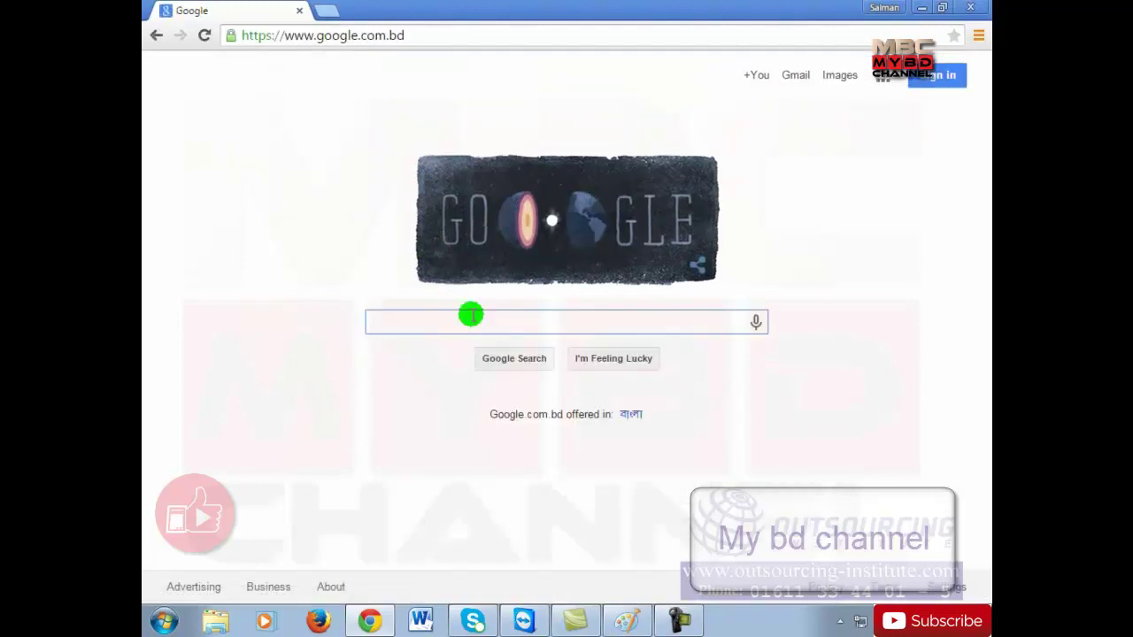
pyautogui.write('video intru')
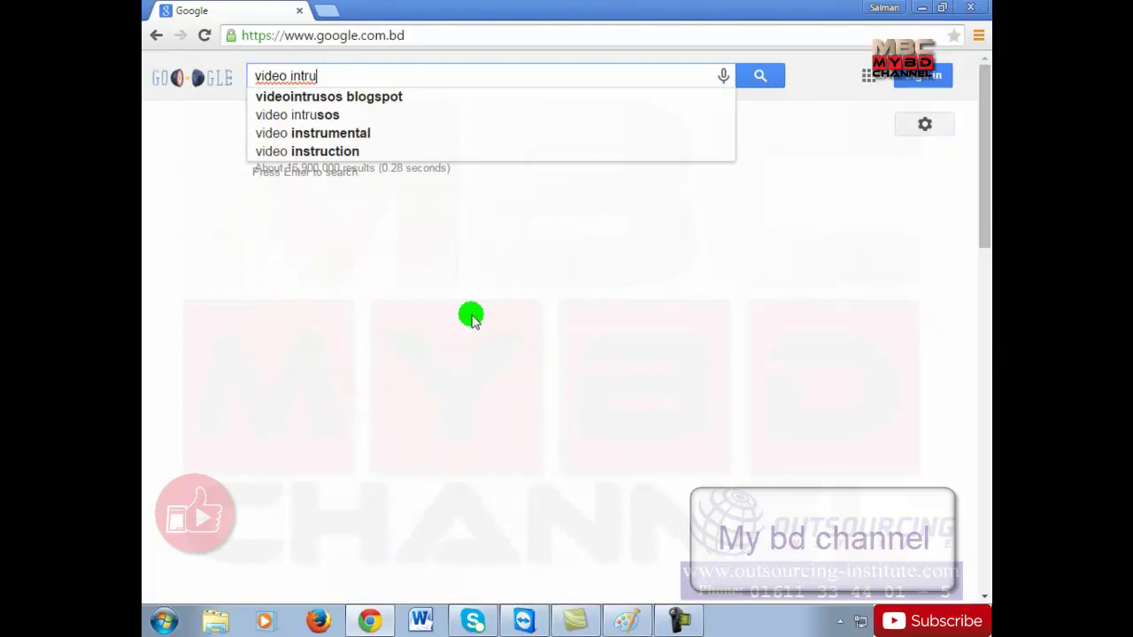
pyautogui.press('BackSpace')
pyautogui.write('odu')
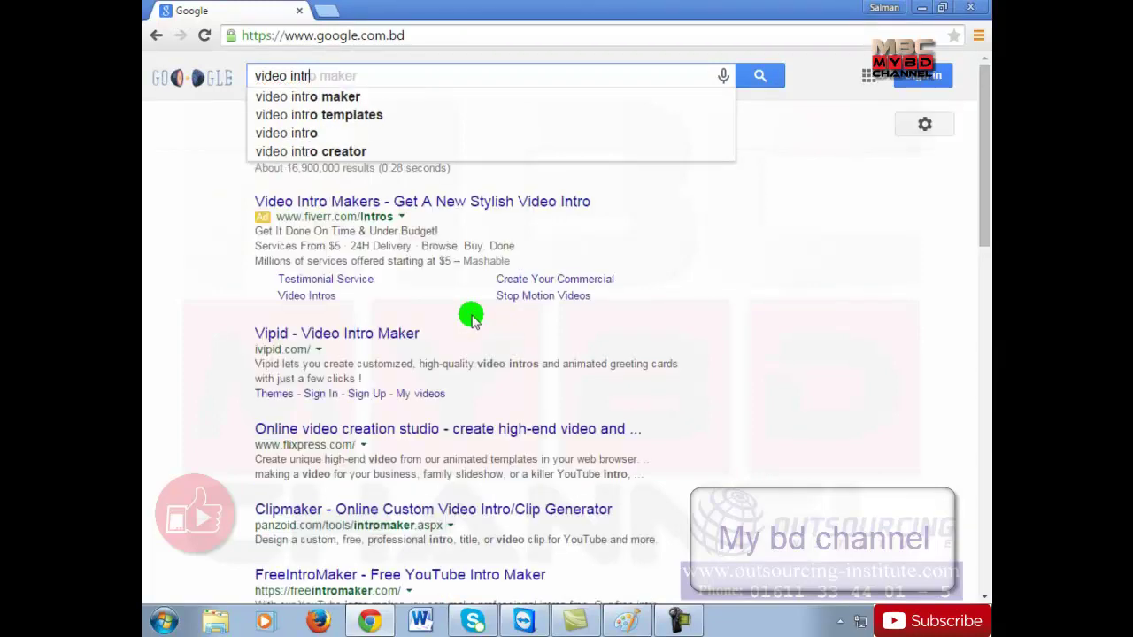
pyautogui.write('ctio')
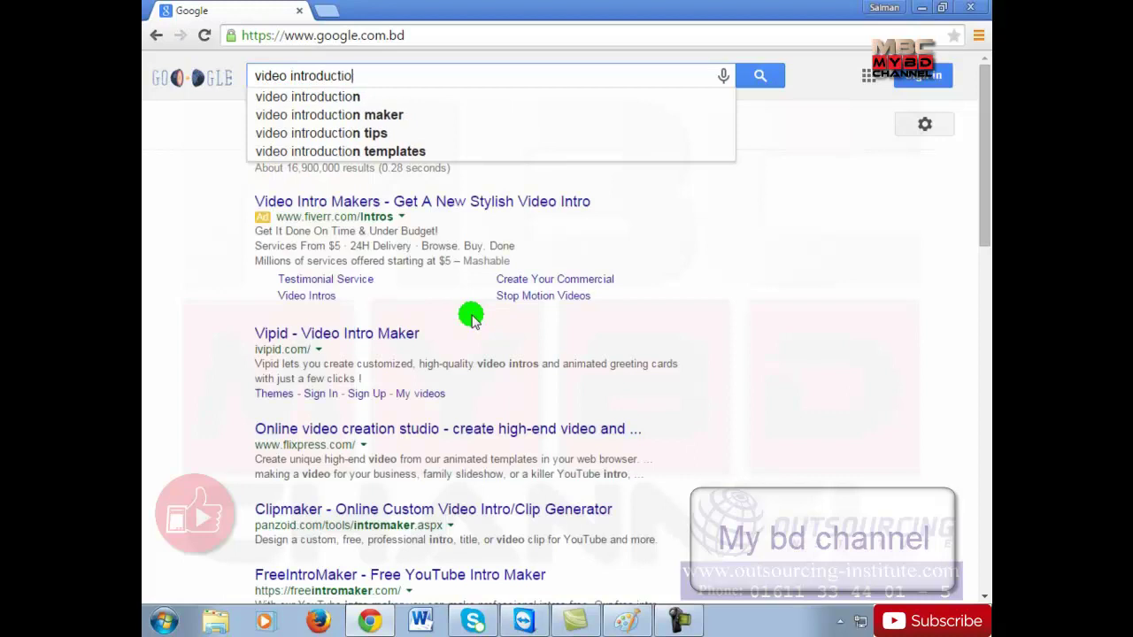
pyautogui.write('n a')
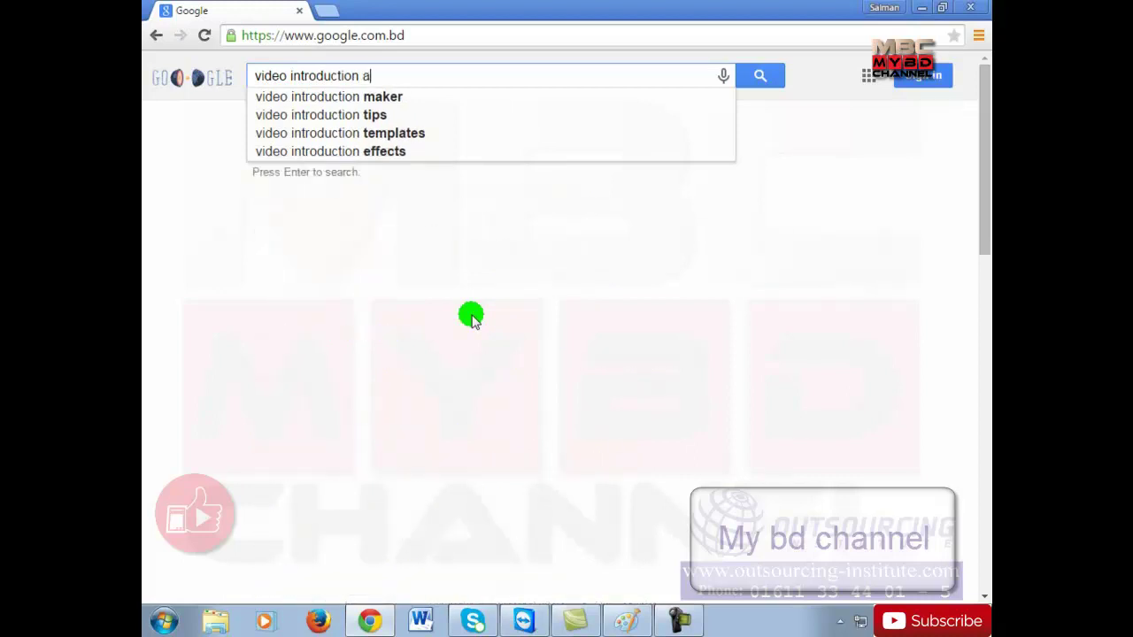
pyautogui.write('nimation')
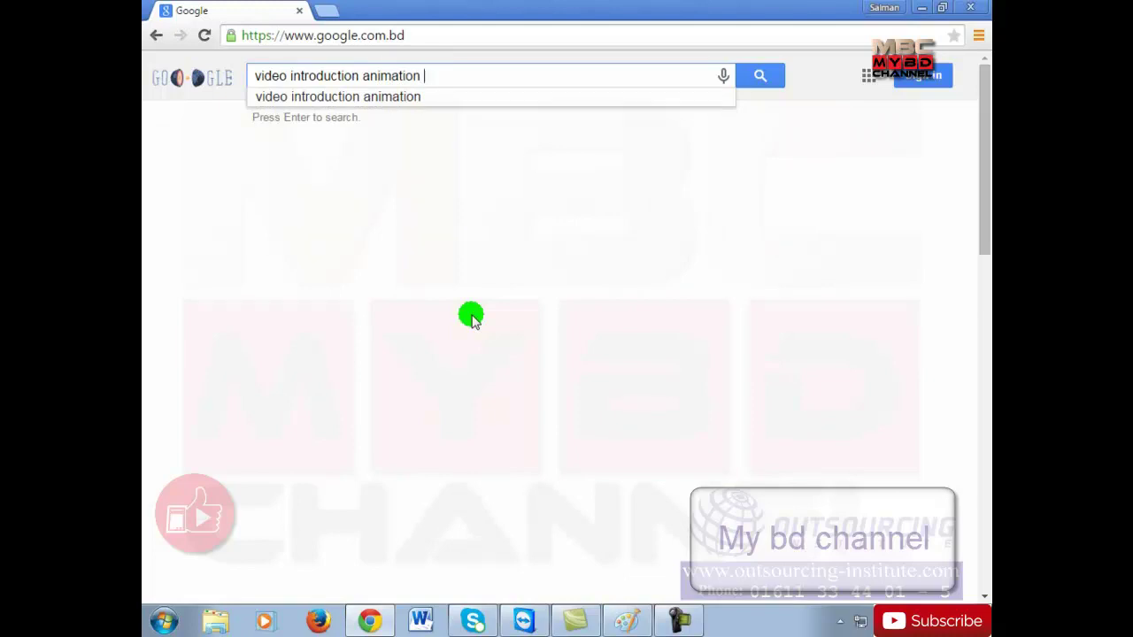
pyautogui.write(' maker')
pyautogui.press('Return')
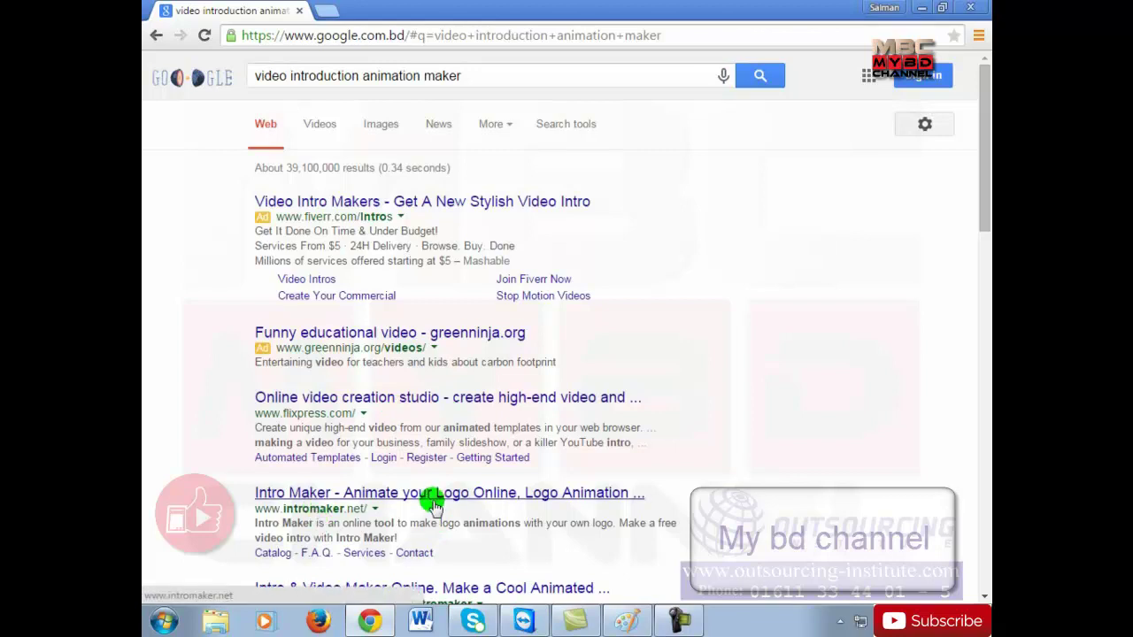
# Open the intromaker.net and makewebvideo.com search results in new browser tabs
pyautogui.scroll(-1, 299, 423)
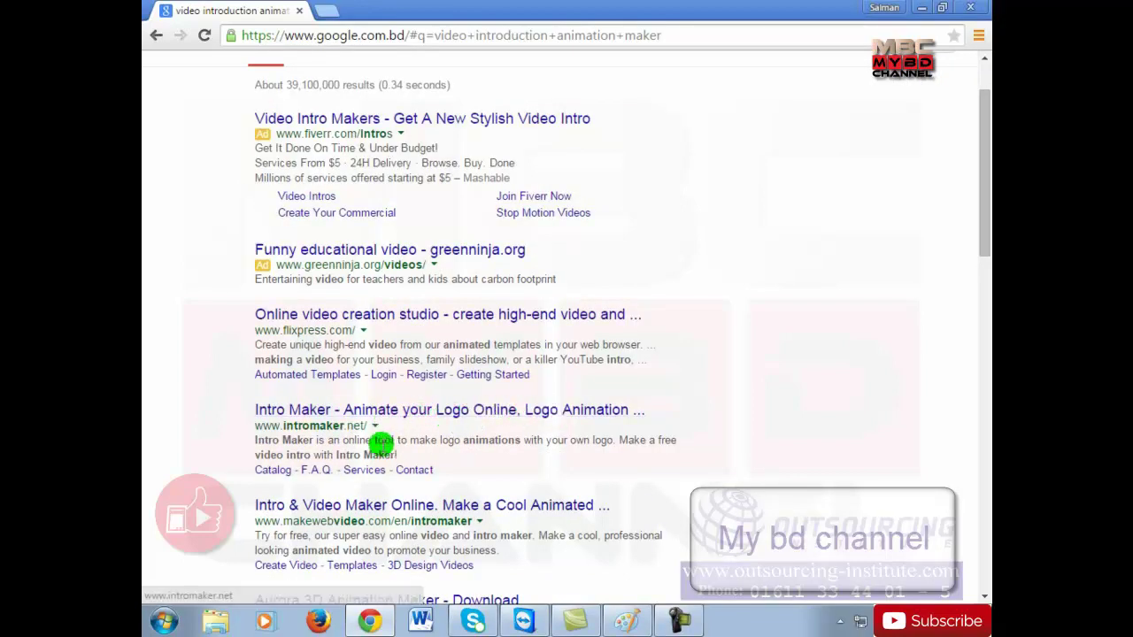
pyautogui.rightClick(364, 413)
pyautogui.click(366, 421)
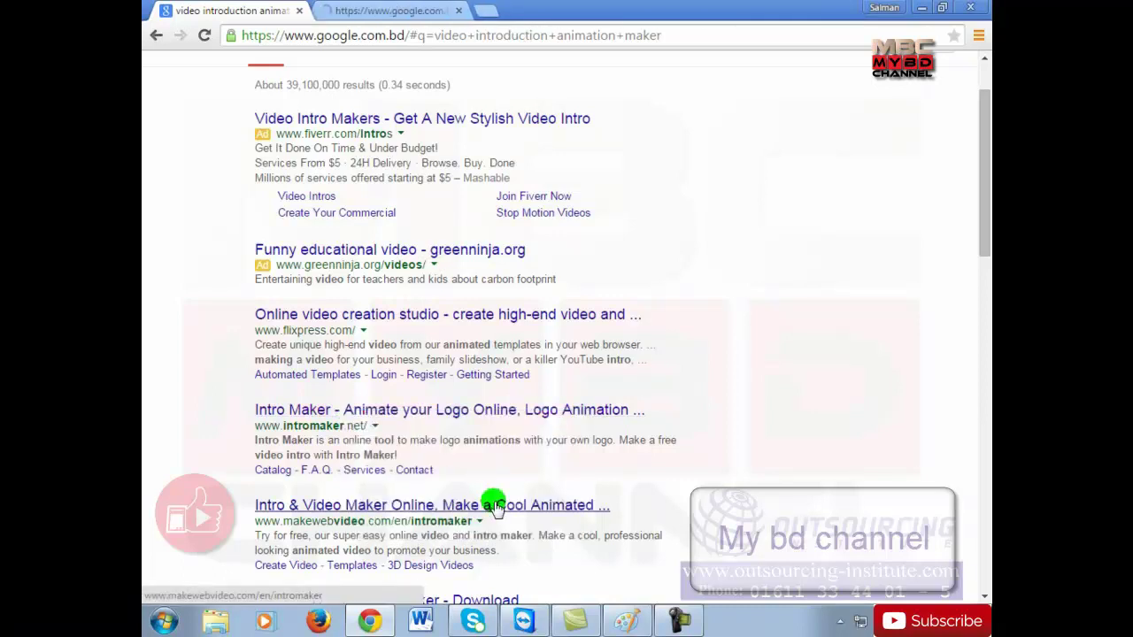
pyautogui.rightClick(432, 510)
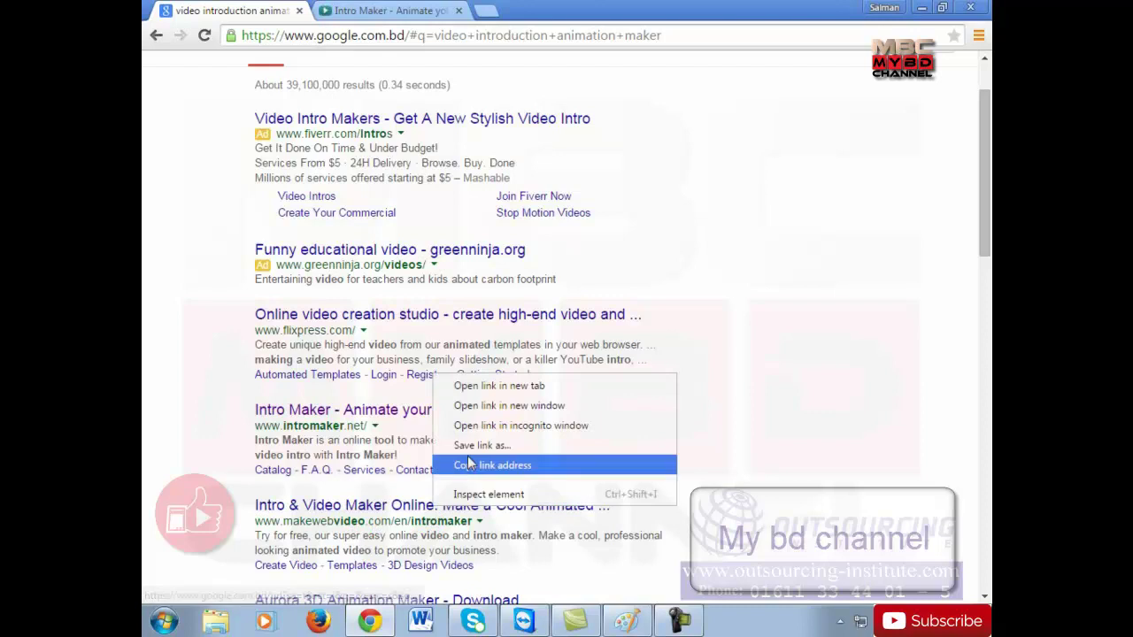
pyautogui.click(464, 383)
pyautogui.click(564, 9)
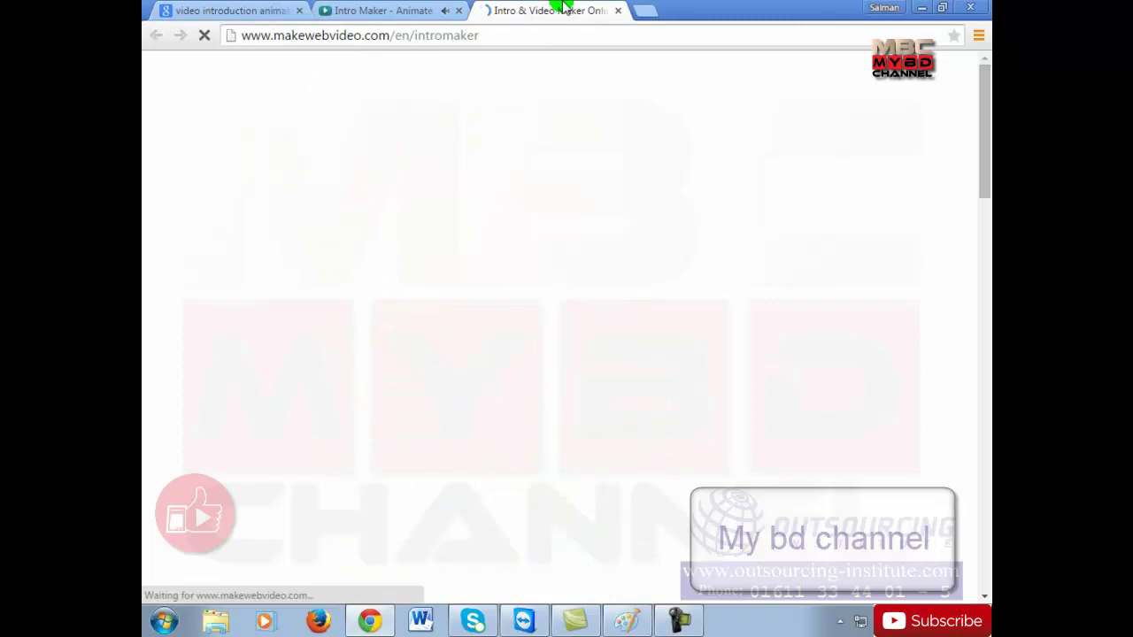
# Examine the intromaker.net home page, skipping ahead in its demo video, pausing it and reading how the service works
pyautogui.click(379, 10)
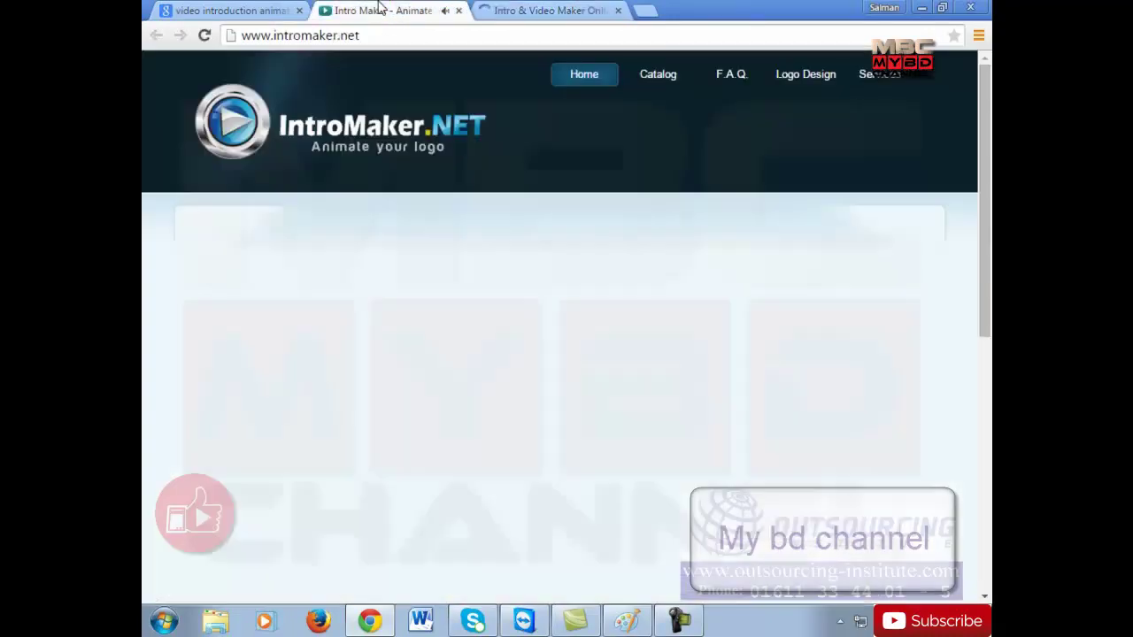
pyautogui.scroll(-3, 561, 494)
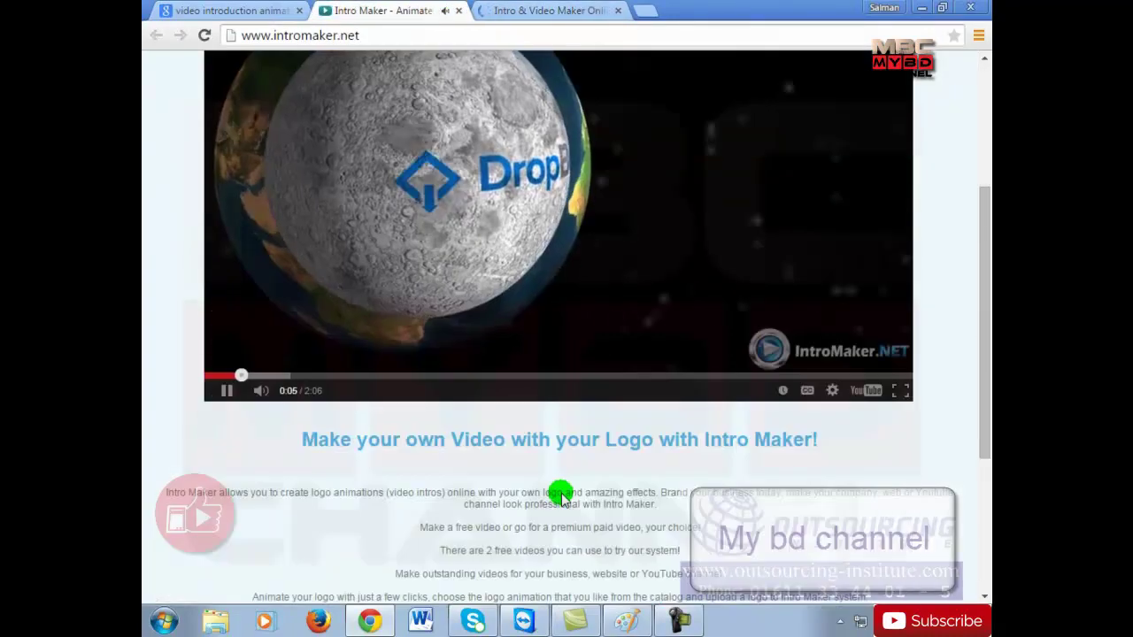
pyautogui.scroll(3, 561, 494)
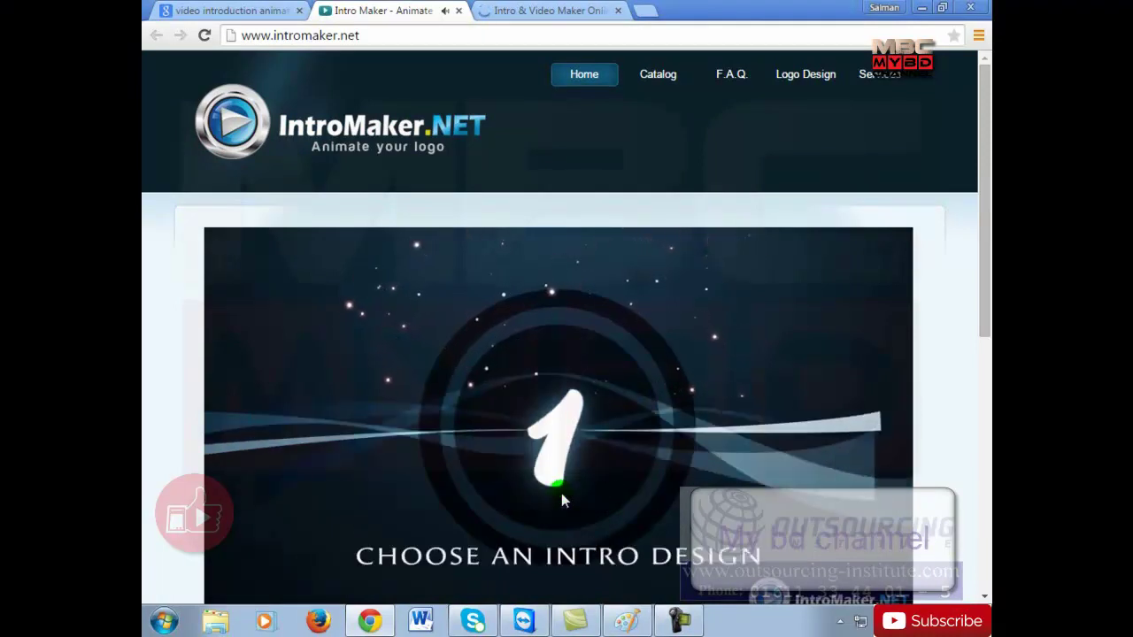
pyautogui.scroll(-2, 561, 493)
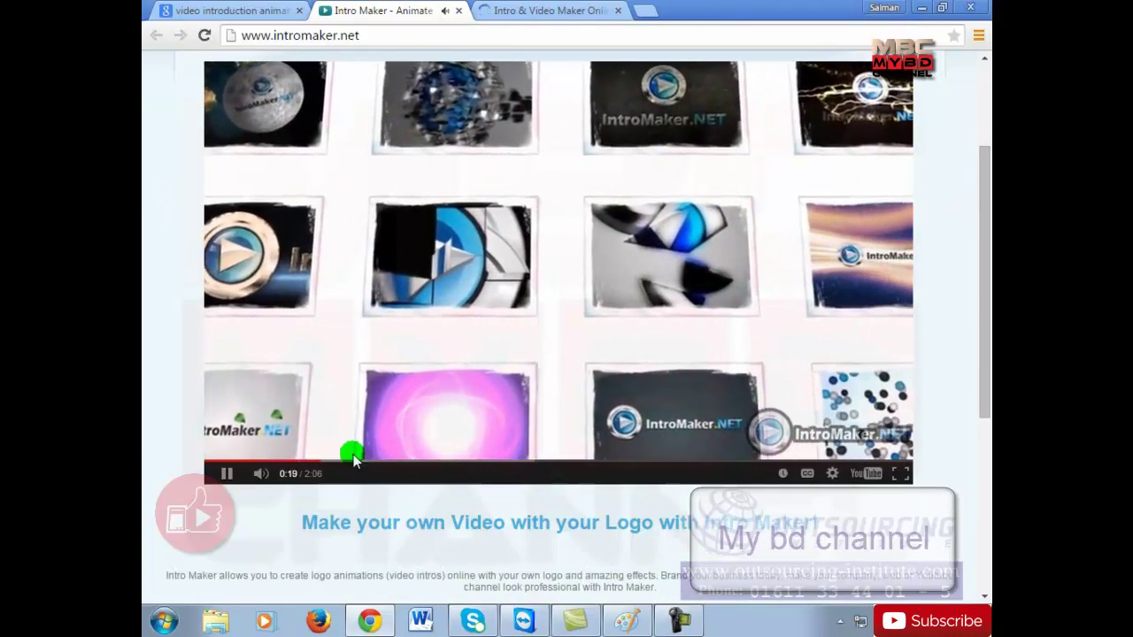
pyautogui.click(460, 457)
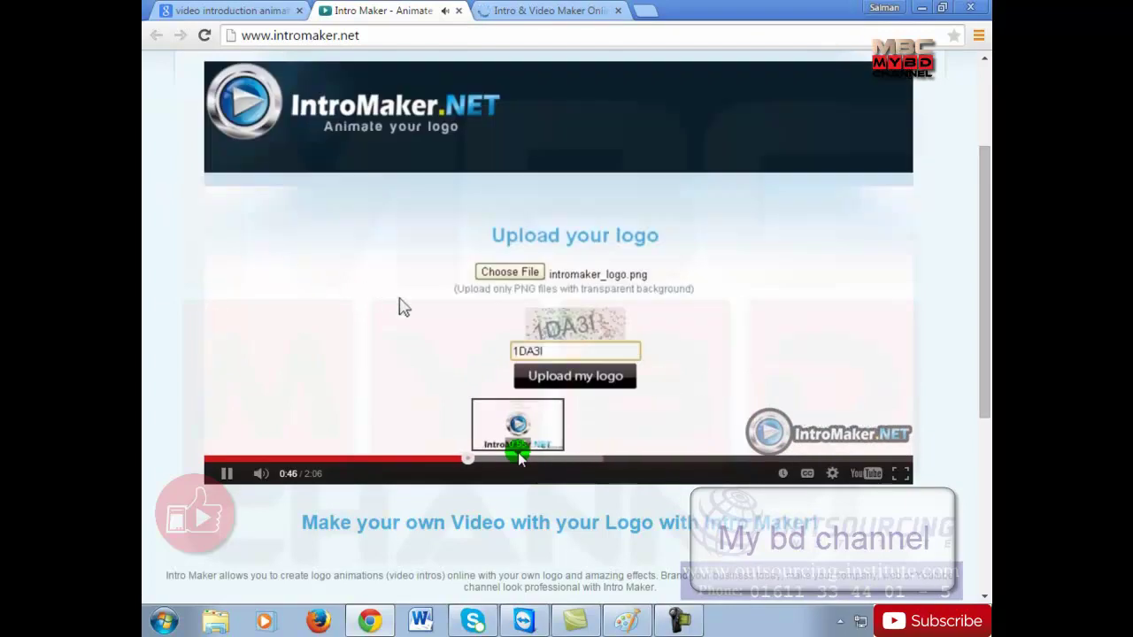
pyautogui.click(473, 256)
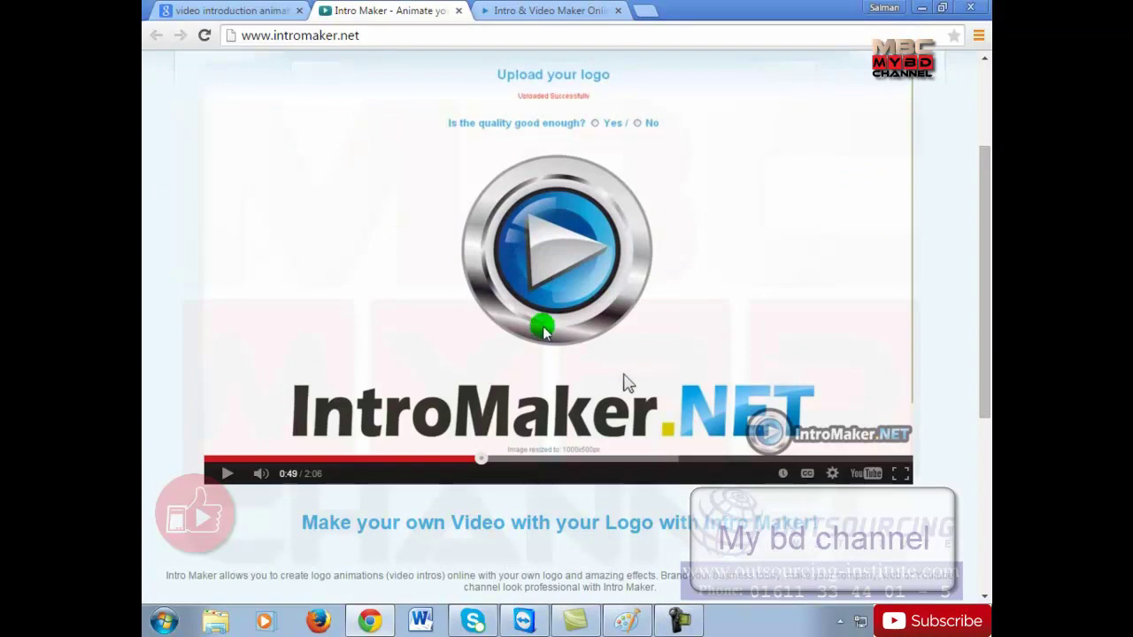
pyautogui.scroll(-4, 505, 457)
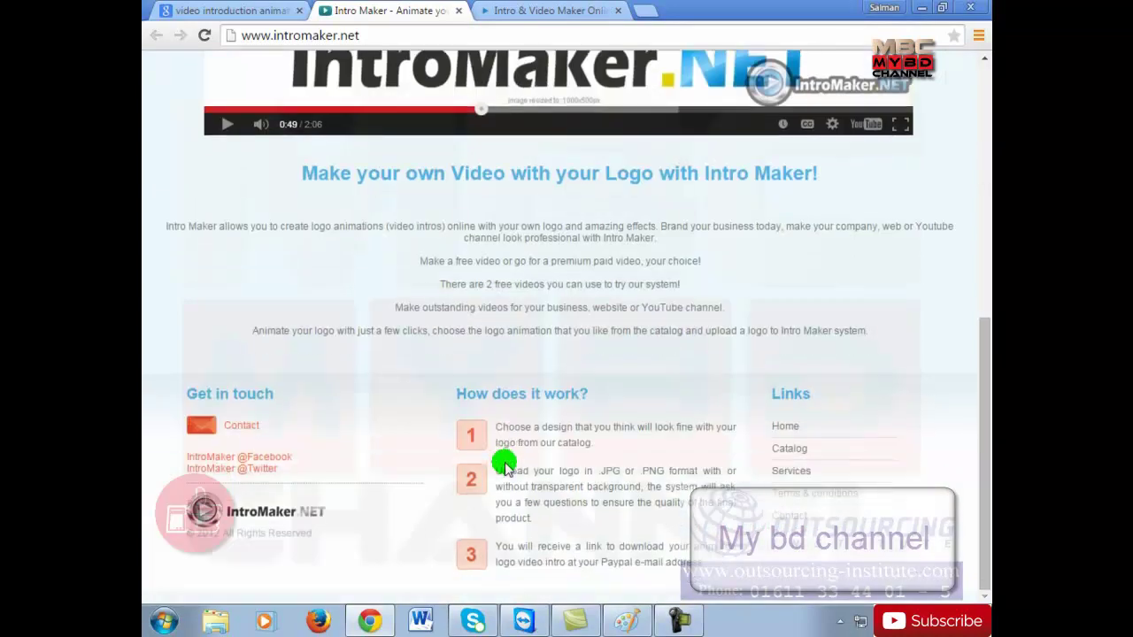
pyautogui.scroll(6, 505, 469)
# Look through the makewebvideo.com intro maker page, including its features and the intro marketing video section
pyautogui.click(544, 9)
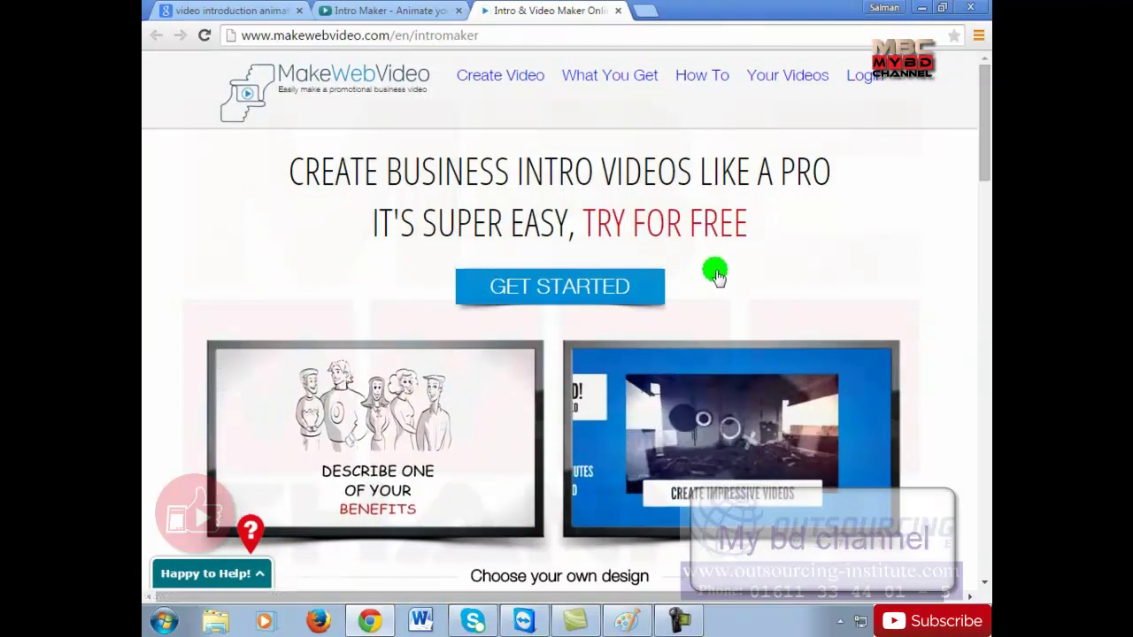
pyautogui.scroll(-10, 715, 274)
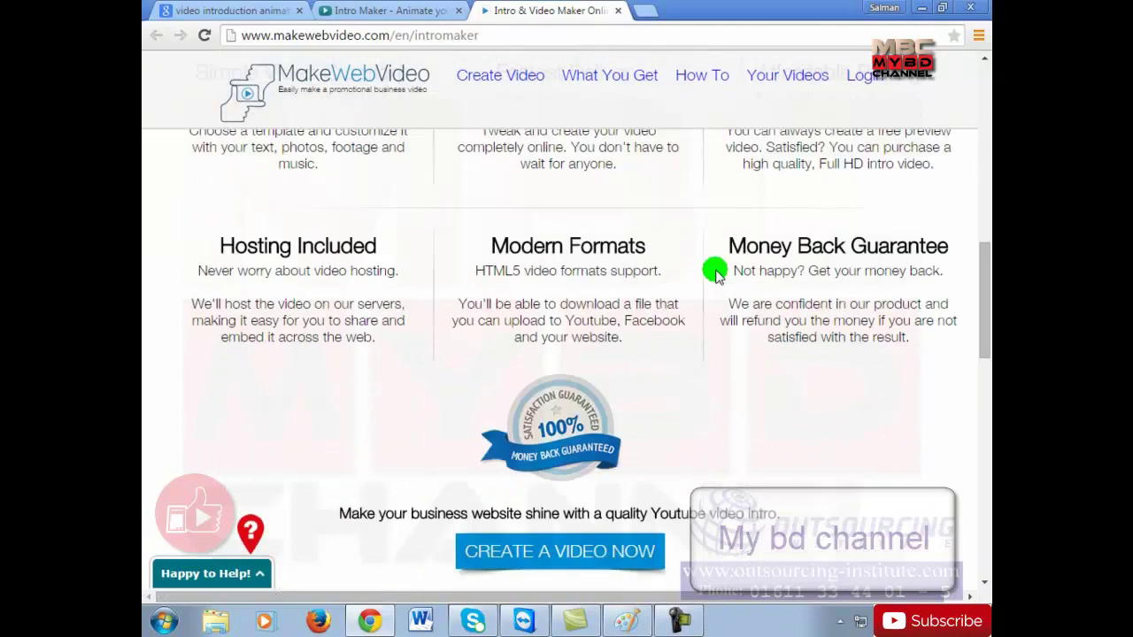
pyautogui.scroll(-8, 715, 270)
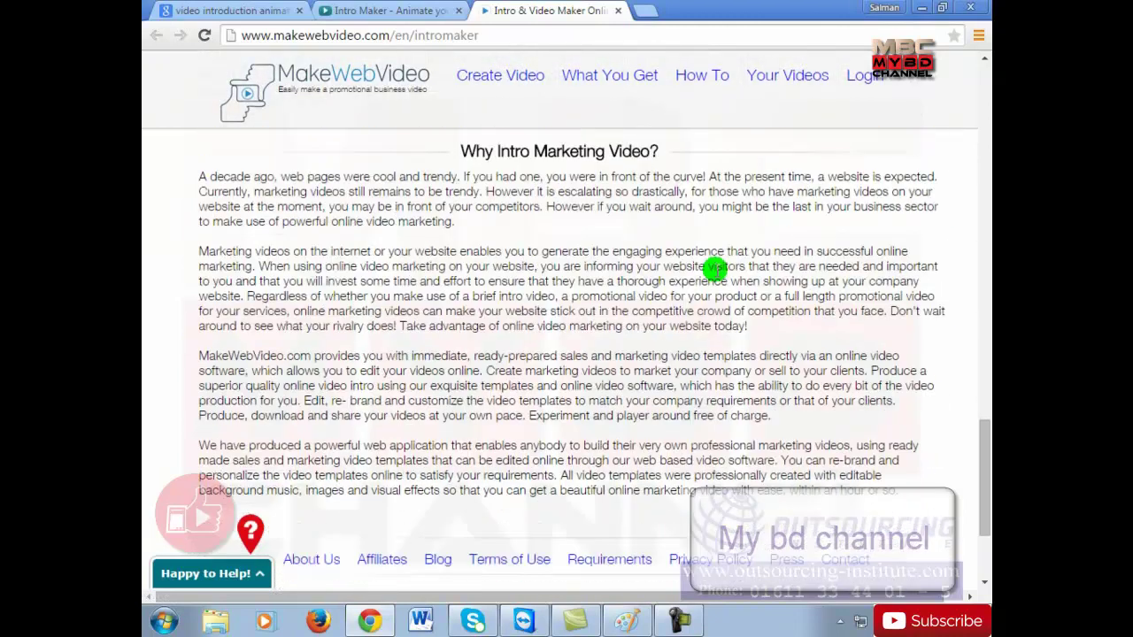
# Go through the guarantee and customer love sections of the intro maker page and open the video template gallery
pyautogui.scroll(-3, 715, 268)
pyautogui.scroll(5, 715, 268)
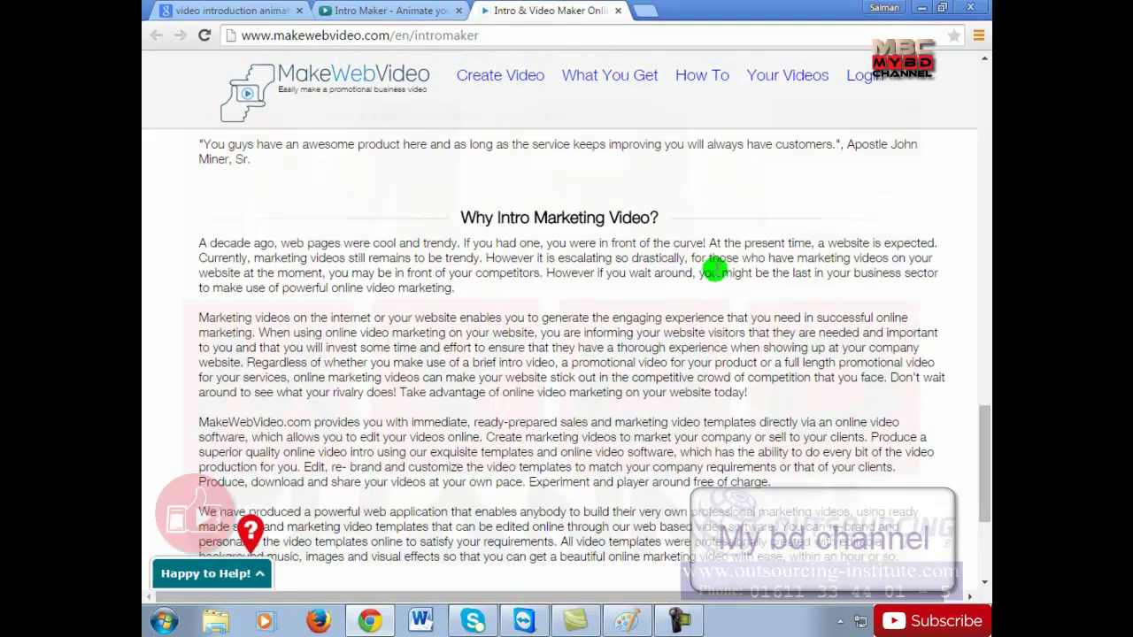
pyautogui.scroll(7, 715, 268)
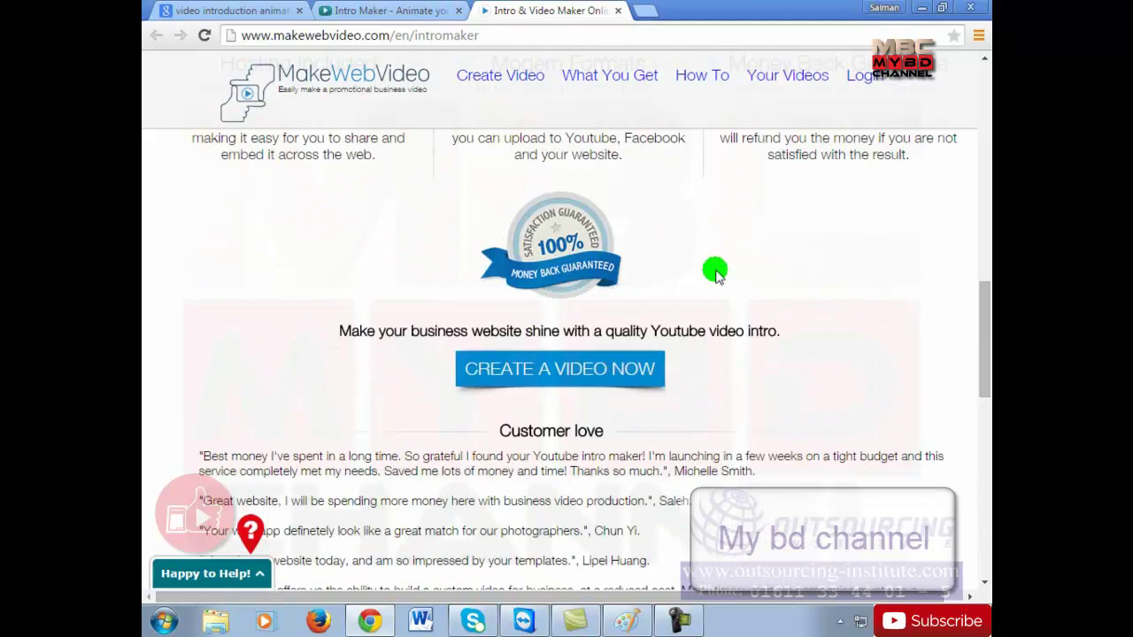
pyautogui.click(591, 375)
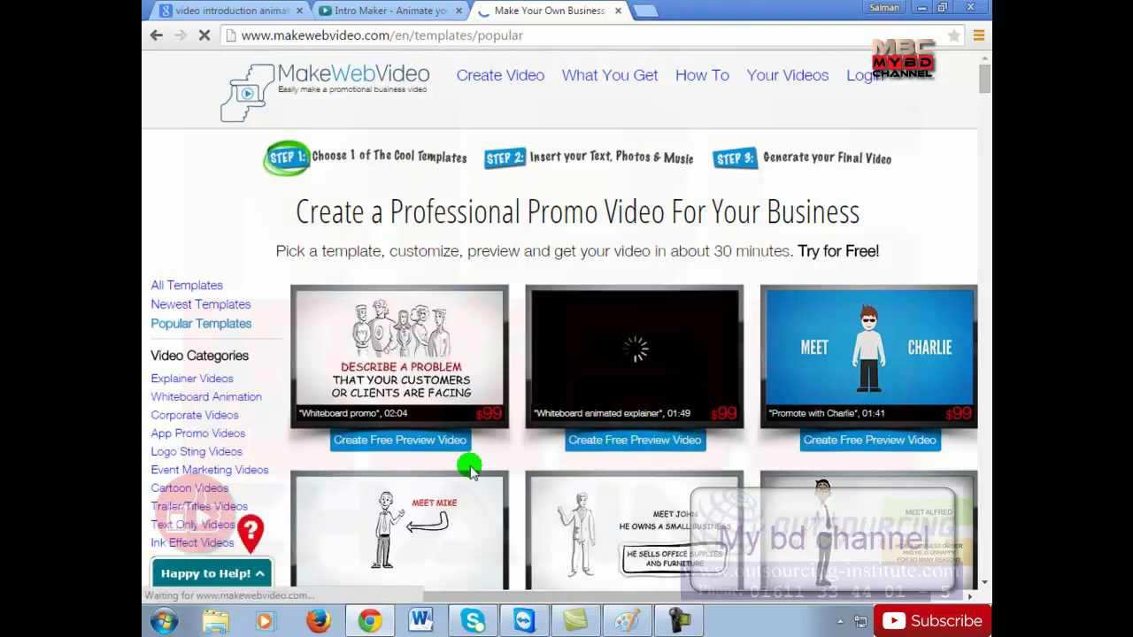
# Browse the popular video templates and open the "Whiteboard animated explainer" template
pyautogui.scroll(-2, 912, 569)
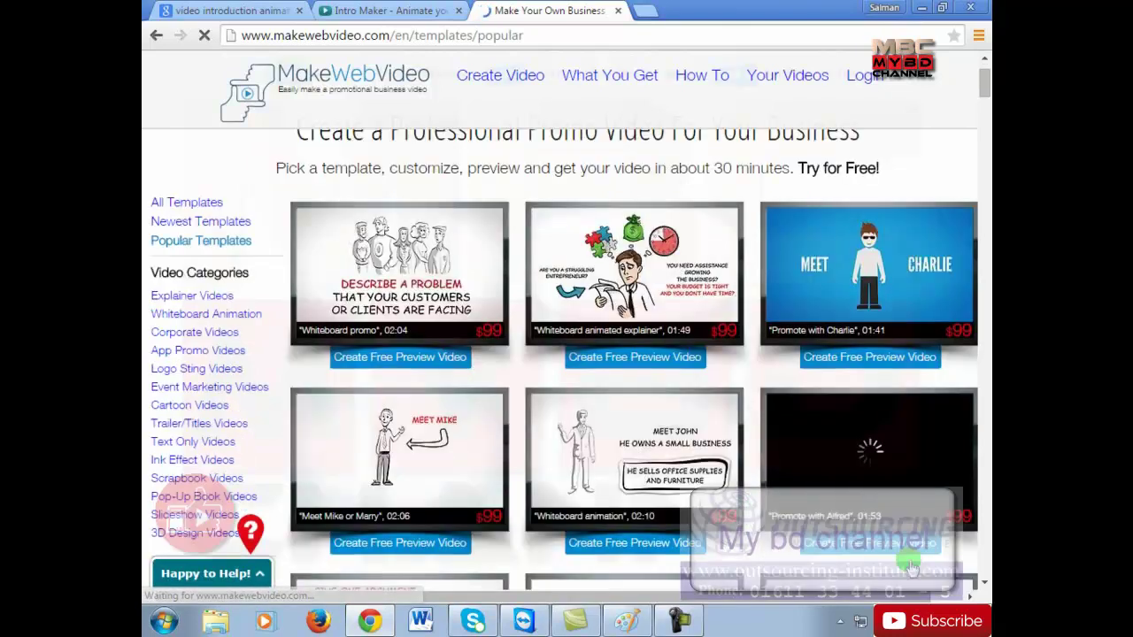
pyautogui.scroll(-3, 911, 569)
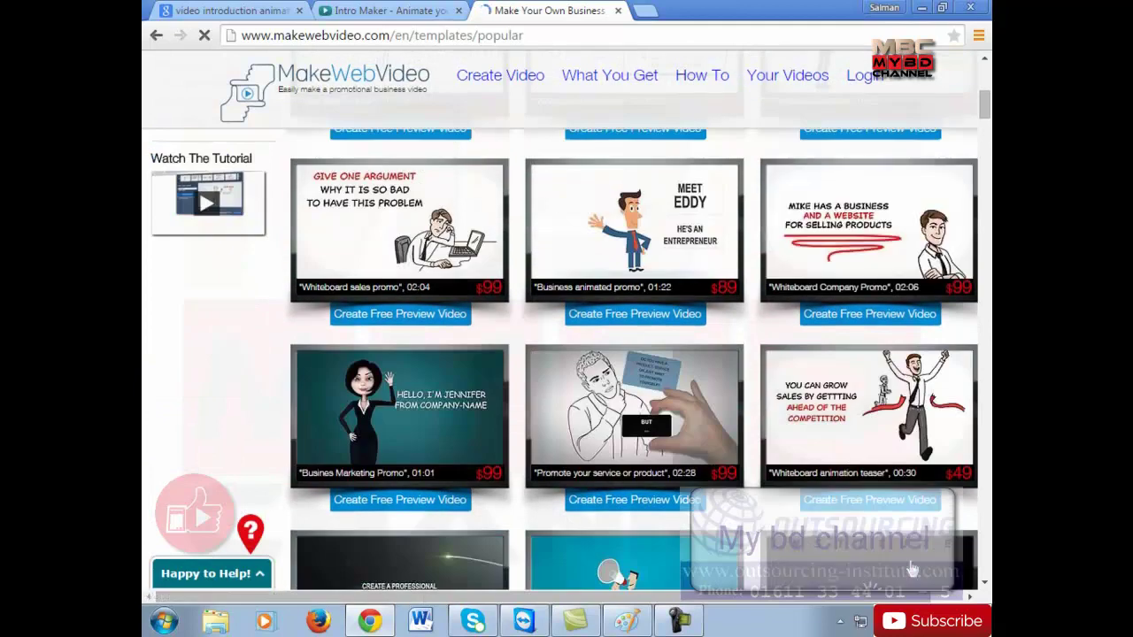
pyautogui.scroll(3, 911, 569)
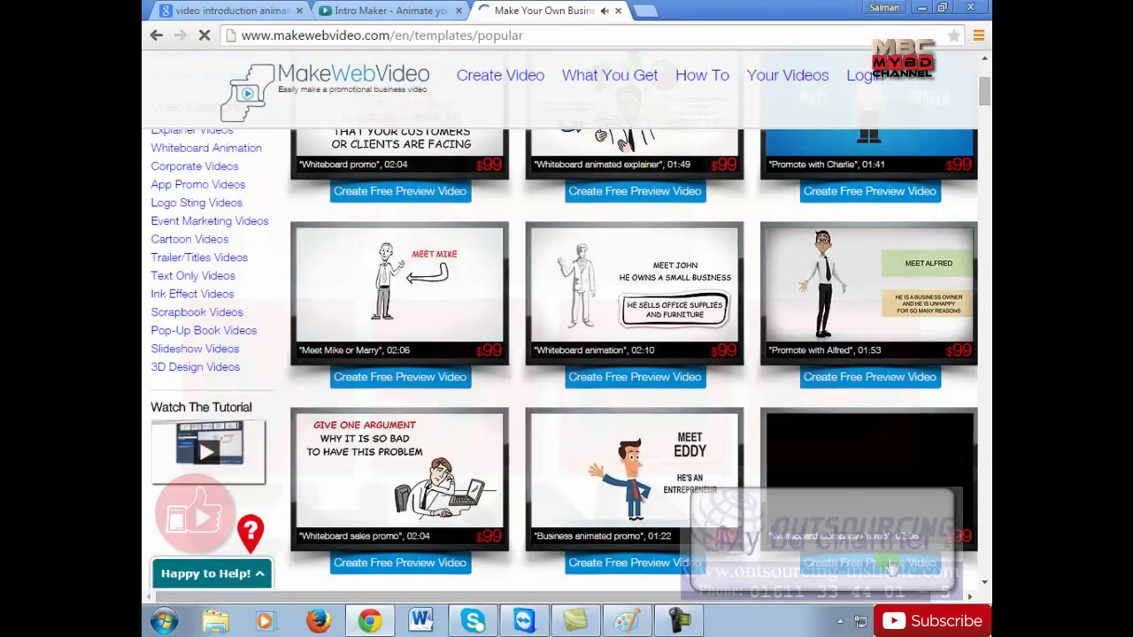
pyautogui.scroll(2, 852, 522)
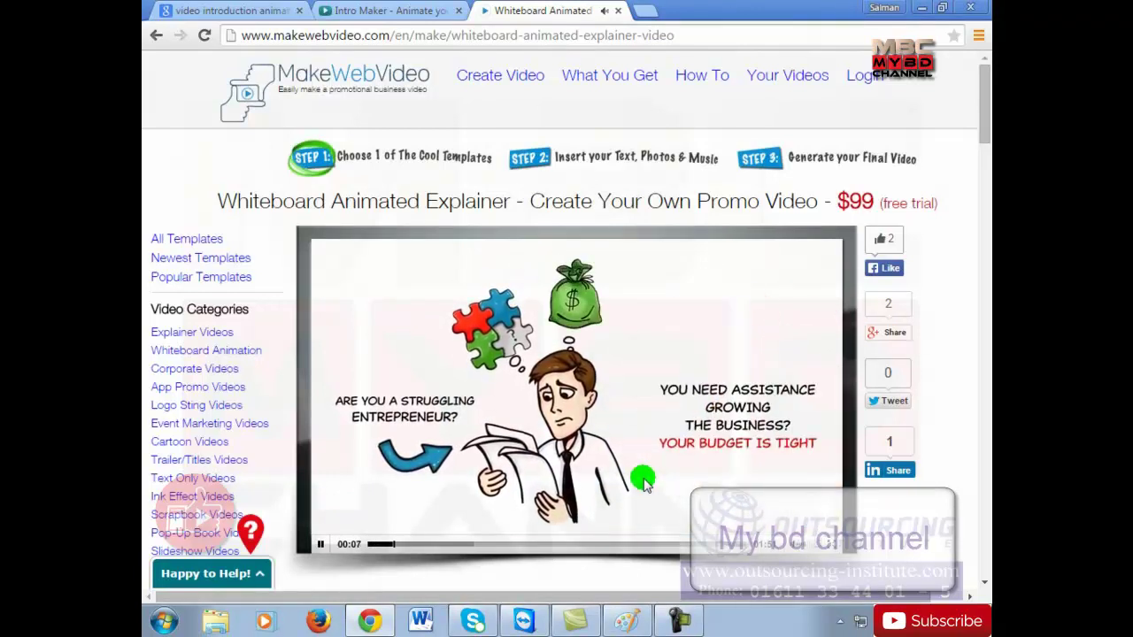
# Look over the Whiteboard Animated Explainer page while its demo video plays, and pause the video
pyautogui.scroll(-2, 643, 482)
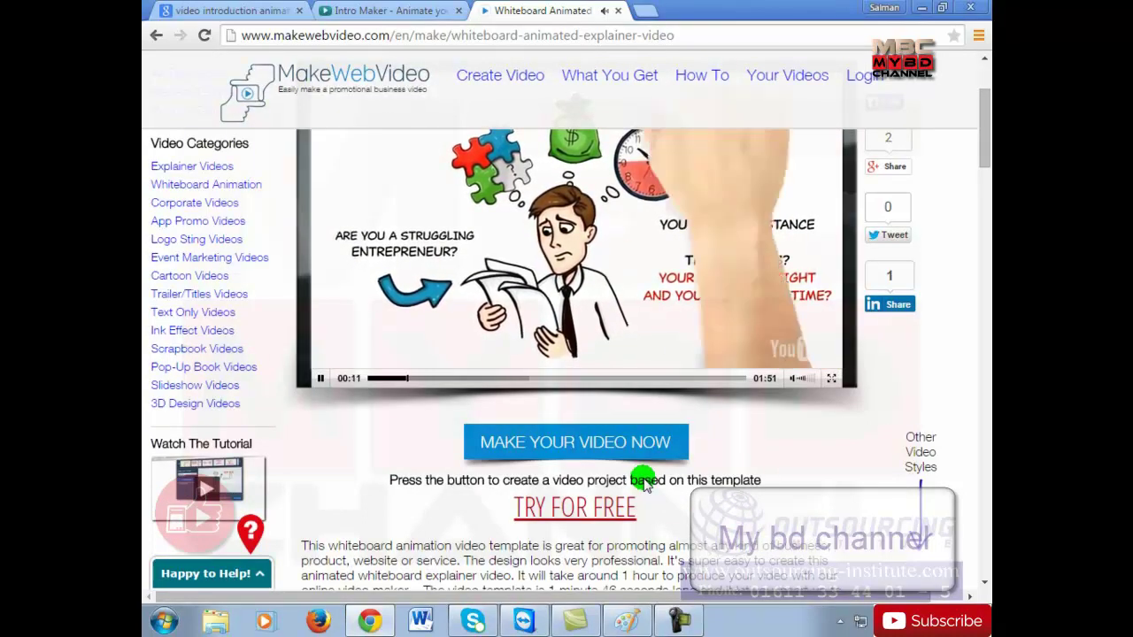
pyautogui.scroll(2, 643, 482)
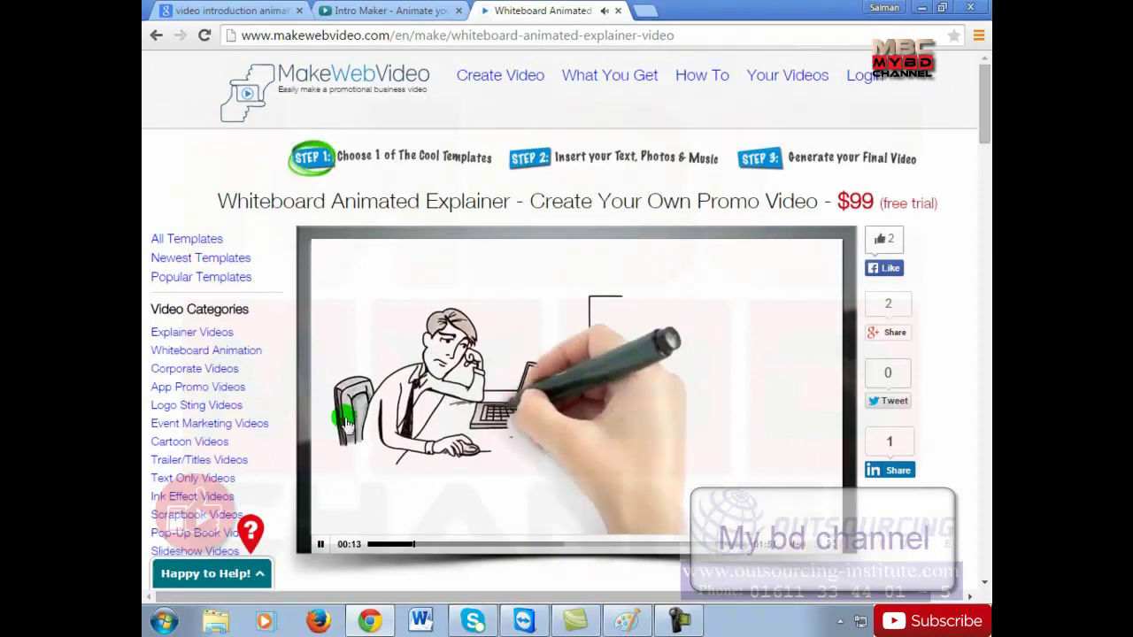
pyautogui.click(424, 380)
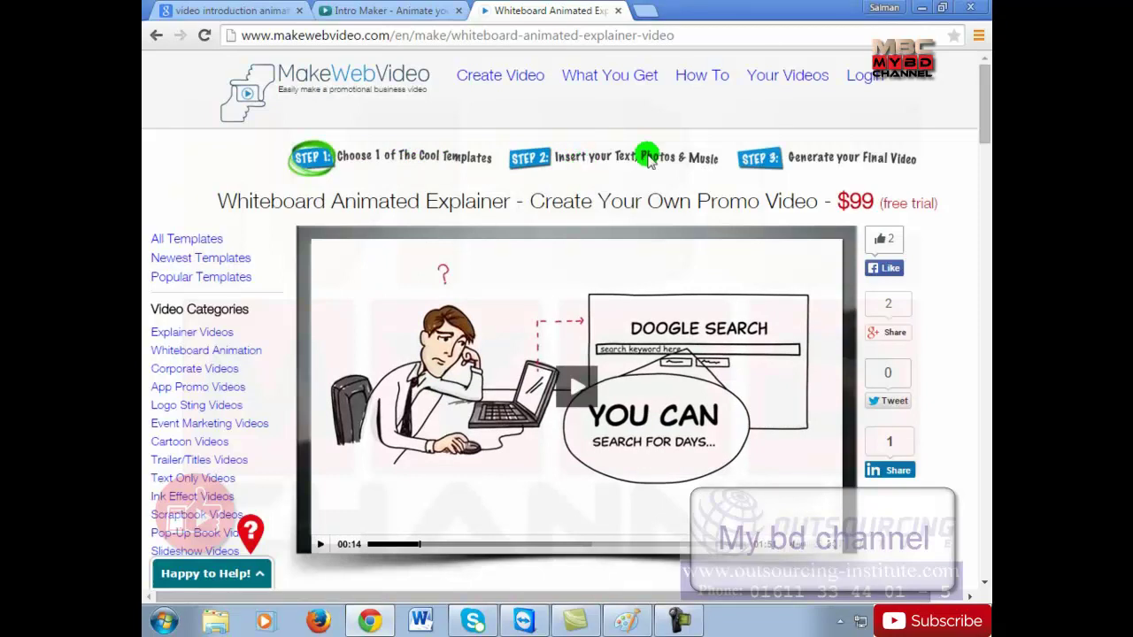
# Revisit the Google results for intro makers and look at the title clip in the Camtasia Studio project before returning to Chrome
pyautogui.click(213, 8)
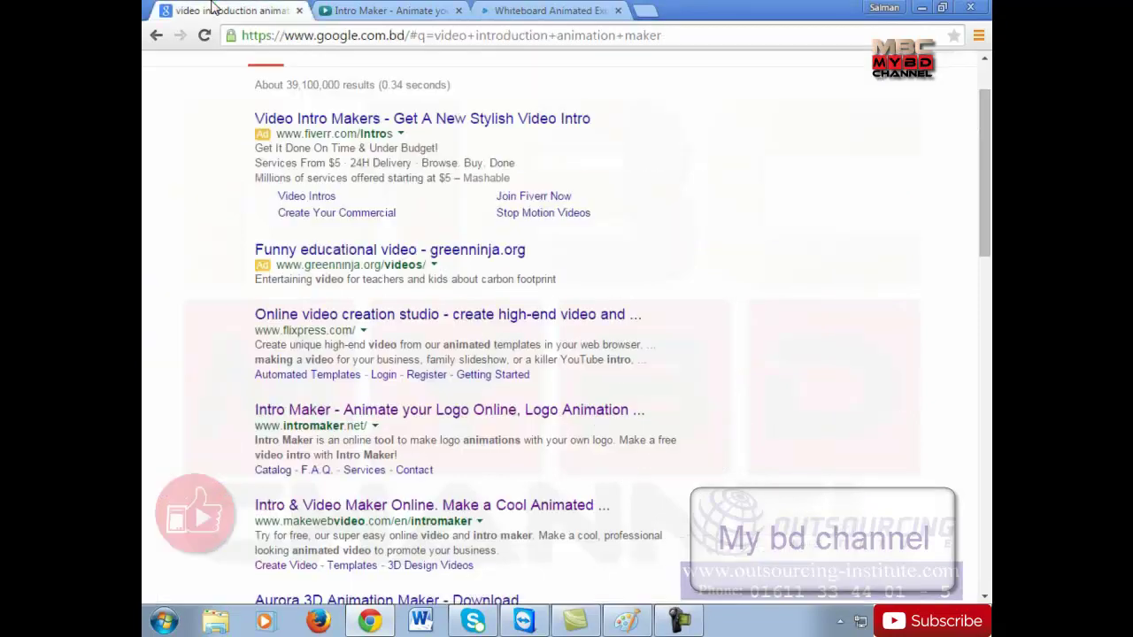
pyautogui.click(575, 621)
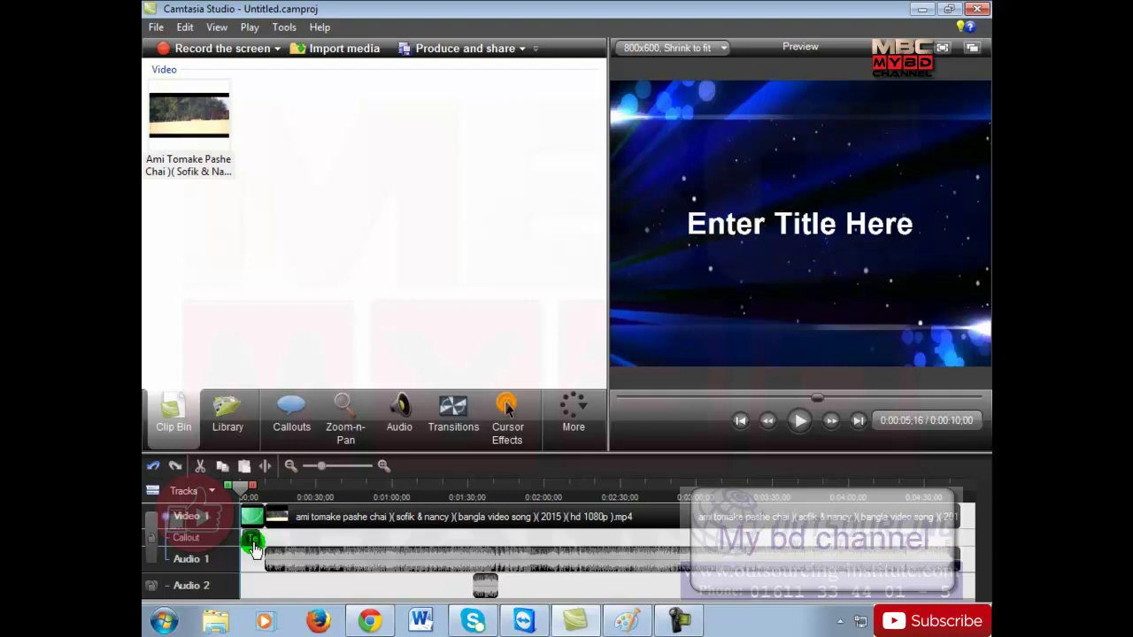
pyautogui.click(370, 621)
# Load google.com.bd in the browser tab that holds the whiteboard explainer template
pyautogui.click(443, 10)
pyautogui.click(531, 10)
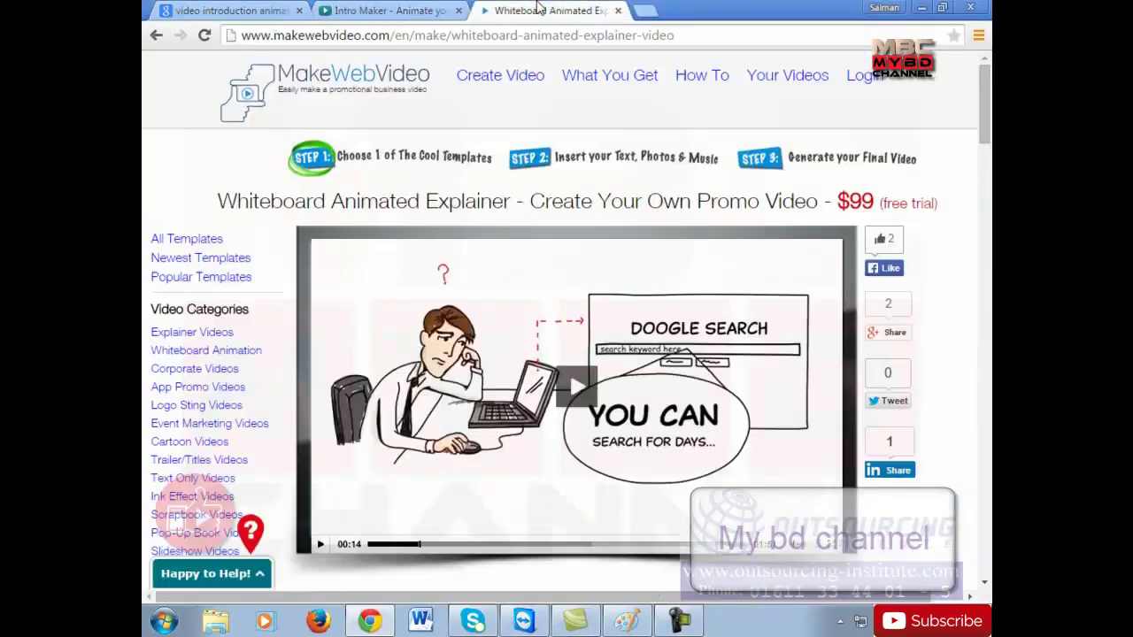
pyautogui.click(549, 37)
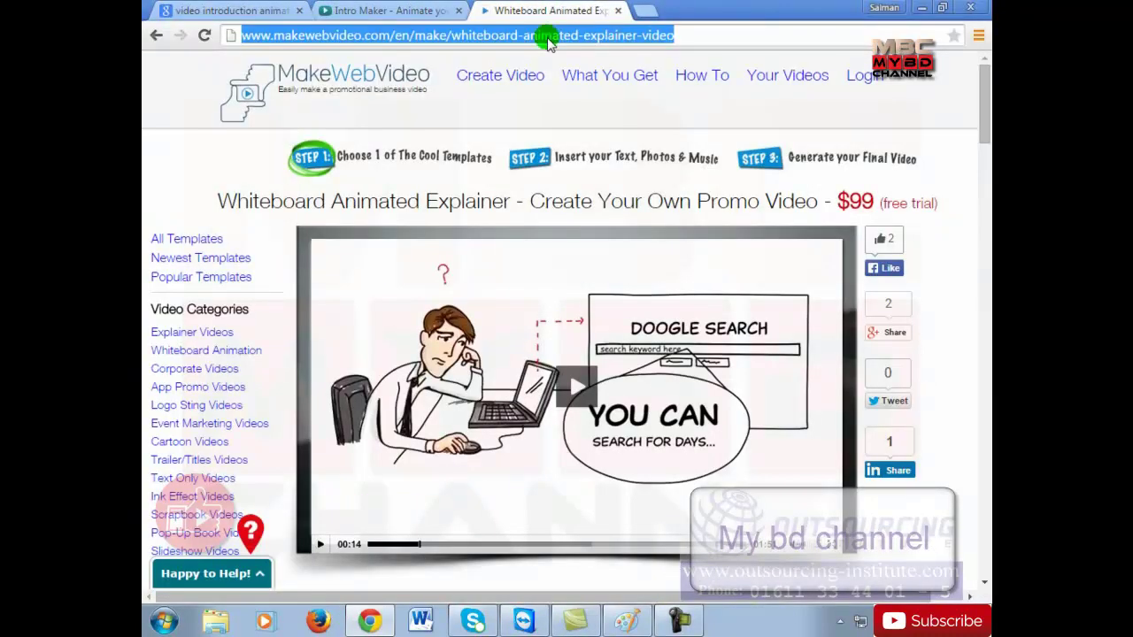
pyautogui.write('google.com.bd')
pyautogui.press('Return')
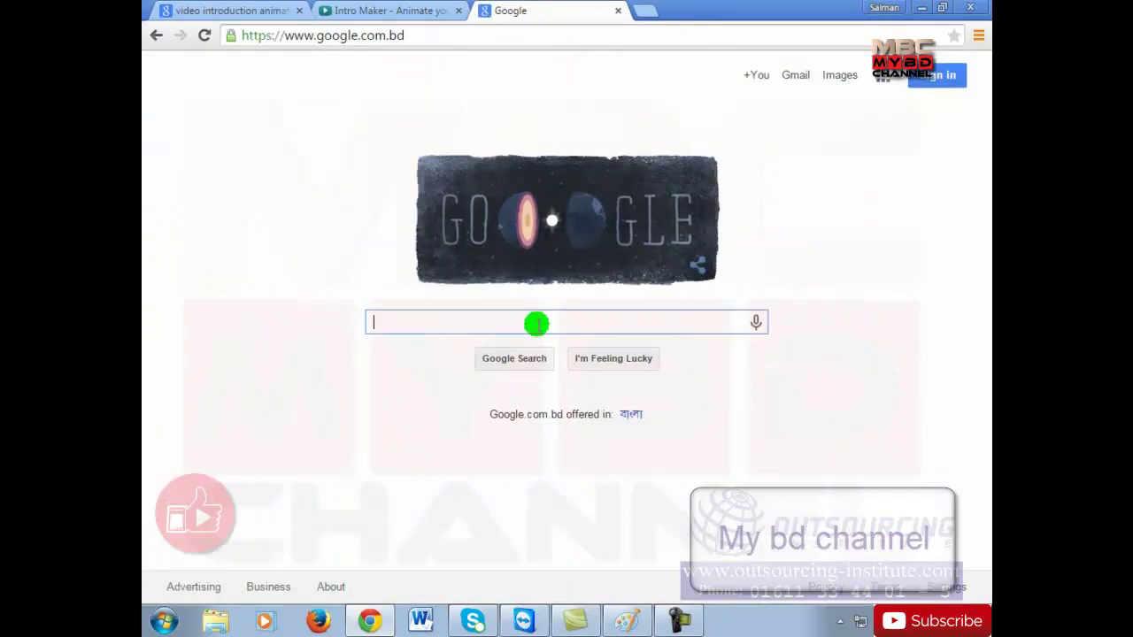
# Search Google for "ocean wave animation"
pyautogui.write('o')
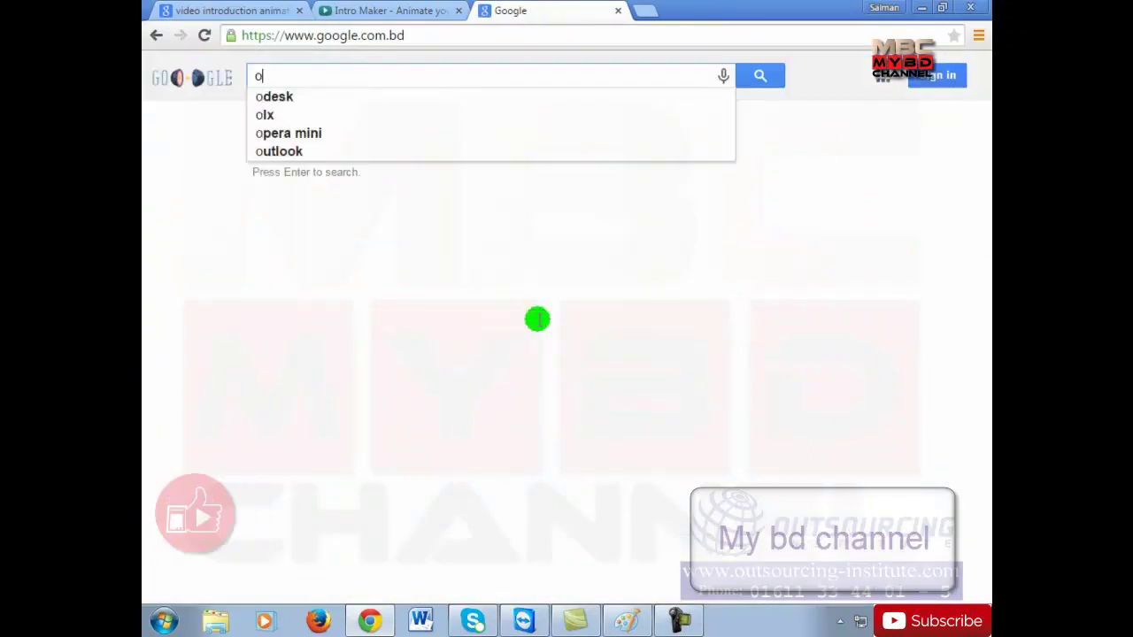
pyautogui.write('cean')
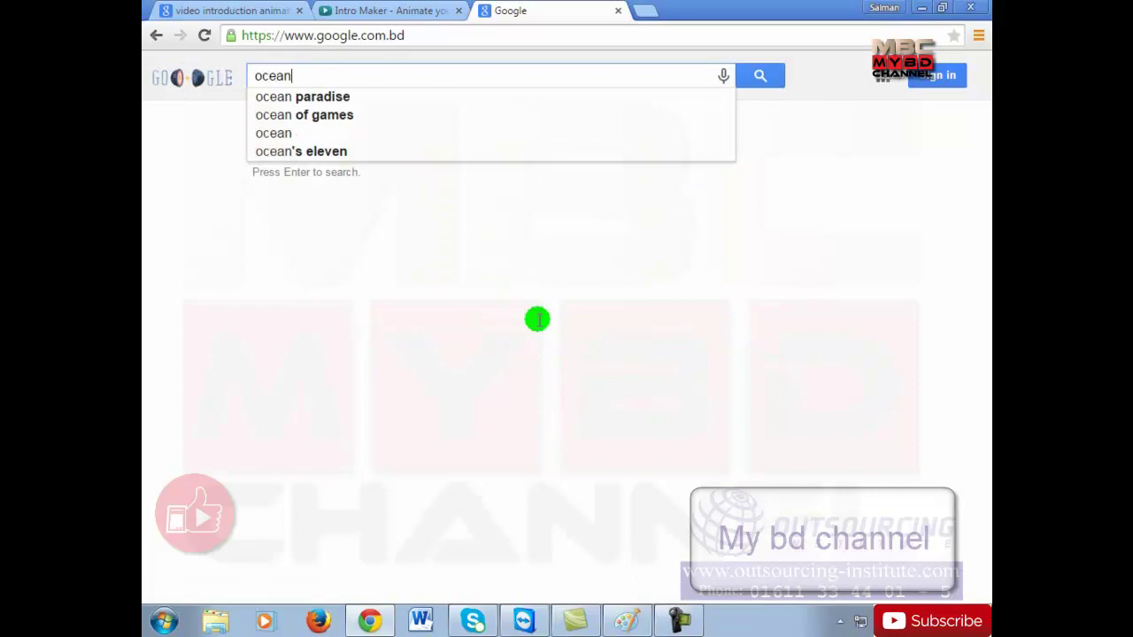
pyautogui.write(' weave')
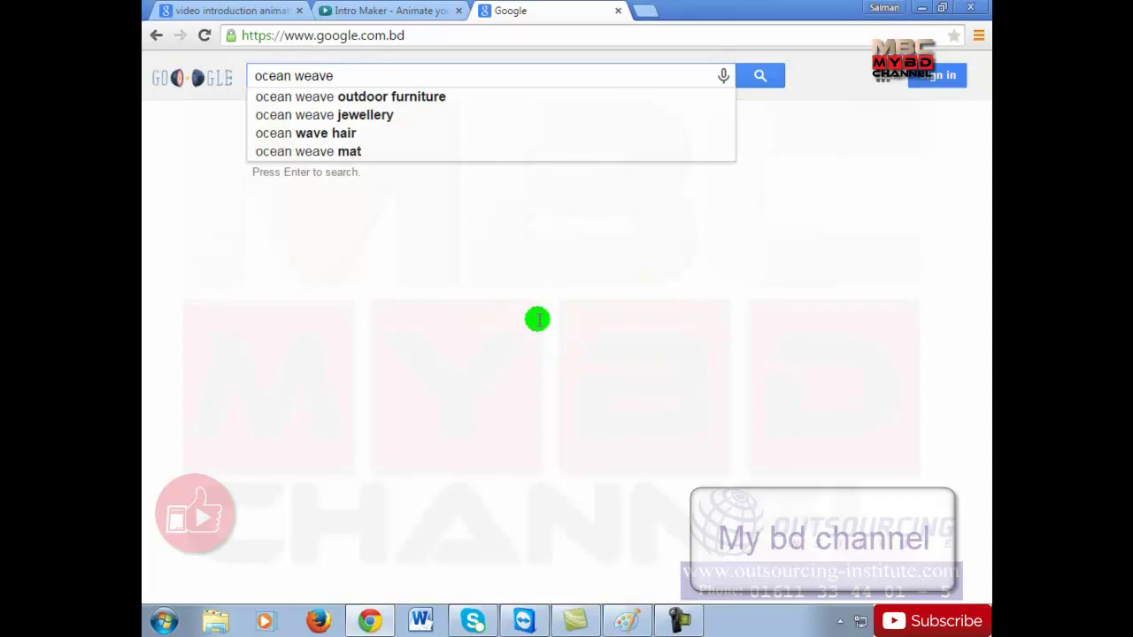
pyautogui.press('BackSpace')
pyautogui.press('BackSpace')
pyautogui.press('BackSpace')
pyautogui.press('BackSpace')
pyautogui.press('BackSpace')
pyautogui.write('a')
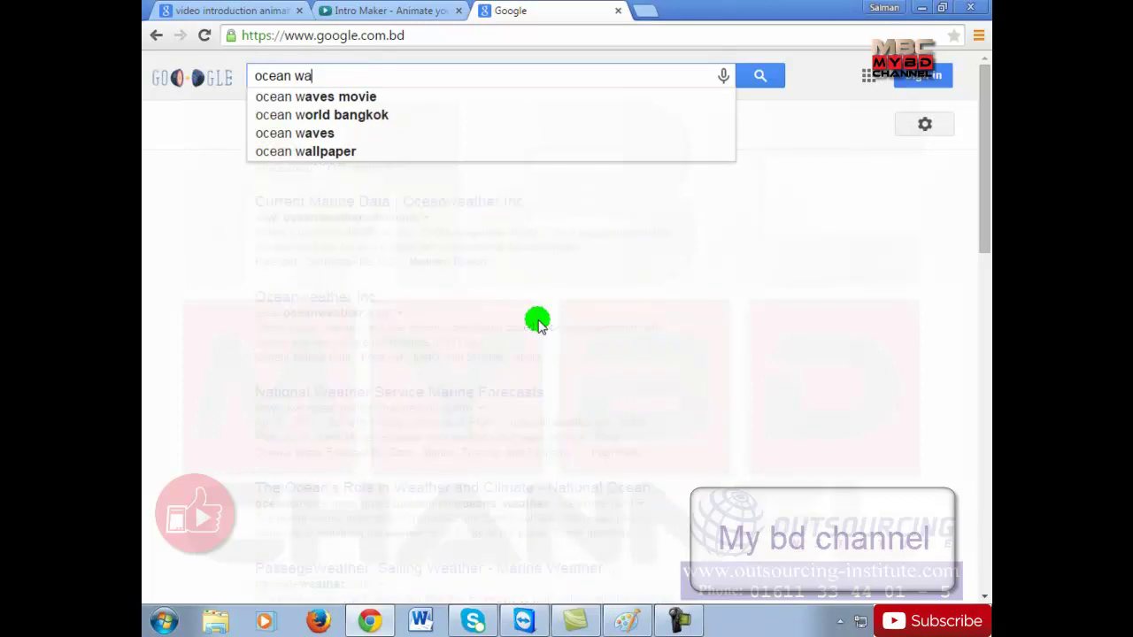
pyautogui.write('ve ani')
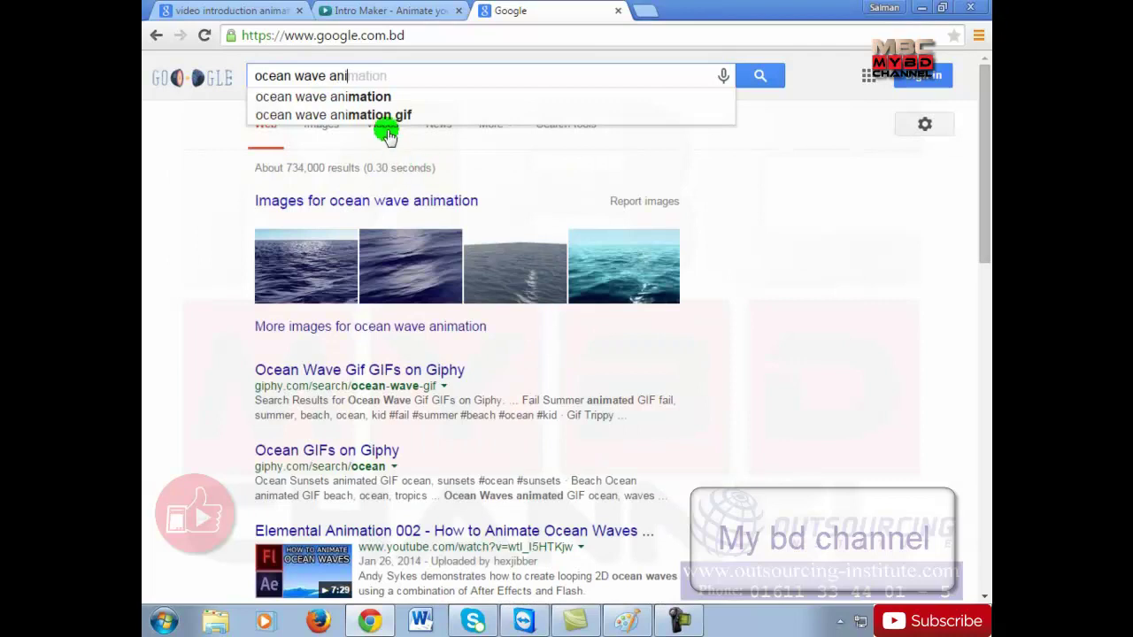
pyautogui.click(386, 97)
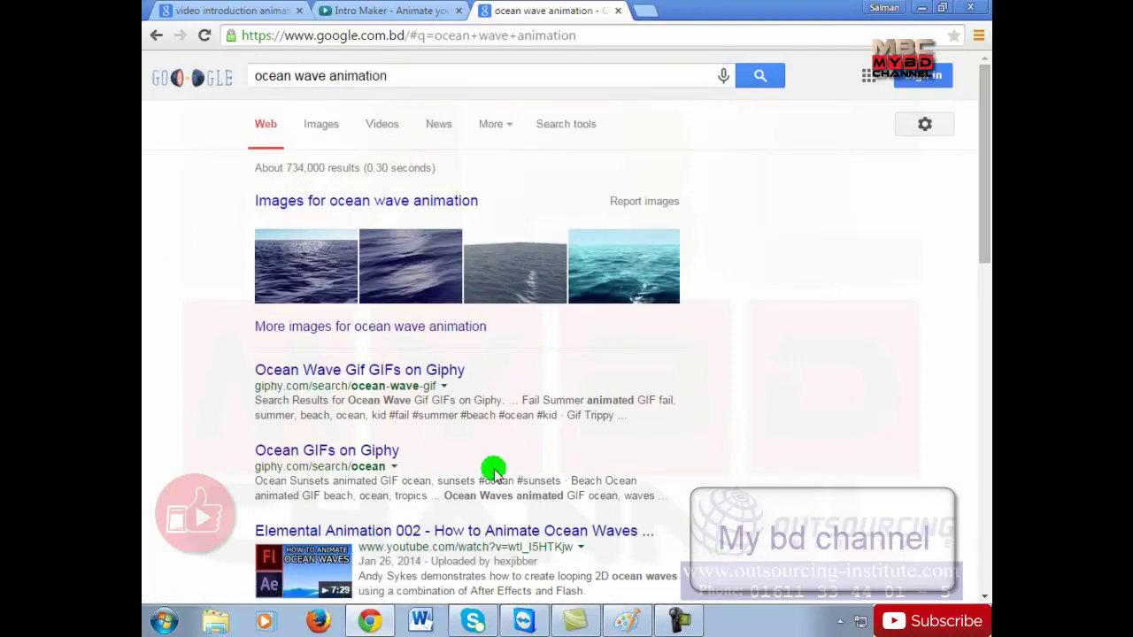
# Look through the search results and open the "Ocean Wave Gif GIFs on Giphy" result in a new browser tab
pyautogui.scroll(-2, 494, 469)
pyautogui.scroll(2, 494, 469)
pyautogui.scroll(-2, 450, 384)
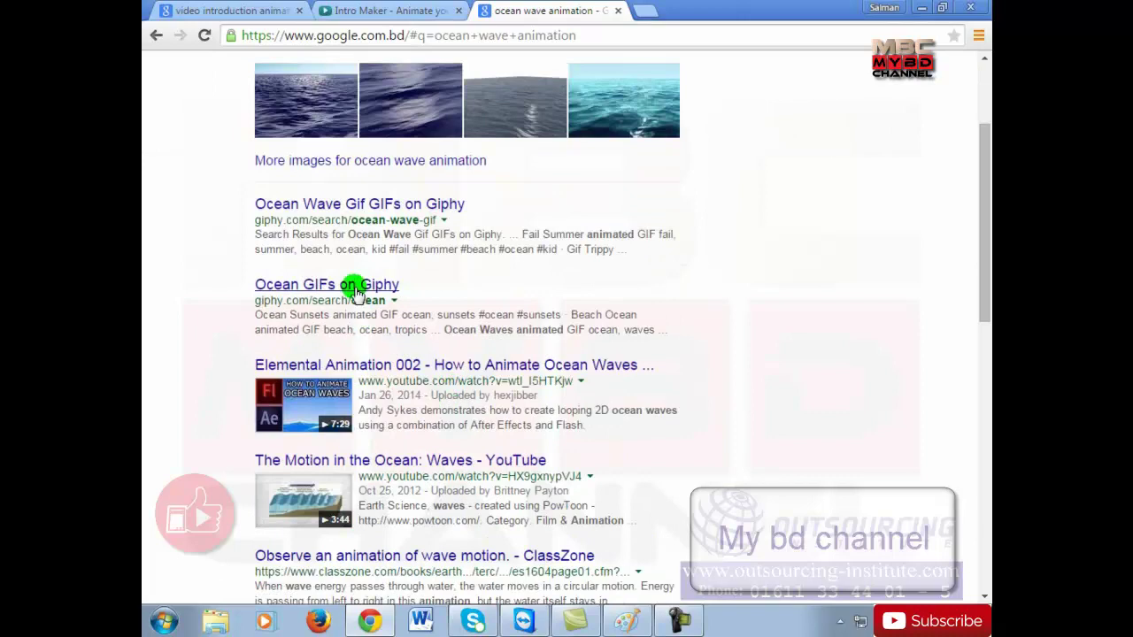
pyautogui.rightClick(377, 204)
pyautogui.click(440, 213)
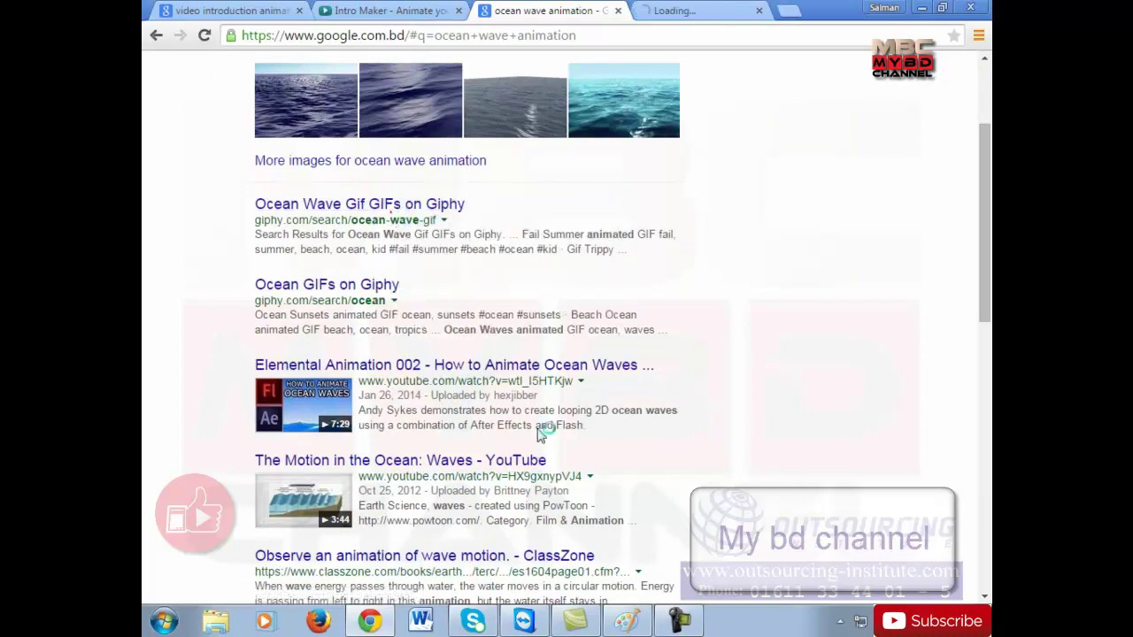
pyautogui.scroll(-3, 537, 432)
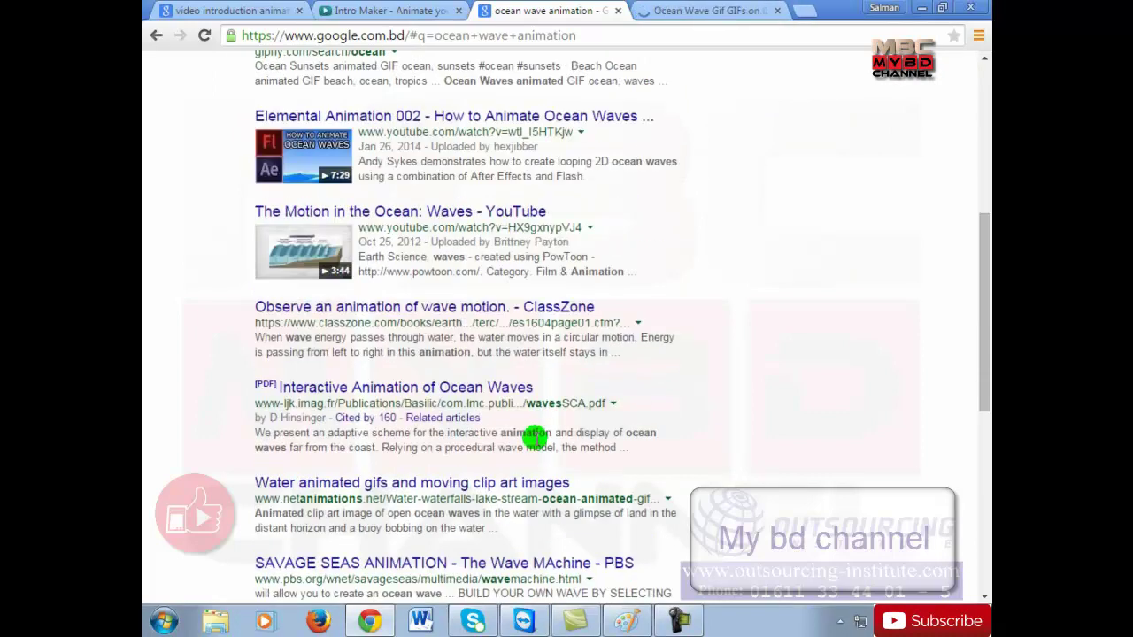
pyautogui.click(694, 10)
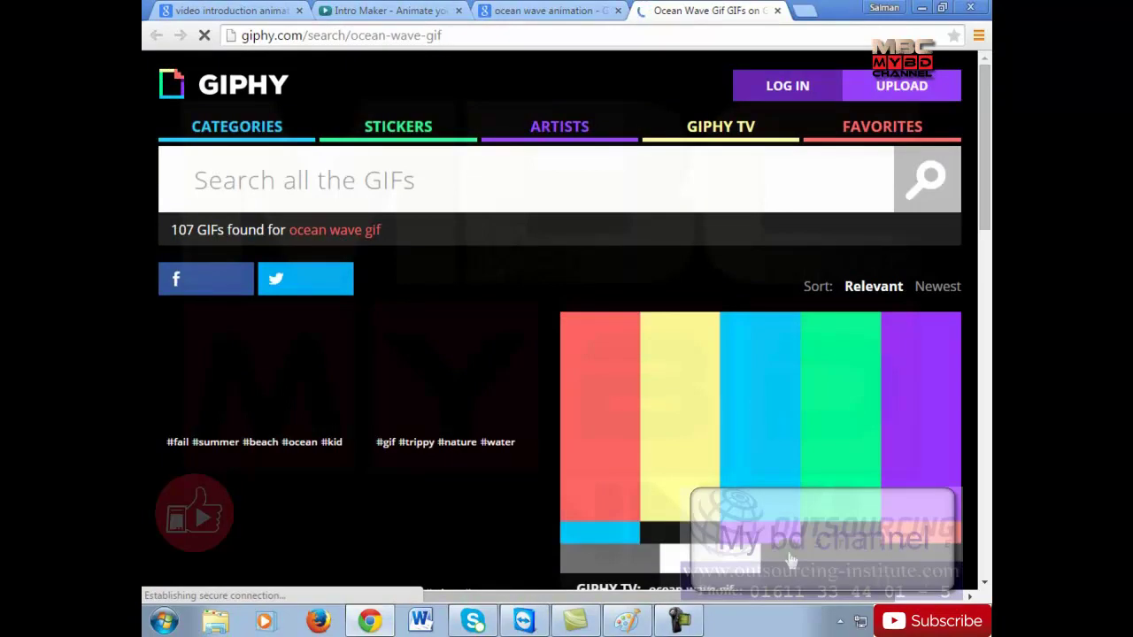
# Browse the ocean wave GIFs found on Giphy
pyautogui.scroll(-4, 442, 446)
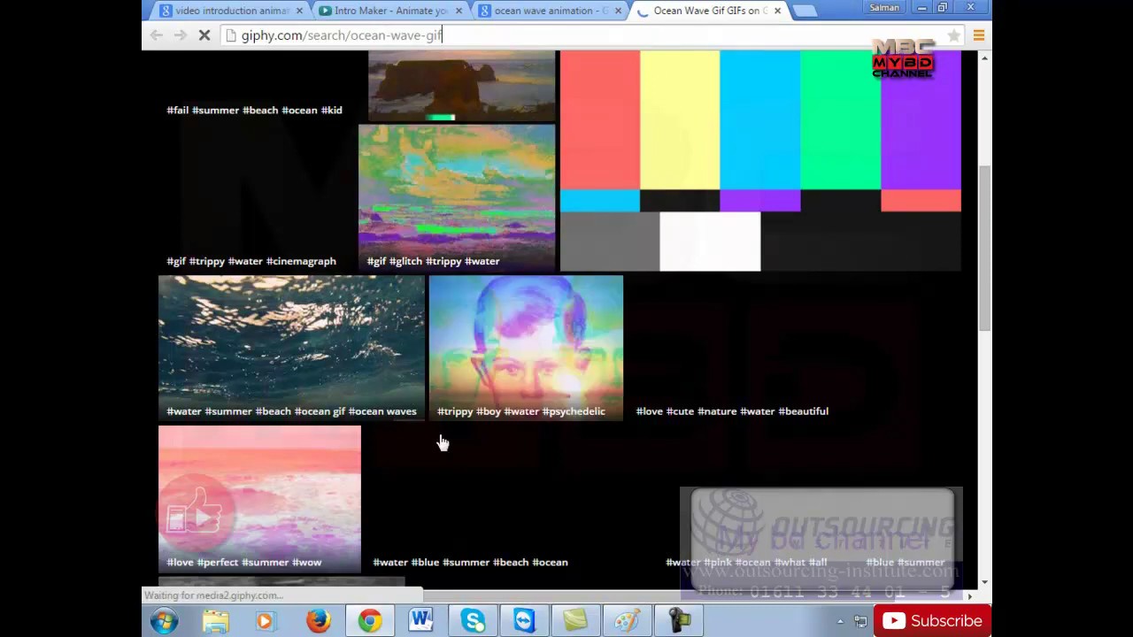
pyautogui.scroll(3, 443, 442)
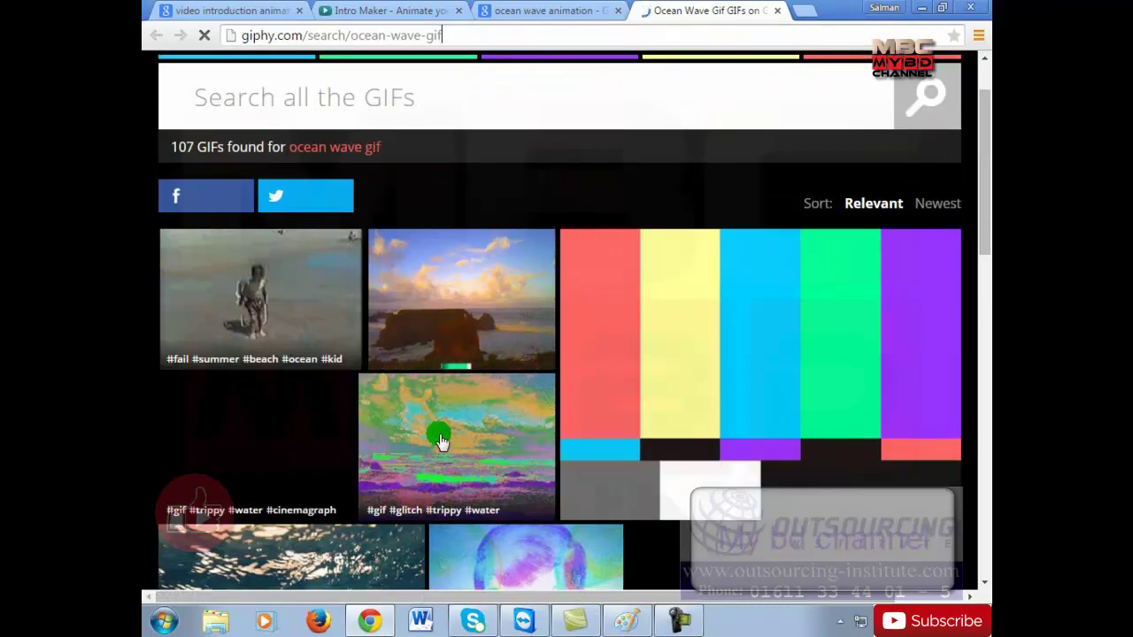
pyautogui.scroll(-3, 442, 440)
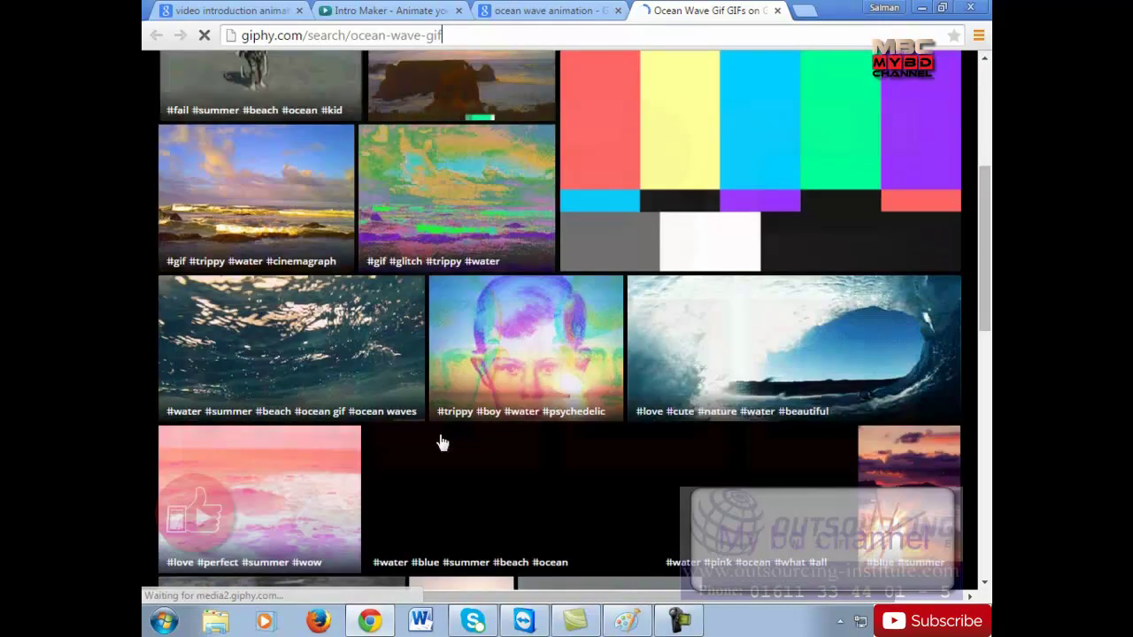
pyautogui.scroll(3, 440, 438)
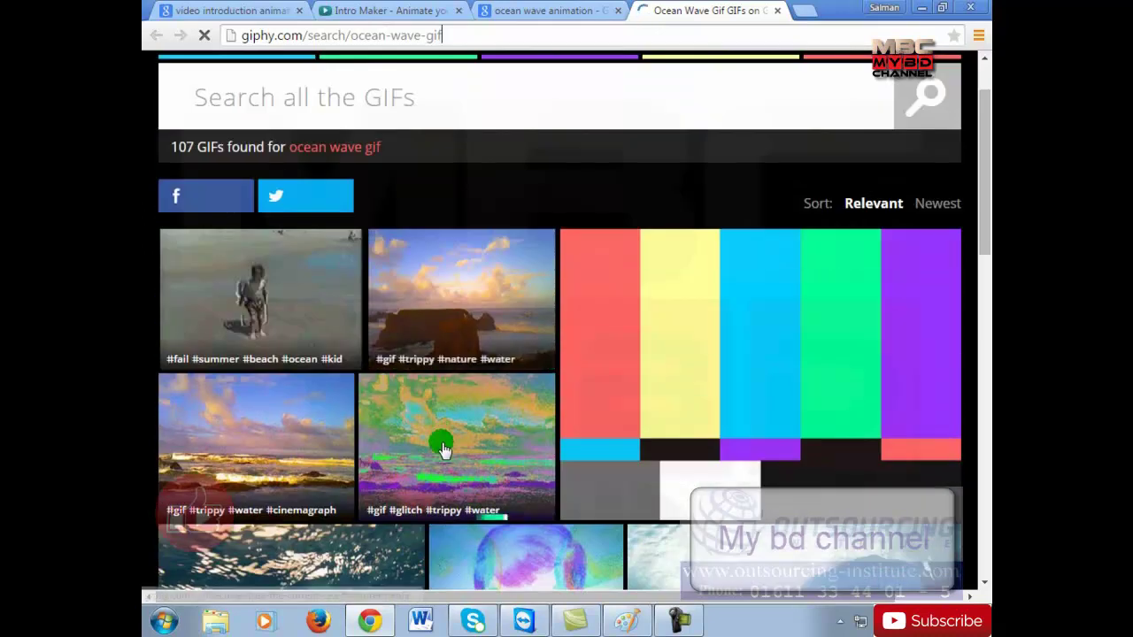
# Open the GIF of the kid on the beach and examine its tags, source and dimensions
pyautogui.click(290, 279)
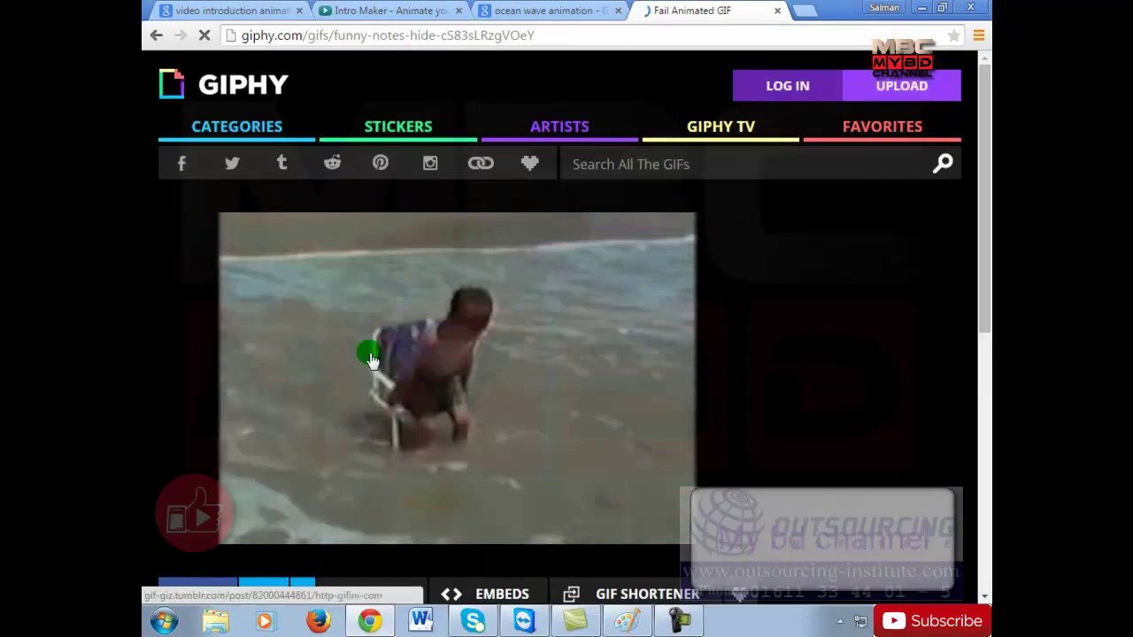
pyautogui.scroll(-3, 681, 411)
pyautogui.scroll(-4, 667, 404)
pyautogui.scroll(4, 667, 405)
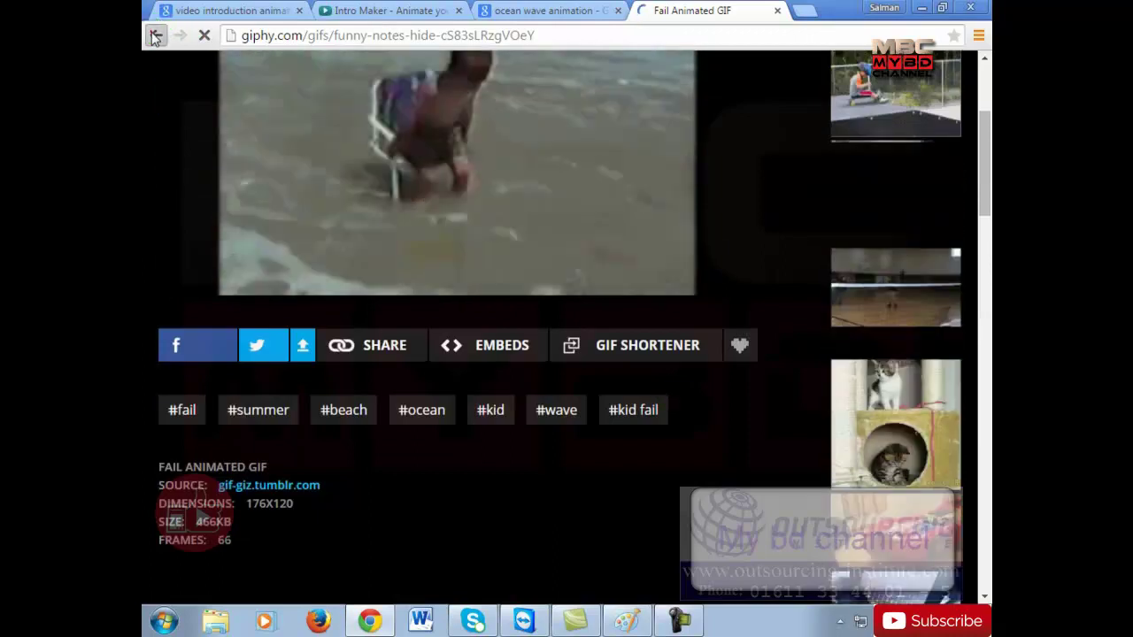
# Return to the ocean wave GIF results and open the animated GIF of splashing blue water
pyautogui.click(156, 35)
pyautogui.scroll(-4, 584, 511)
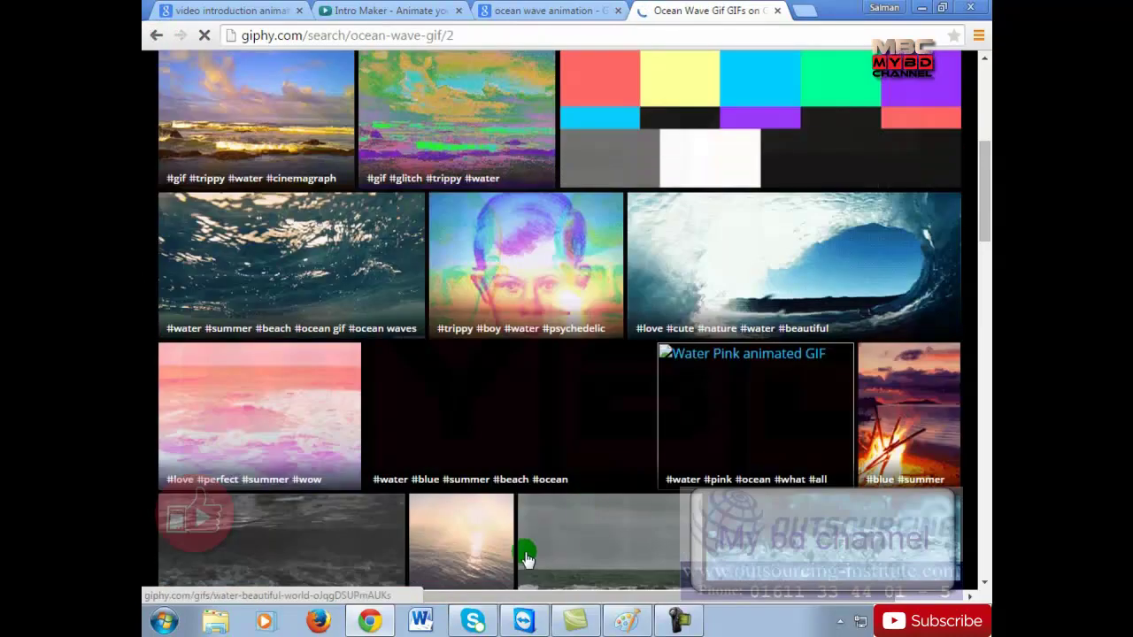
pyautogui.scroll(-2, 827, 508)
pyautogui.click(834, 390)
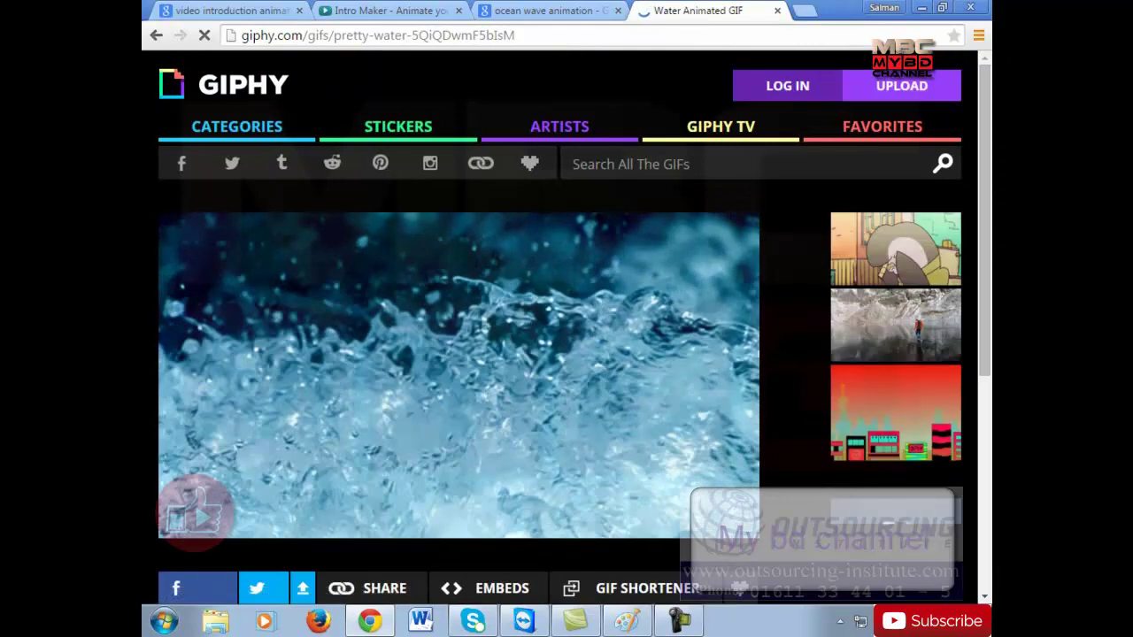
pyautogui.moveTo(705, 516)
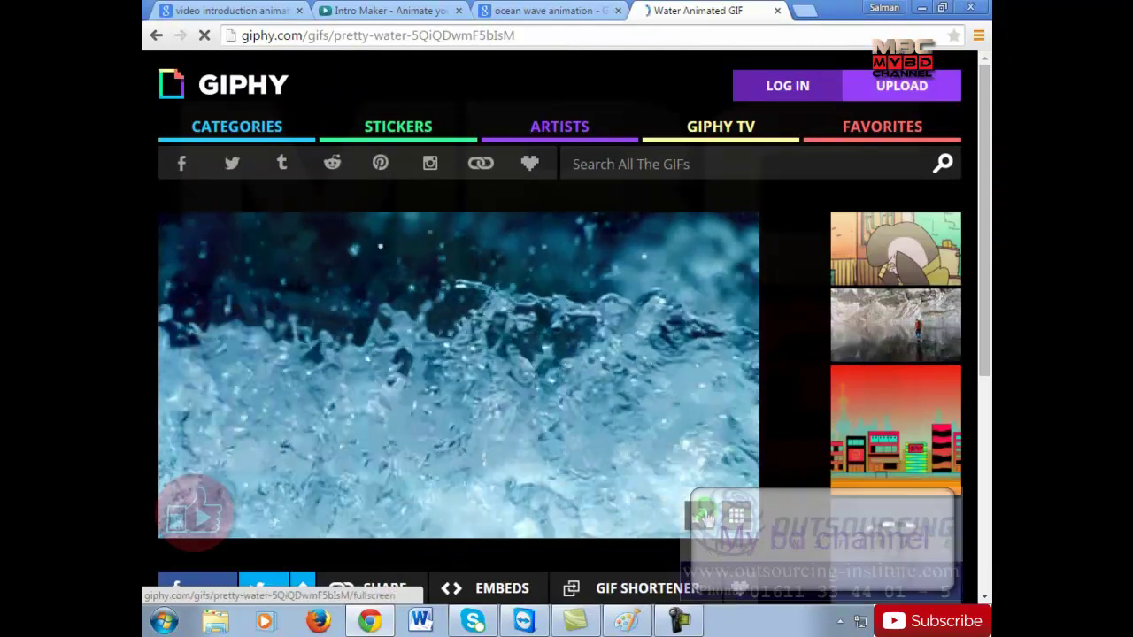
# Open YouTube in a new browser tab
pyautogui.click(802, 10)
pyautogui.write('y')
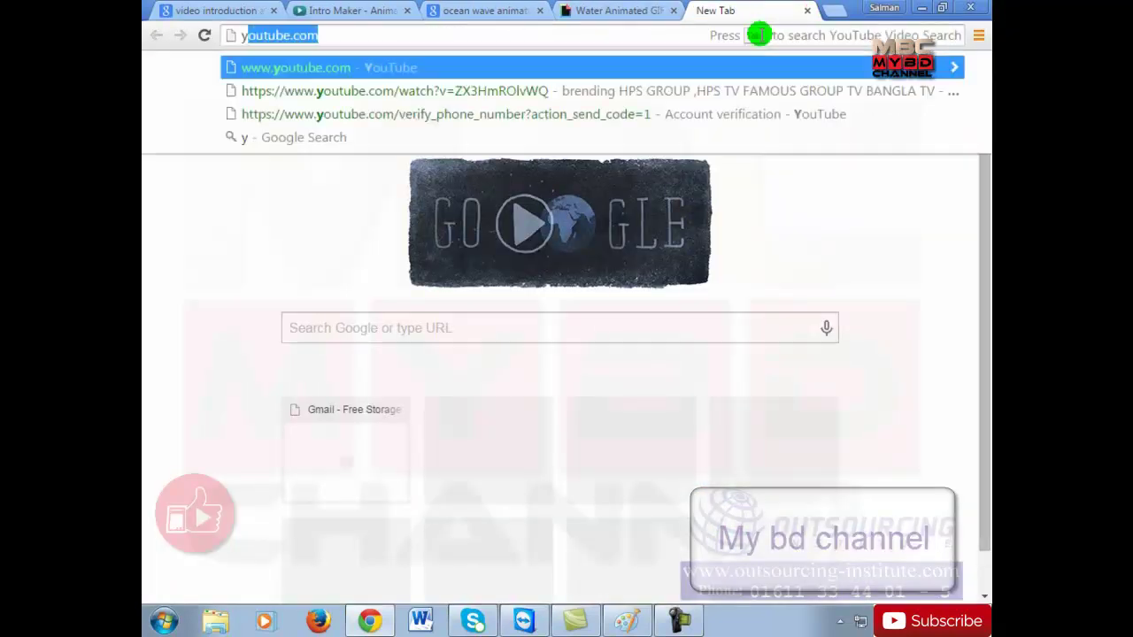
pyautogui.write('ou')
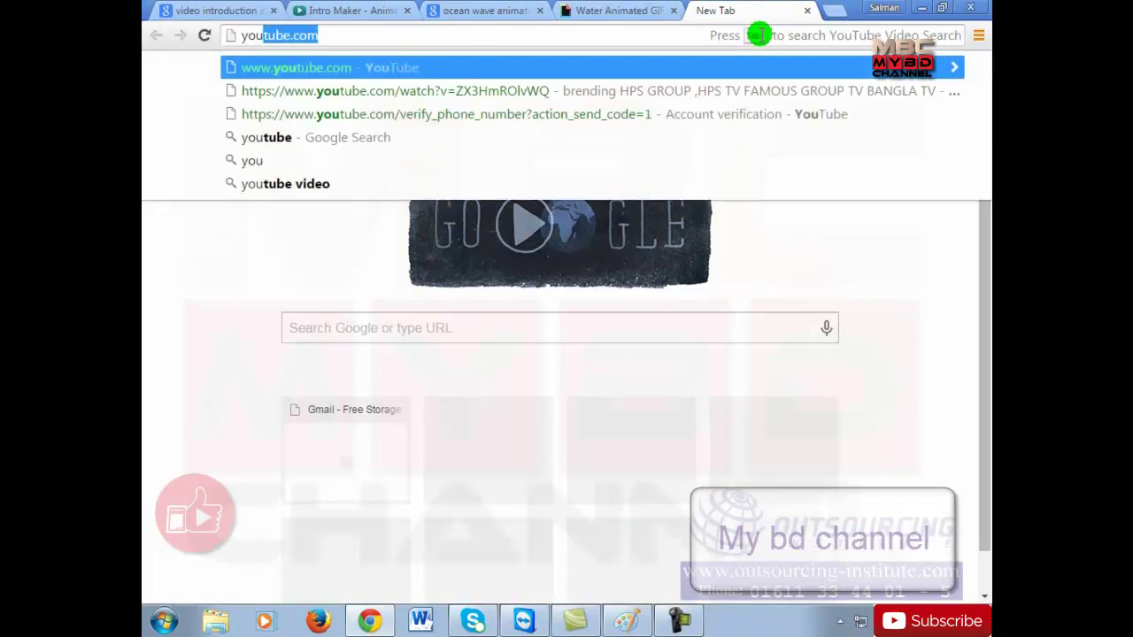
pyautogui.press('Return')
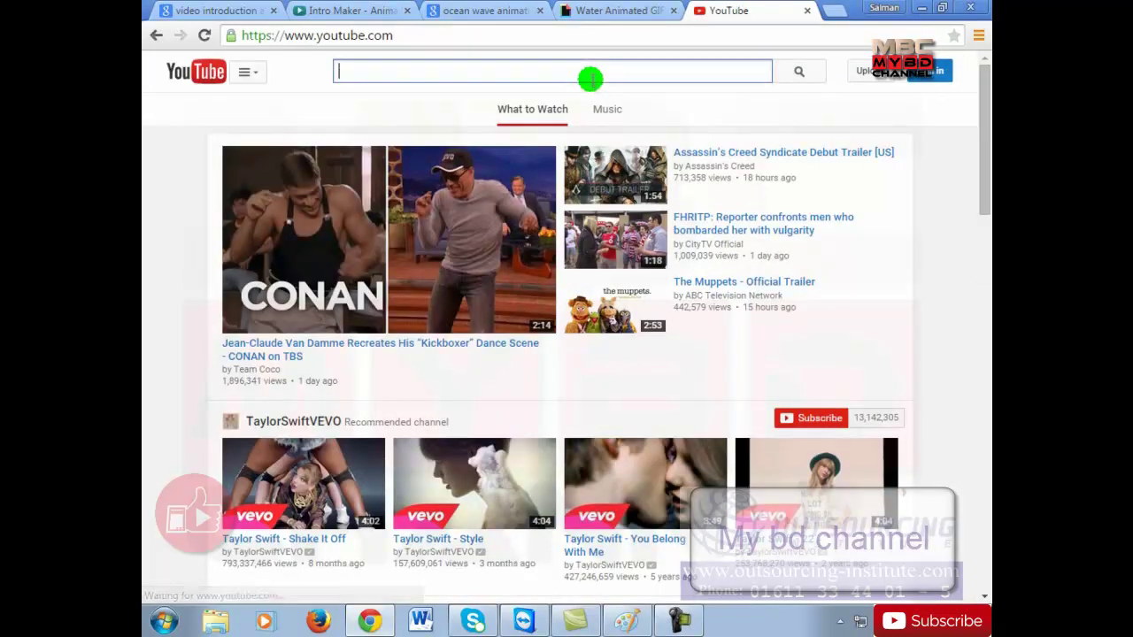
# Search YouTube for "ocean wave animation"
pyautogui.write('oc')
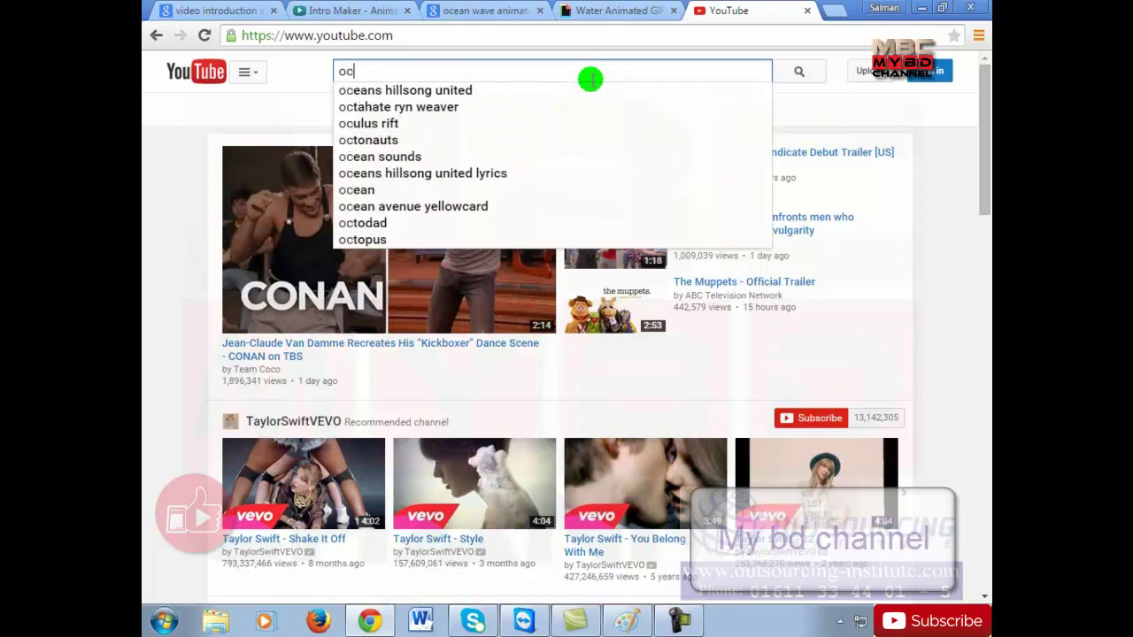
pyautogui.write('ean wave')
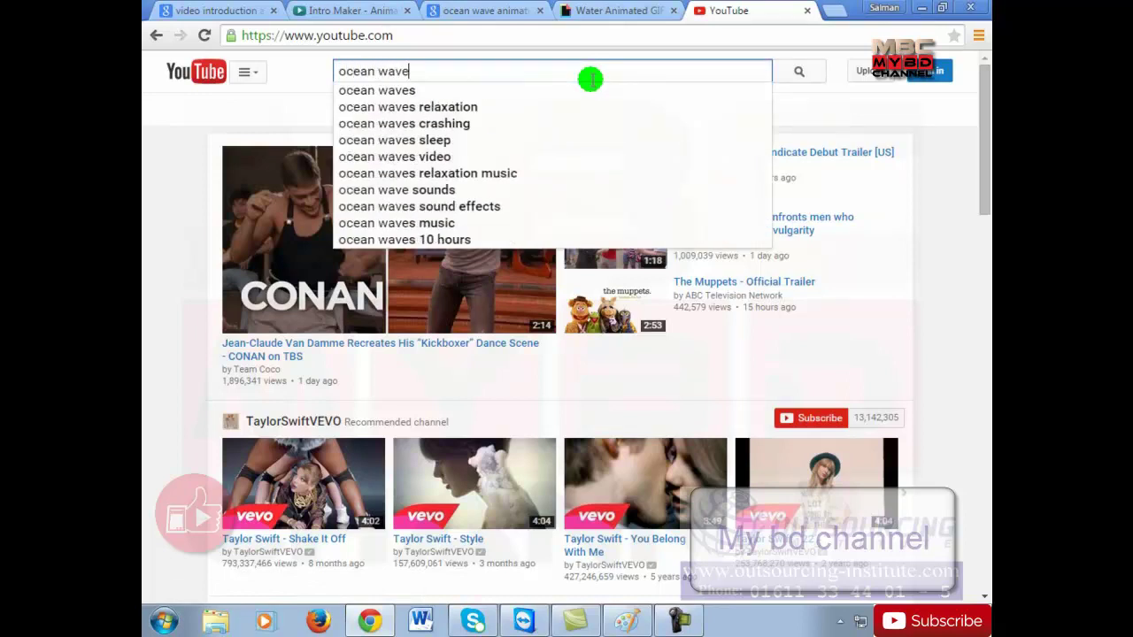
pyautogui.write(' animatio')
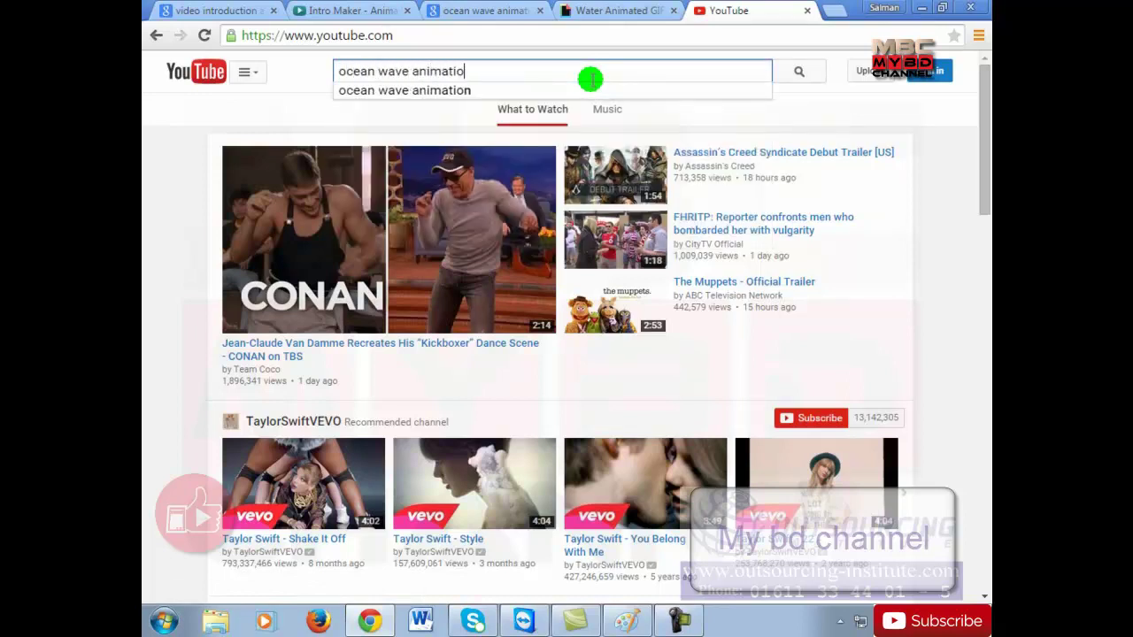
pyautogui.write('n')
pyautogui.press('Return')
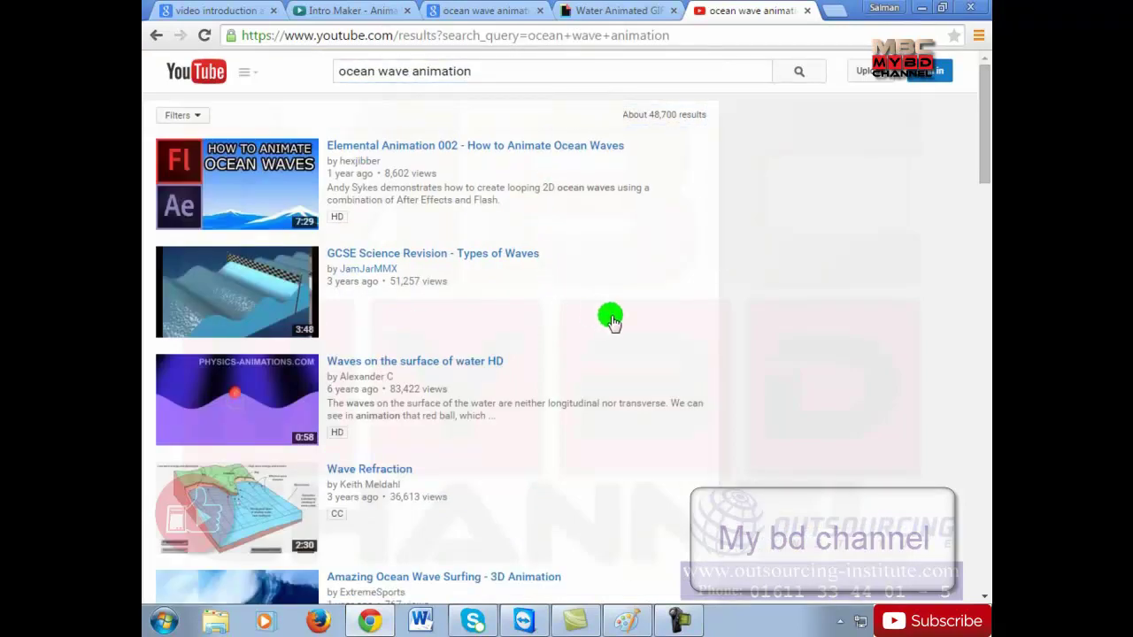
# Find the video "Amazing Ocean Wave Surfing - 3D Animation" in the results, watch its opening and pause it
pyautogui.scroll(-3, 610, 318)
pyautogui.click(272, 371)
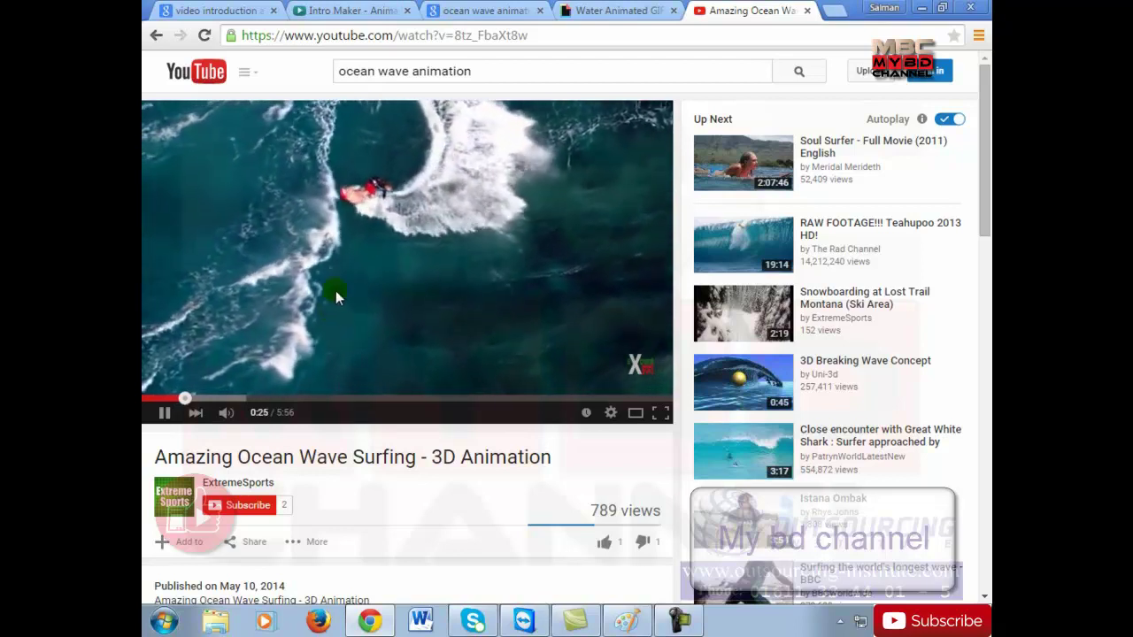
pyautogui.click(164, 412)
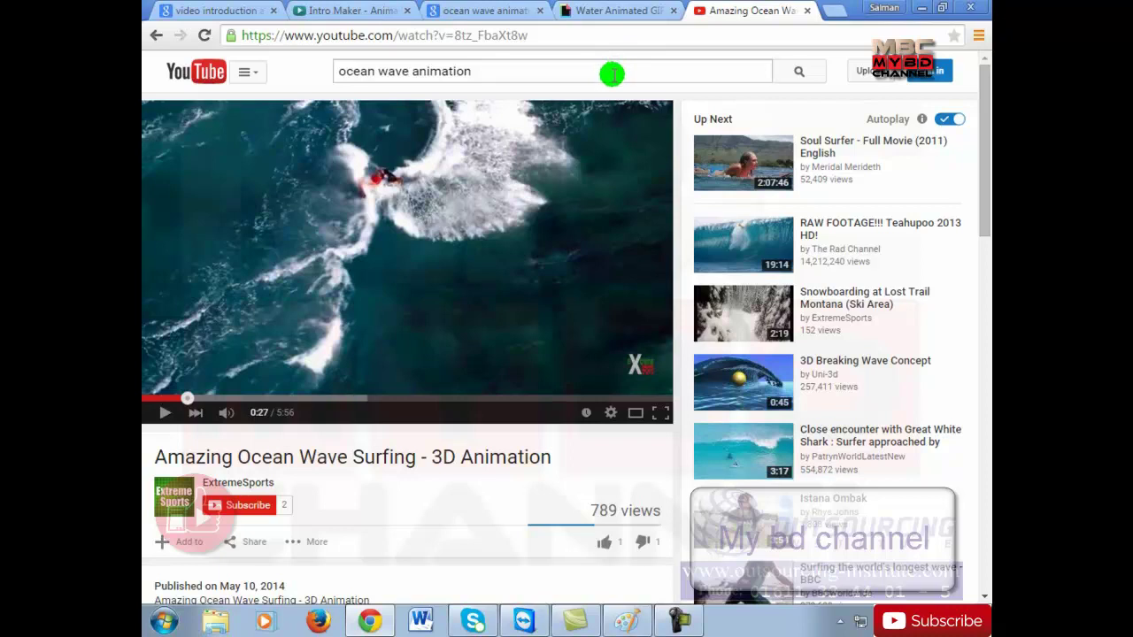
# Switch to Camtasia Studio and preview the intro title at the start of the timeline
pyautogui.click(232, 10)
pyautogui.click(567, 615)
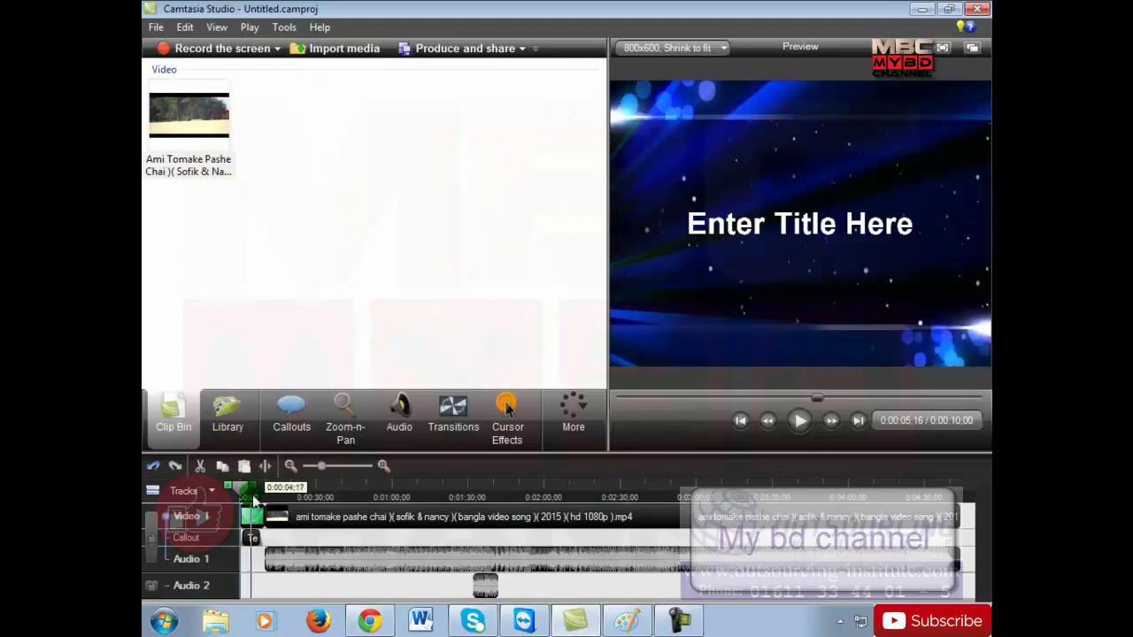
pyautogui.click(250, 496)
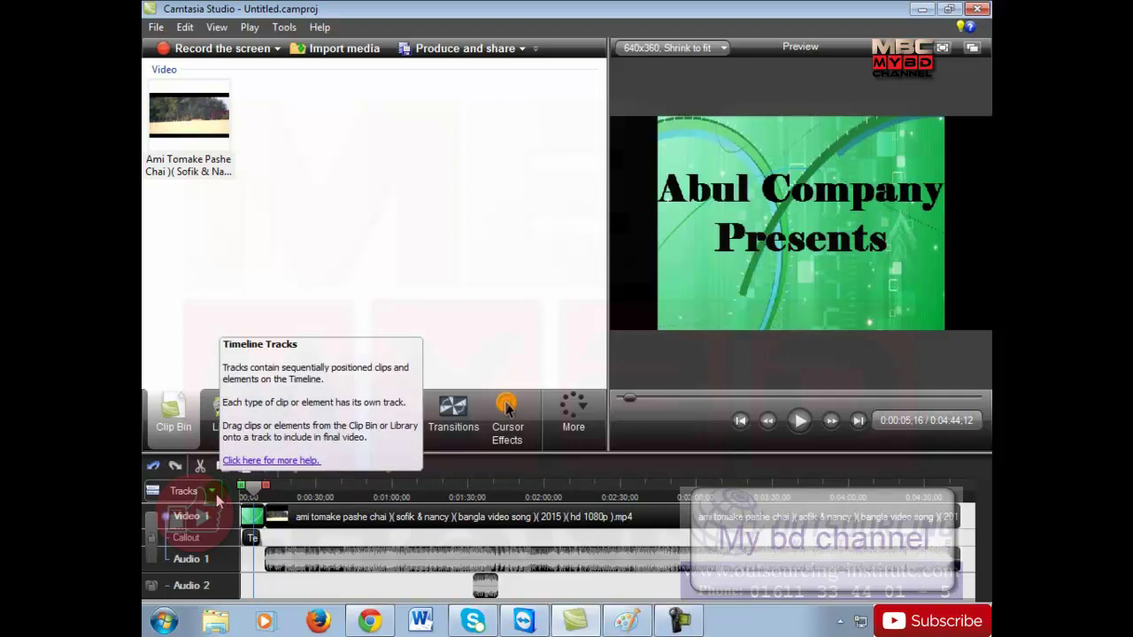
# Switch back to the ocean wave surfing video in Chrome and briefly resume its playback
pyautogui.click(394, 623)
pyautogui.click(752, 10)
pyautogui.click(441, 202)
pyautogui.click(326, 249)
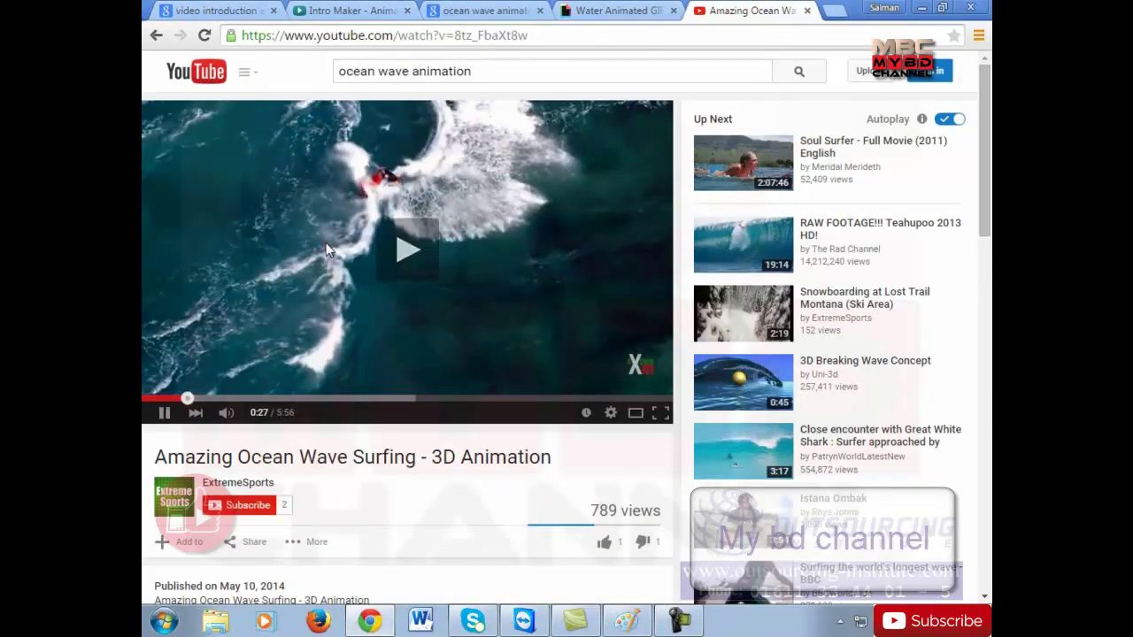
# Open the suggested video "3D Breaking Wave Concept", watch part of it and pause it
pyautogui.click(740, 393)
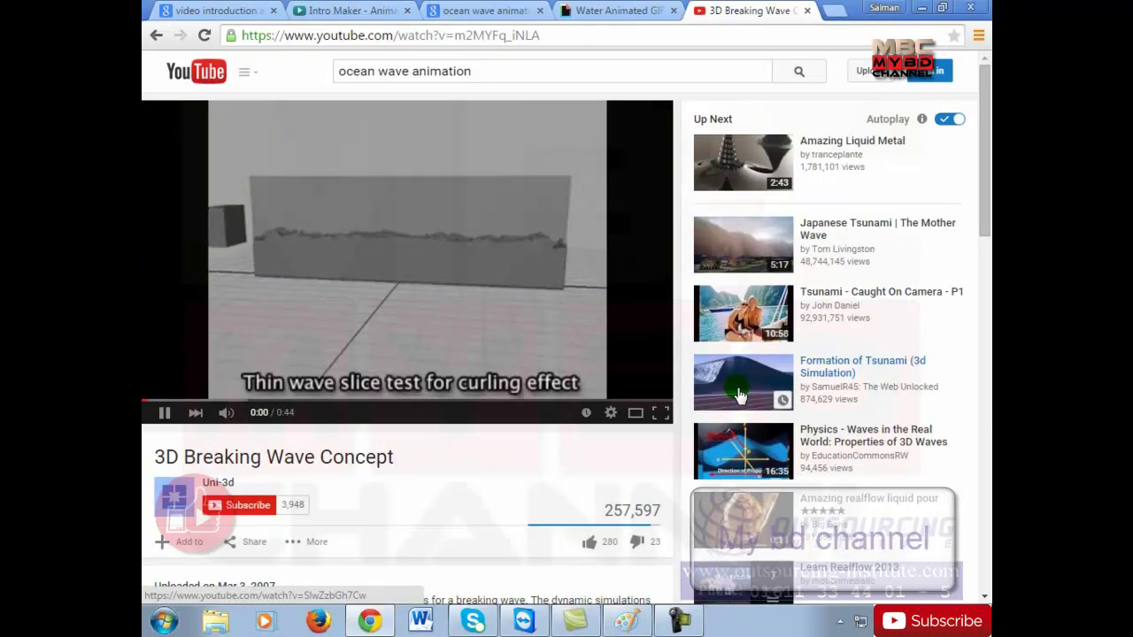
pyautogui.click(334, 444)
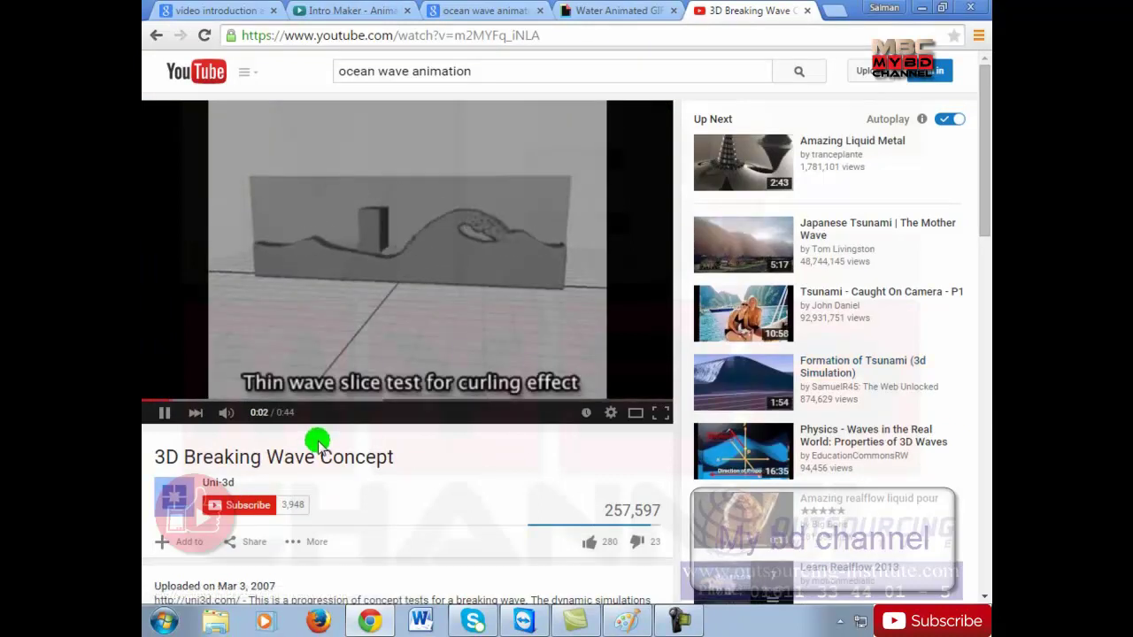
pyautogui.moveTo(223, 413)
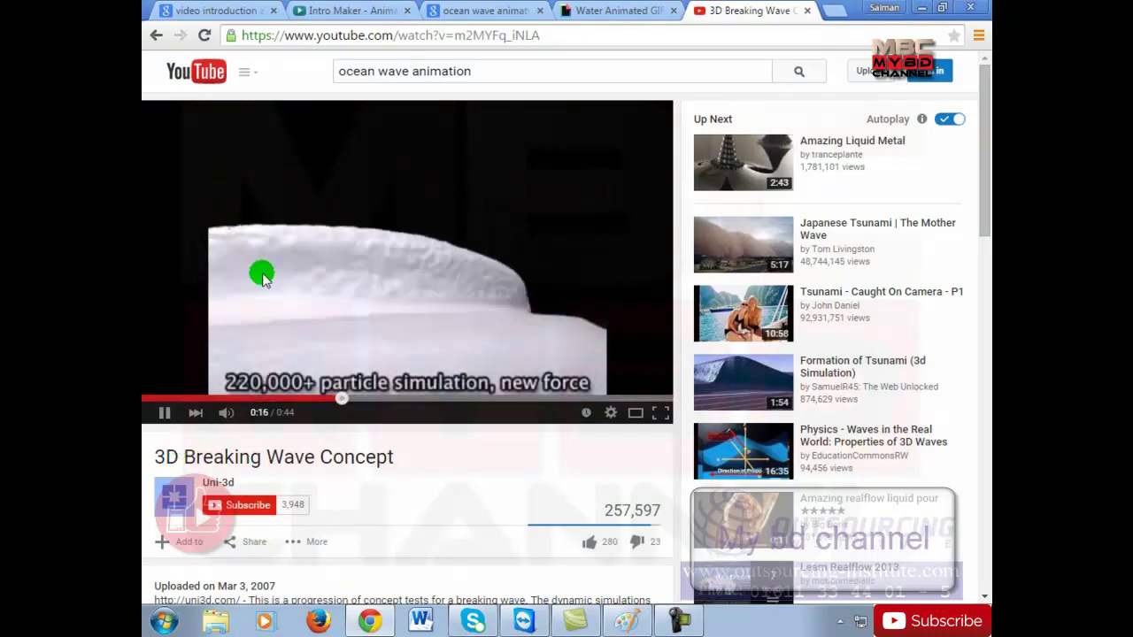
pyautogui.click(163, 412)
# Go to the YouTube home page, open the featured CONAN "Kickboxer" dance scene video and pause it
pyautogui.click(202, 73)
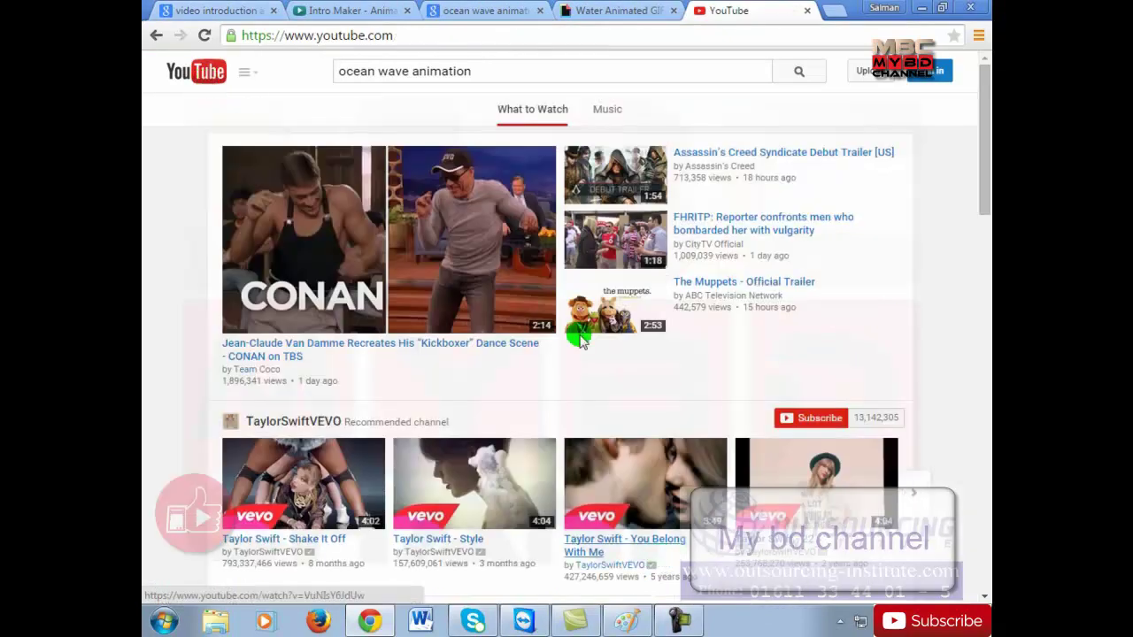
pyautogui.click(495, 220)
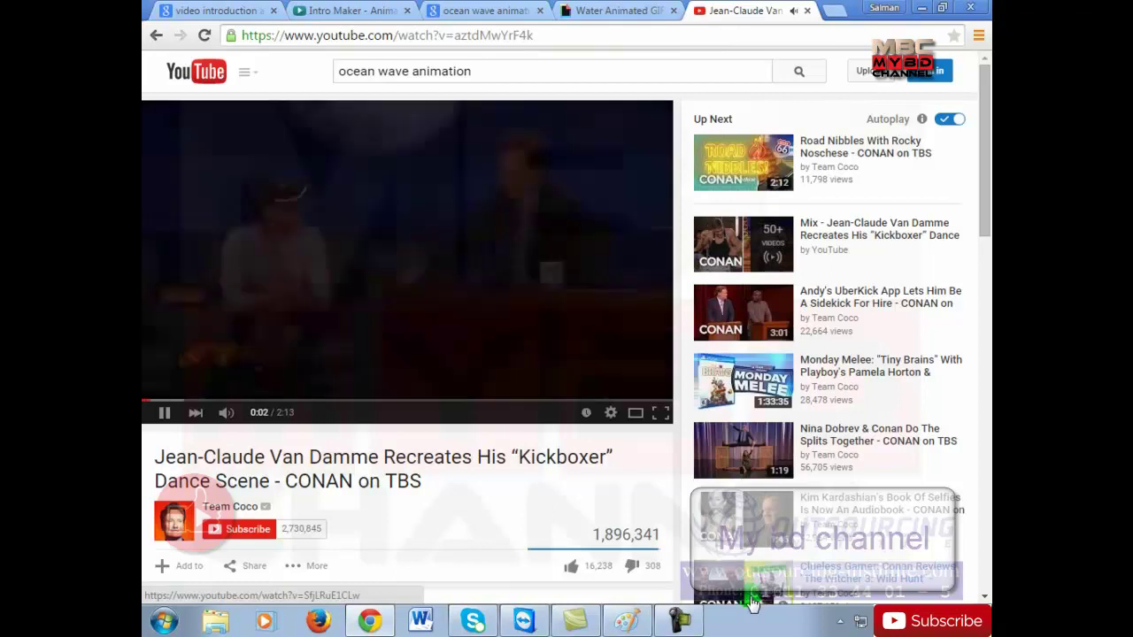
pyautogui.click(458, 282)
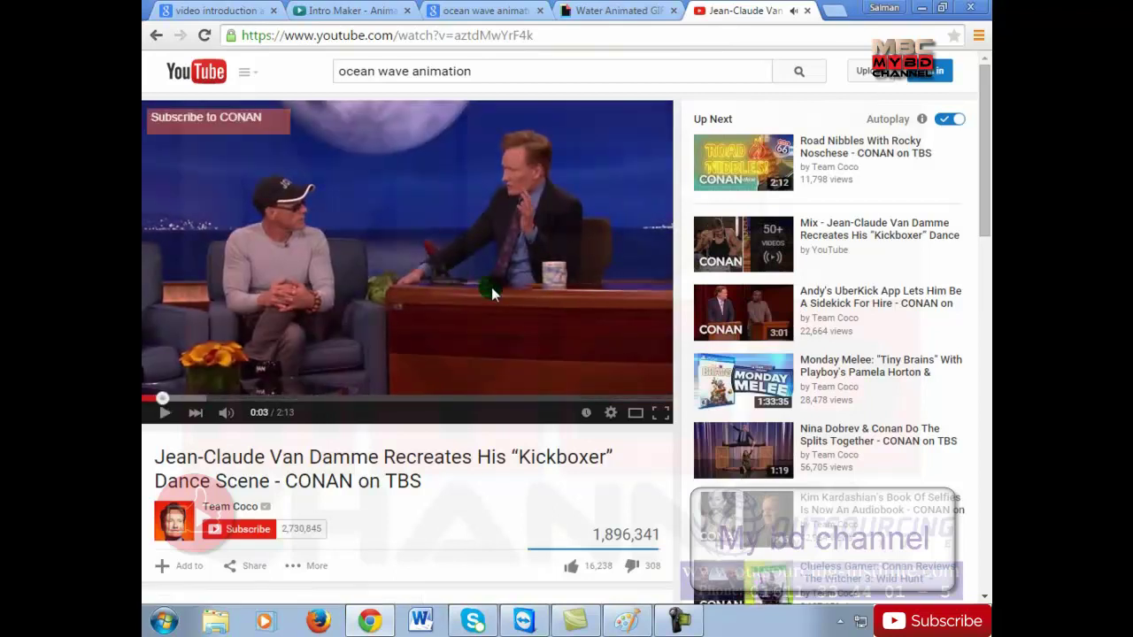
# Open google.com.bd in a new browser tab
pyautogui.click(840, 15)
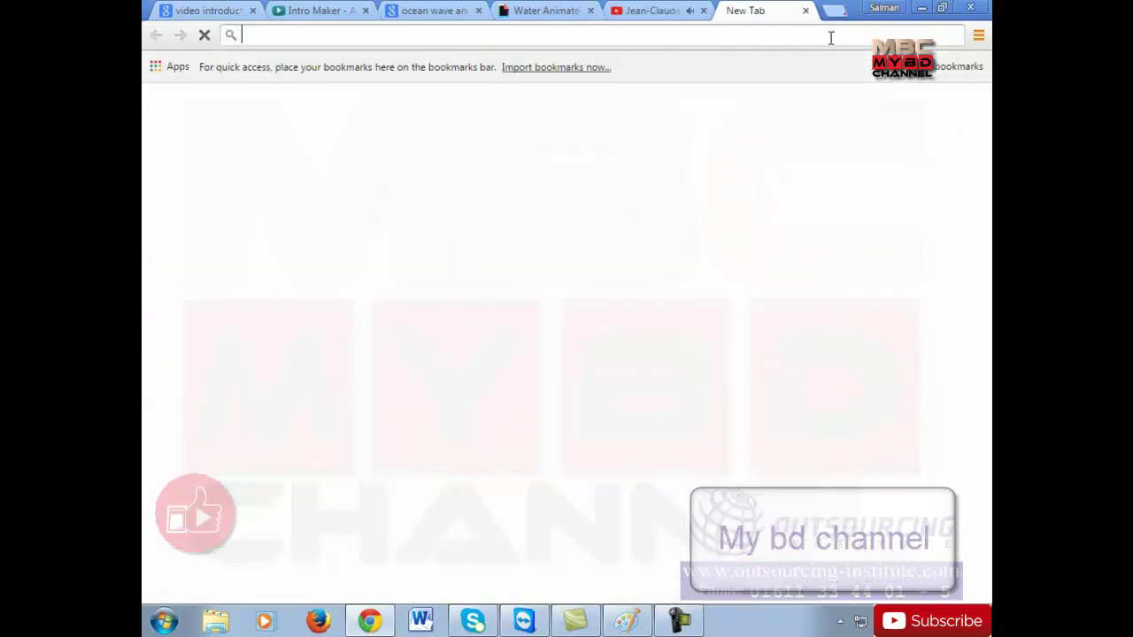
pyautogui.click(818, 40)
pyautogui.write('google.com.bd')
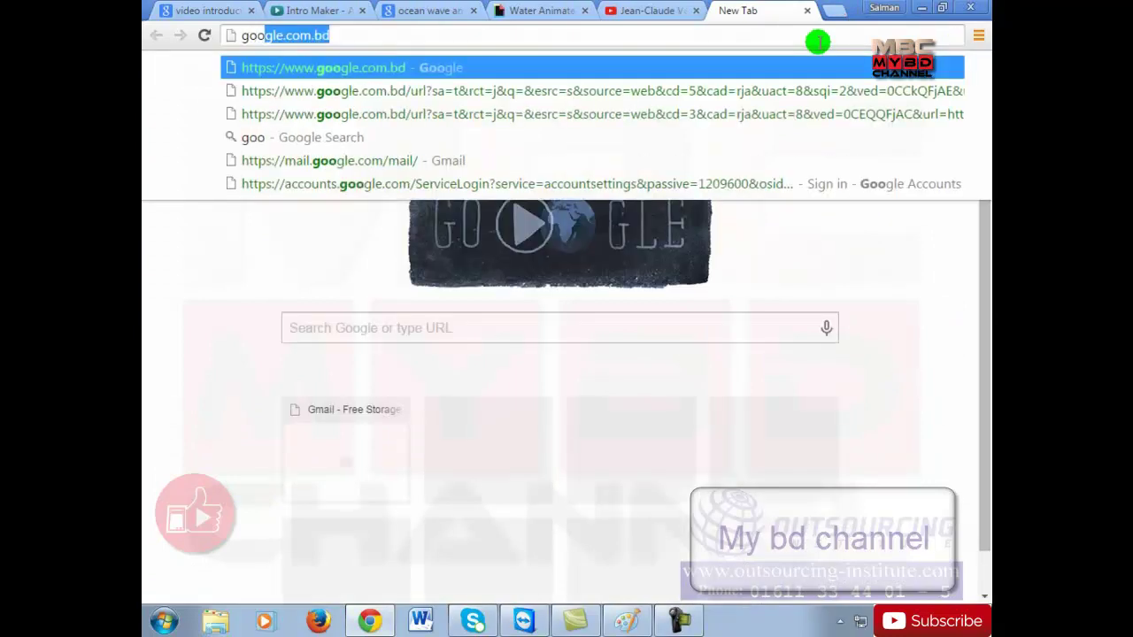
pyautogui.press('Return')
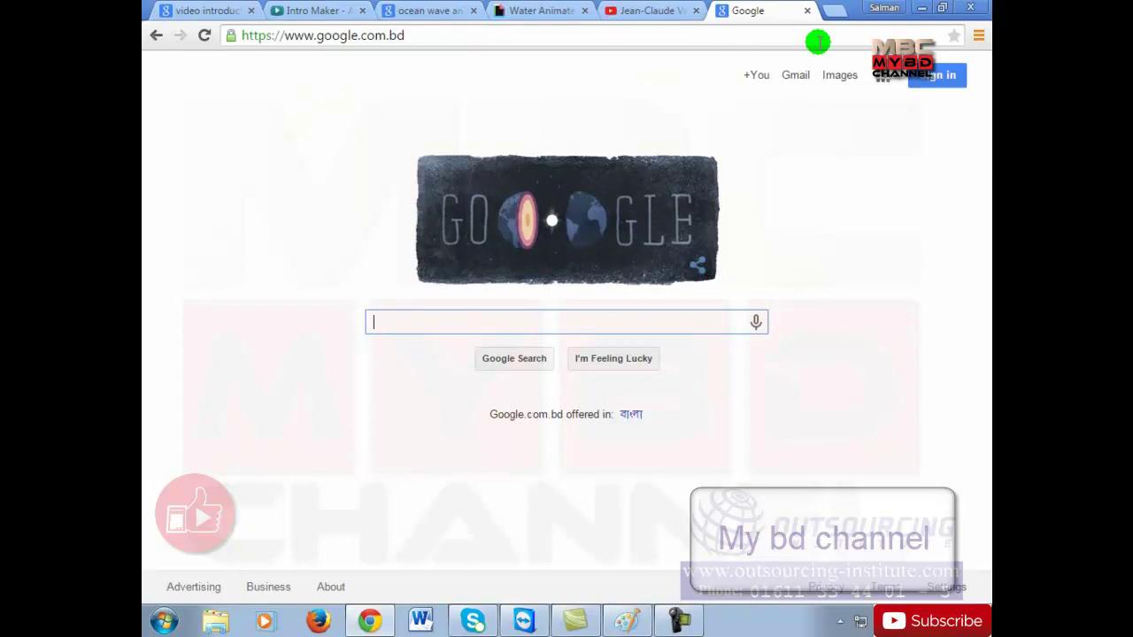
# Search Google for "online sound library"
pyautogui.write('onlin')
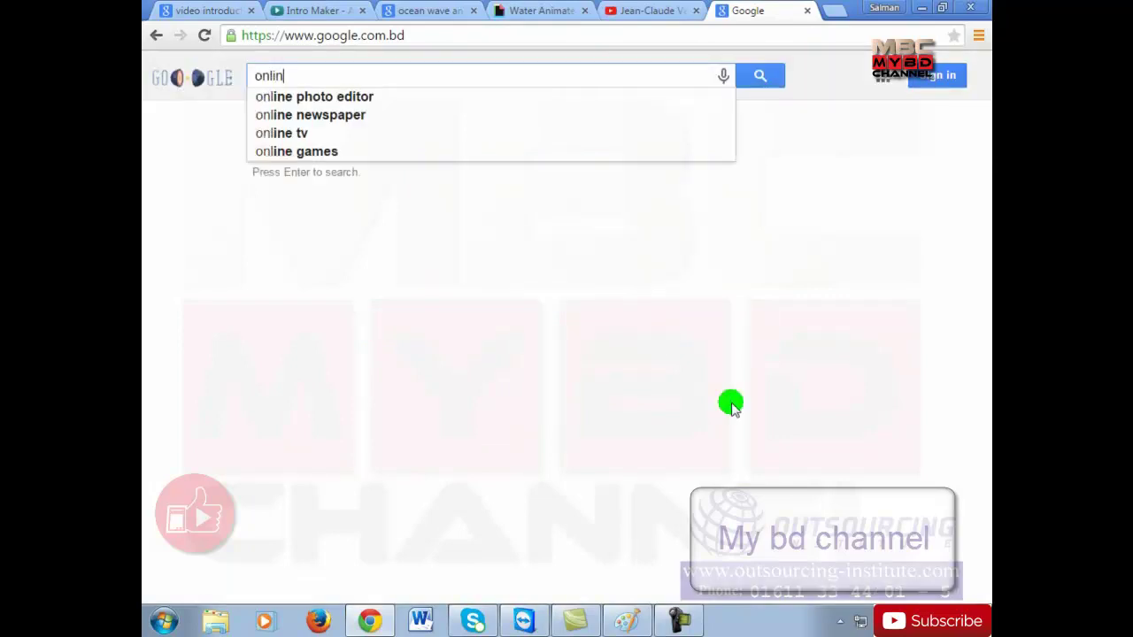
pyautogui.write('e aound l')
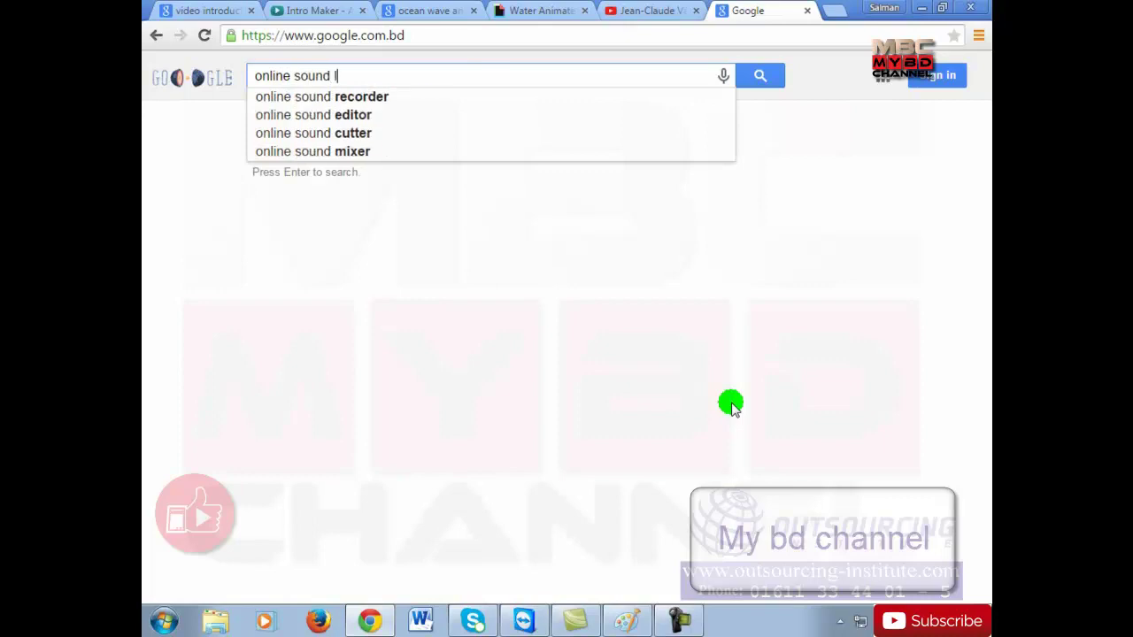
pyautogui.write('ibrary')
pyautogui.press('Return')
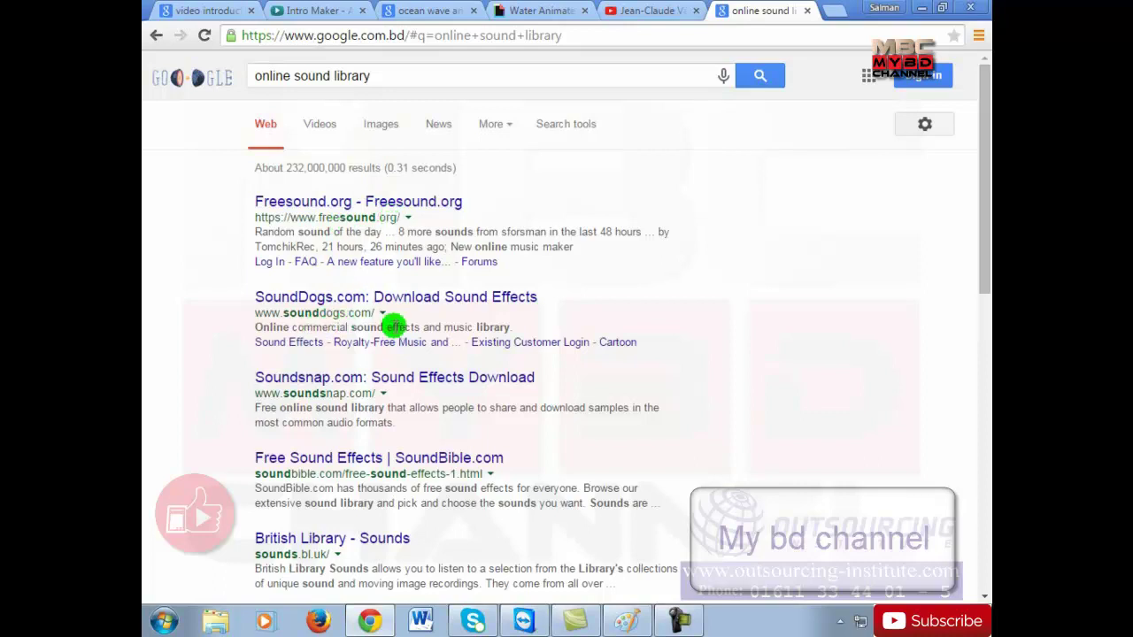
# Open the Freesound.org result and search the site for "ocean wave" sounds
pyautogui.click(376, 200)
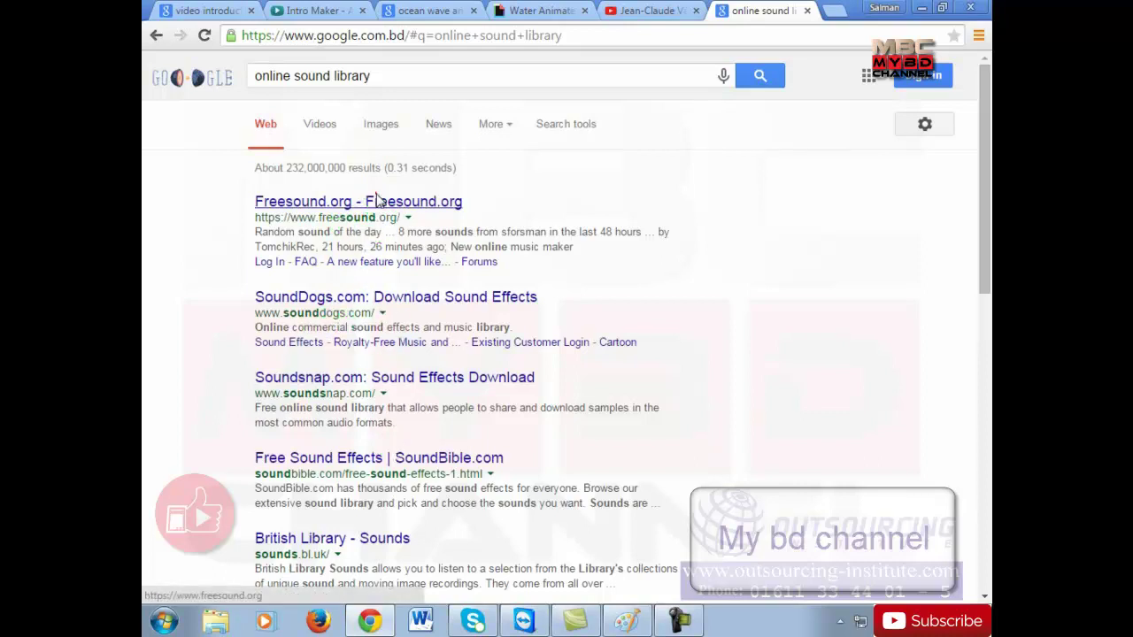
pyautogui.click(767, 111)
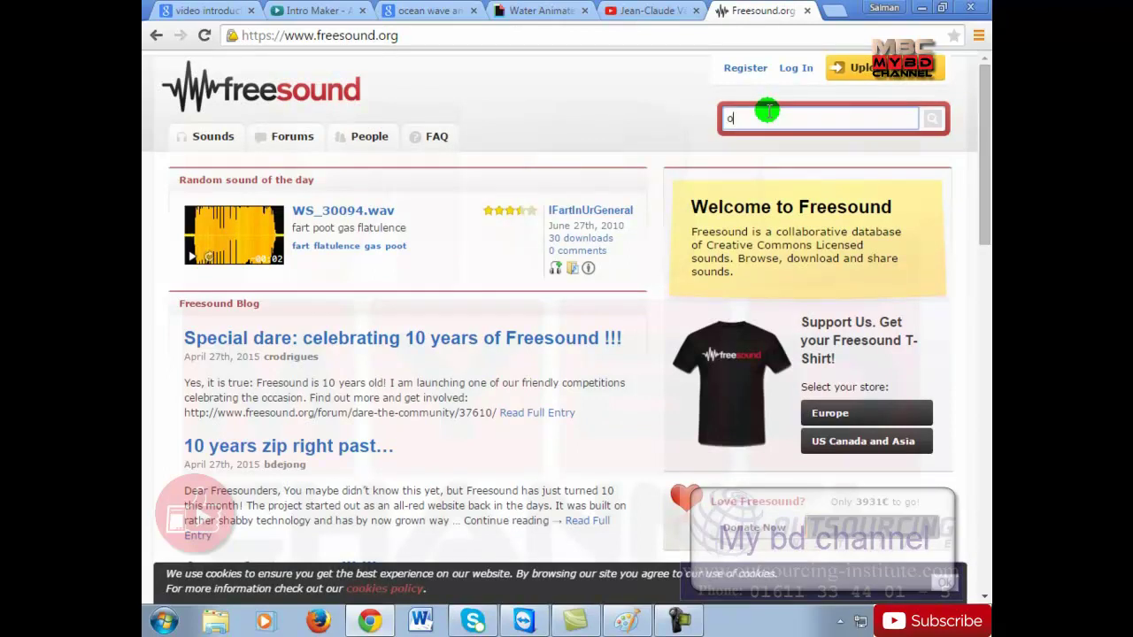
pyautogui.write('ocean wave')
pyautogui.press('Return')
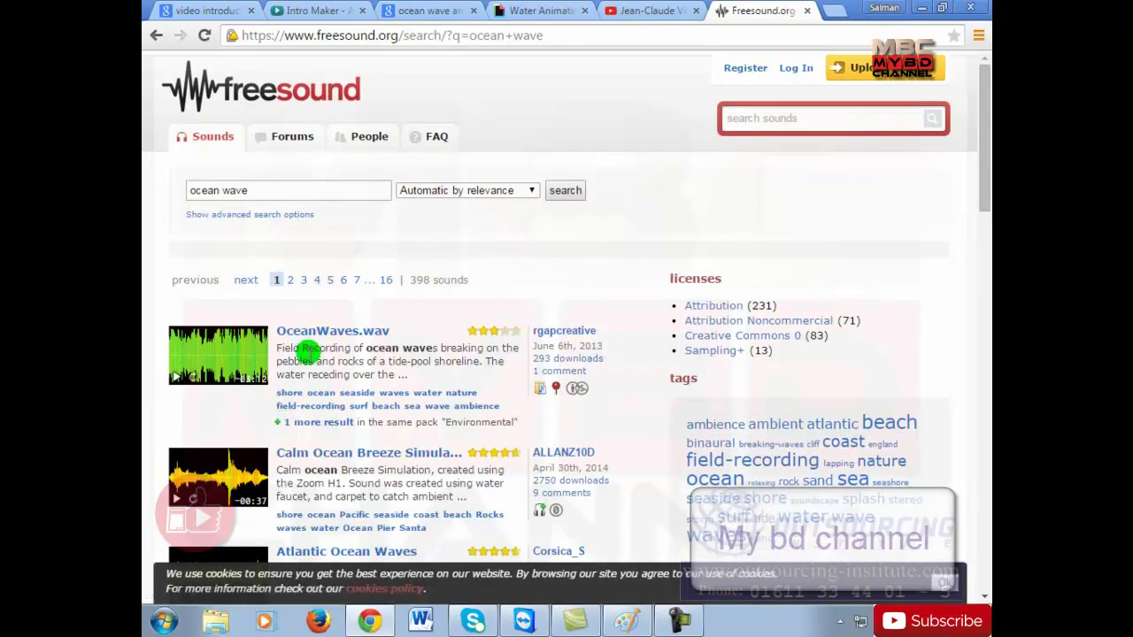
# Open the OceanWaves.wav sound page, listen to part of the recording and pause it
pyautogui.click(314, 331)
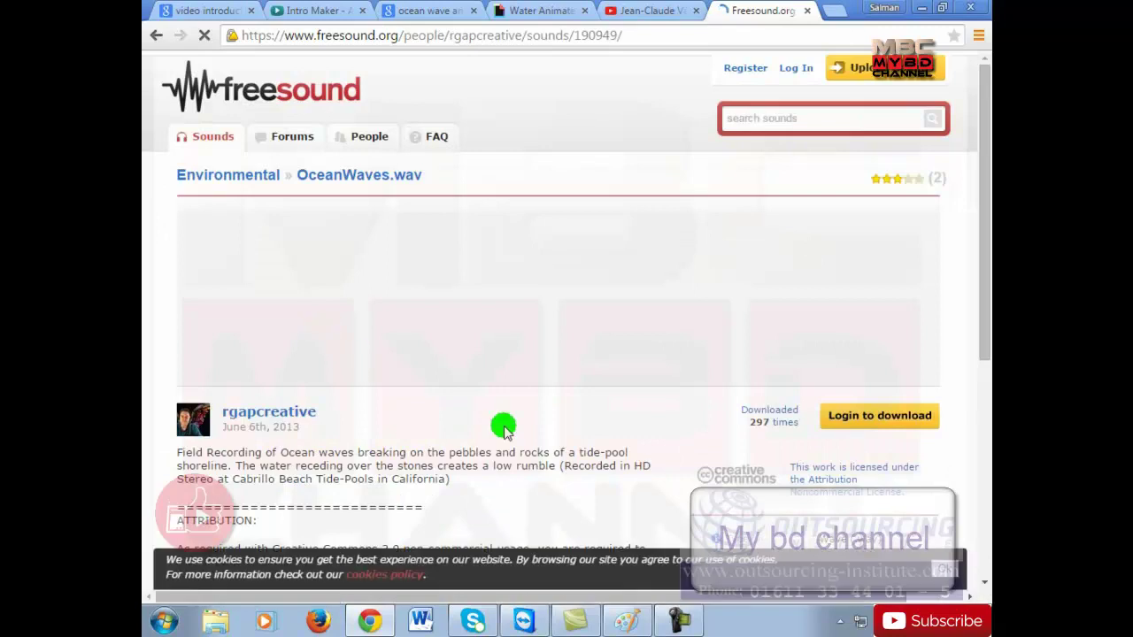
pyautogui.scroll(-2, 505, 428)
pyautogui.scroll(2, 549, 478)
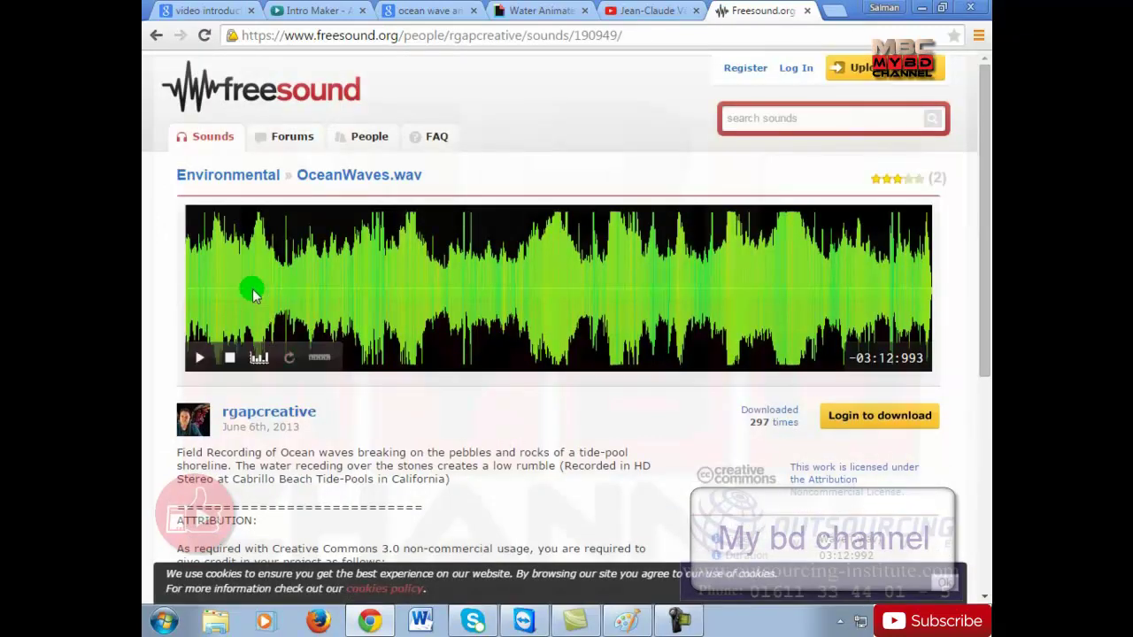
pyautogui.click(199, 358)
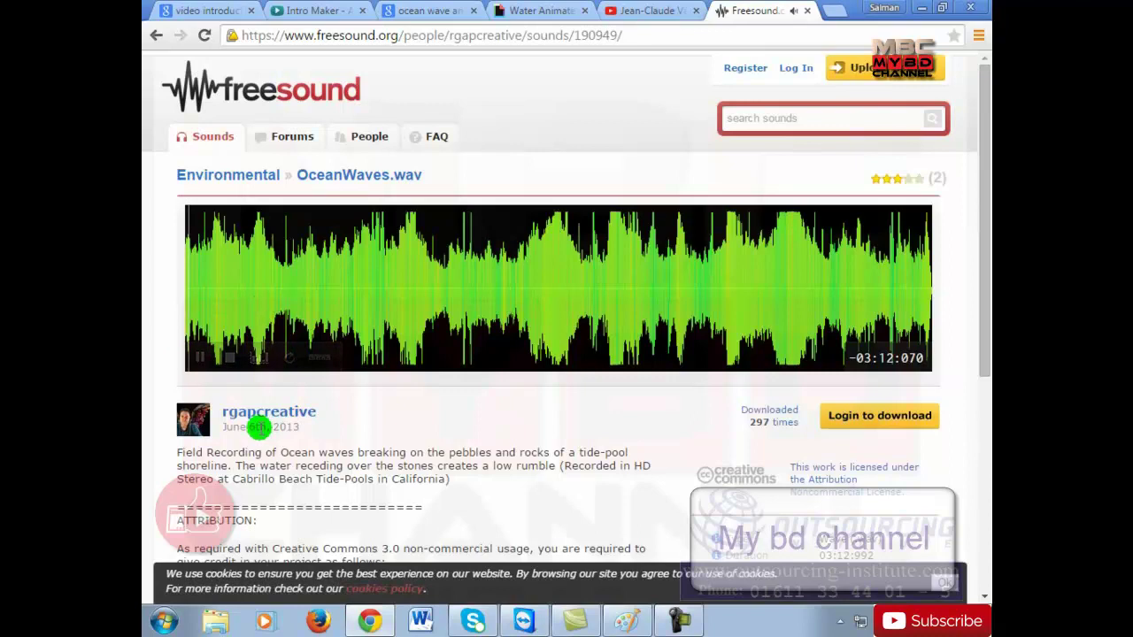
pyautogui.click(200, 363)
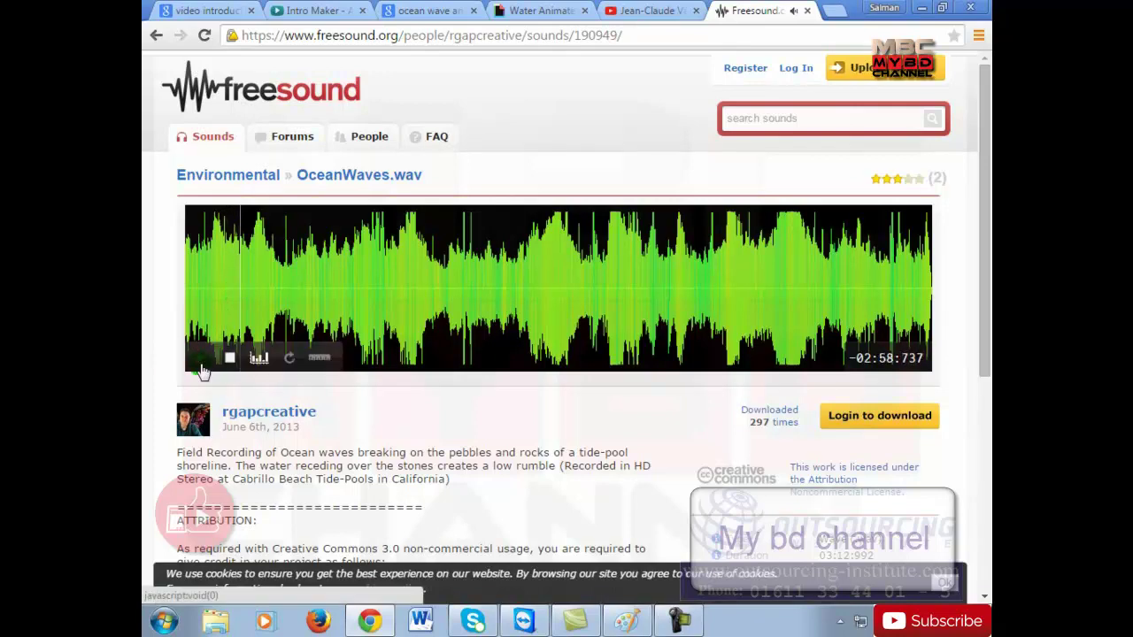
# Return to the ocean wave results, preview the calm ocean breeze sound and browse the further recordings
pyautogui.click(157, 37)
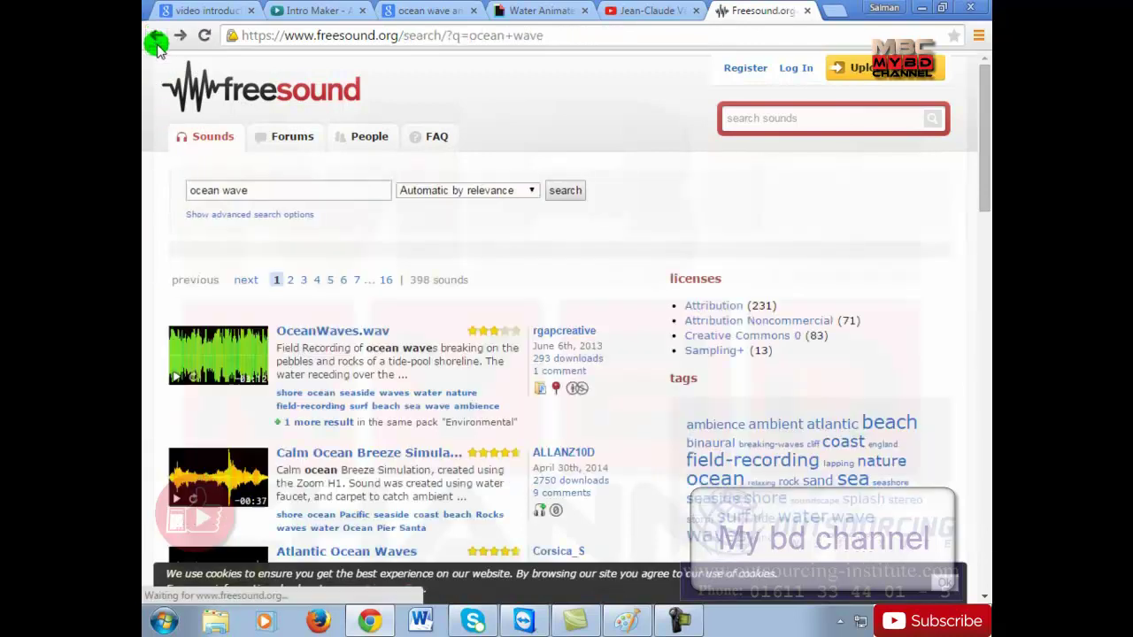
pyautogui.scroll(-2, 310, 491)
pyautogui.click(176, 333)
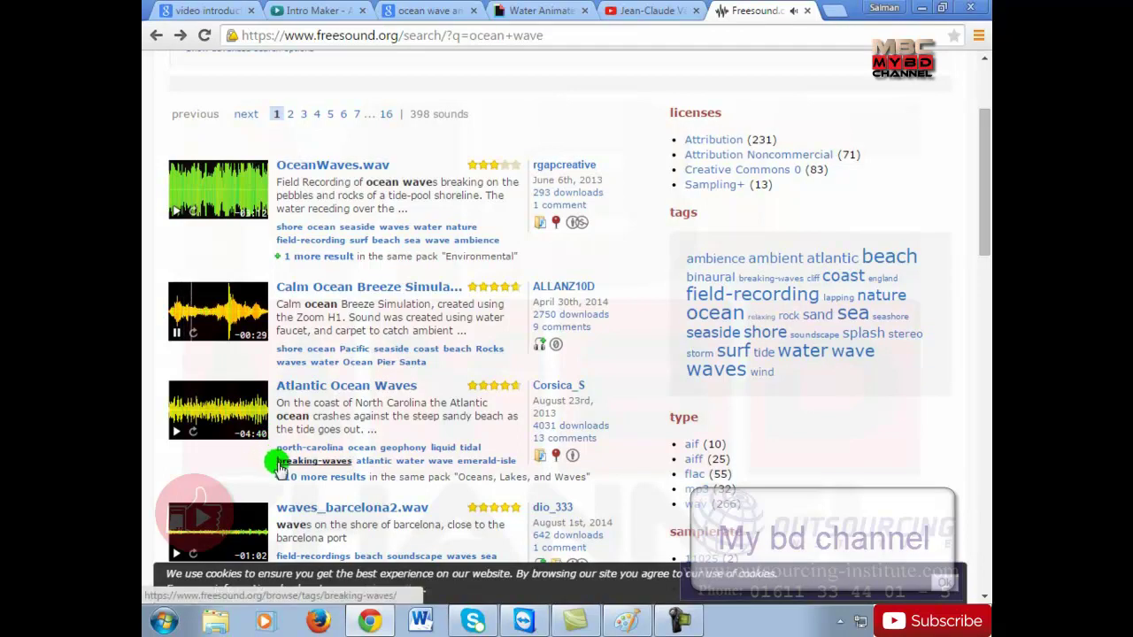
pyautogui.scroll(-2, 232, 514)
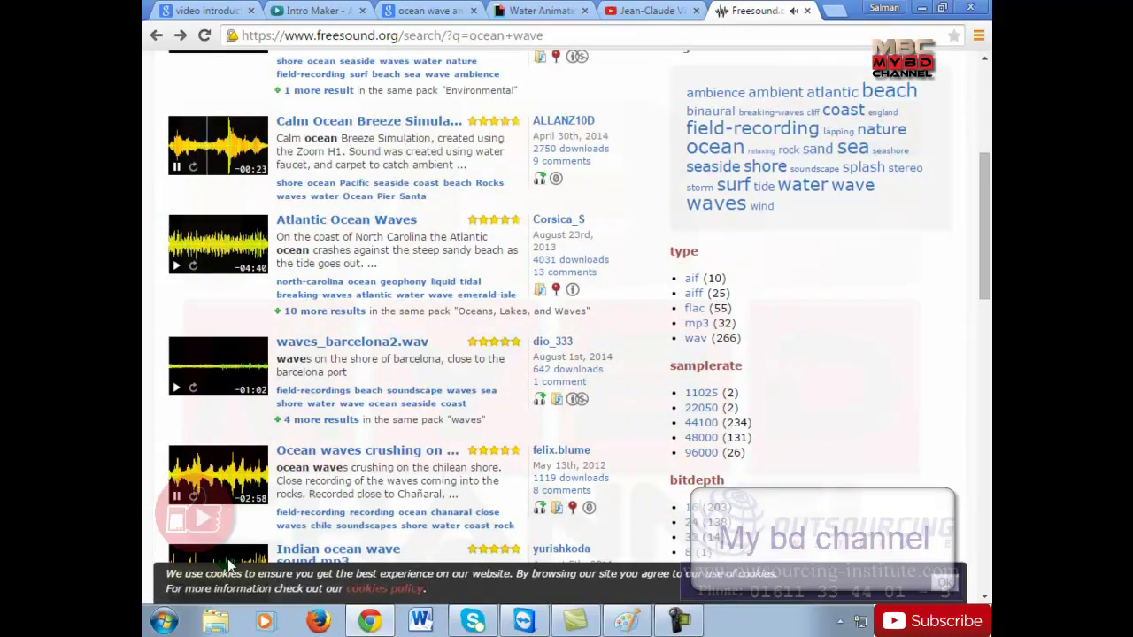
pyautogui.scroll(-3, 359, 523)
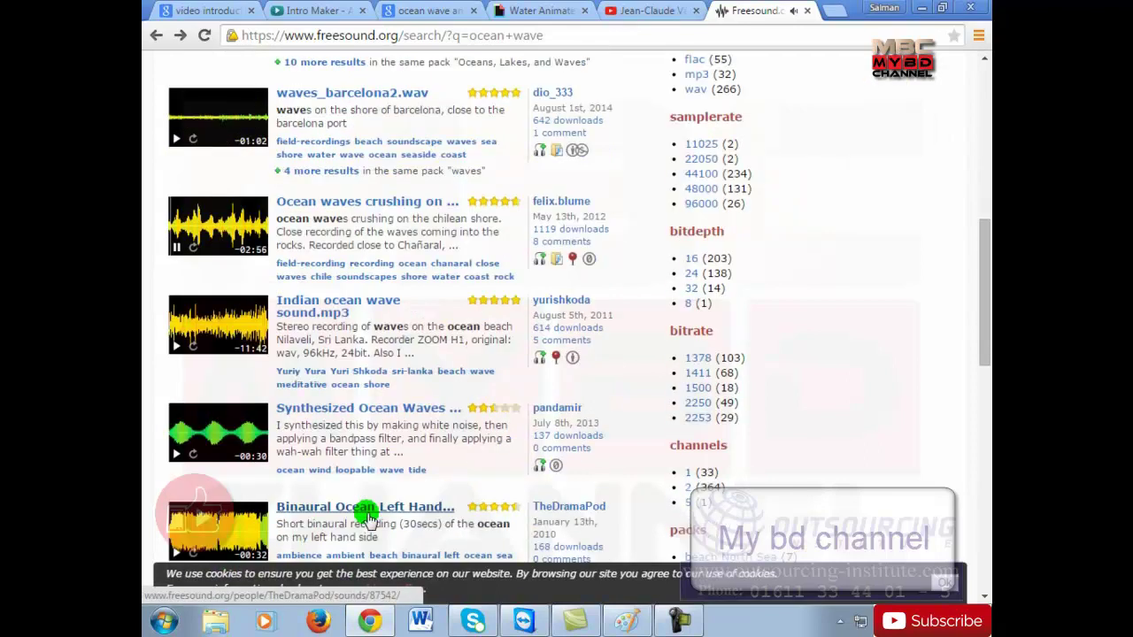
# Search Freesound for "tiger roaring" and listen to the tigers roaring.mp3 preview in the results
pyautogui.scroll(10, 304, 498)
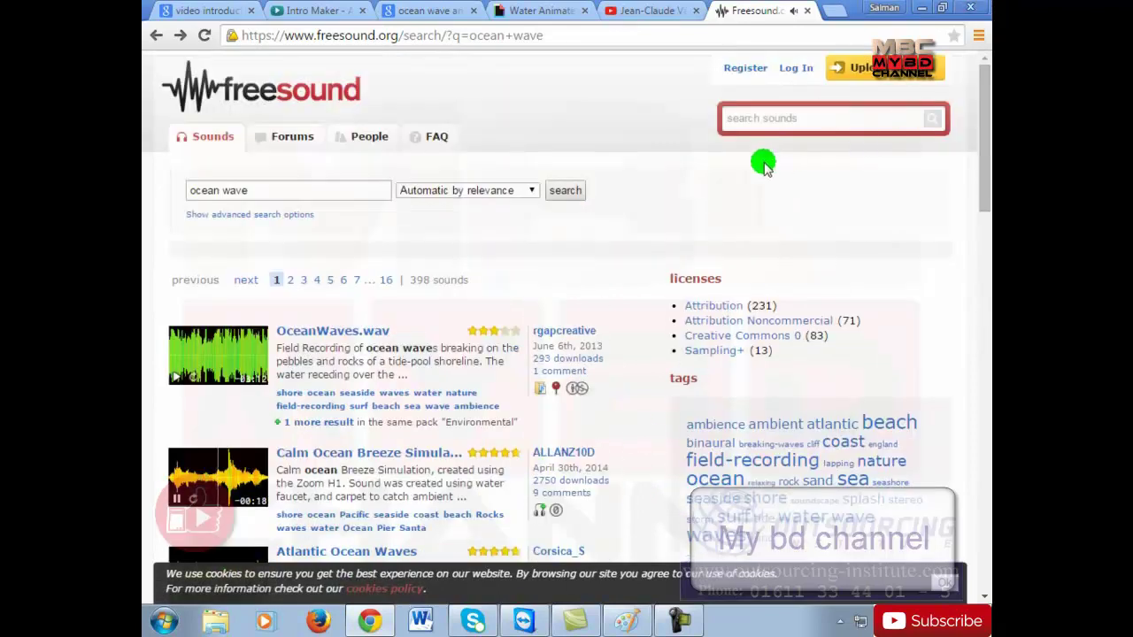
pyautogui.click(864, 119)
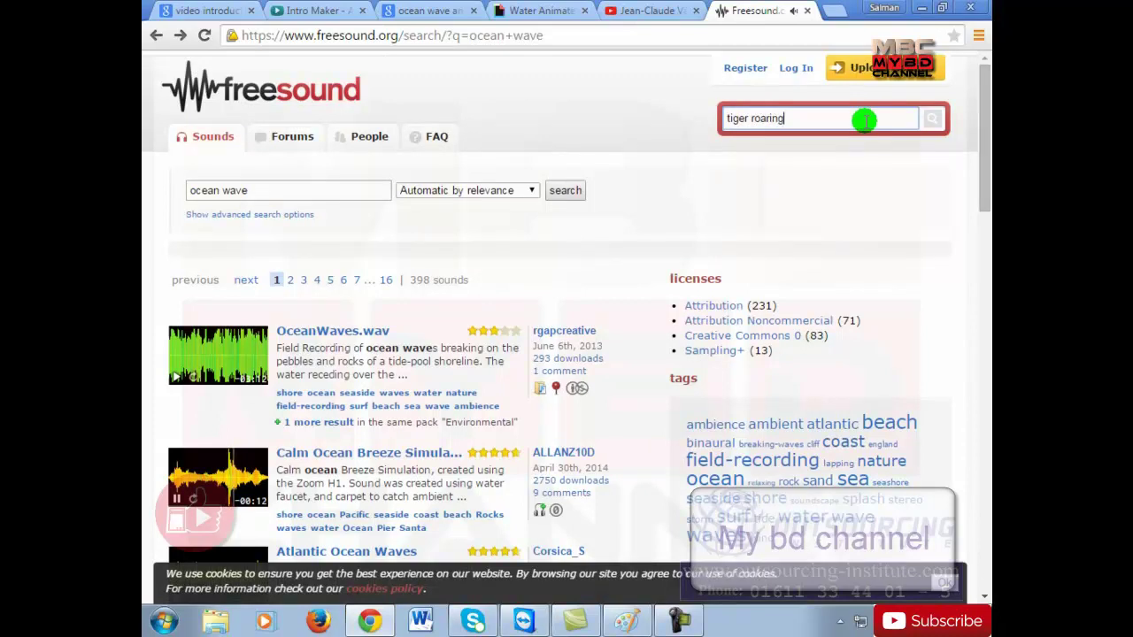
pyautogui.click(930, 118)
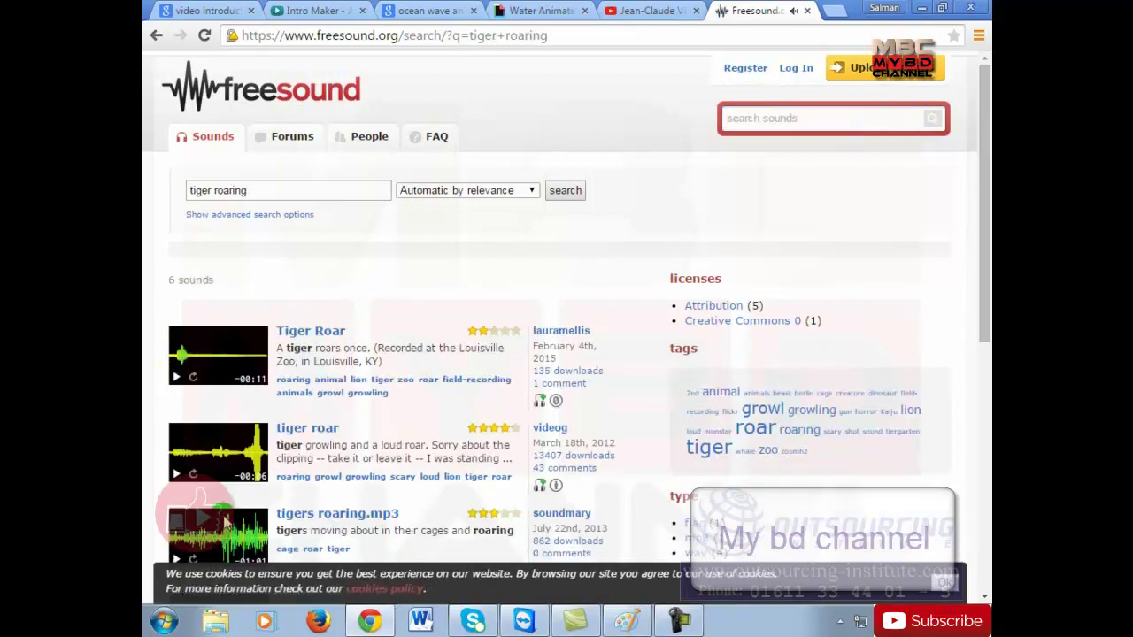
pyautogui.scroll(-1, 234, 500)
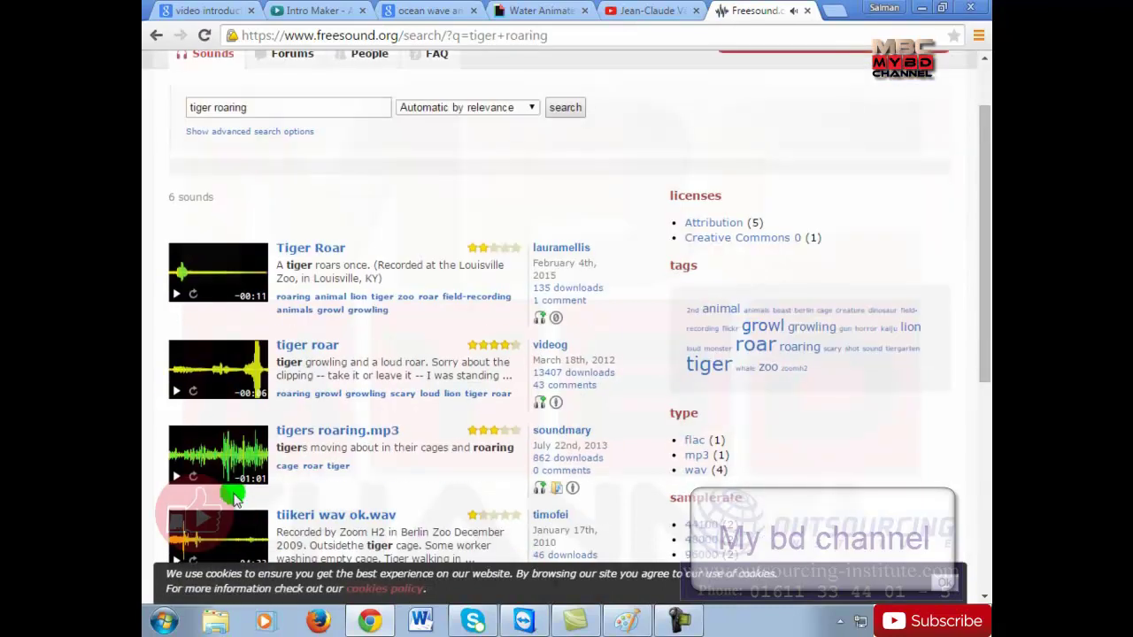
pyautogui.click(178, 478)
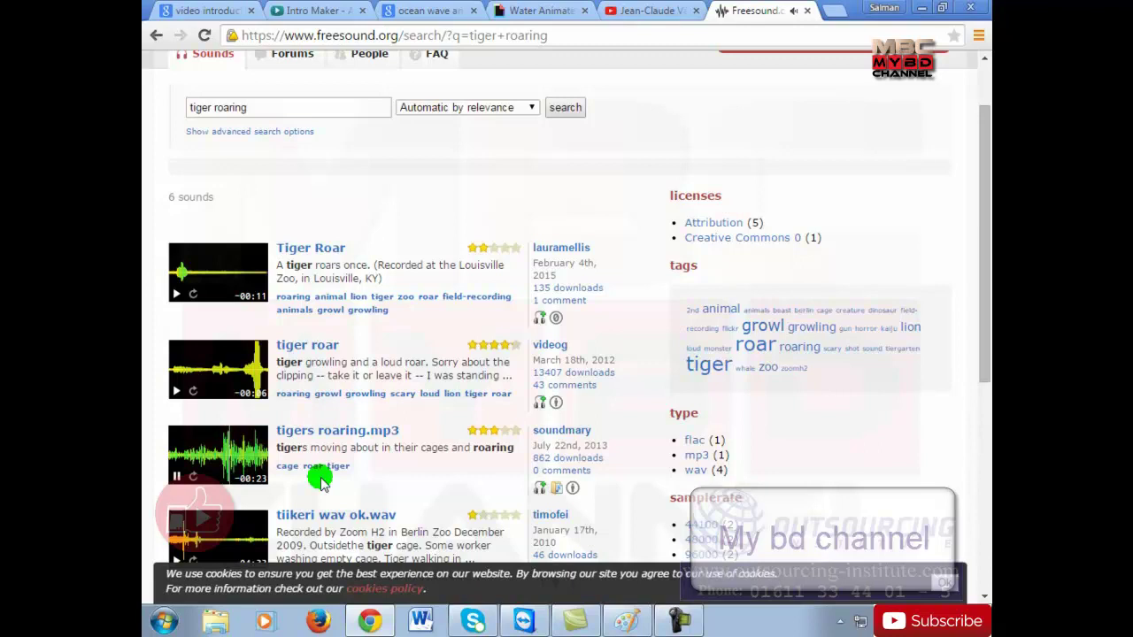
# Search Freesound for "glass breaking", preview Breaking Glass #1.wav and Glass Break, and browse the results
pyautogui.scroll(1, 776, 235)
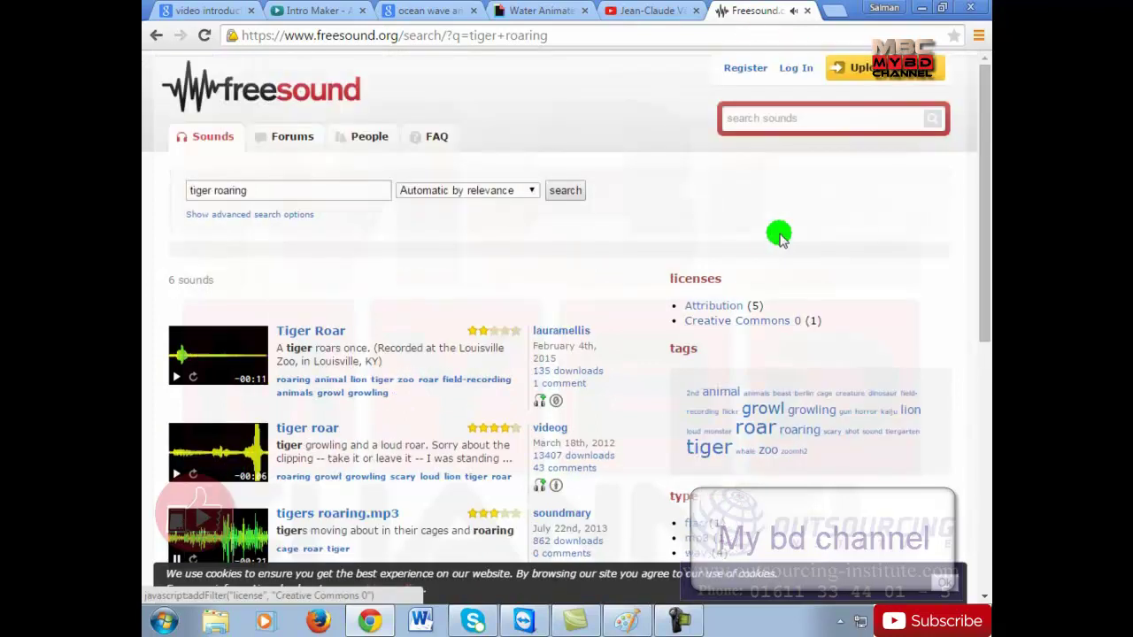
pyautogui.click(821, 113)
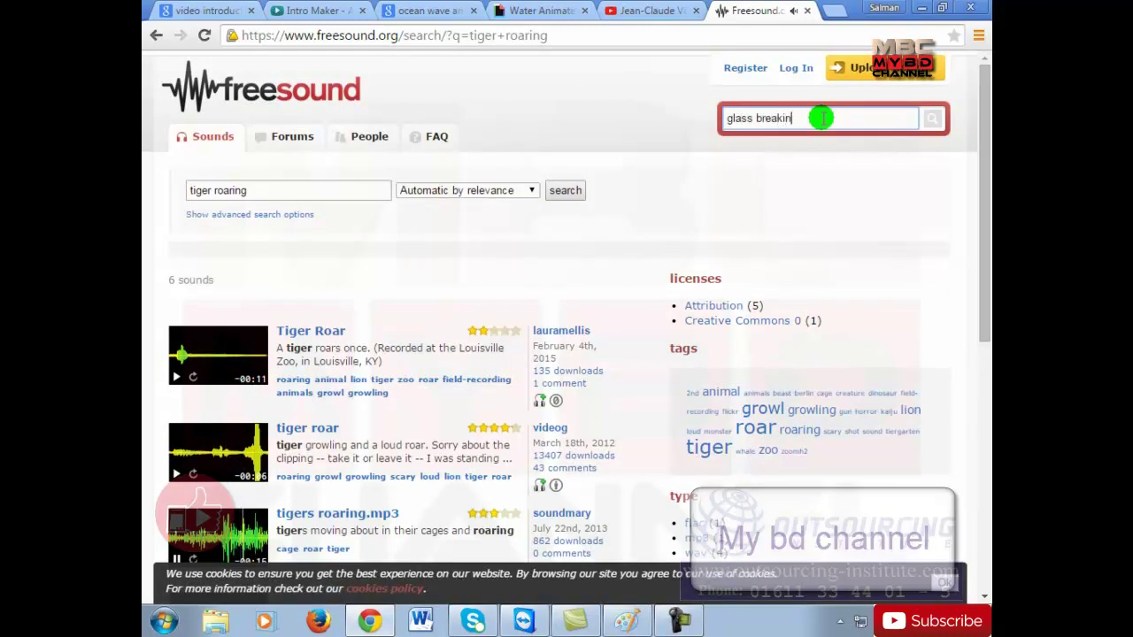
pyautogui.write('glass breaking')
pyautogui.press('BackSpace')
pyautogui.press('Return')
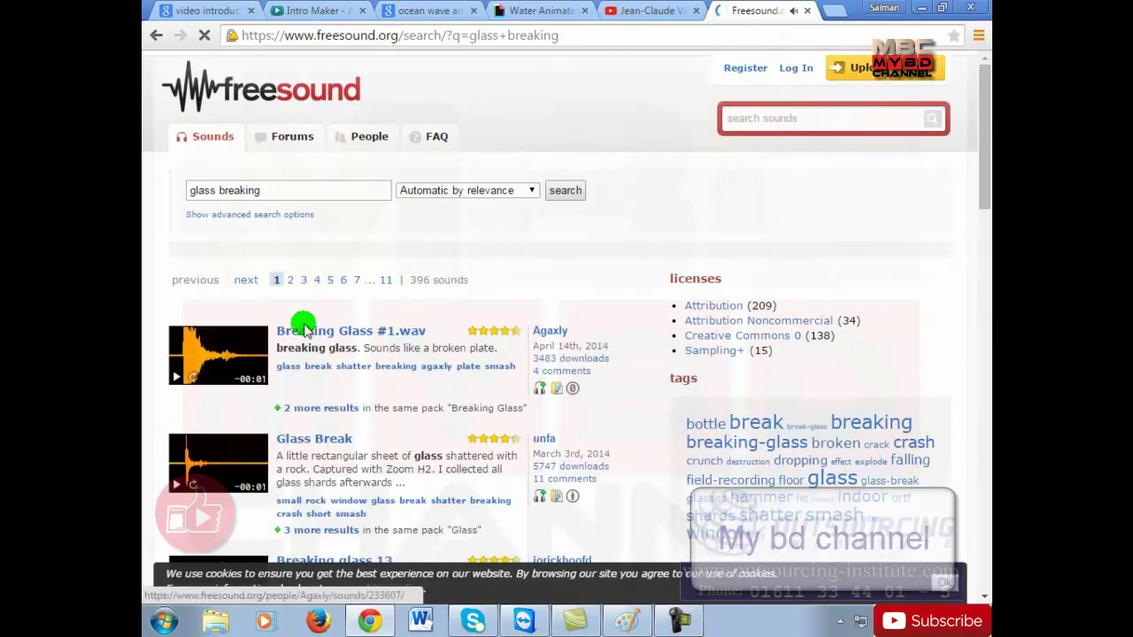
pyautogui.click(219, 401)
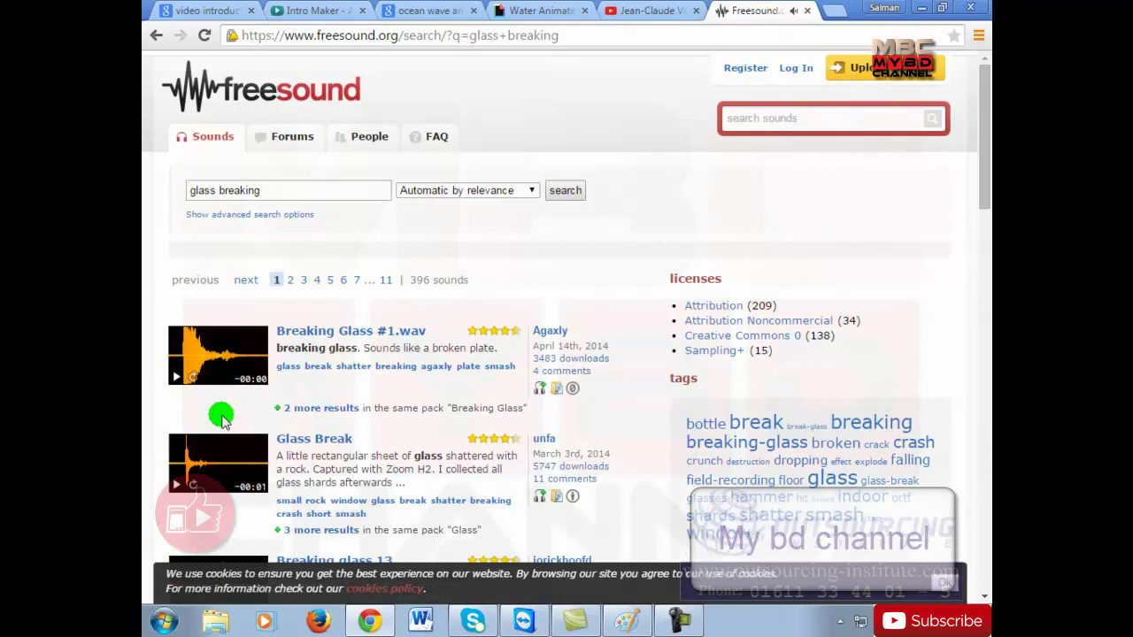
pyautogui.click(176, 485)
pyautogui.scroll(-3, 867, 374)
# Search Freesound for "ak 47", preview ak47_clip_out.wav and the loud automatic AK-47 sound, and browse the results
pyautogui.scroll(3, 867, 374)
pyautogui.click(851, 117)
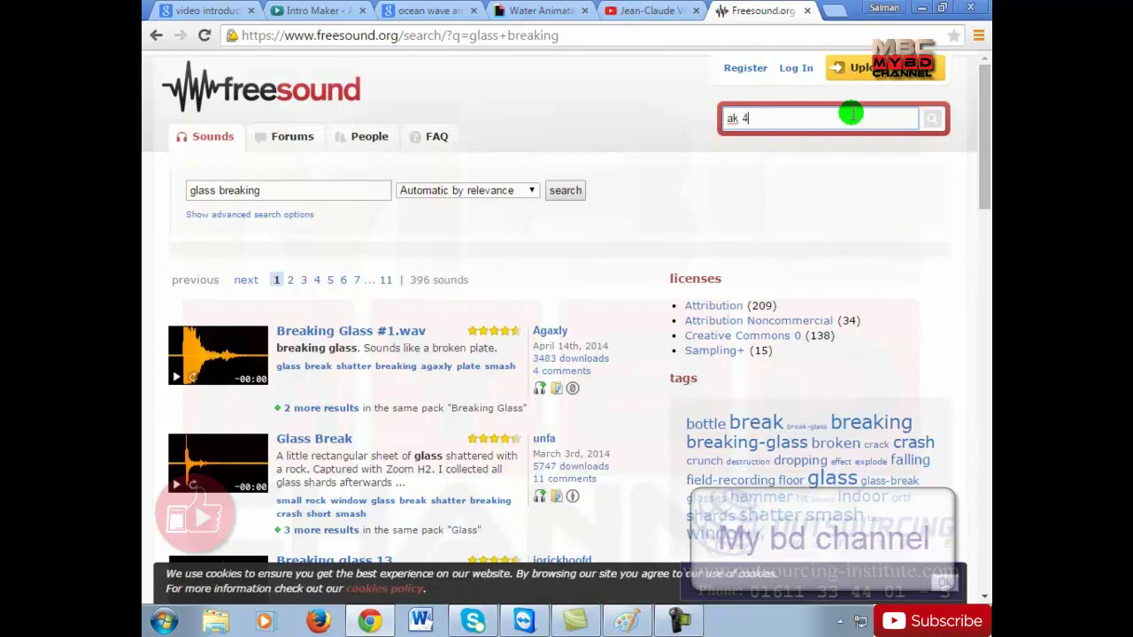
pyautogui.click(934, 121)
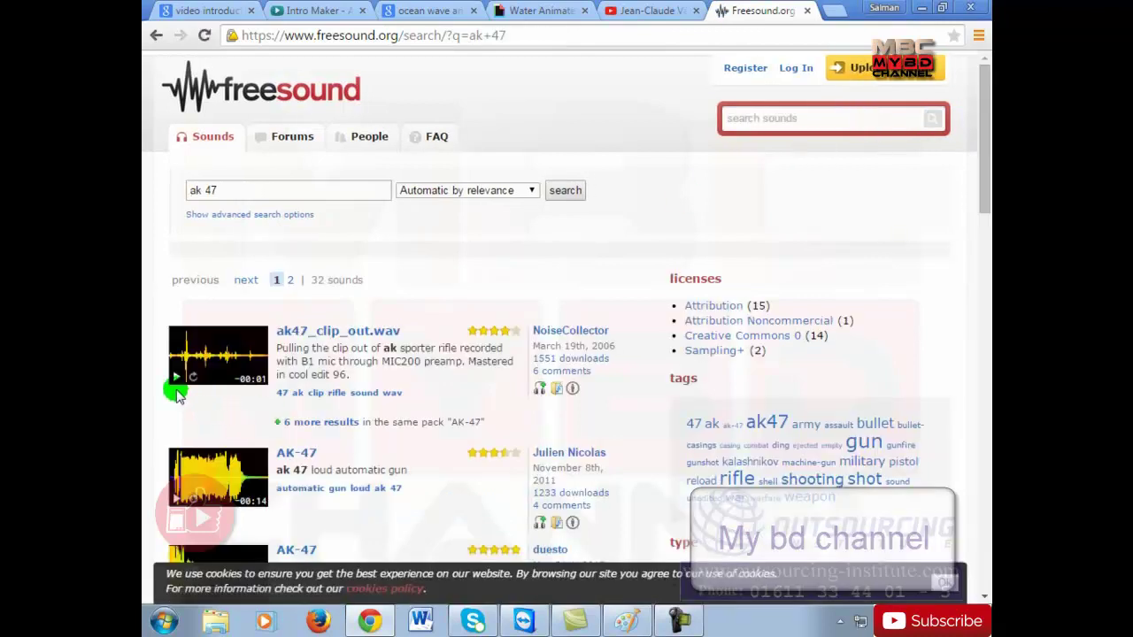
pyautogui.click(176, 377)
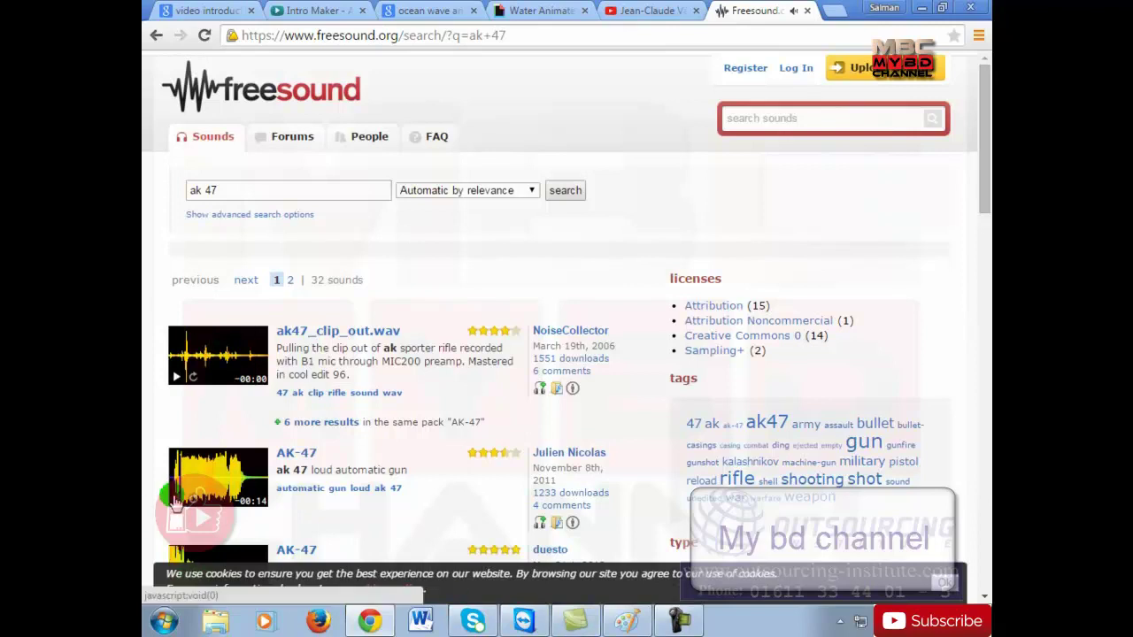
pyautogui.click(209, 547)
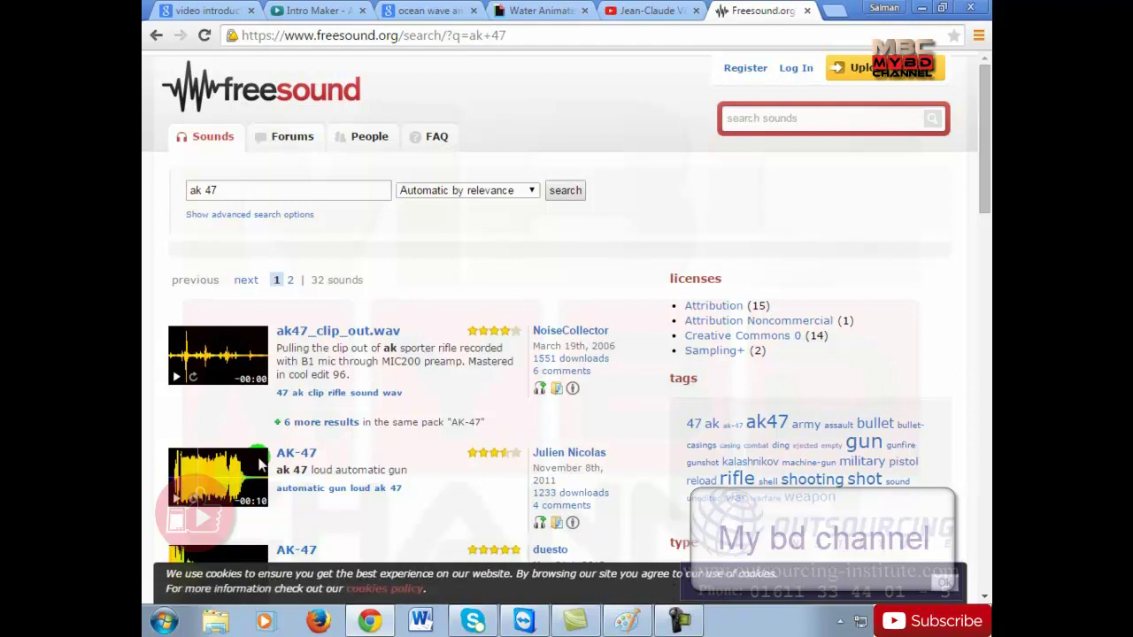
pyautogui.scroll(-3, 599, 416)
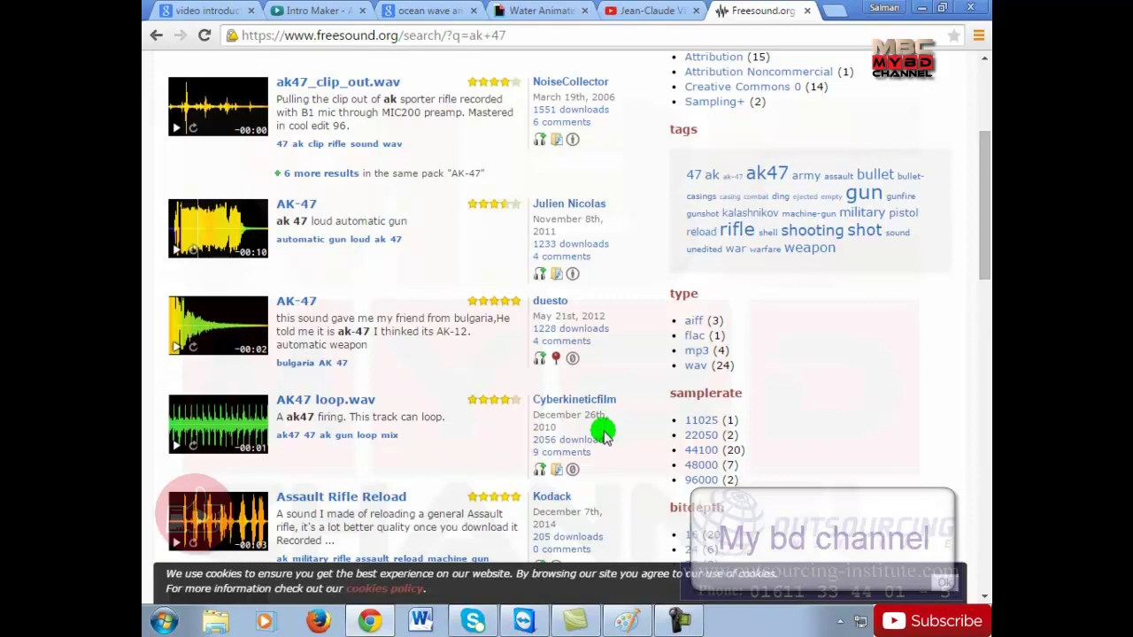
# Search Freesound for "sad sond" and shorten the query to "sad" to run the search again
pyautogui.scroll(3, 601, 434)
pyautogui.click(872, 118)
pyautogui.click(697, 34)
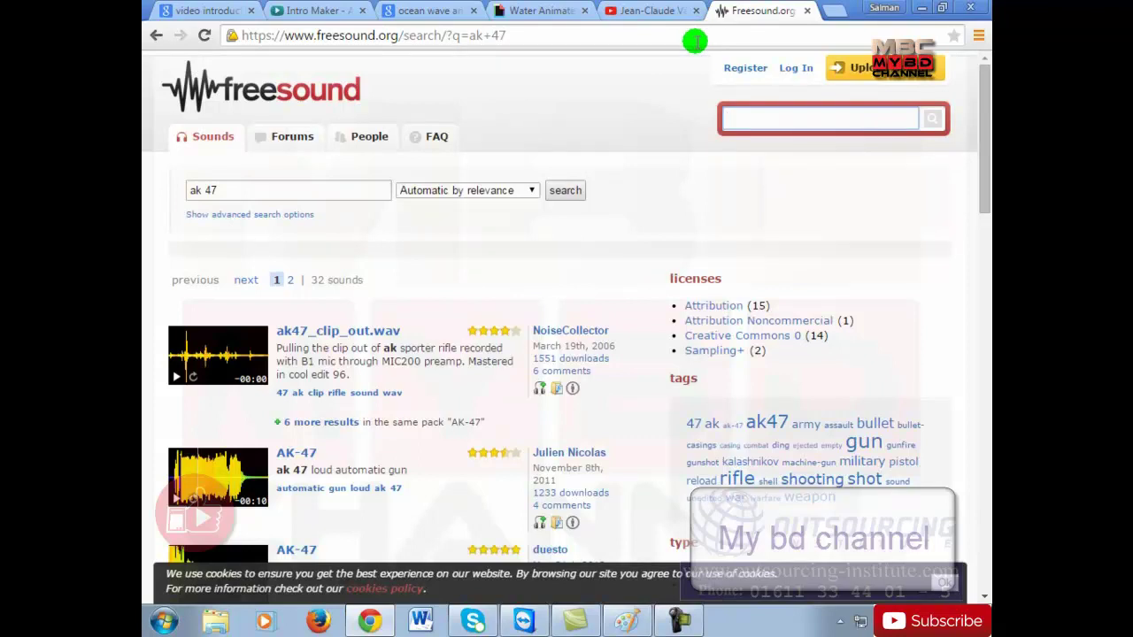
pyautogui.write('sad sond')
pyautogui.press('Return')
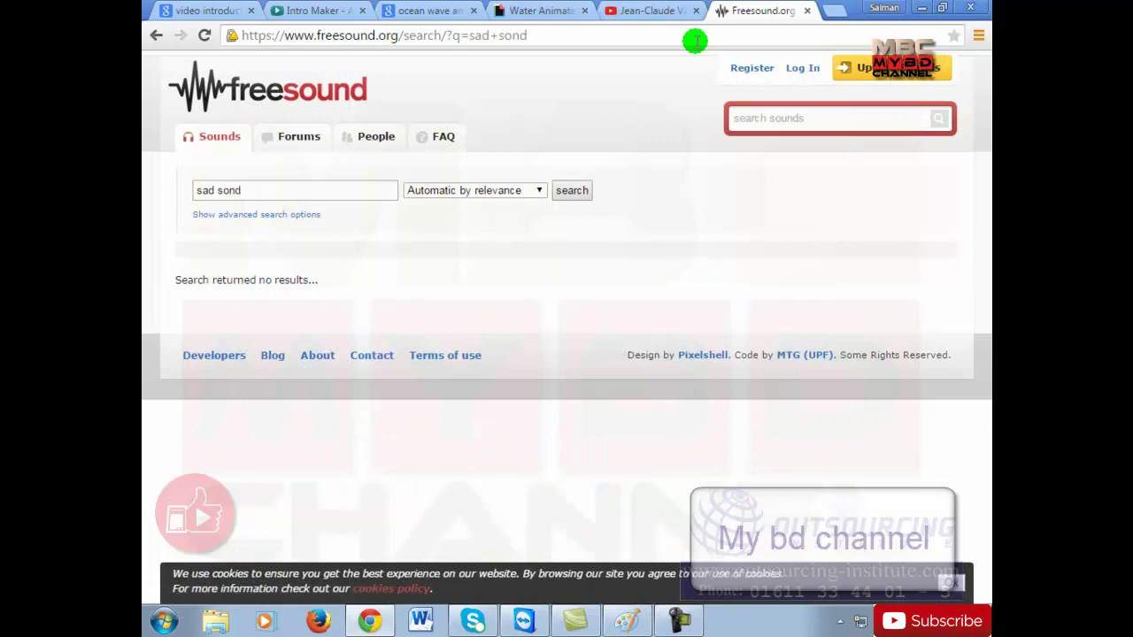
pyautogui.click(284, 193)
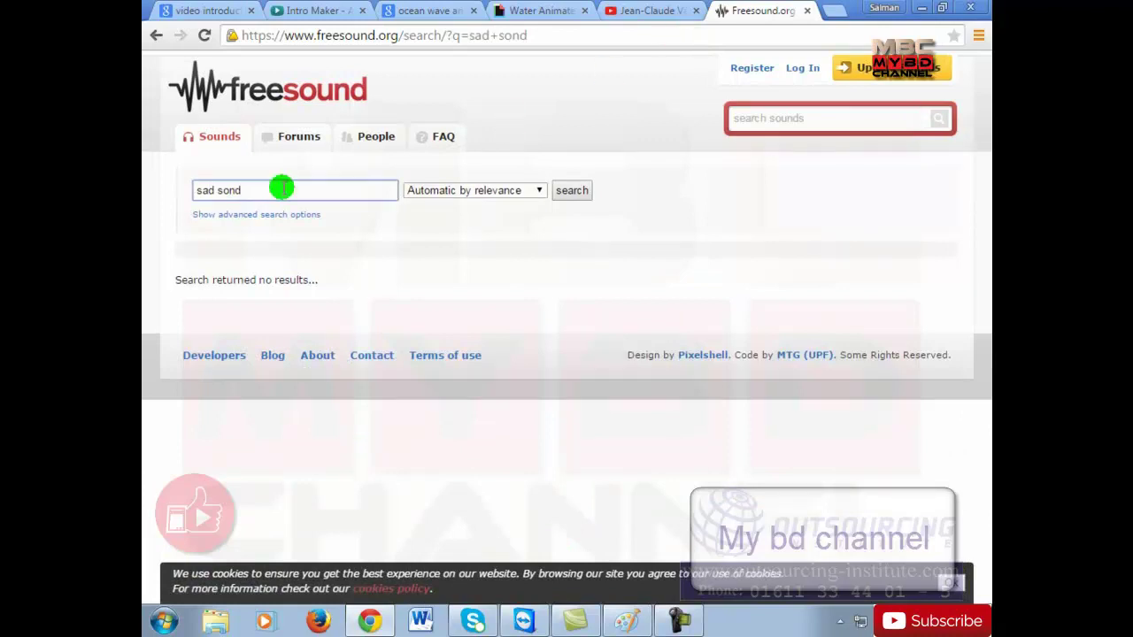
pyautogui.press('BackSpace')
pyautogui.press('BackSpace')
pyautogui.press('BackSpace')
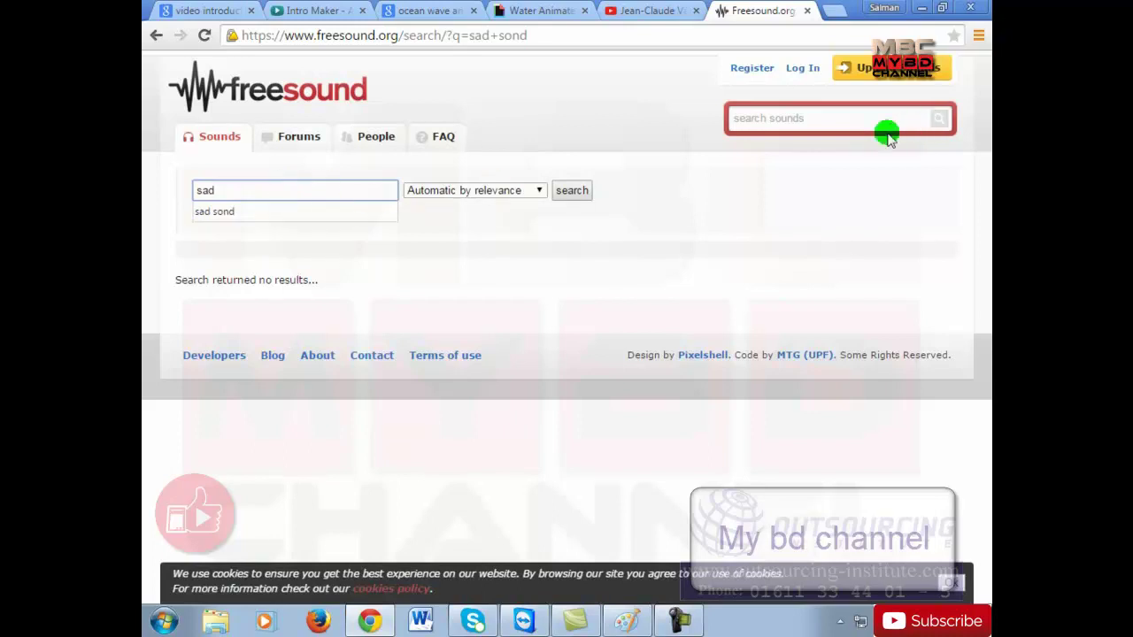
pyautogui.press('Return')
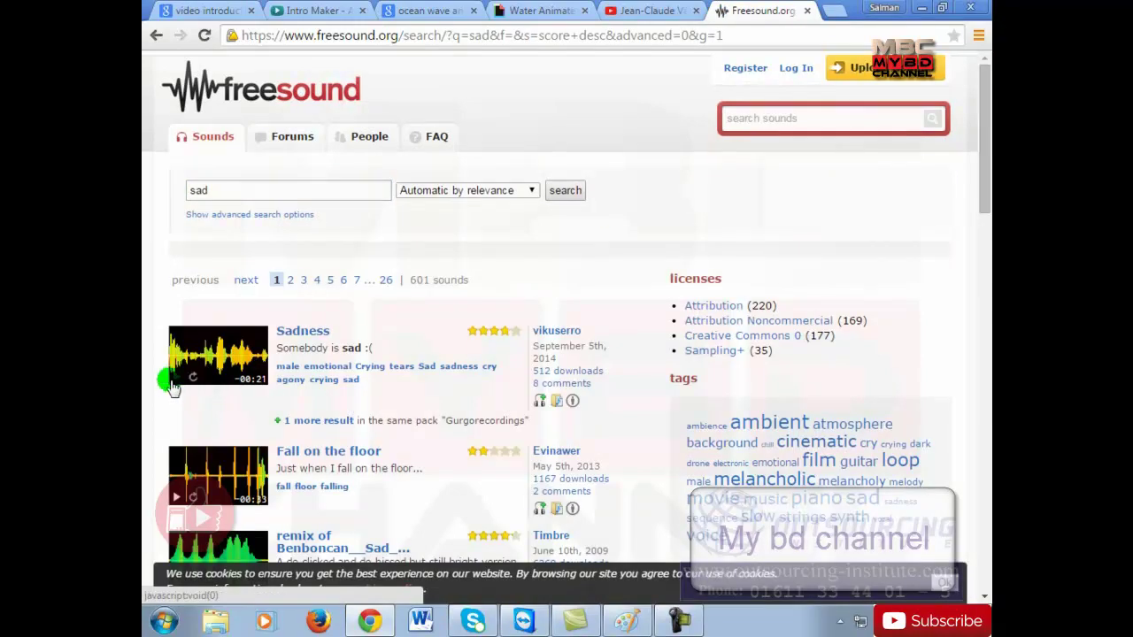
# Preview the Sadness sound and the Sad song recording in the "sad" results
pyautogui.click(174, 386)
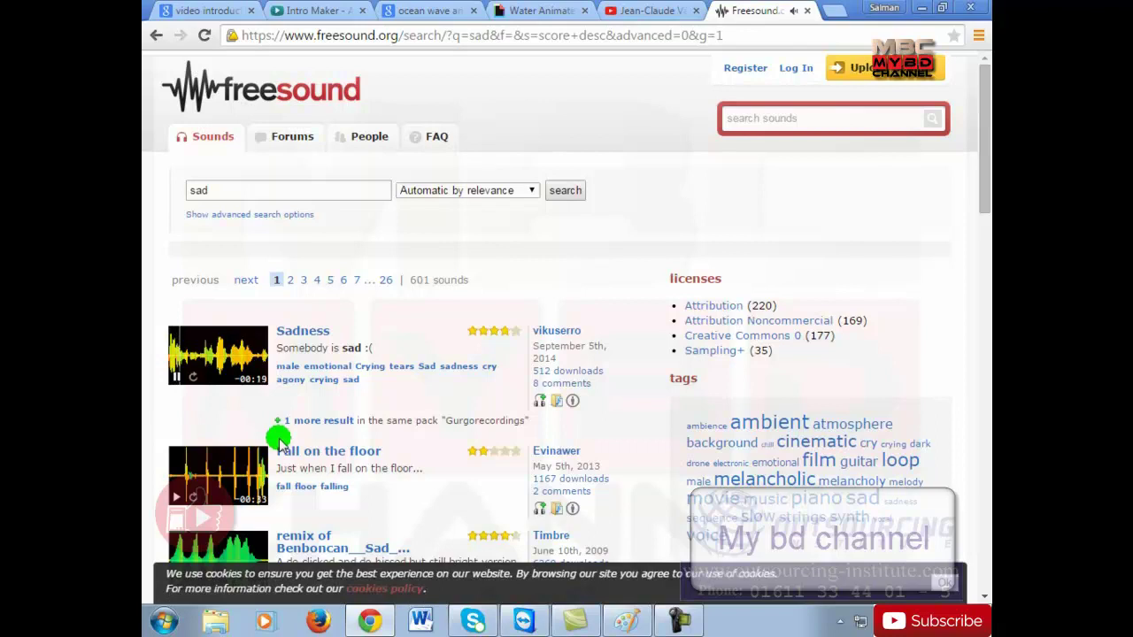
pyautogui.scroll(-4, 217, 447)
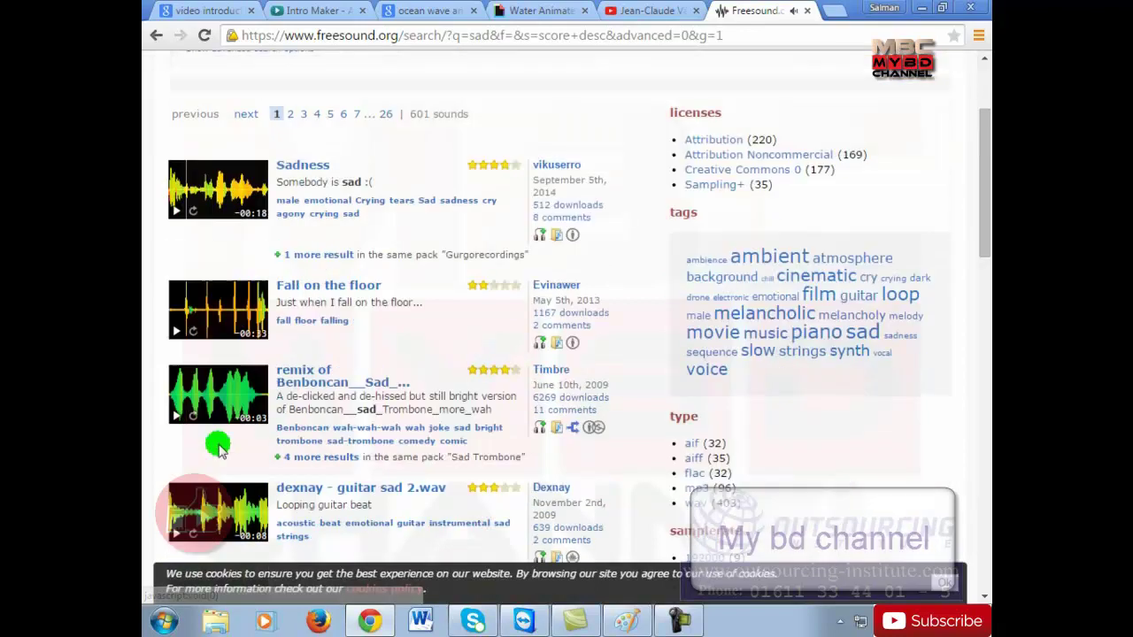
pyautogui.scroll(-2, 217, 453)
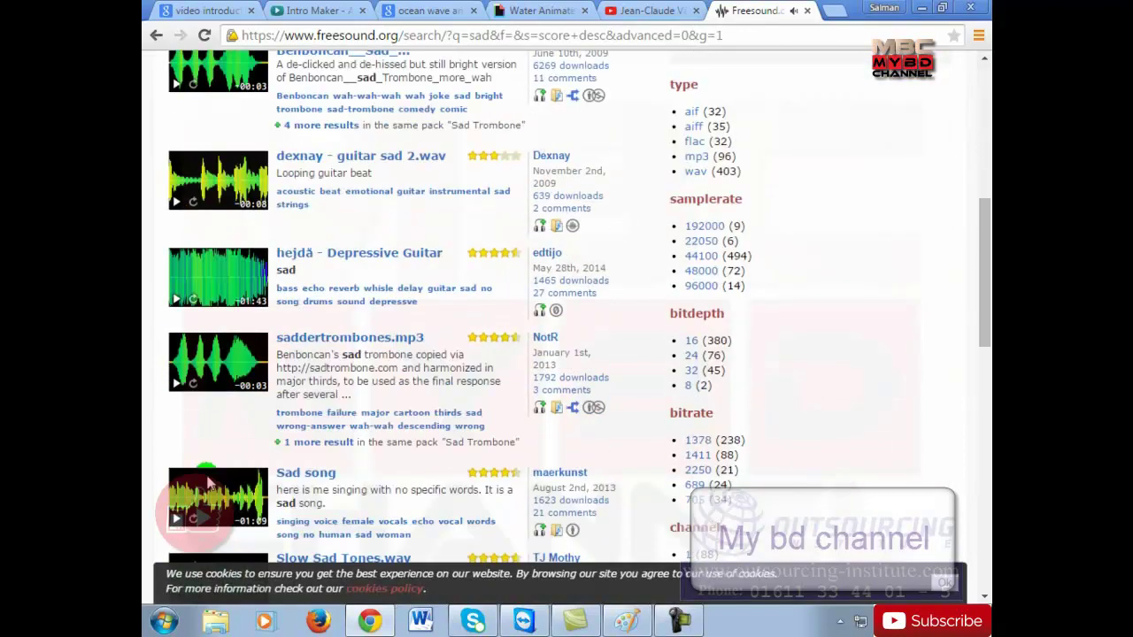
pyautogui.click(177, 519)
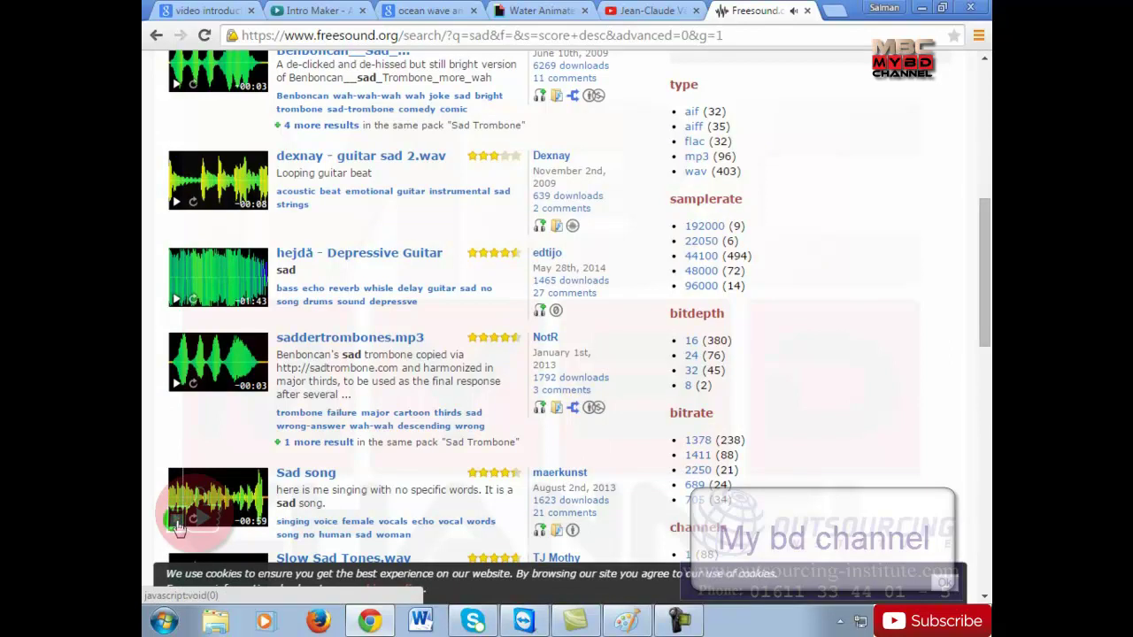
# Reload the results page, search Freesound for "joy", listen to part of the Joy.mp3 video track and pause it
pyautogui.press('F5')
pyautogui.click(767, 125)
pyautogui.write('joy')
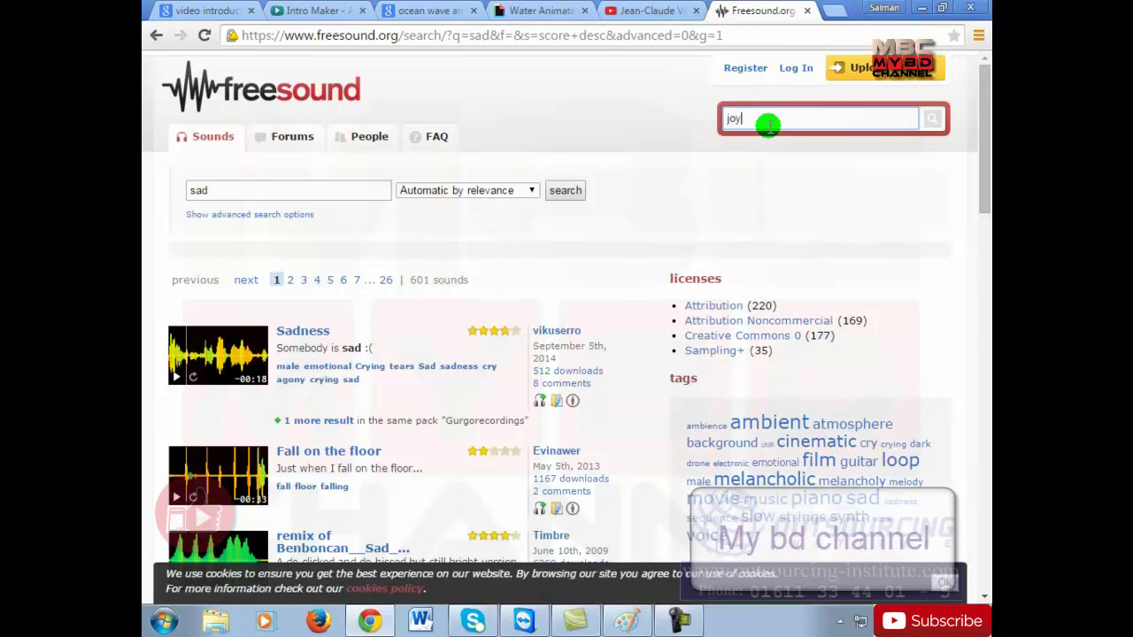
pyautogui.click(934, 119)
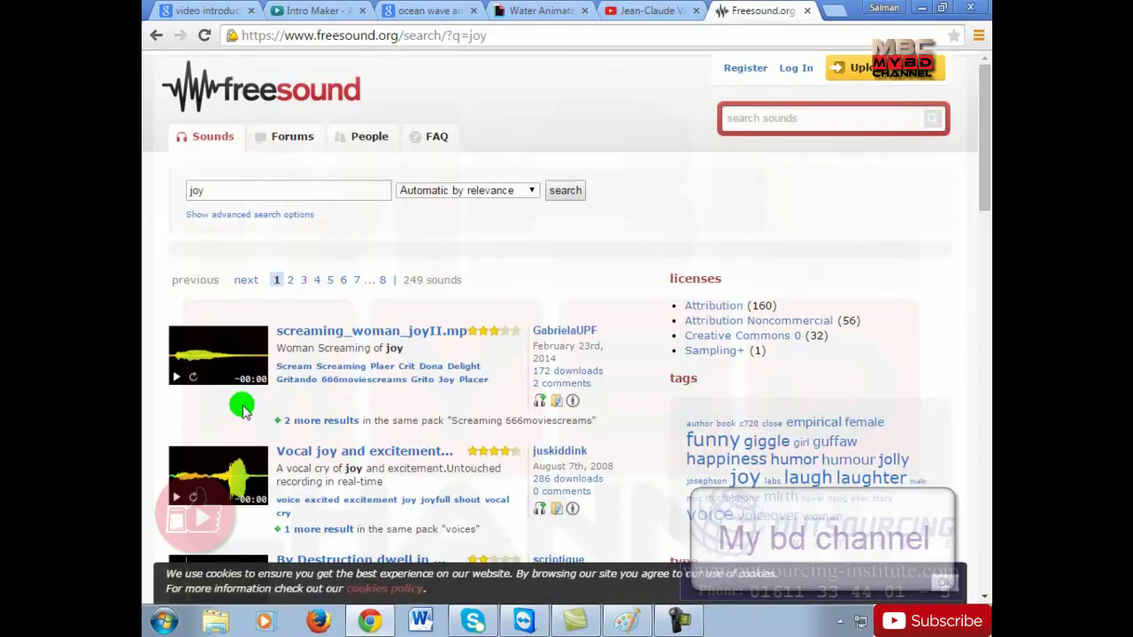
pyautogui.scroll(-1, 278, 529)
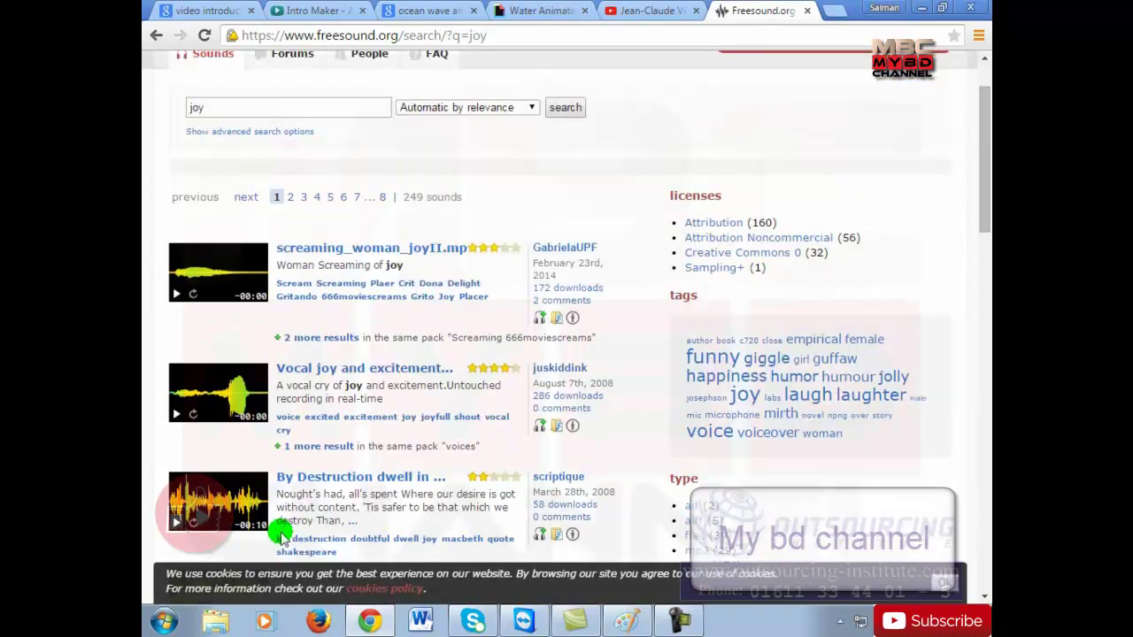
pyautogui.scroll(-2, 280, 530)
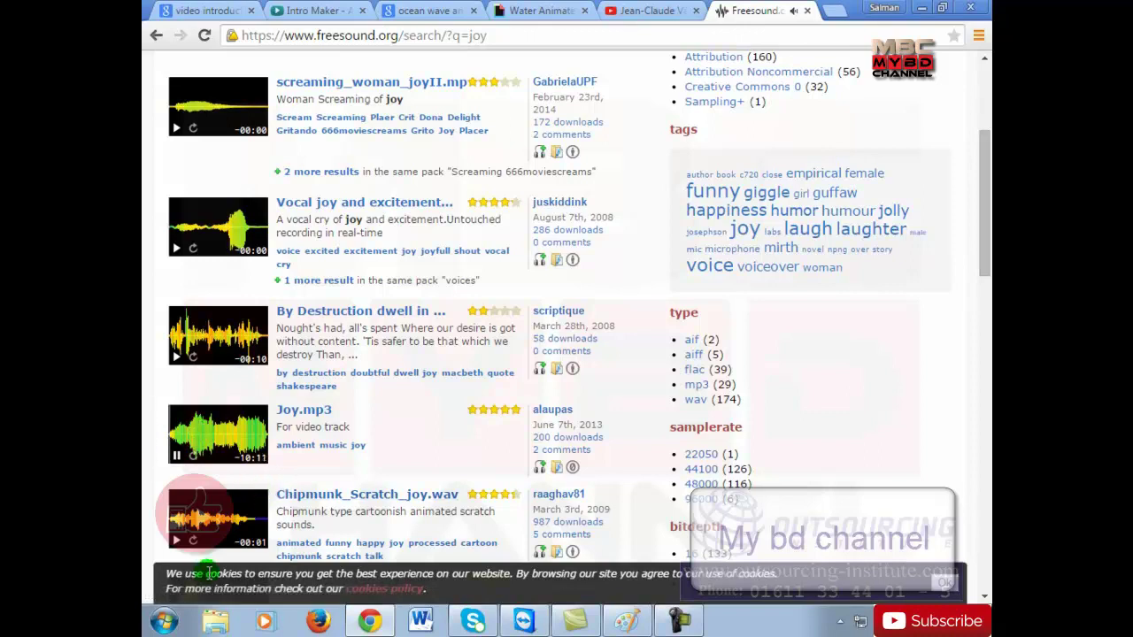
pyautogui.click(175, 457)
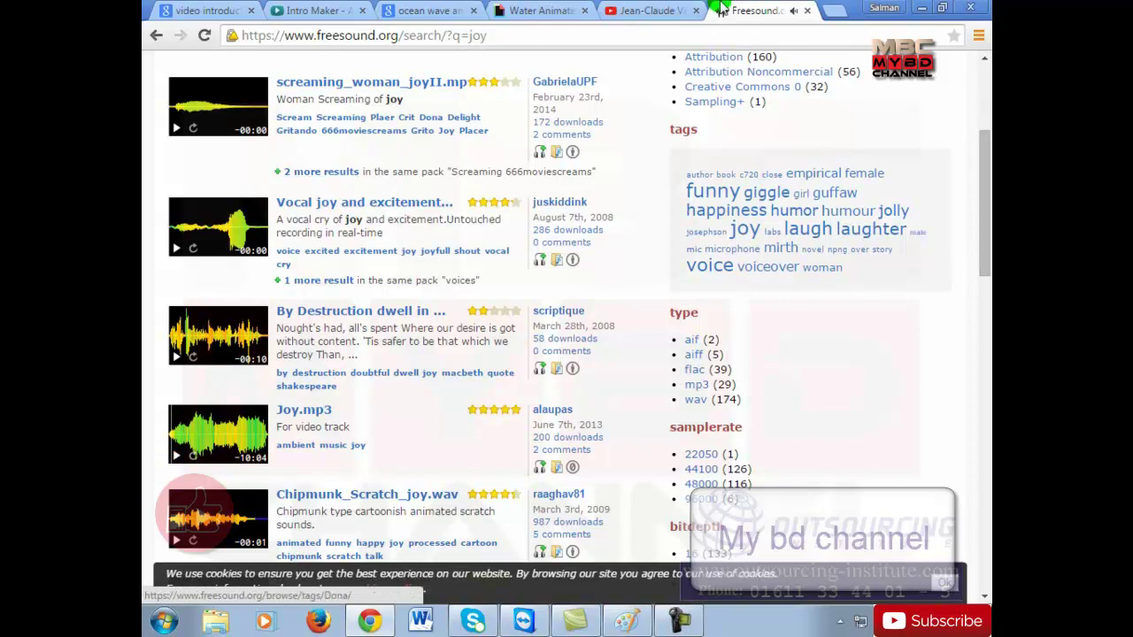
# Close the Giphy water animation page and switch to Camtasia Studio
pyautogui.click(549, 11)
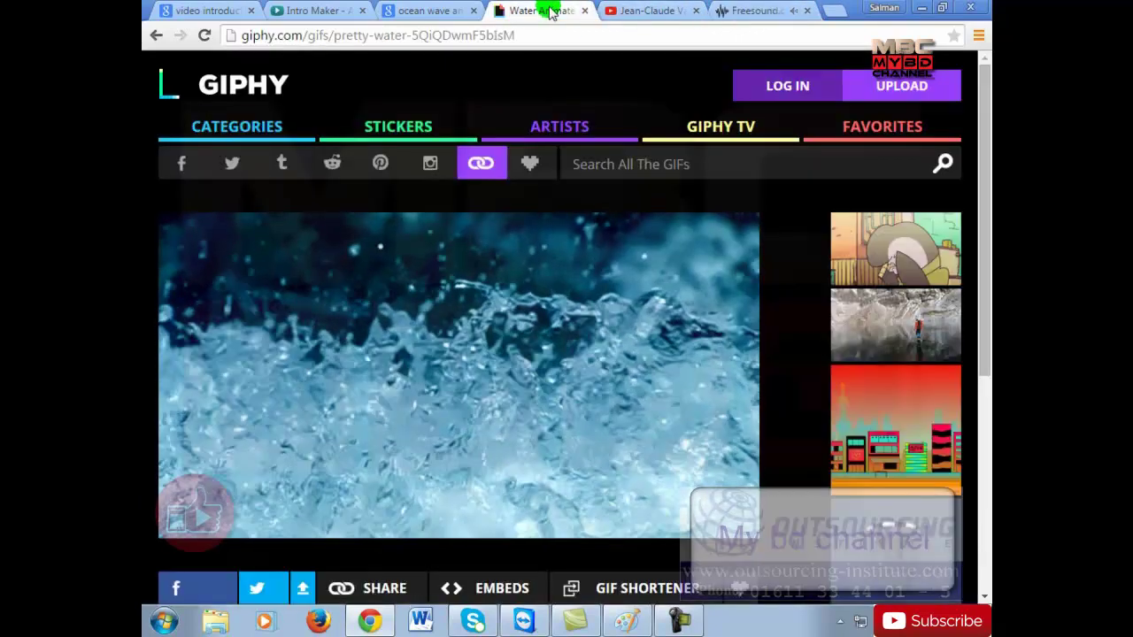
pyautogui.click(584, 11)
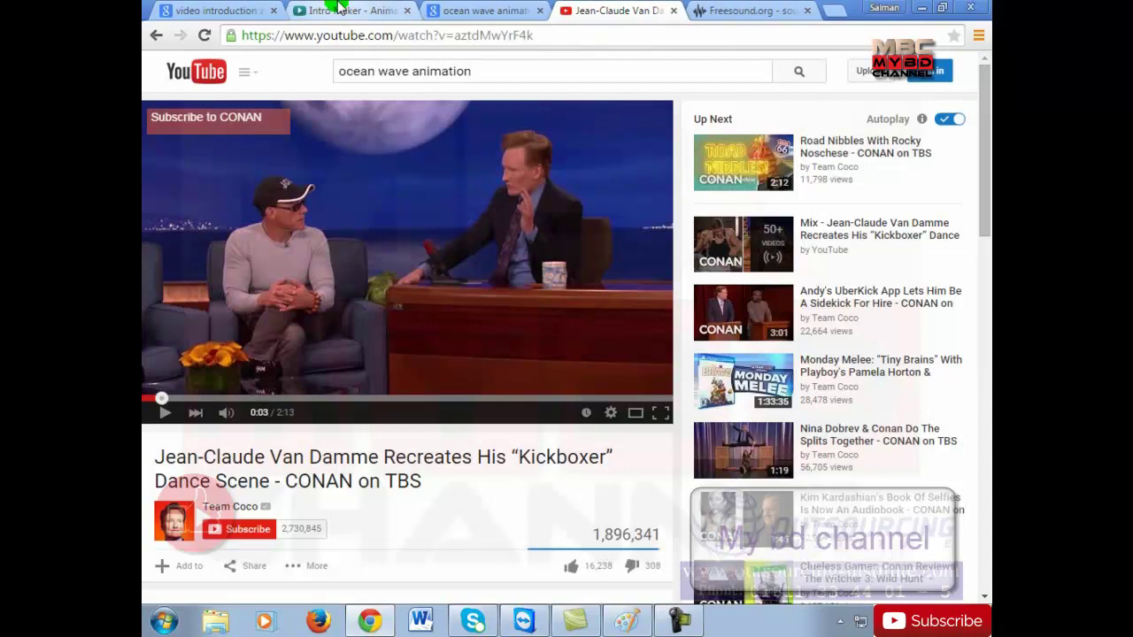
pyautogui.click(575, 621)
# Inspect the "Abul Company Presents" intro and the song clip on the timeline, return the playhead to about 3 seconds, and view the Transitions description
pyautogui.click(251, 538)
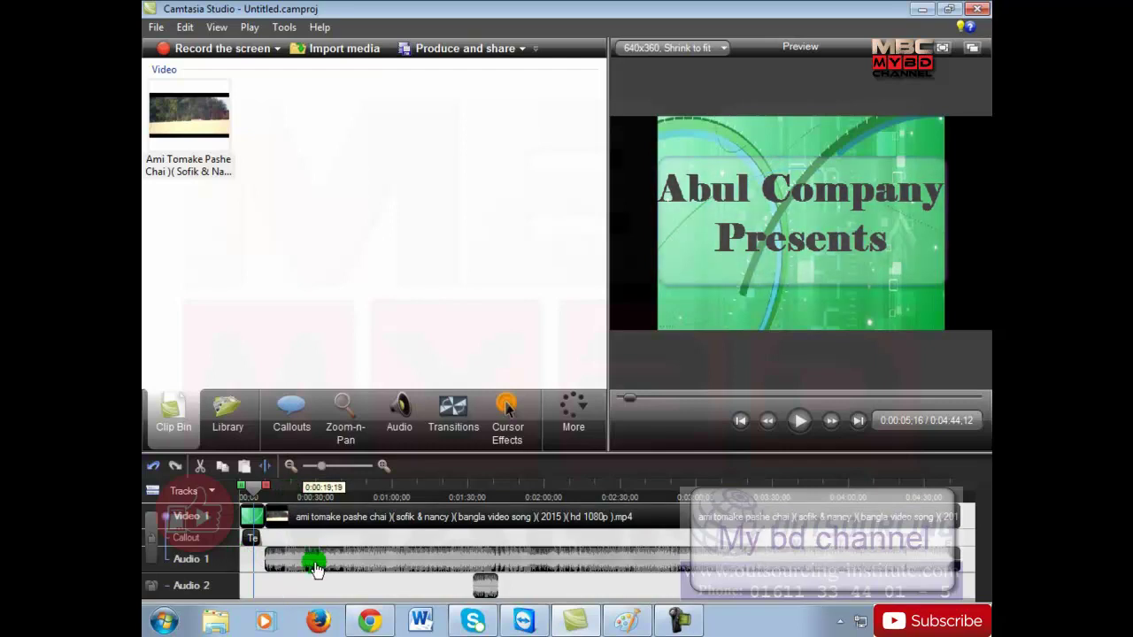
pyautogui.click(292, 503)
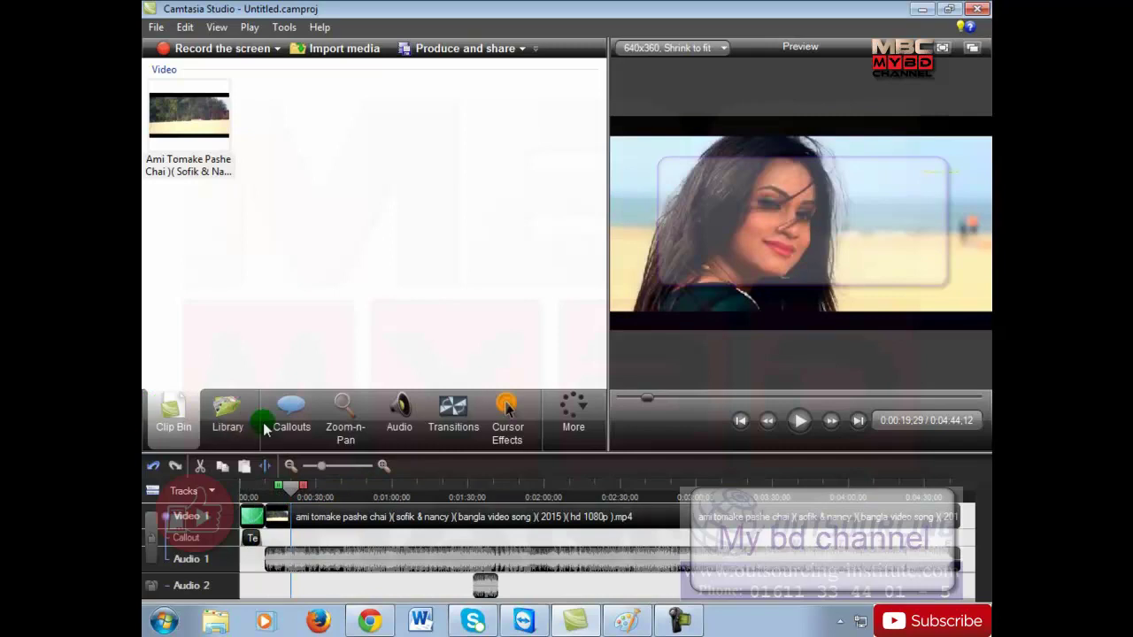
pyautogui.click(249, 496)
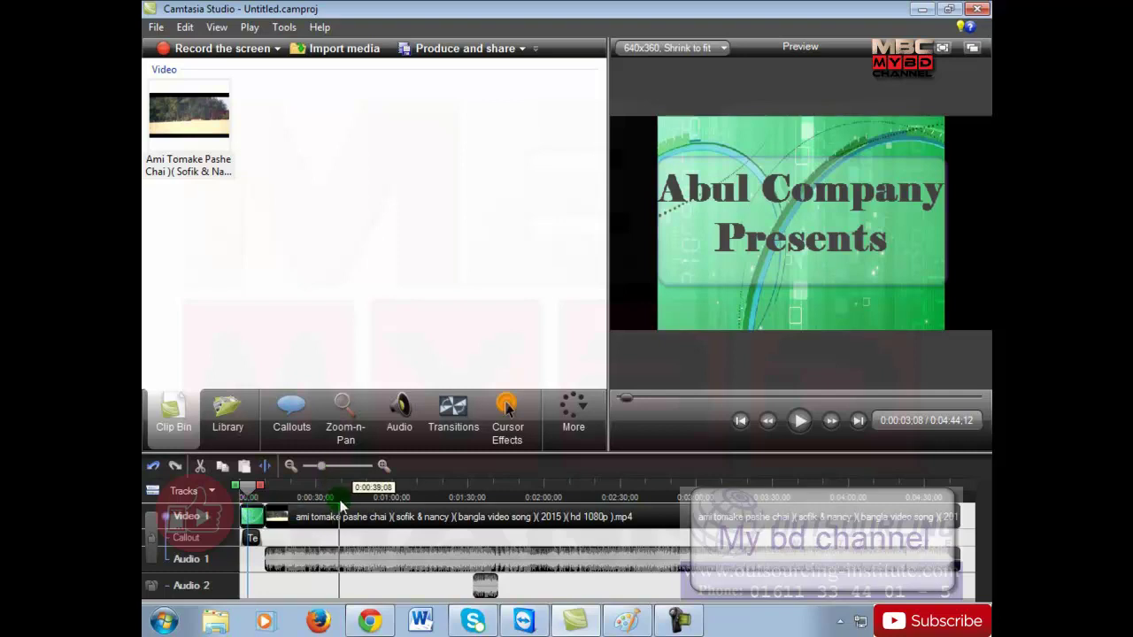
pyautogui.click(457, 434)
pyautogui.moveTo(457, 433)
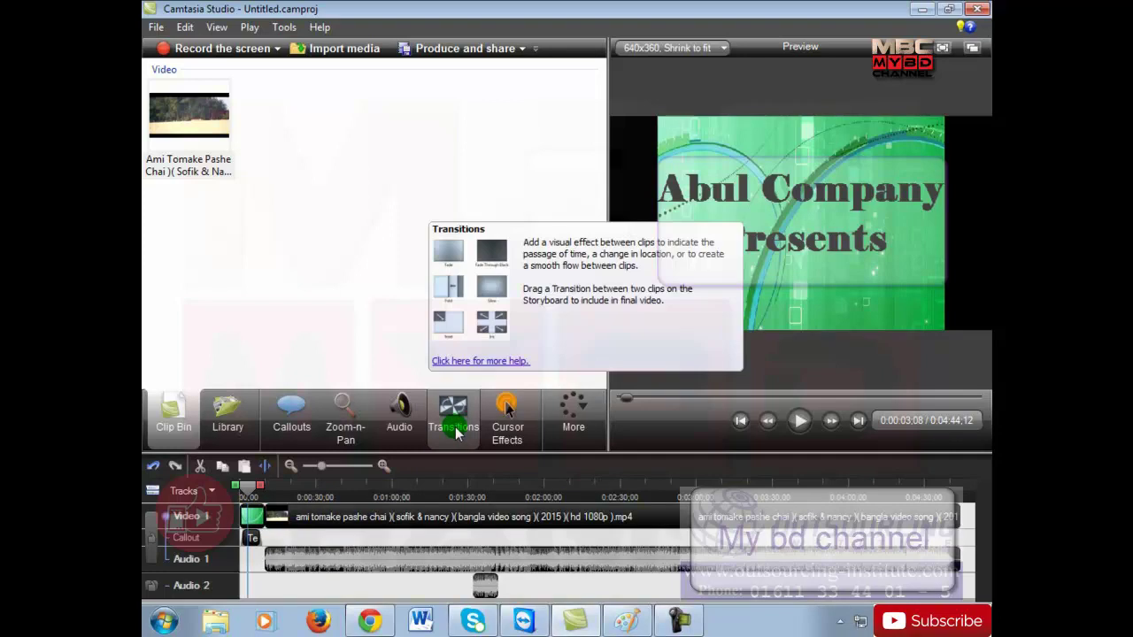
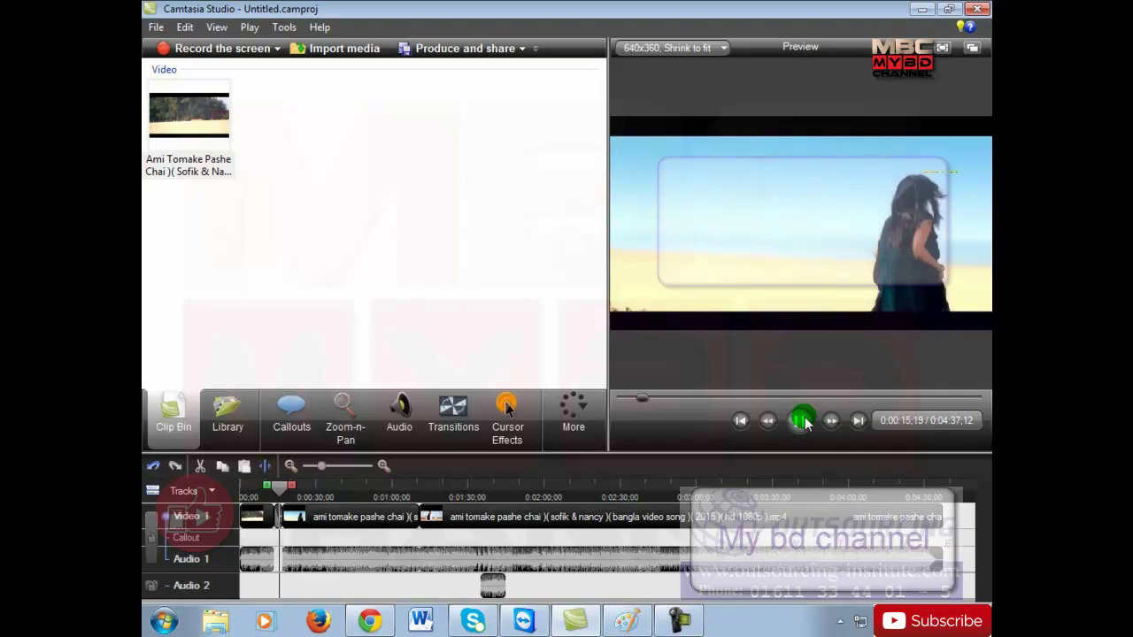
# Apply the Cube rotate transition between the first two clips and preview it by playing from about 7 seconds
pyautogui.click(801, 421)
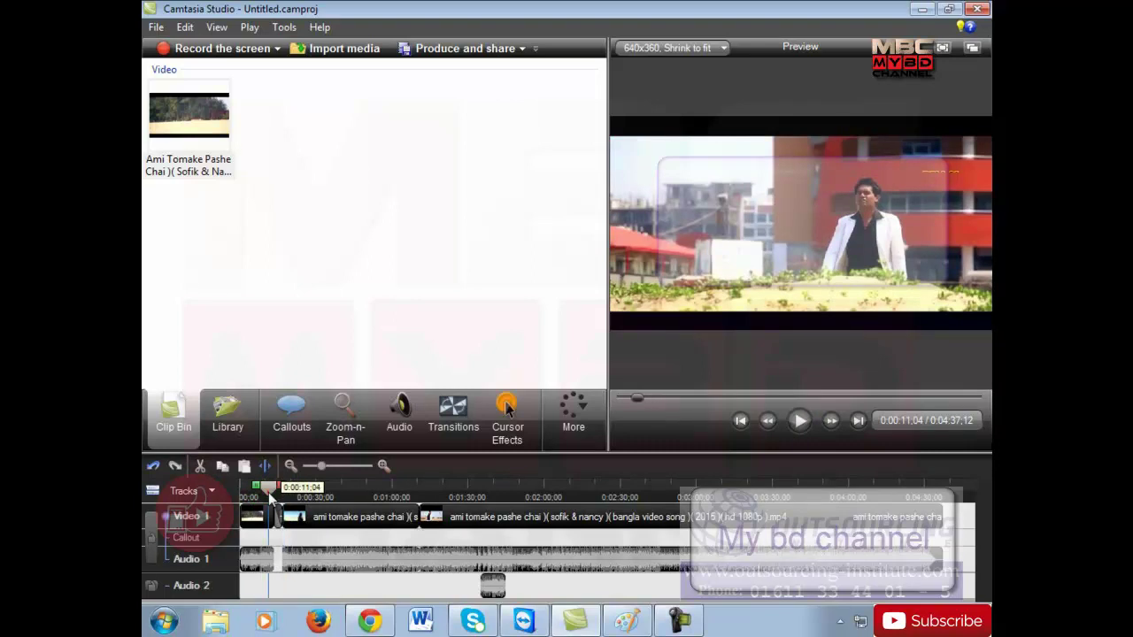
pyautogui.click(268, 492)
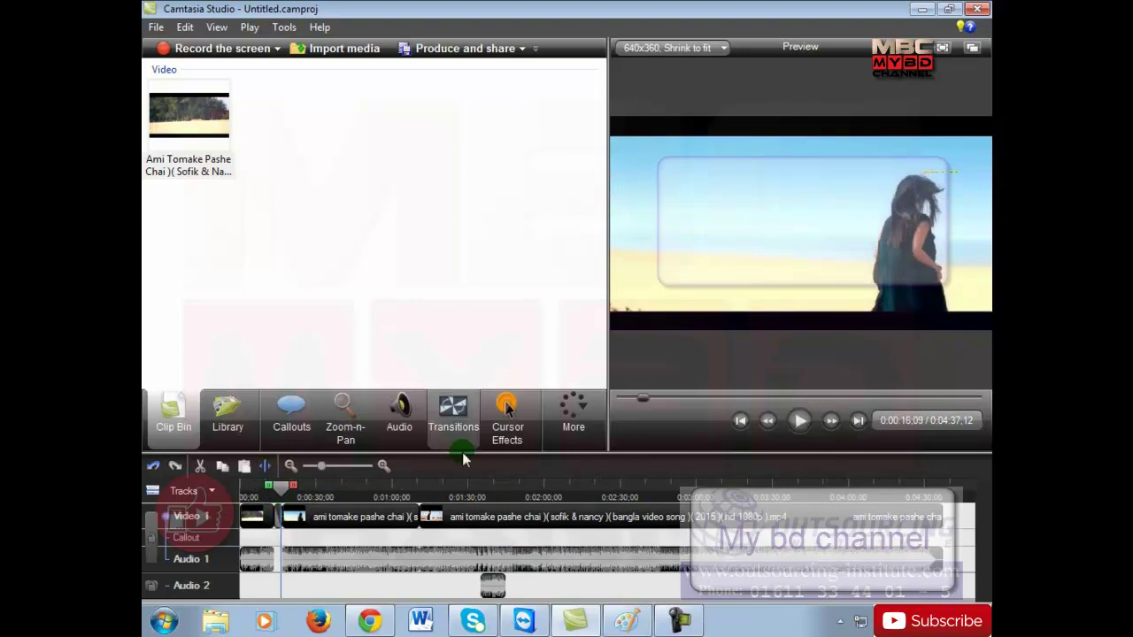
pyautogui.click(455, 427)
pyautogui.moveTo(206, 187); pyautogui.dragTo(308, 541)
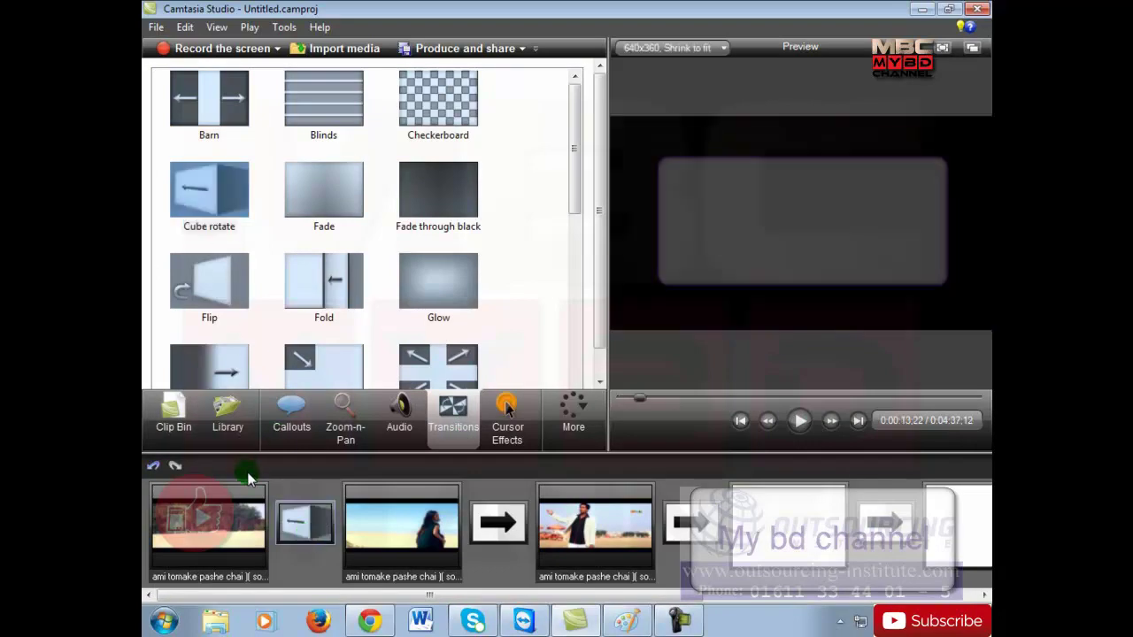
pyautogui.click(173, 414)
pyautogui.click(258, 498)
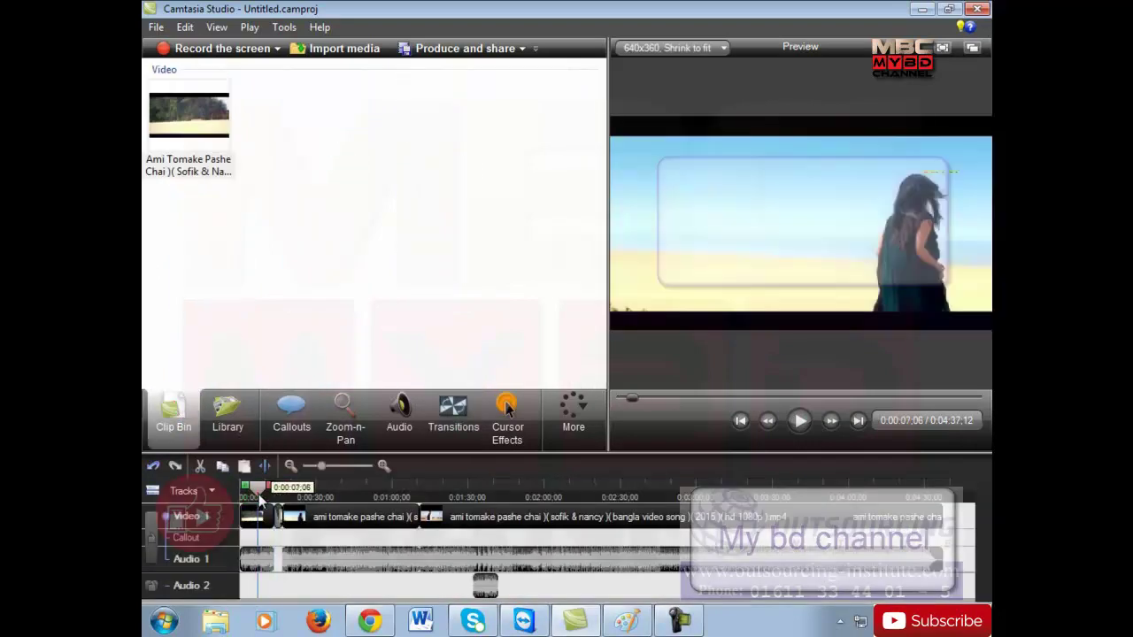
pyautogui.click(800, 421)
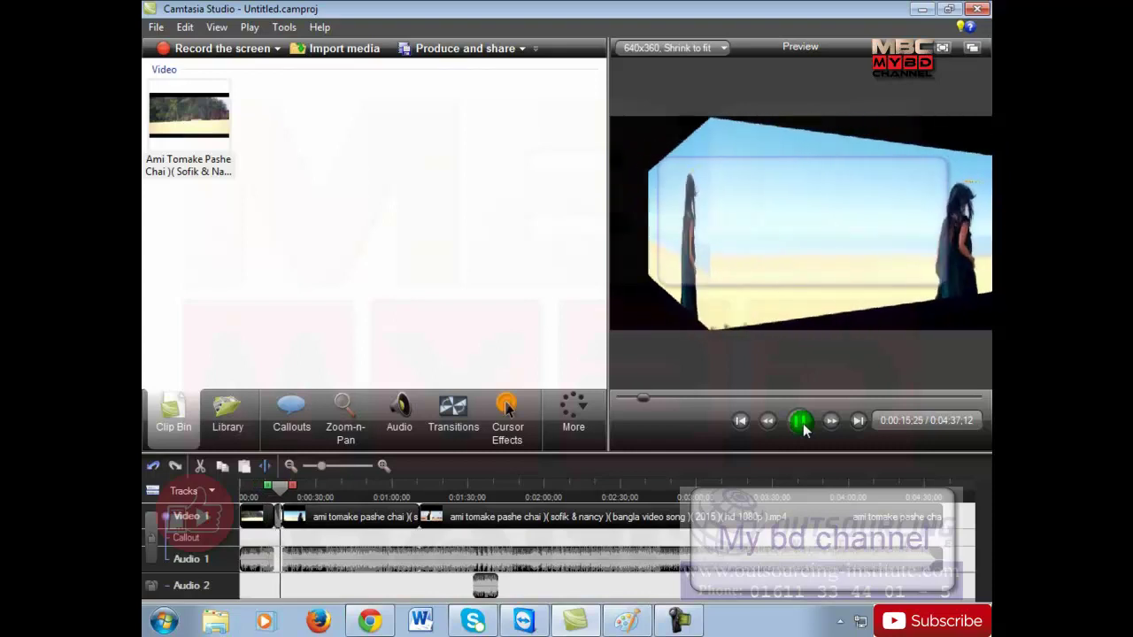
pyautogui.click(801, 422)
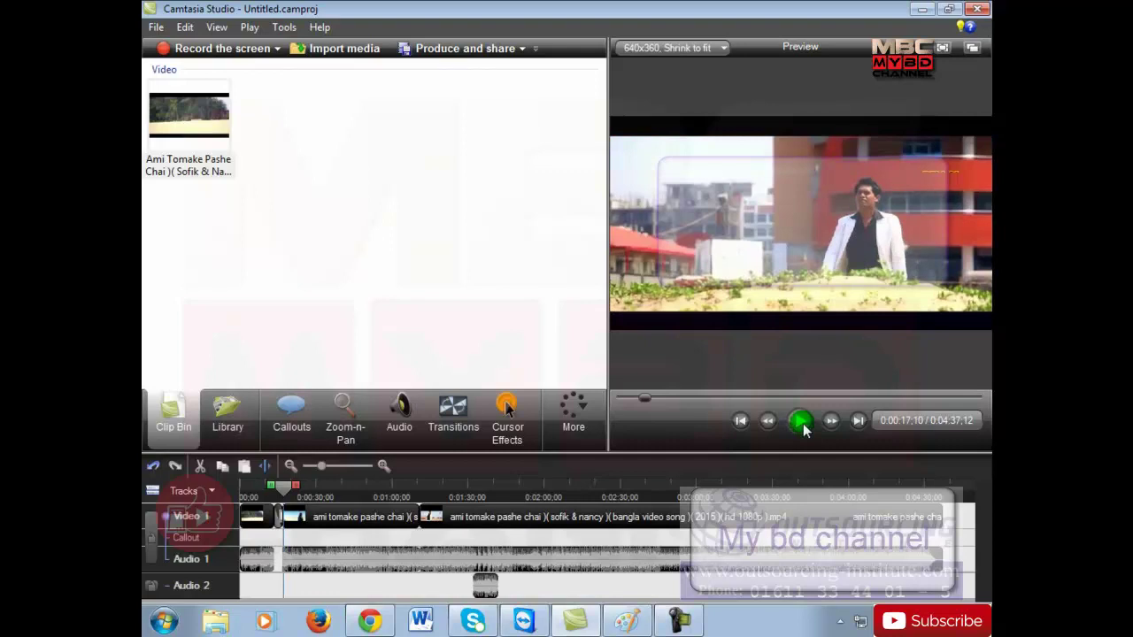
# Replace the transition between the first two clips with Blinds and preview it by playing from about 9 seconds
pyautogui.click(458, 423)
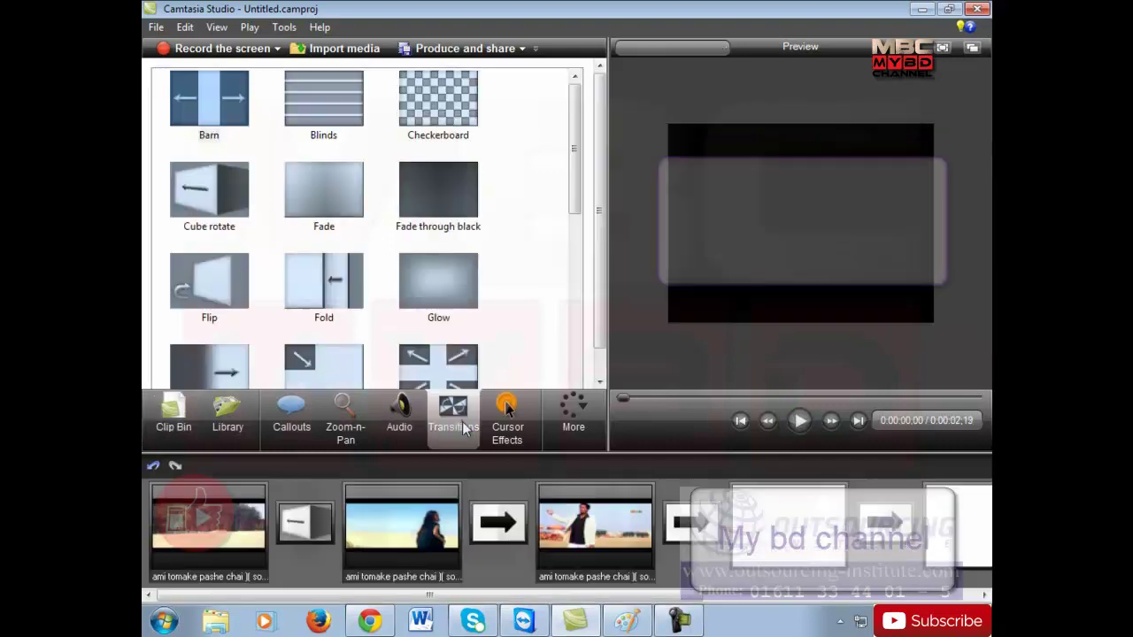
pyautogui.click(307, 226)
pyautogui.click(326, 108)
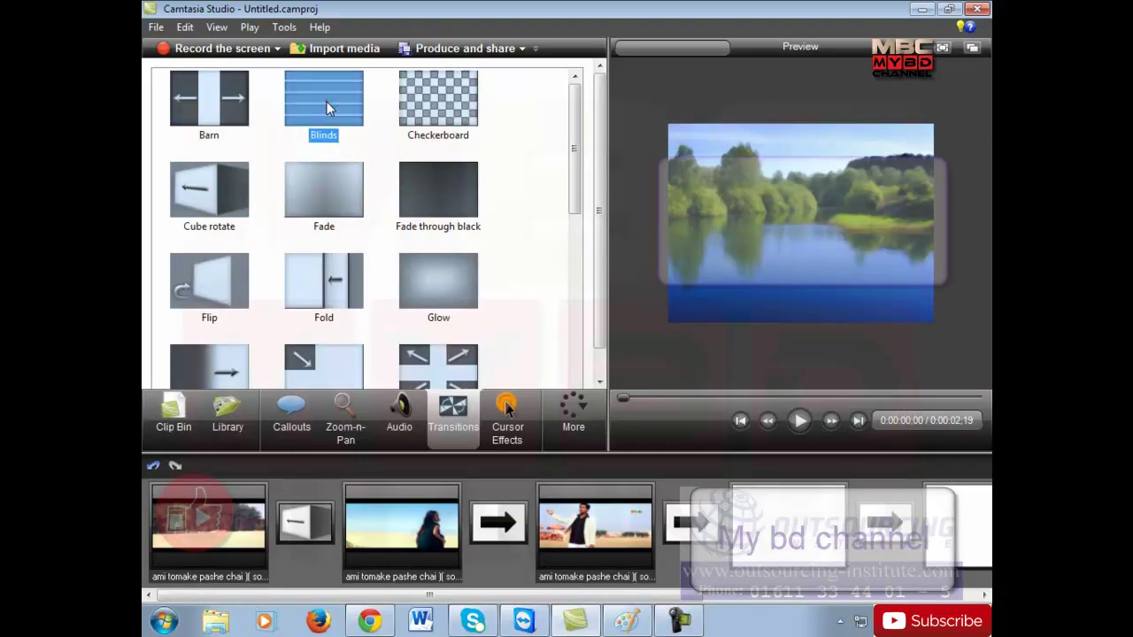
pyautogui.moveTo(327, 410); pyautogui.dragTo(304, 522)
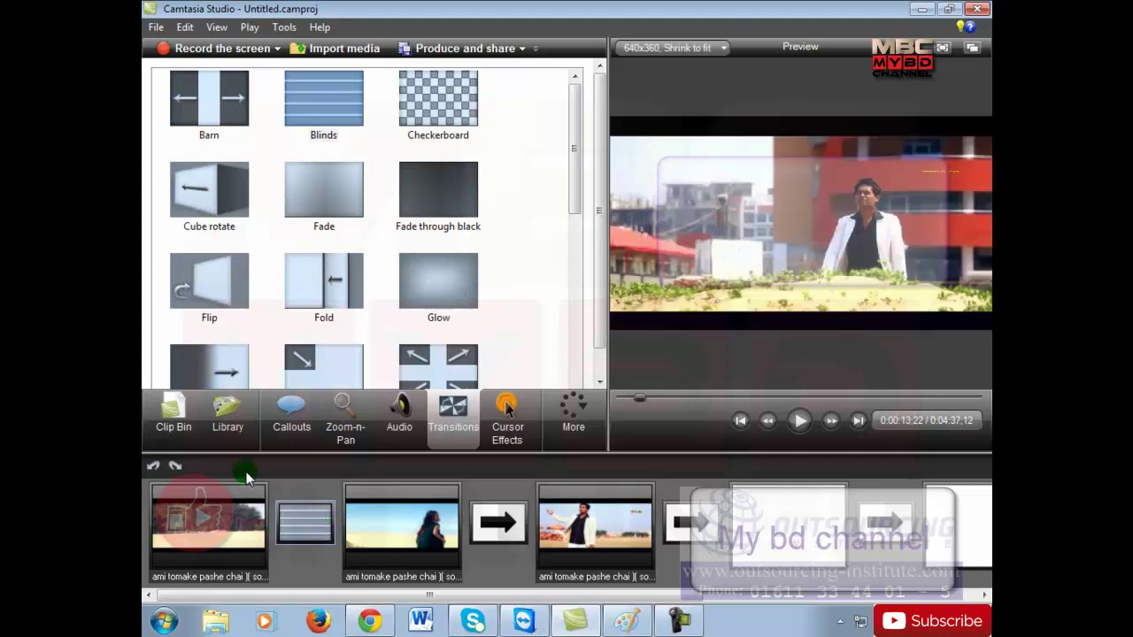
pyautogui.click(186, 425)
pyautogui.click(262, 491)
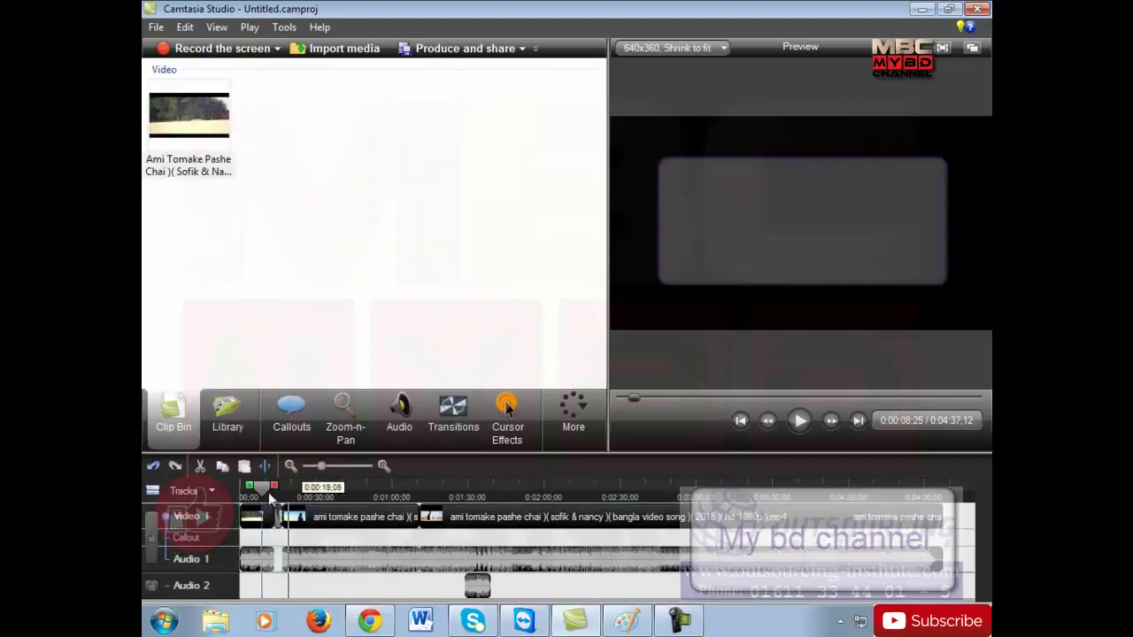
pyautogui.click(800, 422)
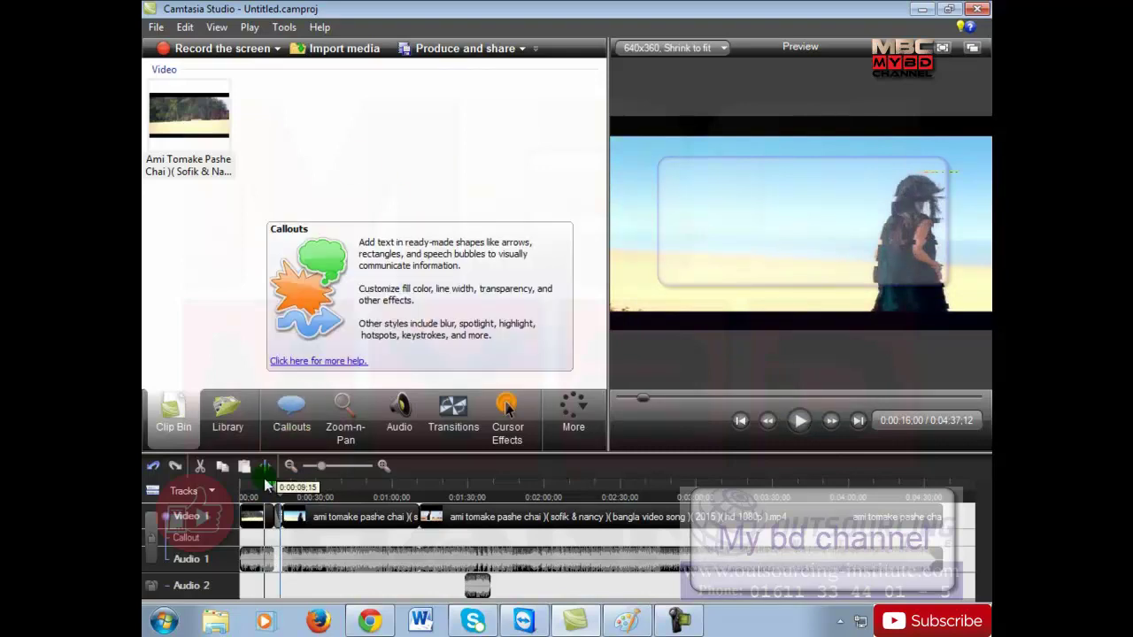
# Swap the transition between the first two clips to Fade through black and play the video across it
pyautogui.click(454, 417)
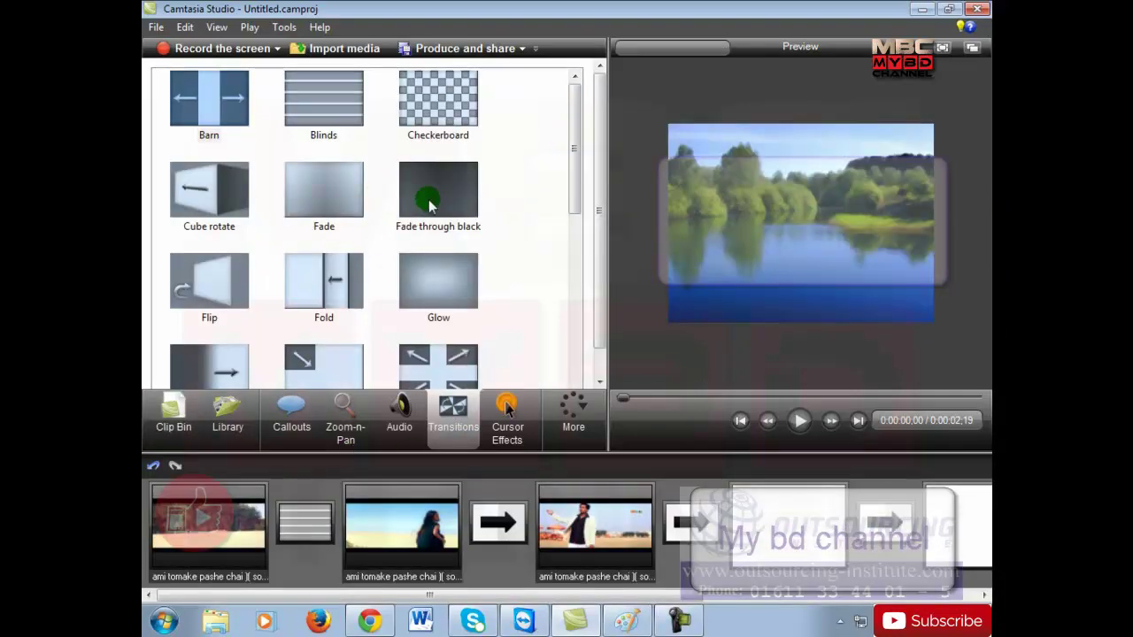
pyautogui.moveTo(428, 205); pyautogui.dragTo(321, 529)
pyautogui.click(174, 416)
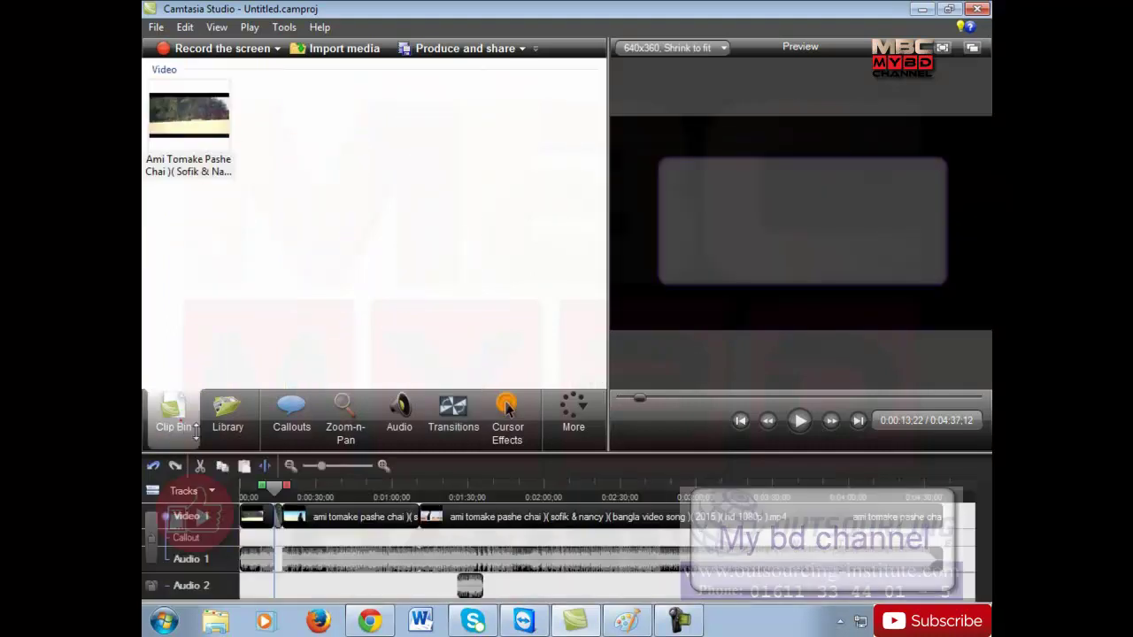
pyautogui.click(259, 494)
pyautogui.click(800, 421)
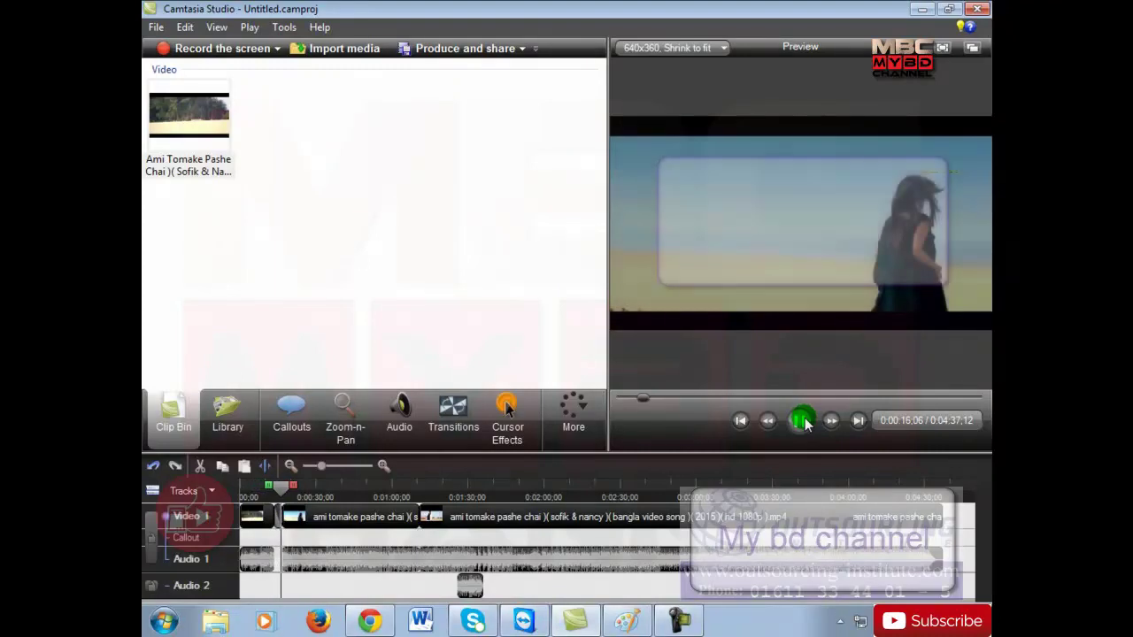
pyautogui.click(802, 421)
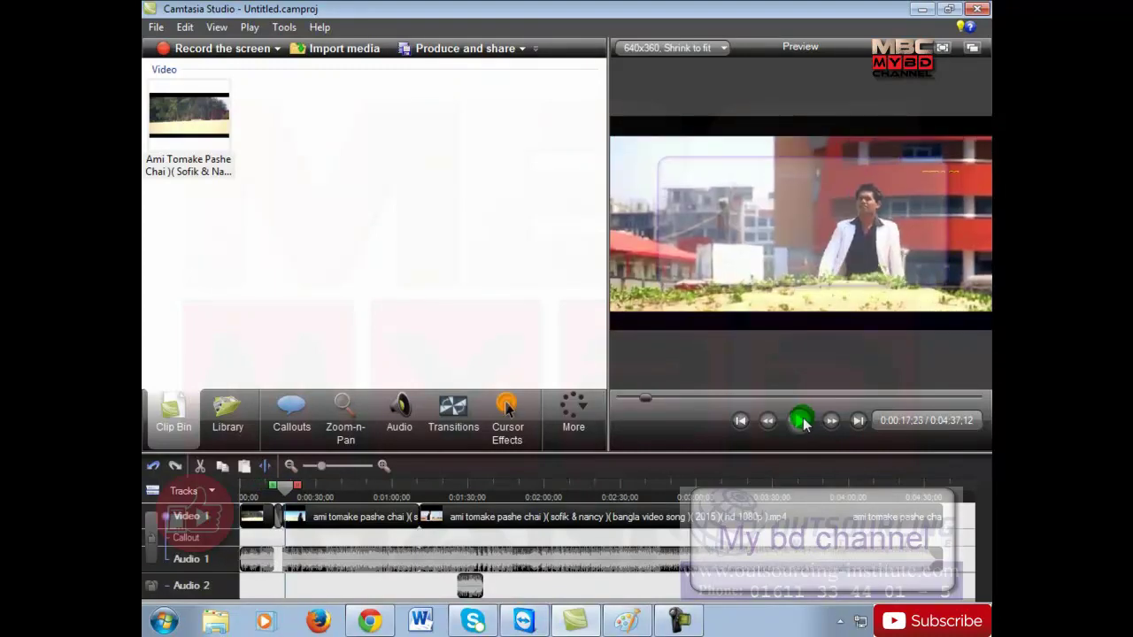
# Look through the remaining transitions and check the video frames at about 1:39 and 6 seconds
pyautogui.click(453, 416)
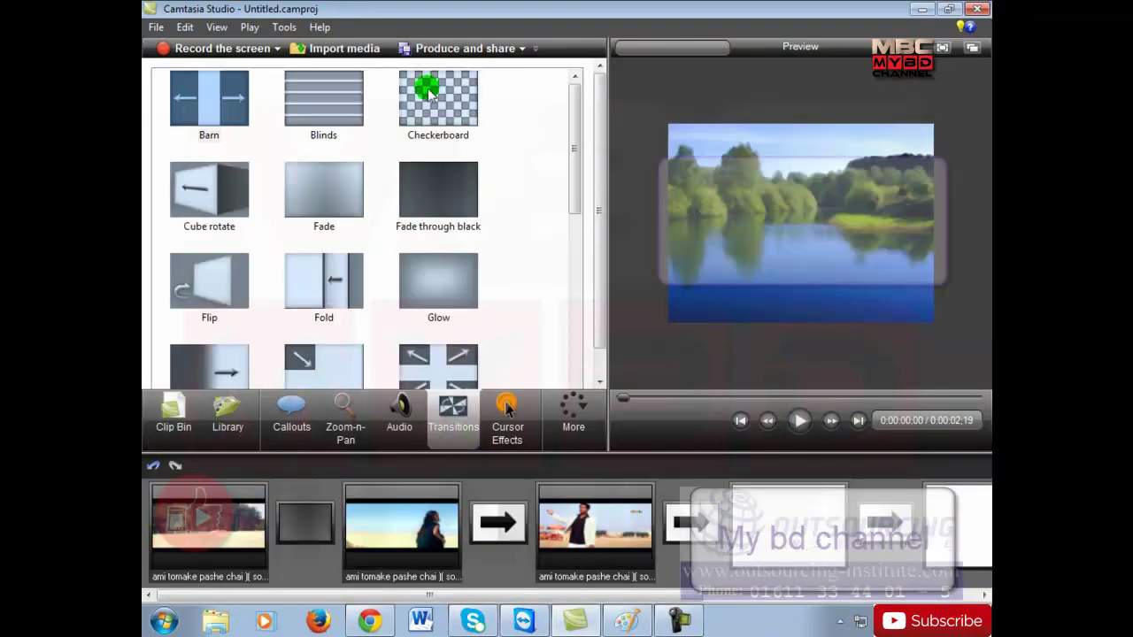
pyautogui.moveTo(575, 116); pyautogui.dragTo(555, 237)
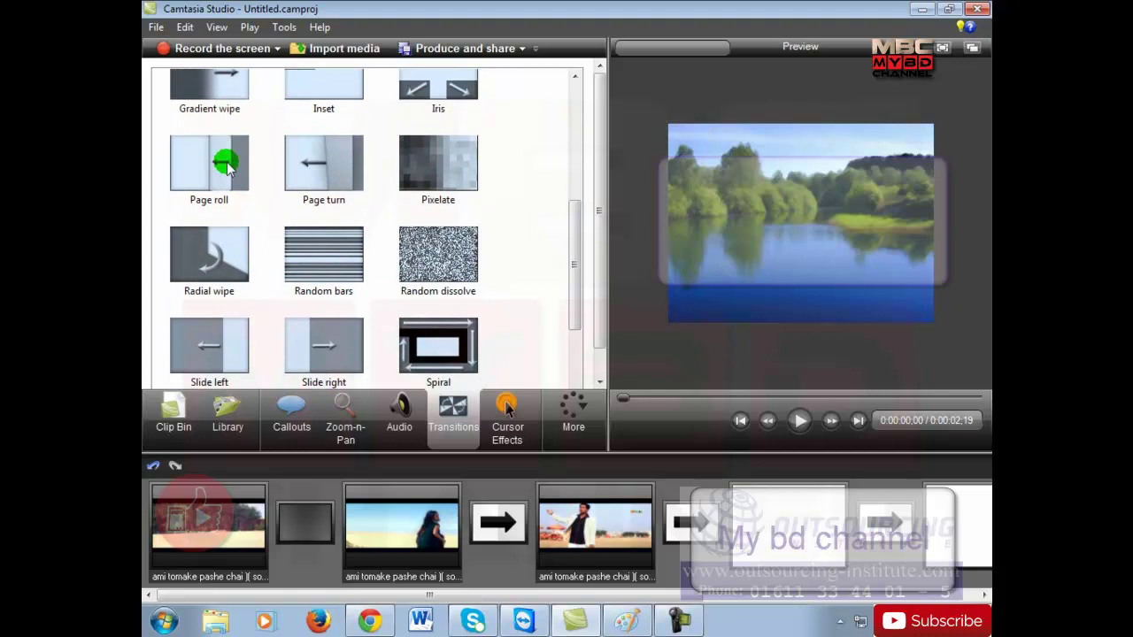
pyautogui.click(188, 426)
pyautogui.click(493, 494)
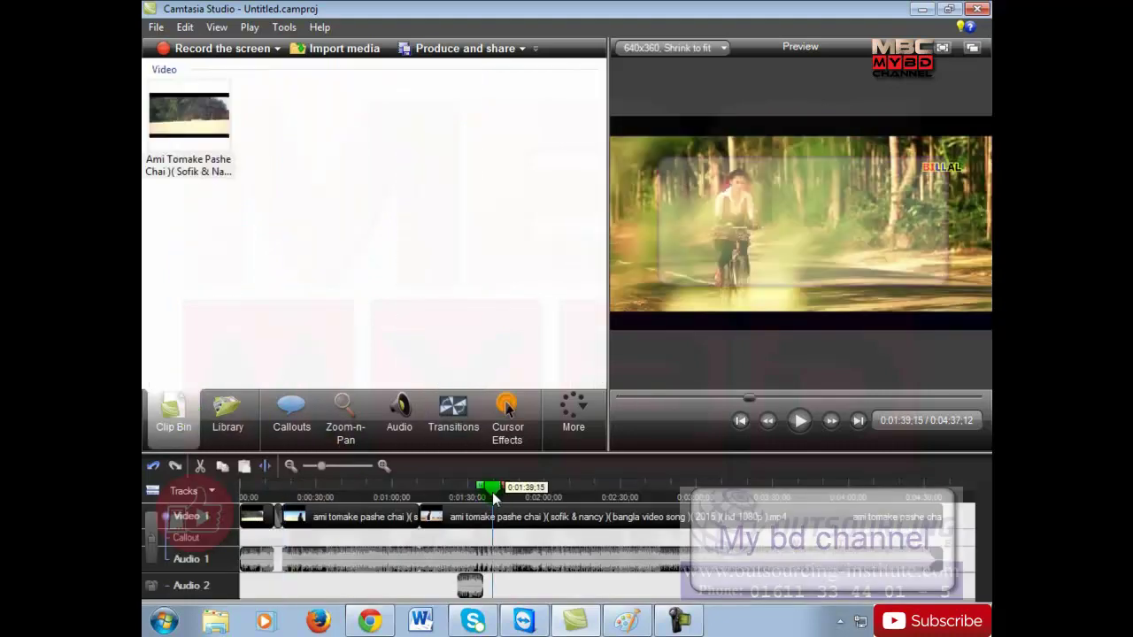
pyautogui.click(255, 492)
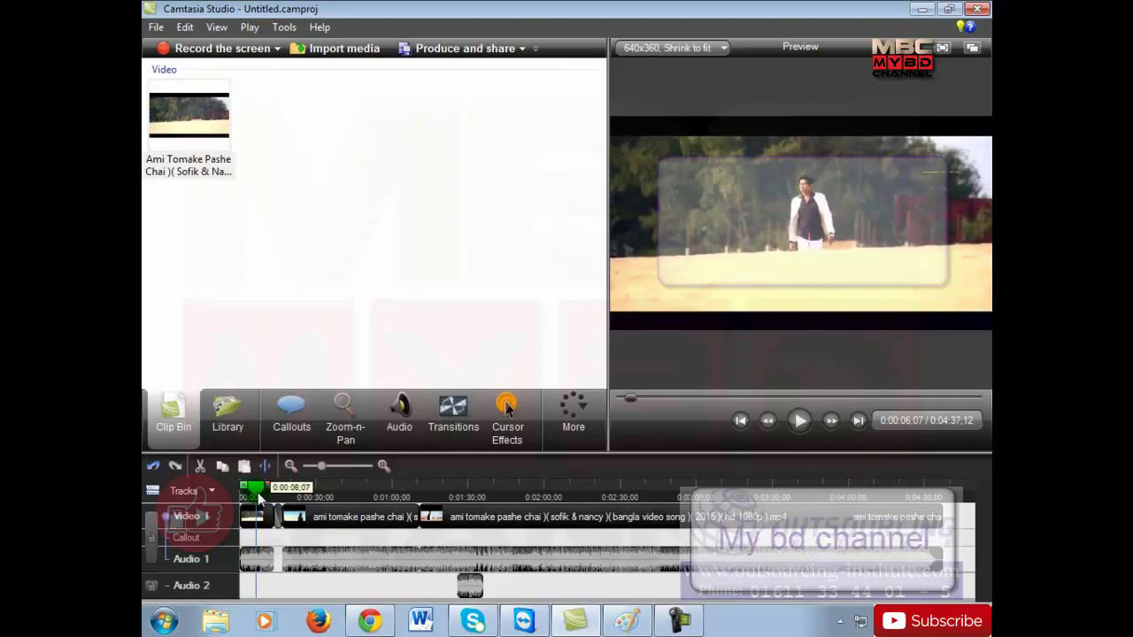
pyautogui.click(460, 430)
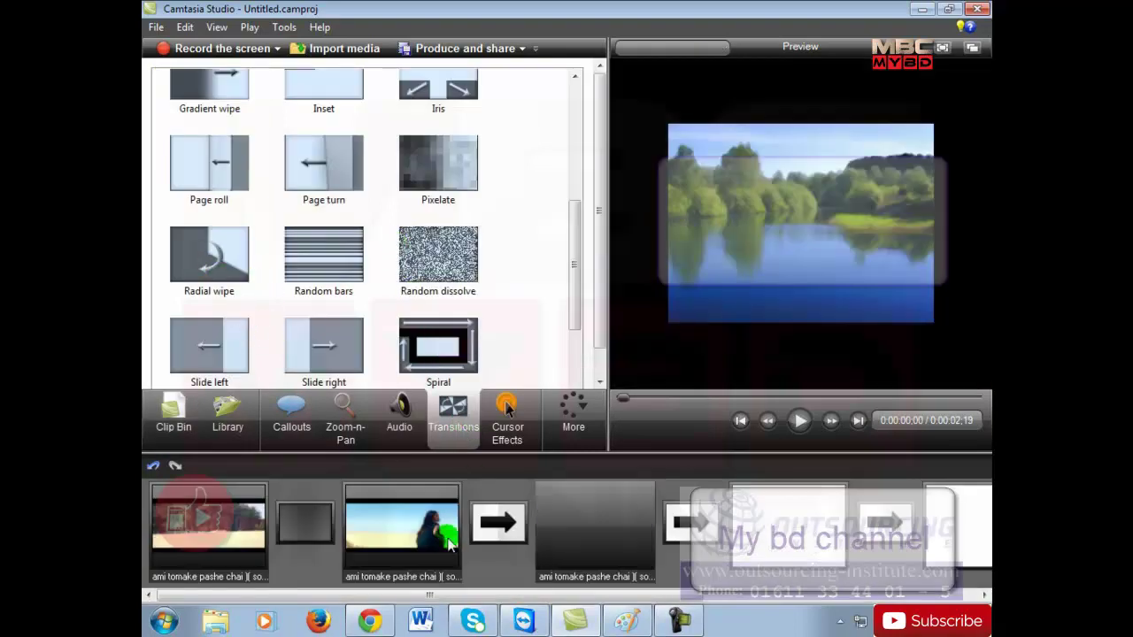
pyautogui.click(227, 425)
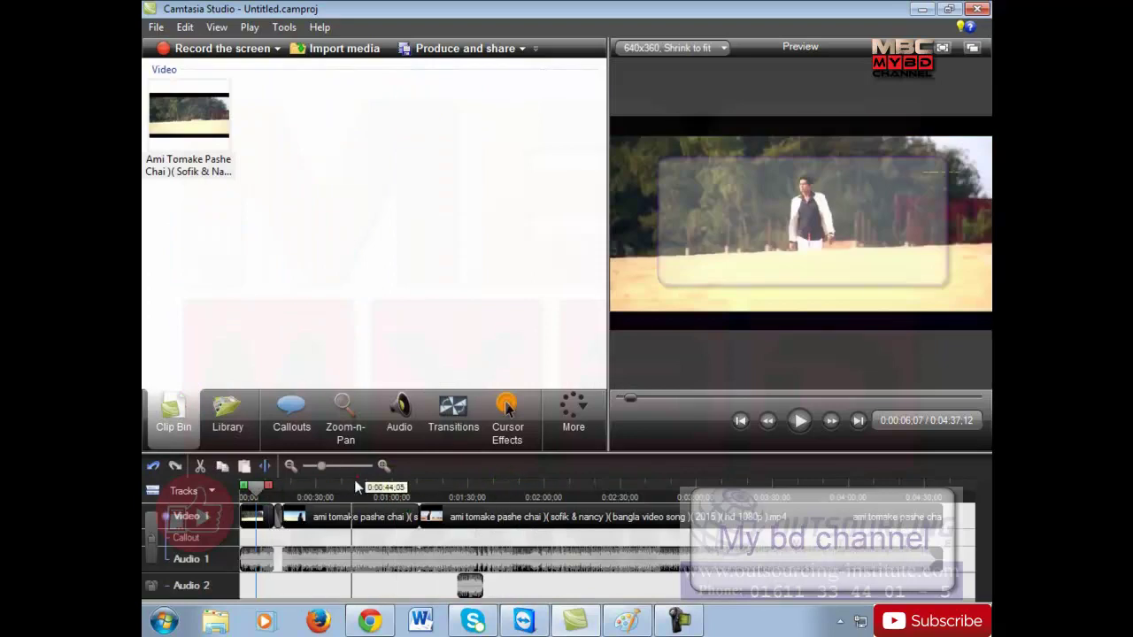
# Split the second video clip at about 24 seconds
pyautogui.click(302, 488)
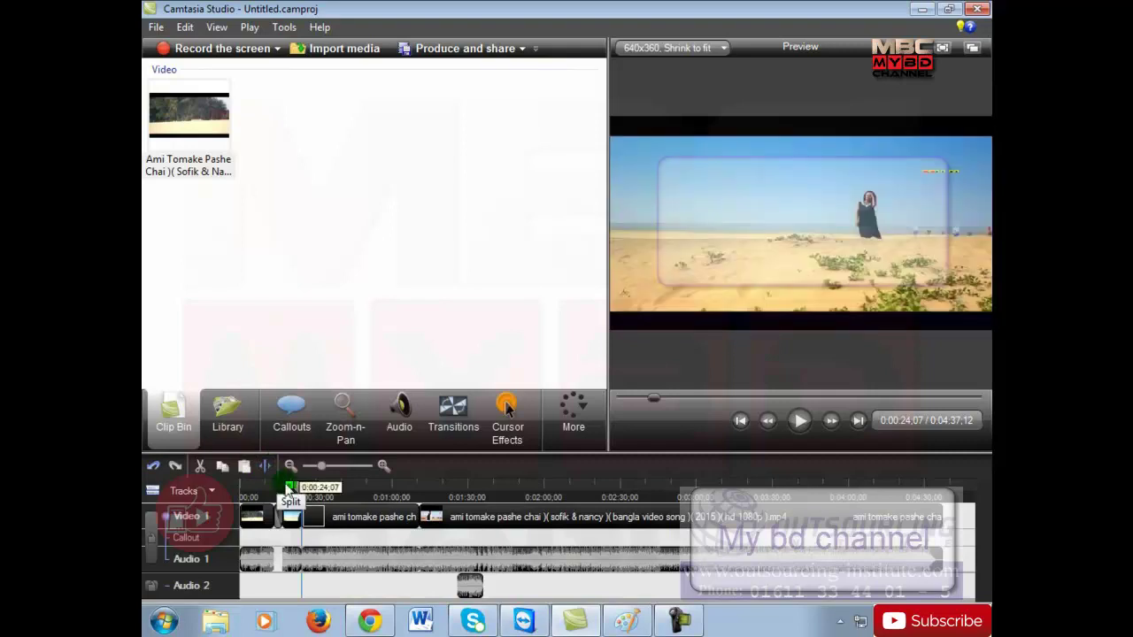
pyautogui.click(496, 376)
# Replace the transition between the first two clips with Radial wipe
pyautogui.click(453, 411)
pyautogui.click(426, 279)
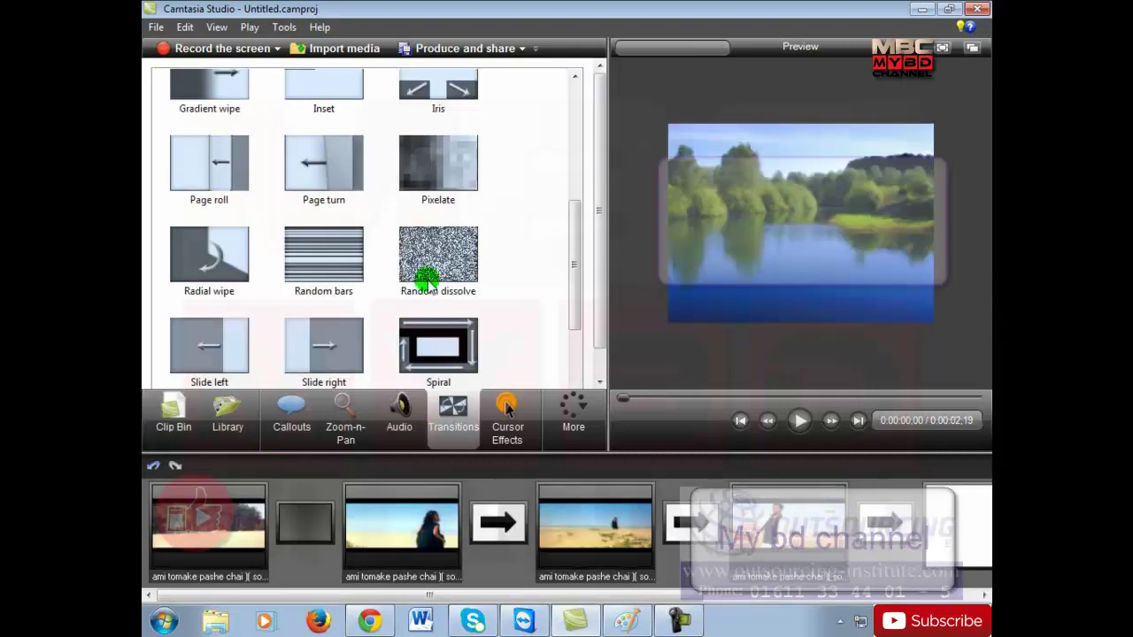
pyautogui.click(192, 274)
pyautogui.moveTo(402, 464); pyautogui.dragTo(305, 522)
# Play the video from about 10 seconds and replay it to preview the Radial wipe transition
pyautogui.click(168, 416)
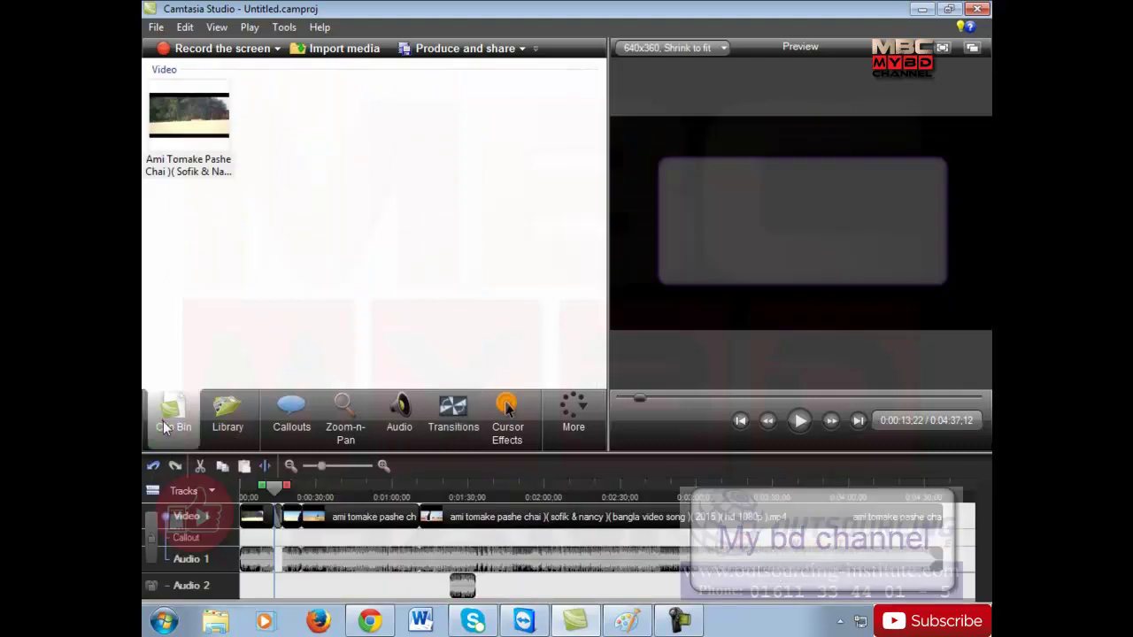
pyautogui.click(266, 498)
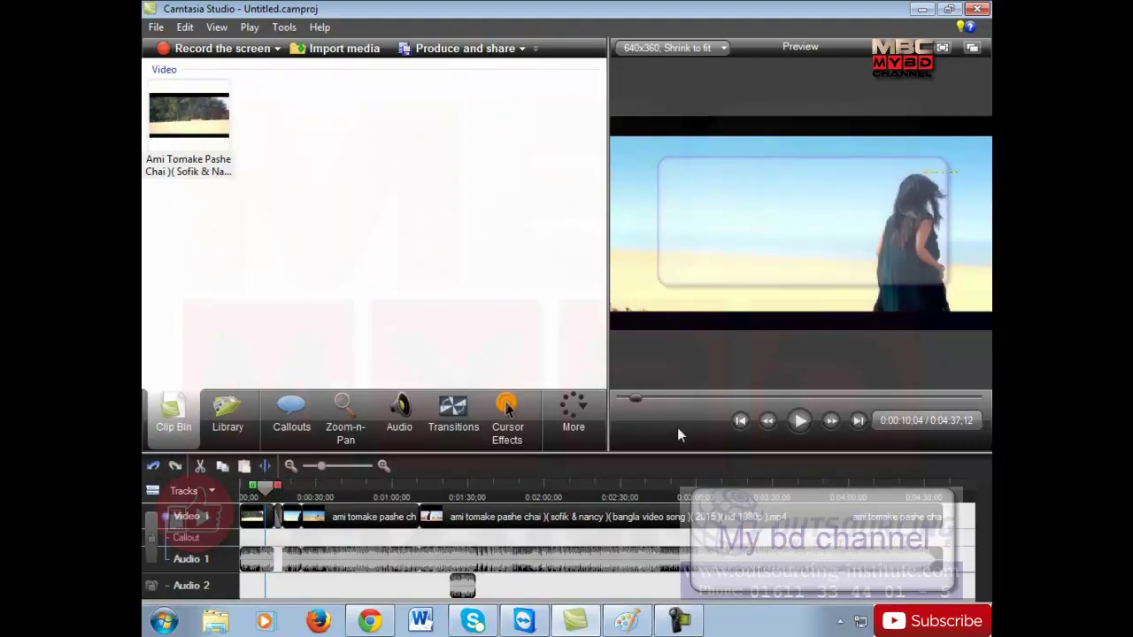
pyautogui.click(806, 430)
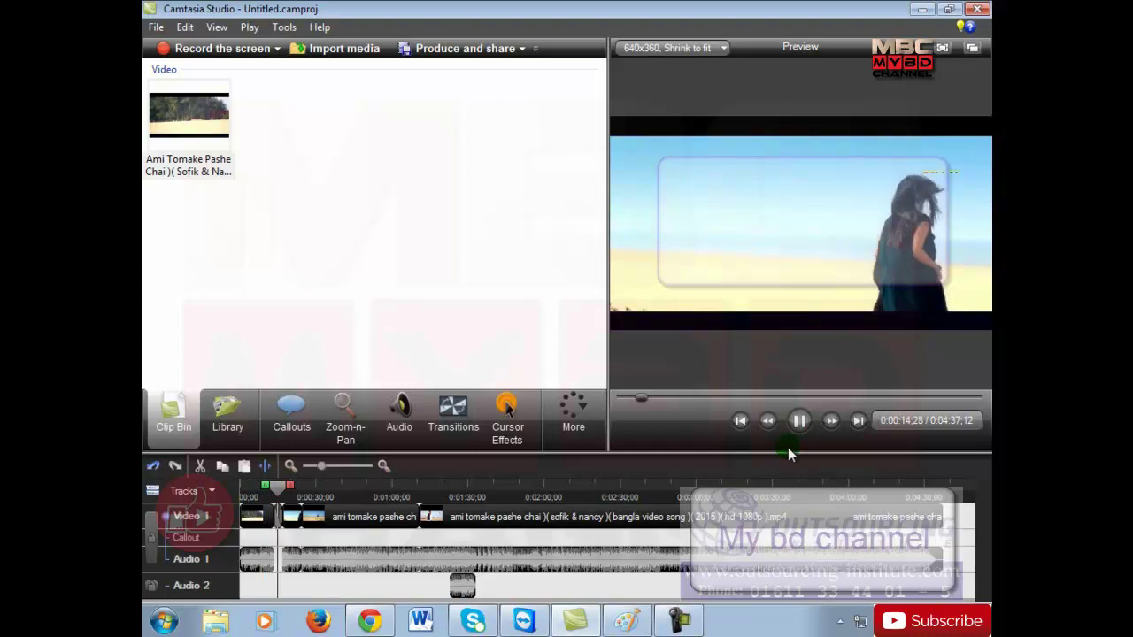
pyautogui.moveTo(282, 489); pyautogui.dragTo(259, 493)
pyautogui.click(799, 421)
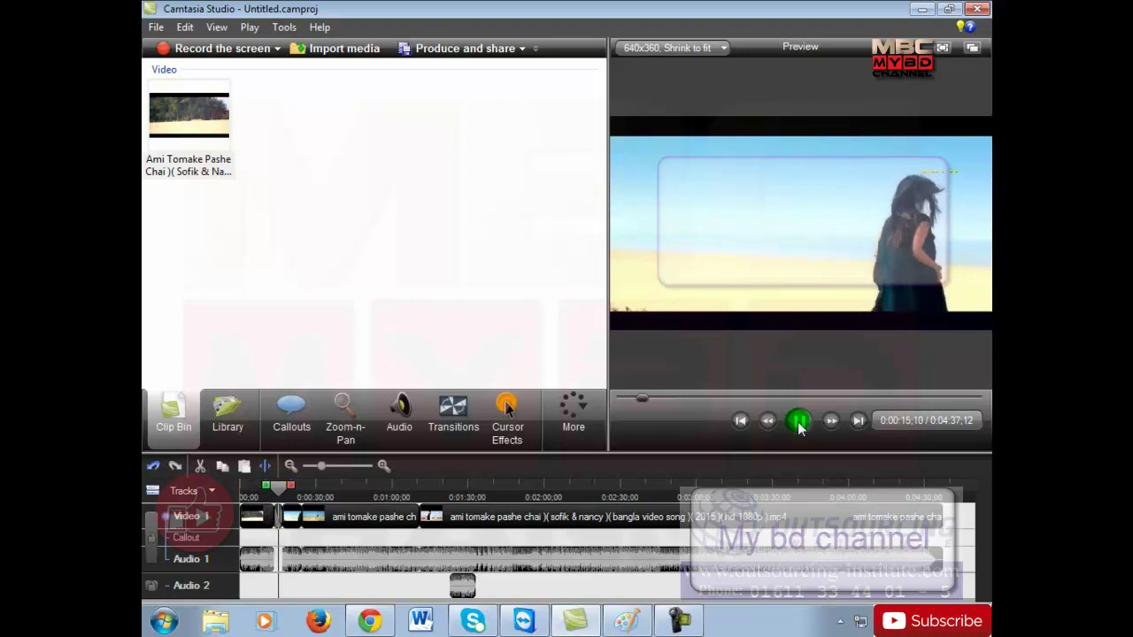
# Inspect the closing scenes of the video between about 4:01 and 4:24
pyautogui.click(855, 508)
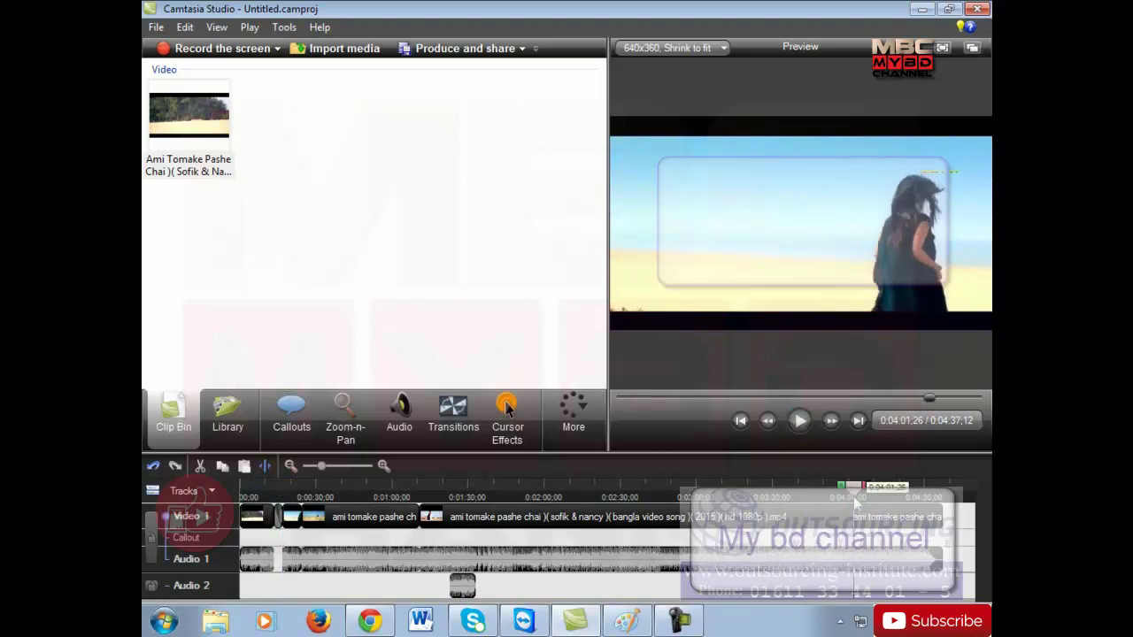
pyautogui.moveTo(919, 502)
pyautogui.mouseDown()
pyautogui.moveTo(931, 501)
pyautogui.moveTo(911, 499)
pyautogui.mouseUp()
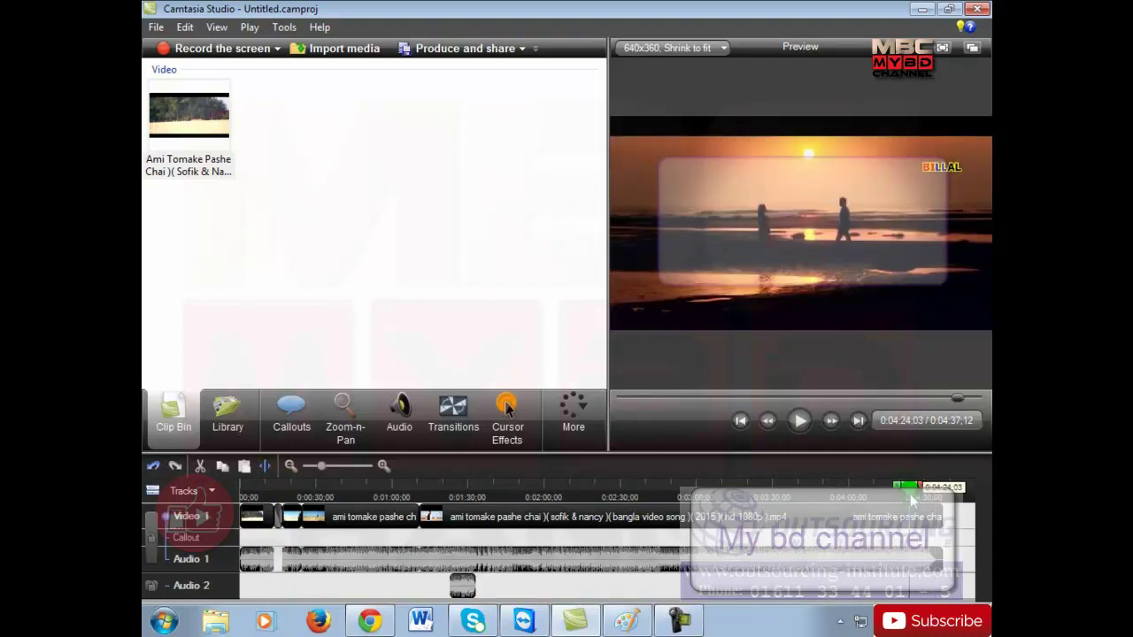
pyautogui.moveTo(907, 495); pyautogui.dragTo(864, 498)
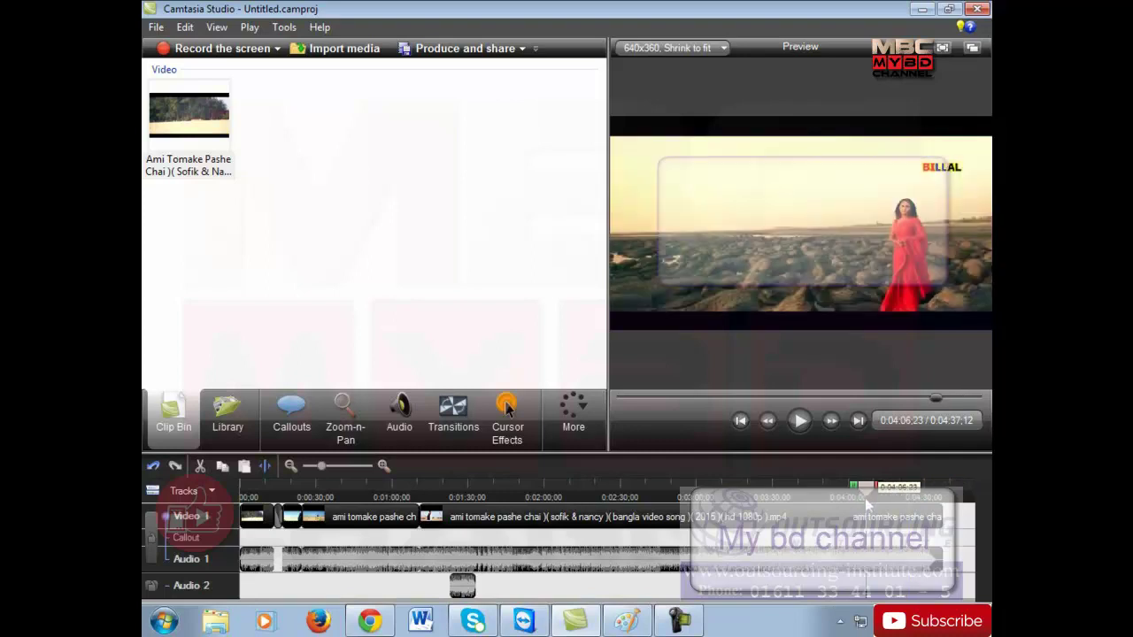
# Move the short split piece behind the clip that follows it, and scrub through the video to about 4:15
pyautogui.moveTo(294, 575); pyautogui.dragTo(281, 557)
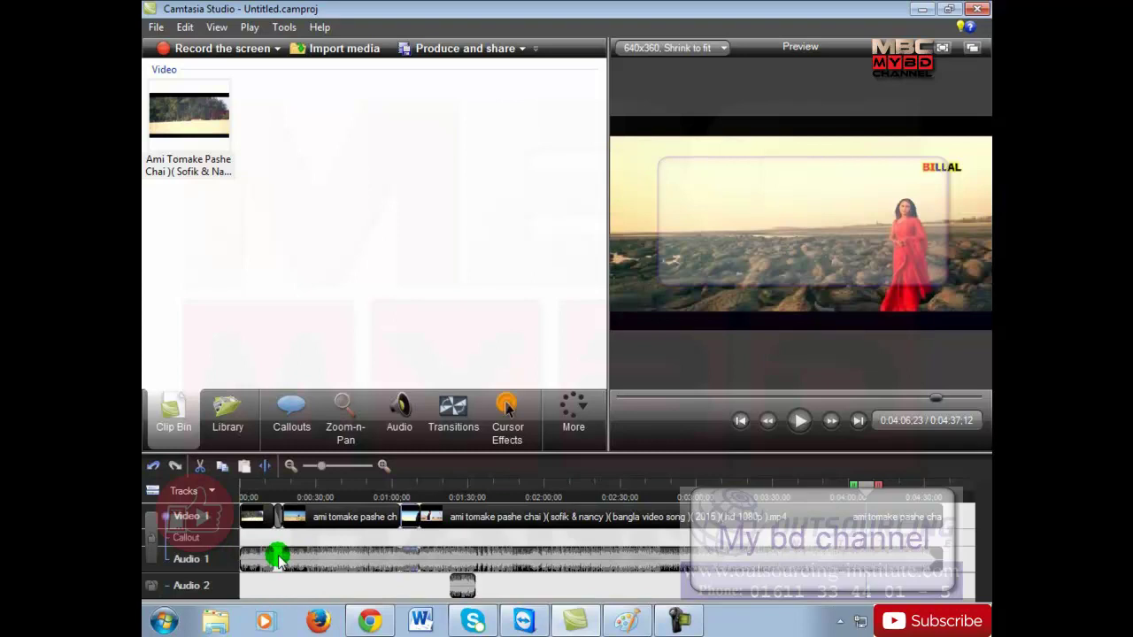
pyautogui.click(387, 494)
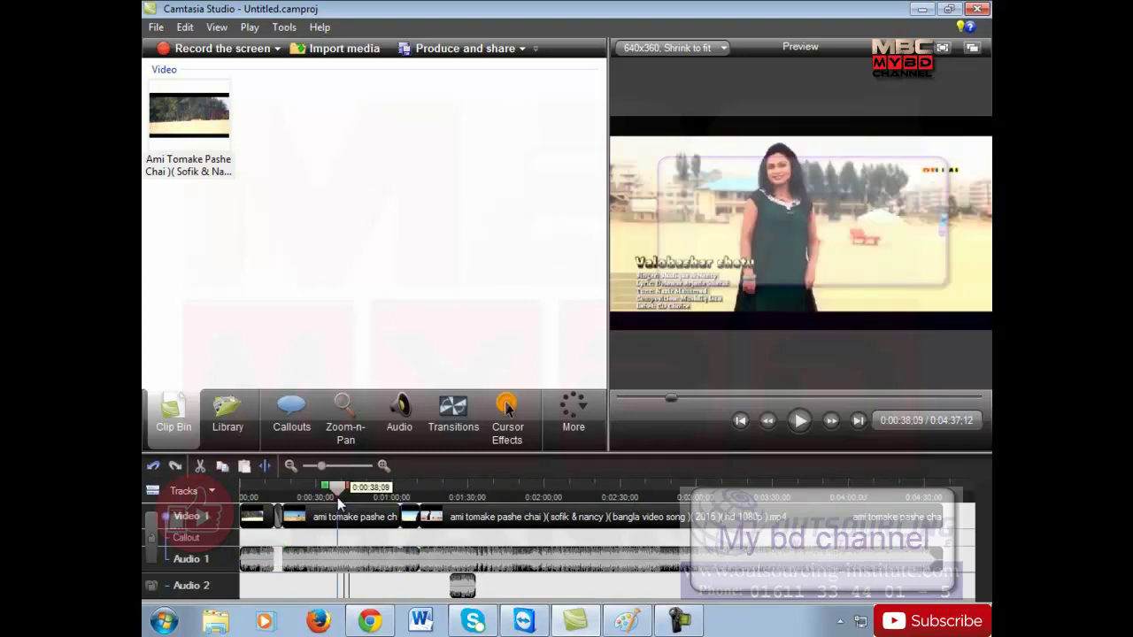
pyautogui.click(507, 493)
pyautogui.moveTo(507, 493); pyautogui.dragTo(922, 487)
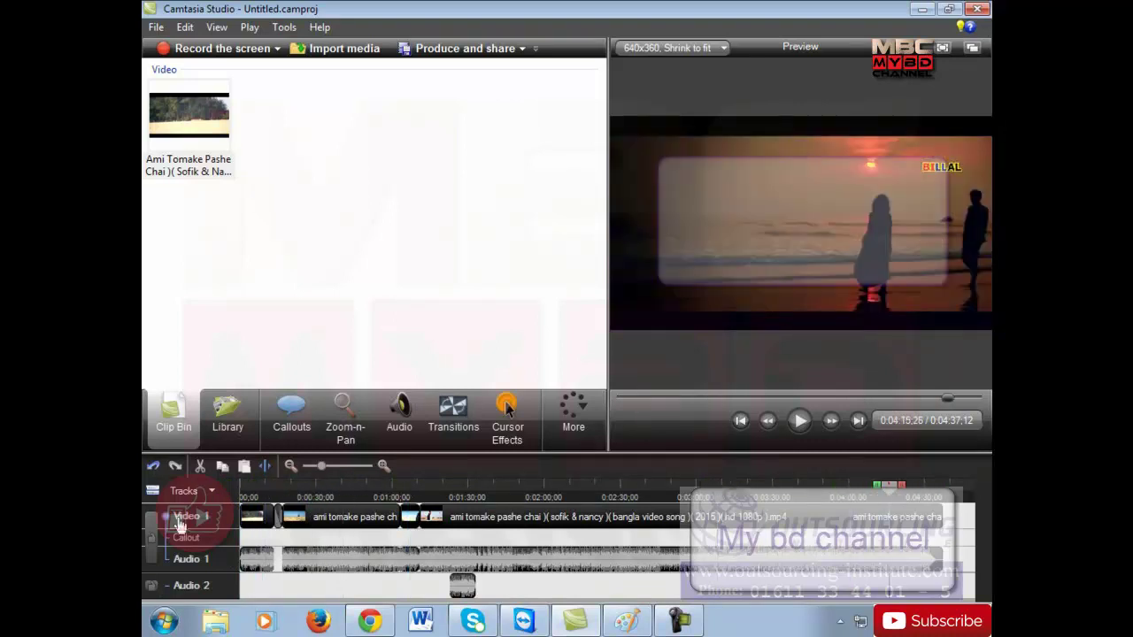
# Import the images download (1).jpg, download (5).jpg and download.jpg from the Pictures library into the project
pyautogui.click(327, 52)
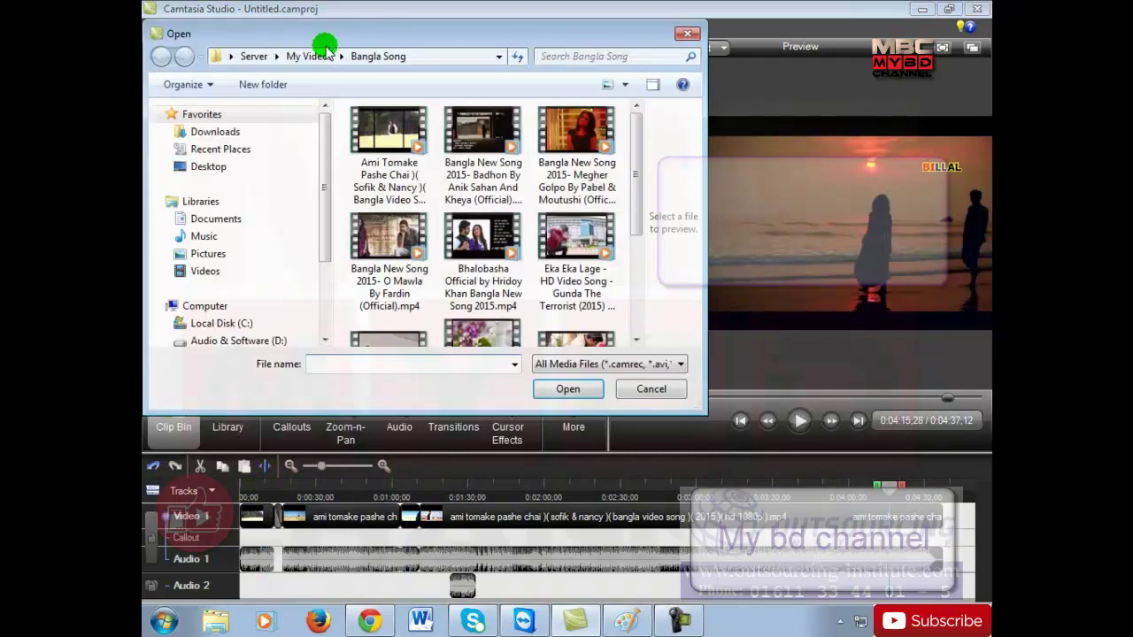
pyautogui.click(208, 256)
pyautogui.moveTo(635, 175); pyautogui.dragTo(637, 224)
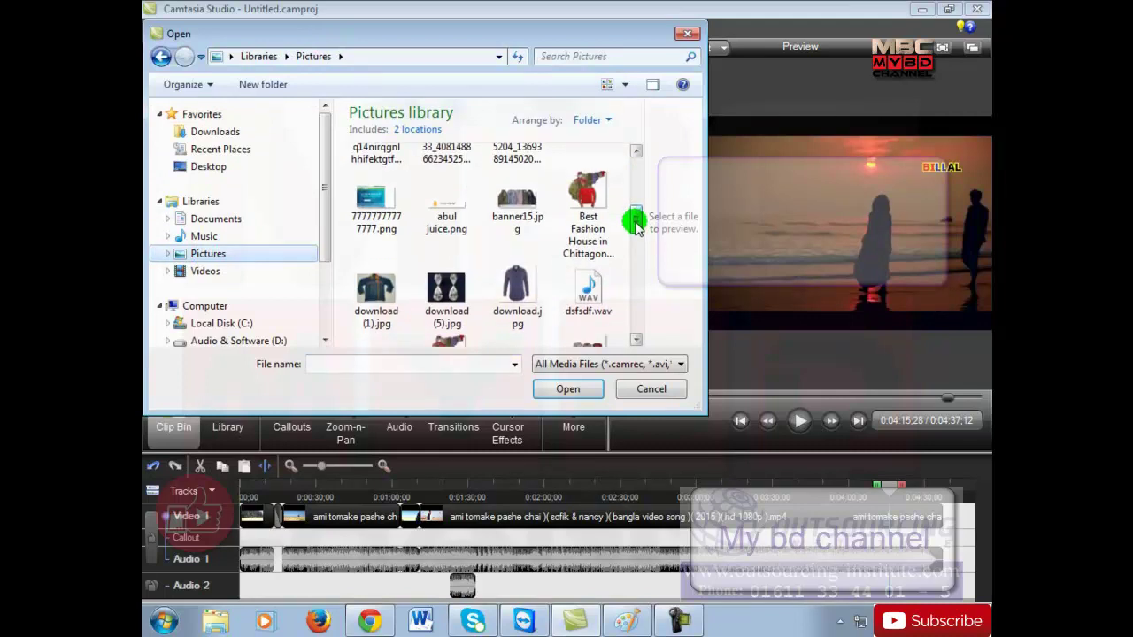
pyautogui.click(379, 301)
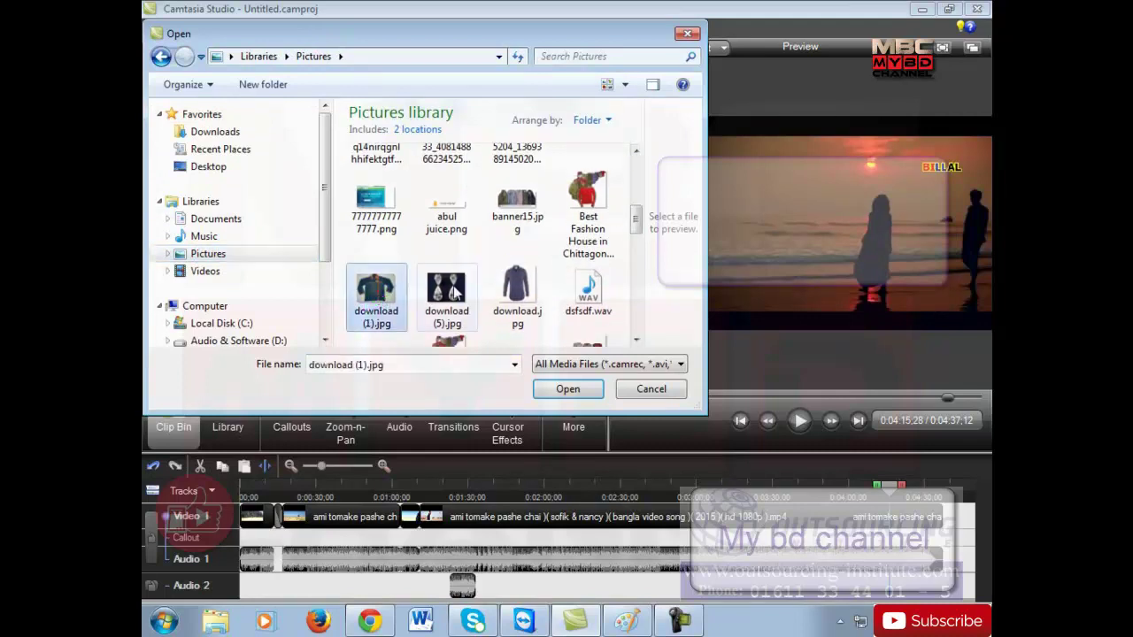
pyautogui.keyDown('ctrl'); pyautogui.click(446, 301); pyautogui.keyUp('ctrl')
pyautogui.keyDown('ctrl'); pyautogui.click(517, 314); pyautogui.keyUp('ctrl')
pyautogui.click(586, 395)
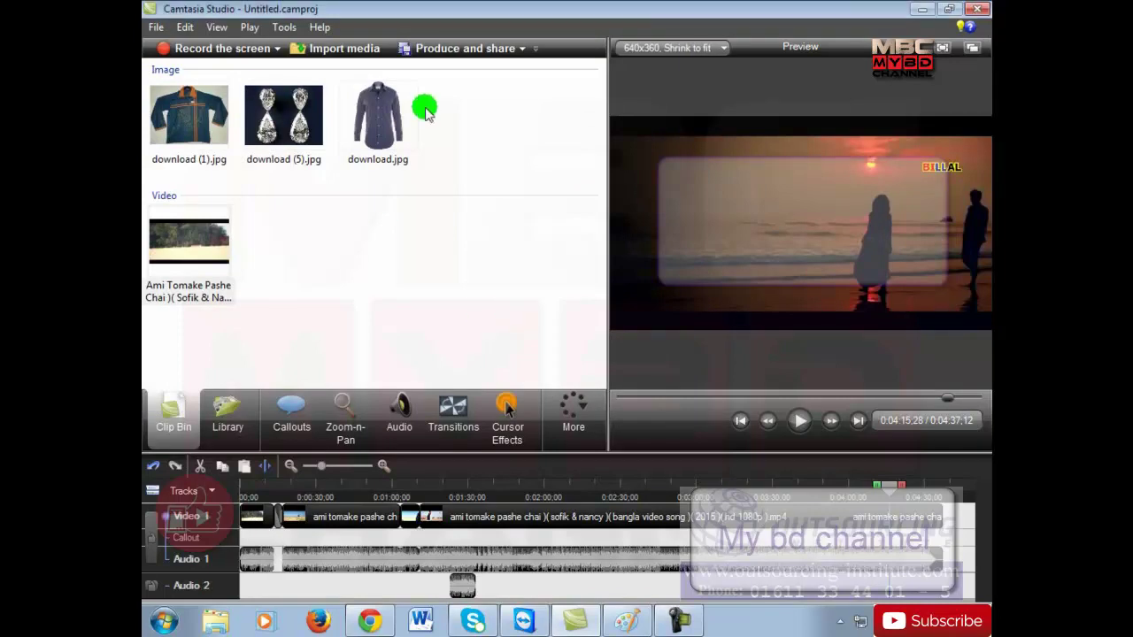
# Split the second video clip at about 20 seconds and again at about 24 seconds
pyautogui.moveTo(318, 489); pyautogui.dragTo(257, 502)
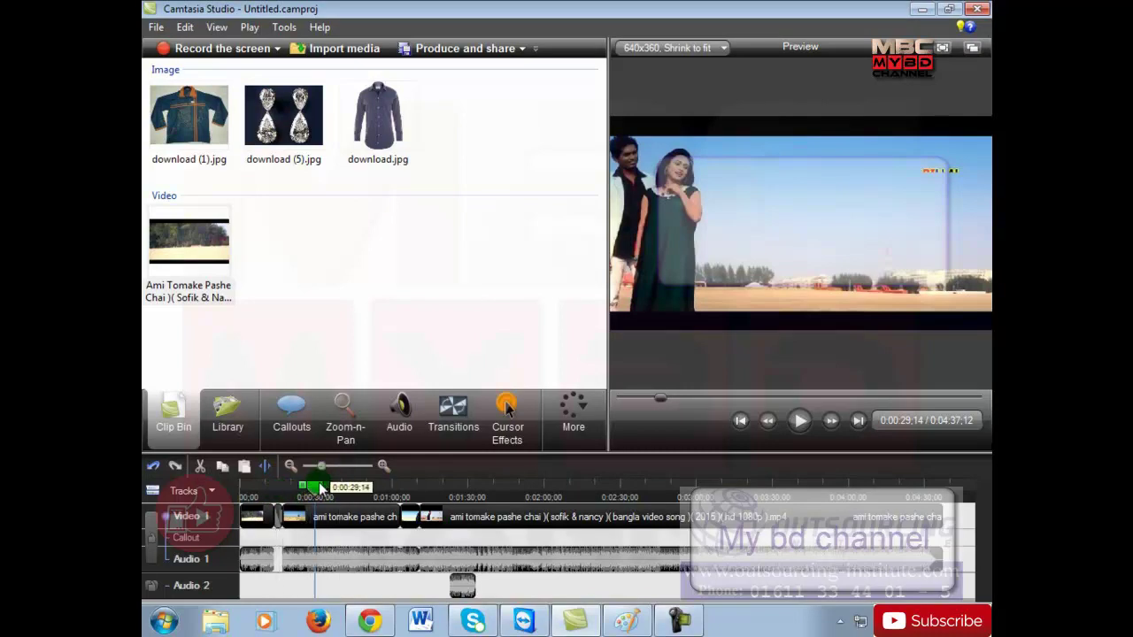
pyautogui.moveTo(303, 492); pyautogui.dragTo(292, 488)
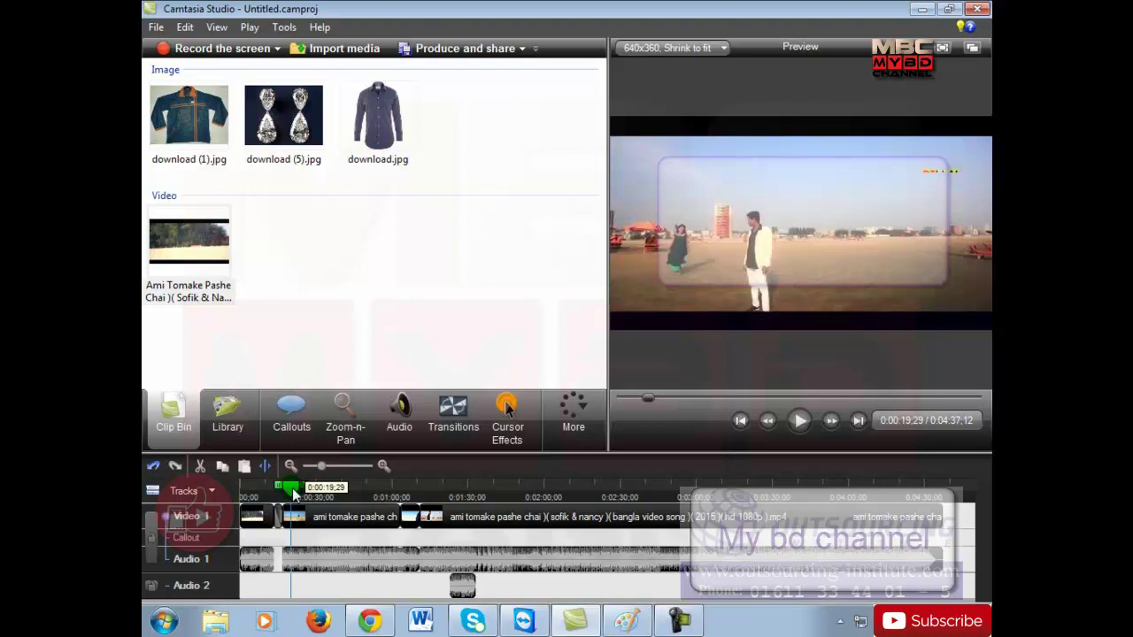
pyautogui.moveTo(292, 488); pyautogui.dragTo(278, 493)
pyautogui.click(269, 464)
pyautogui.click(302, 497)
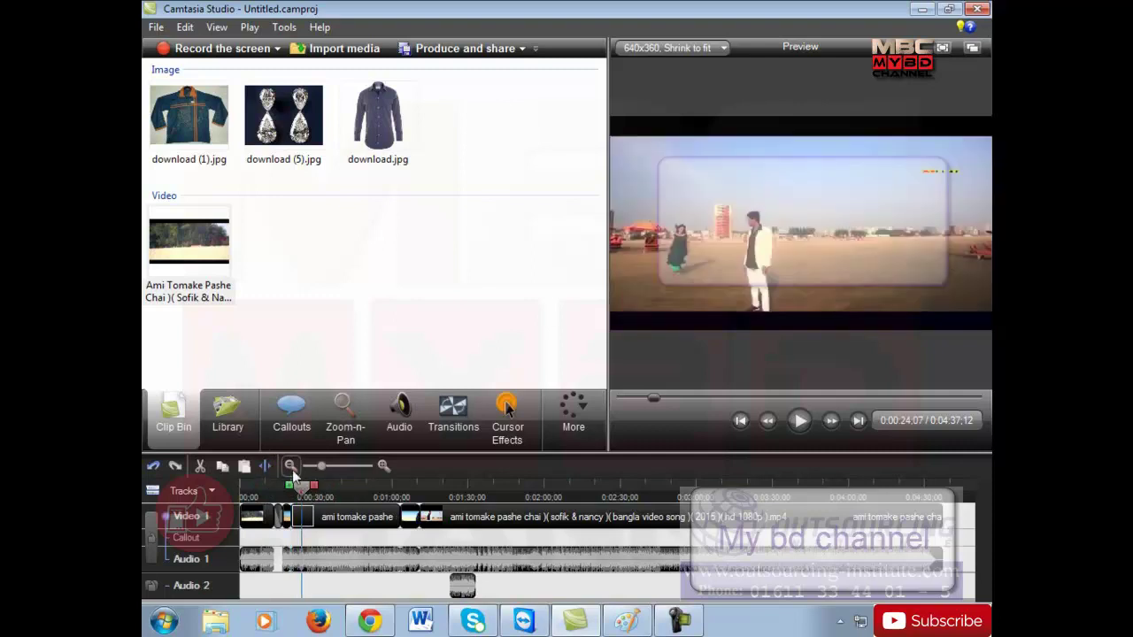
pyautogui.click(270, 465)
# Set the transitions between the first four clips to Cube rotate, Barn and Checkerboard, in that order
pyautogui.click(177, 429)
pyautogui.click(291, 411)
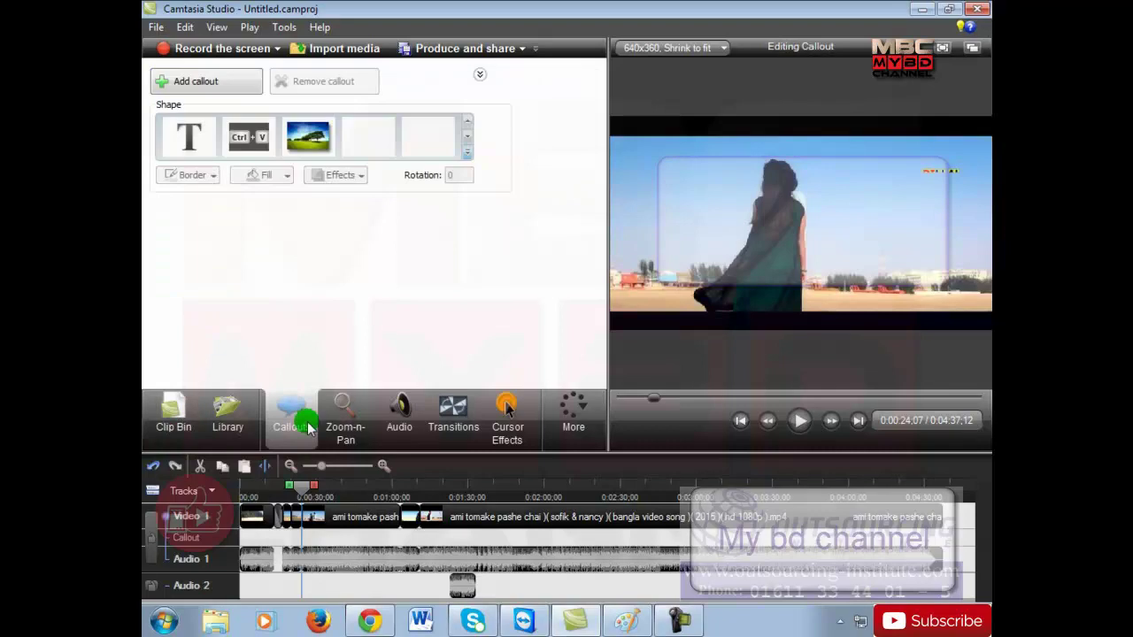
pyautogui.click(453, 417)
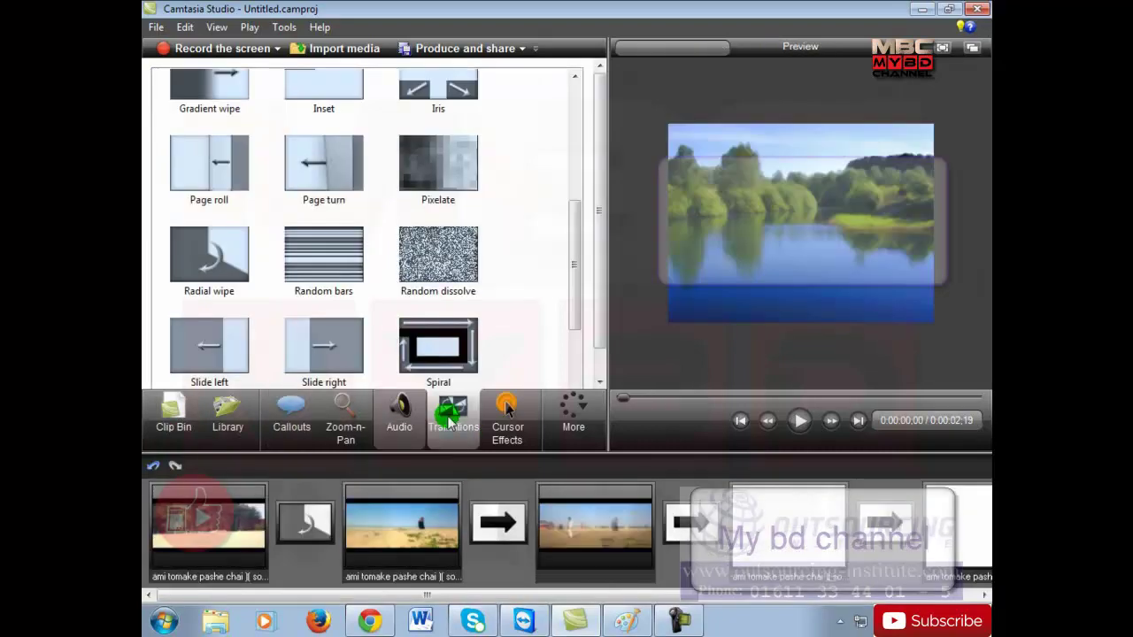
pyautogui.moveTo(572, 230); pyautogui.dragTo(561, 100)
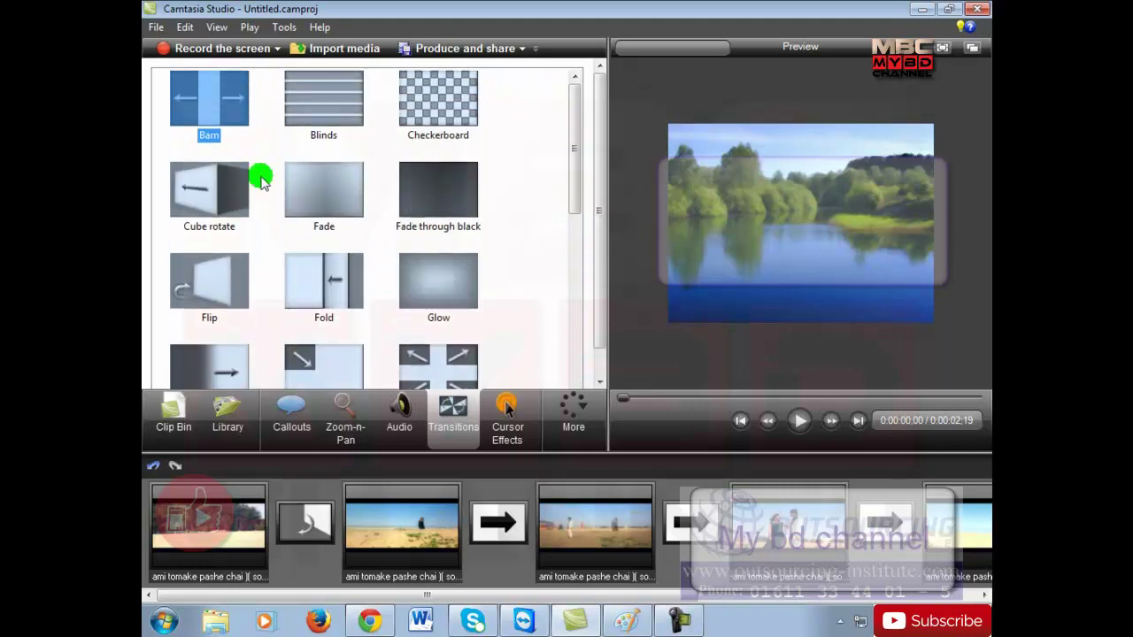
pyautogui.click(305, 522)
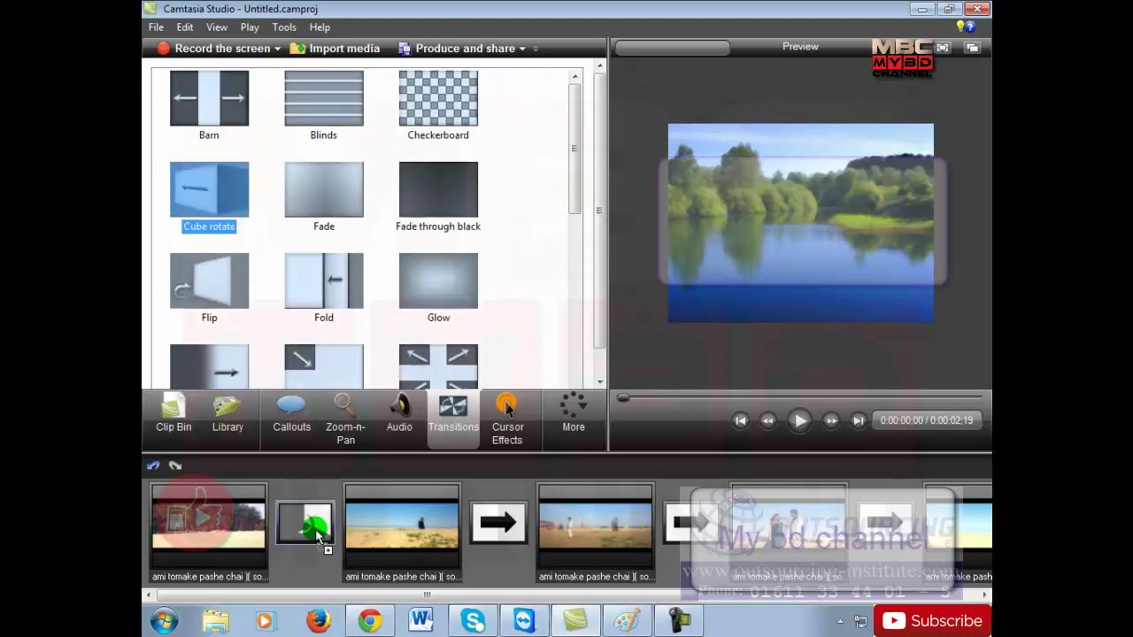
pyautogui.click(219, 96)
pyautogui.moveTo(219, 96); pyautogui.dragTo(491, 521)
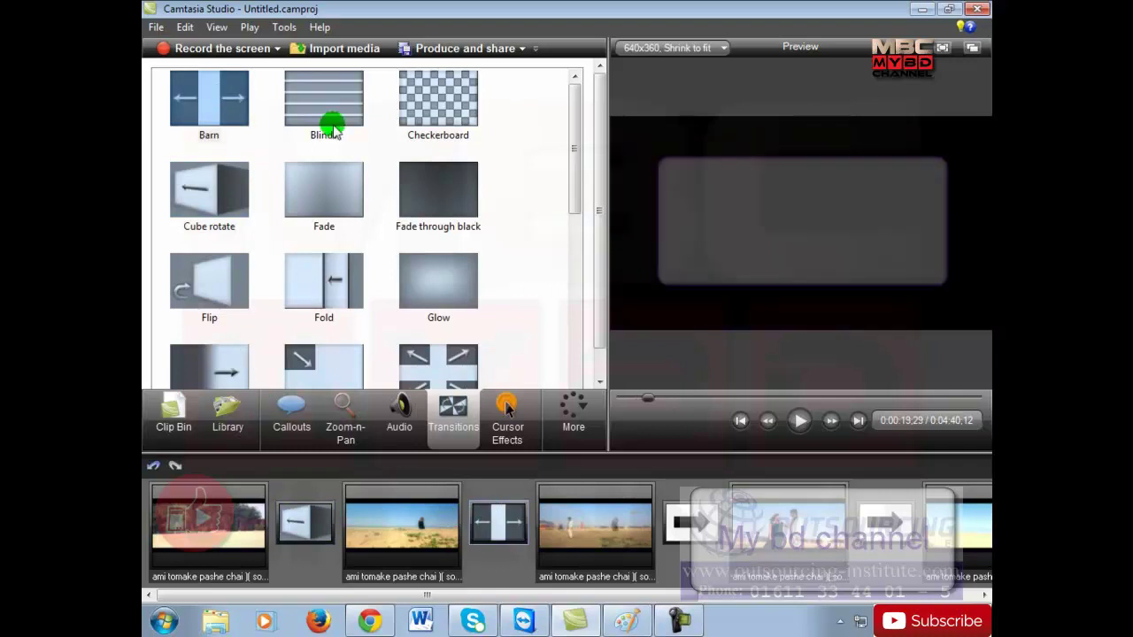
pyautogui.moveTo(455, 101); pyautogui.dragTo(685, 521)
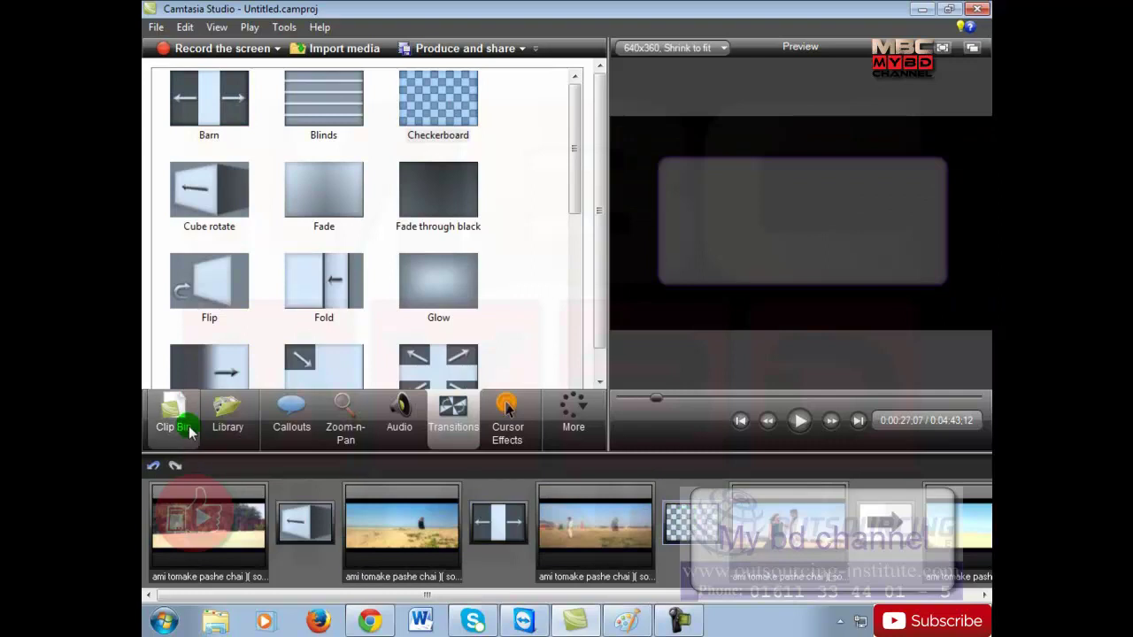
# Play the video from about 10 to 23 seconds to preview the new transitions
pyautogui.click(173, 416)
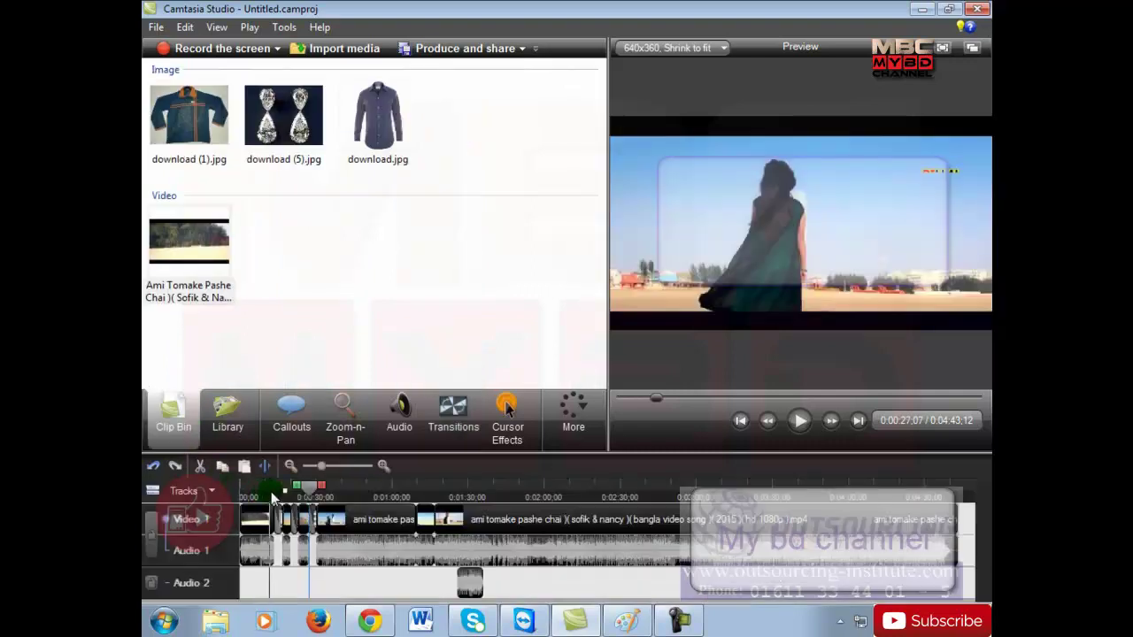
pyautogui.click(266, 493)
pyautogui.click(799, 420)
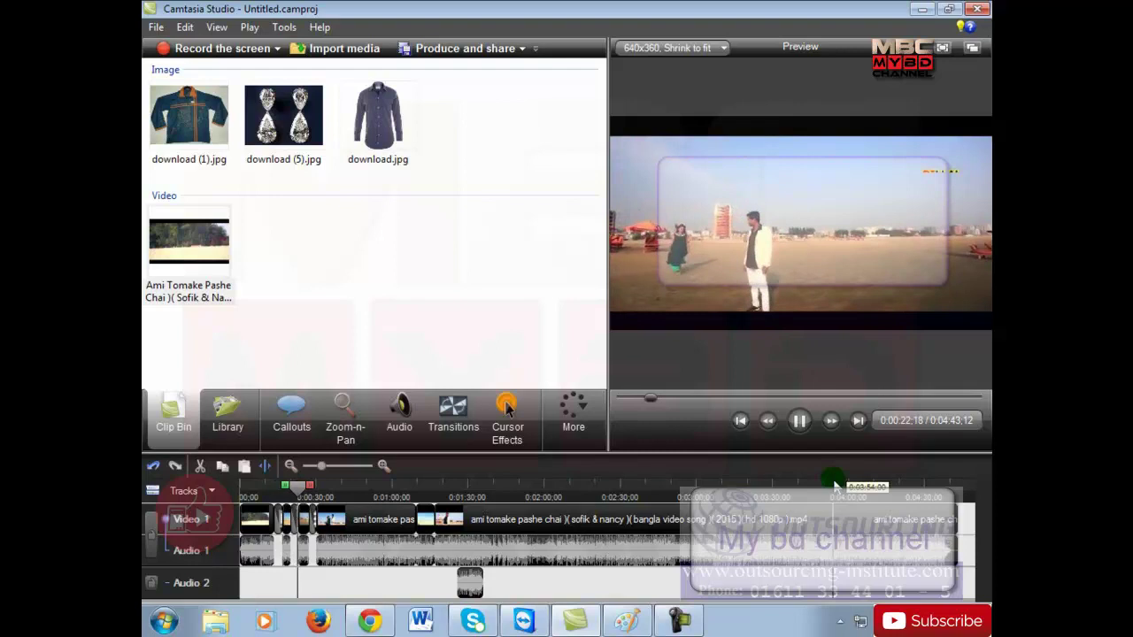
pyautogui.click(799, 421)
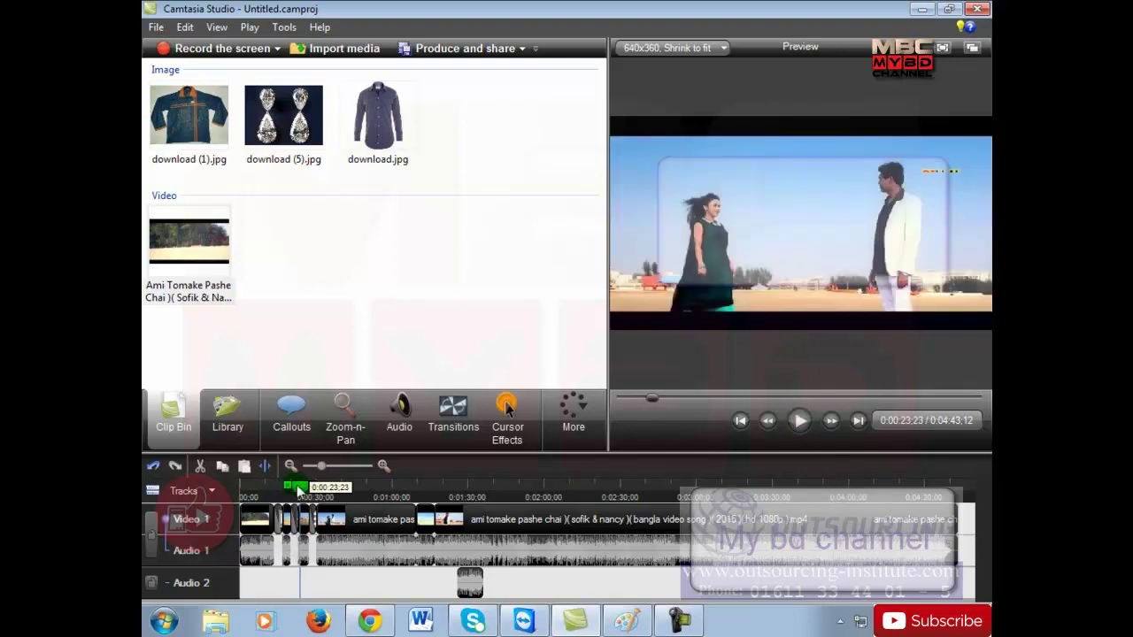
# Add the three imported images to the timeline at the very end of the video
pyautogui.moveTo(299, 490); pyautogui.dragTo(966, 492)
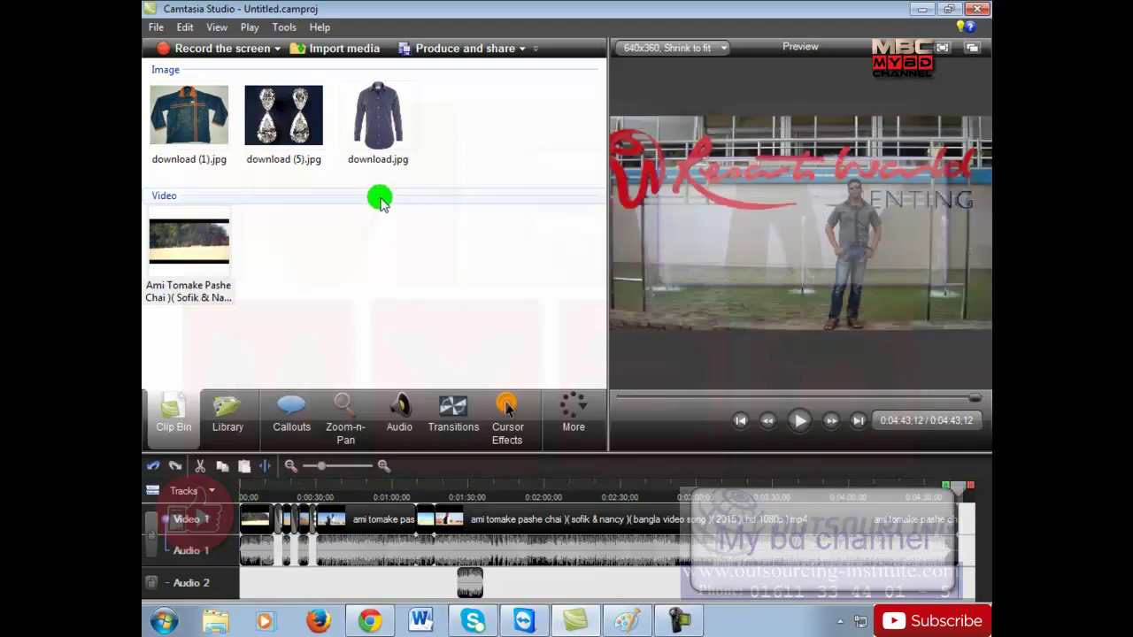
pyautogui.moveTo(460, 130); pyautogui.dragTo(150, 80)
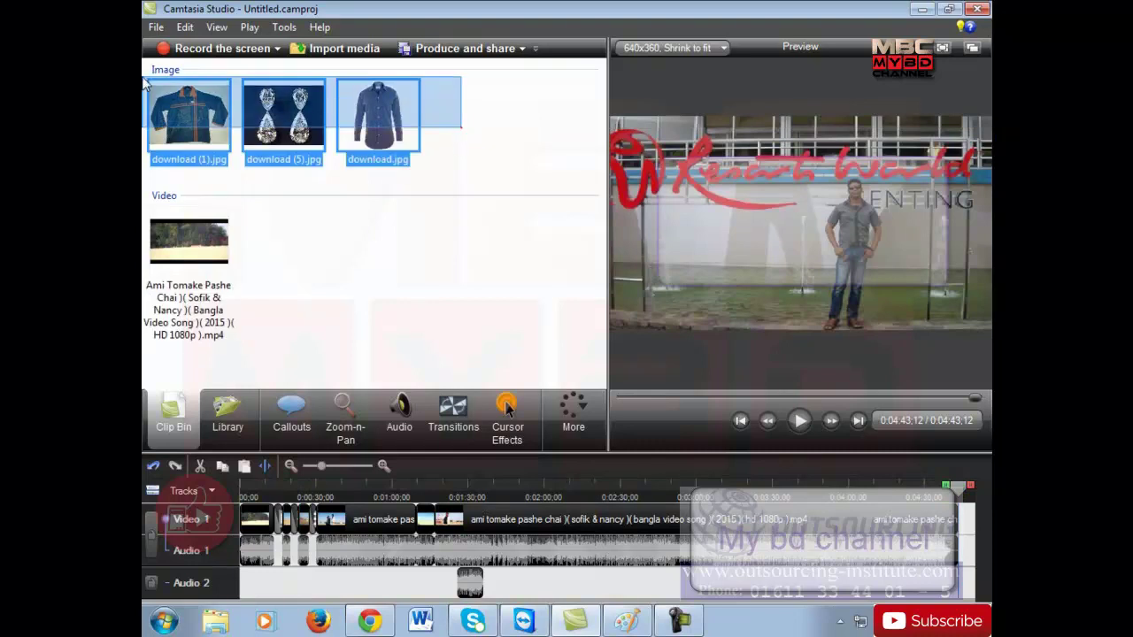
pyautogui.rightClick(249, 115)
pyautogui.click(312, 127)
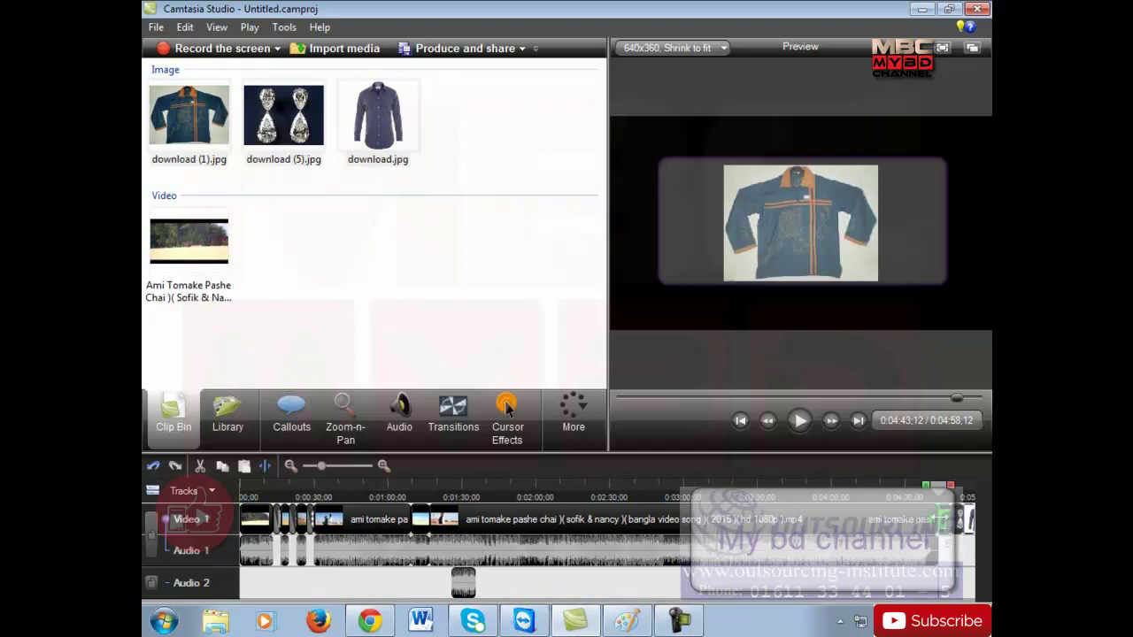
# Delete the long song clip in front of the images and move the Audio 2 clip back to about 0:42
pyautogui.click(865, 528)
pyautogui.press('Delete')
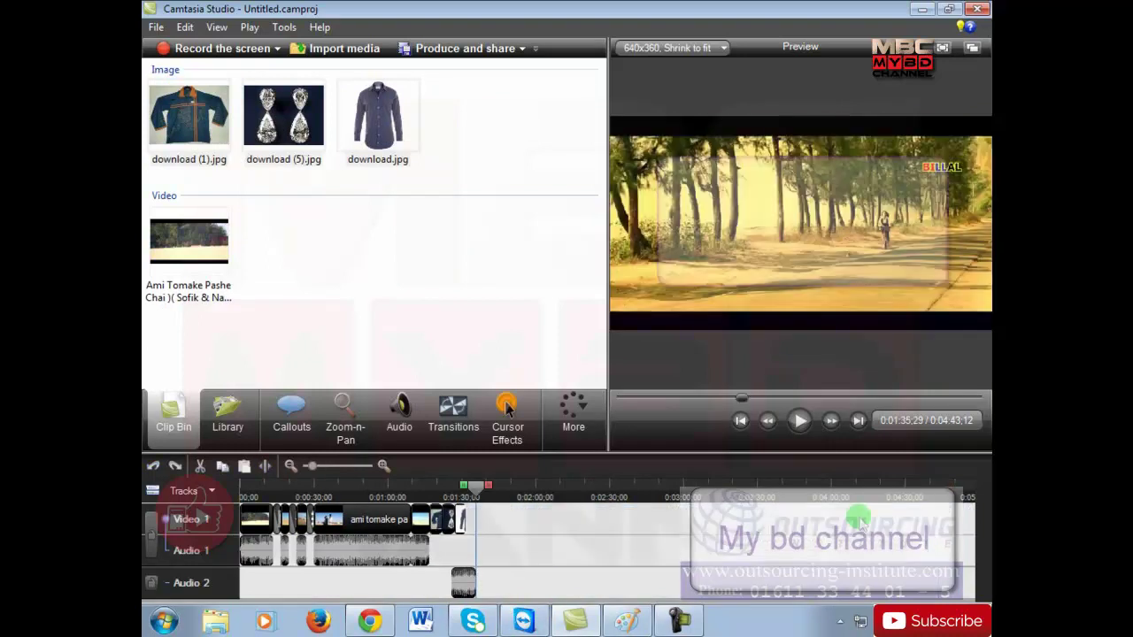
pyautogui.click(436, 493)
pyautogui.moveTo(436, 493); pyautogui.dragTo(430, 493)
pyautogui.moveTo(463, 585); pyautogui.dragTo(354, 591)
# Play the image section from about 1:18 to 1:27 to check how the images follow one another
pyautogui.click(799, 420)
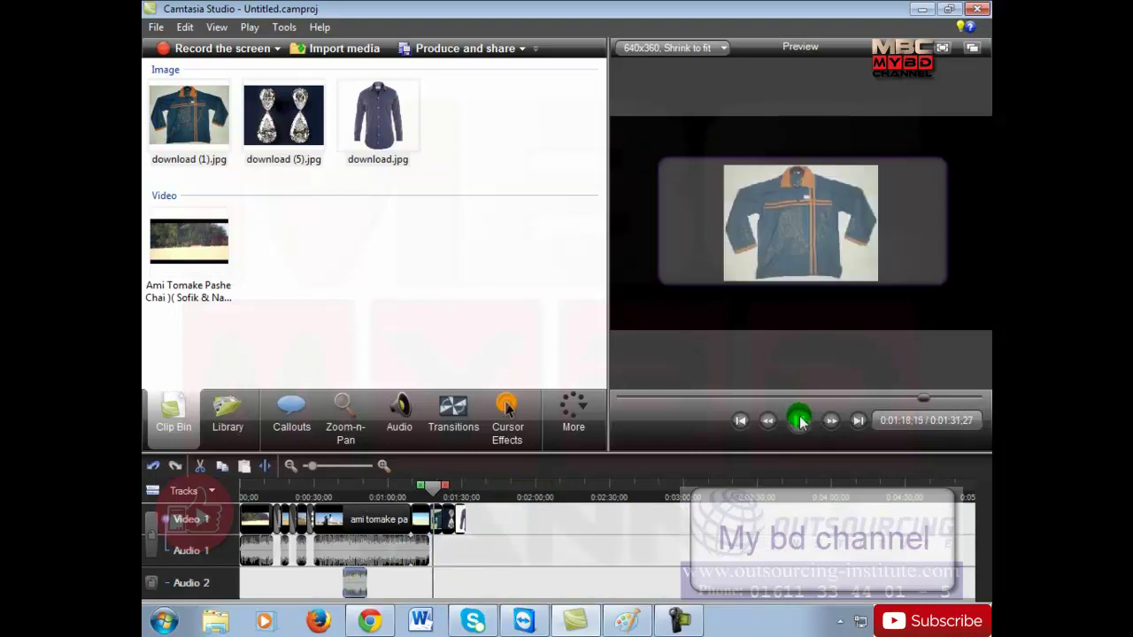
pyautogui.click(799, 420)
pyautogui.click(807, 421)
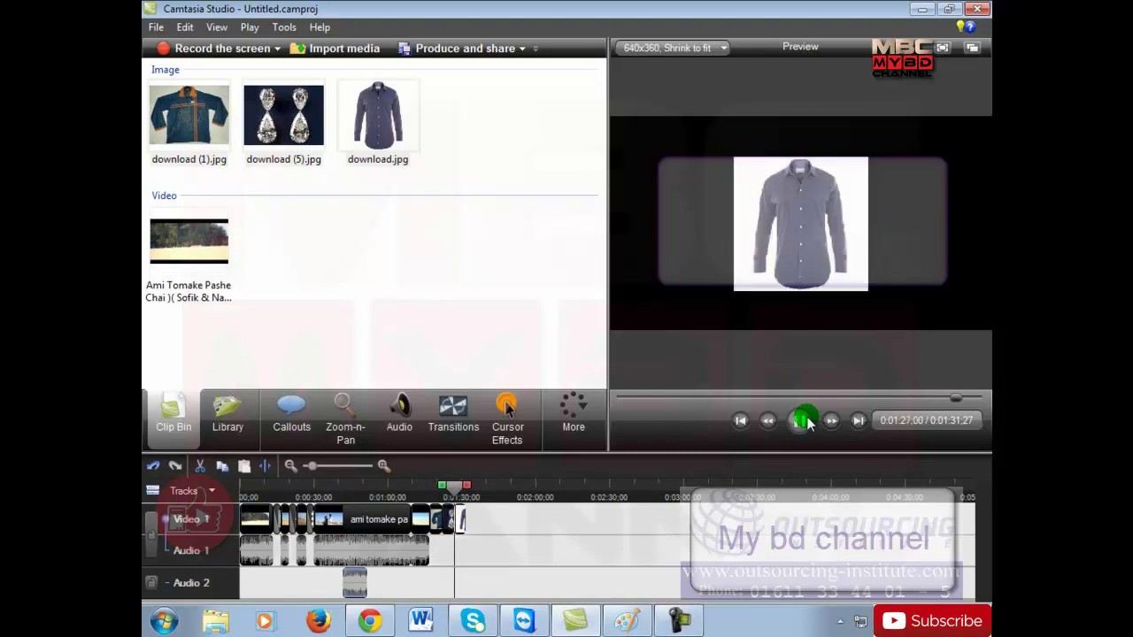
pyautogui.click(801, 422)
pyautogui.click(795, 423)
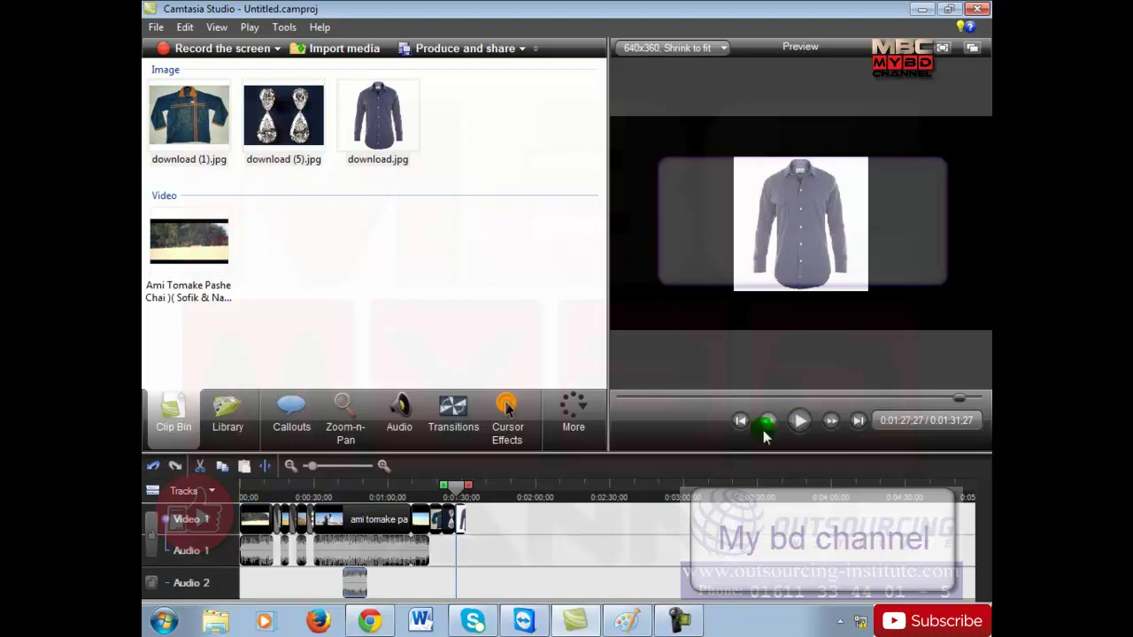
# Add a Barn transition before download (1).jpg, Blinds before download (5).jpg and Cube rotate before download.jpg
pyautogui.moveTo(454, 488); pyautogui.dragTo(434, 492)
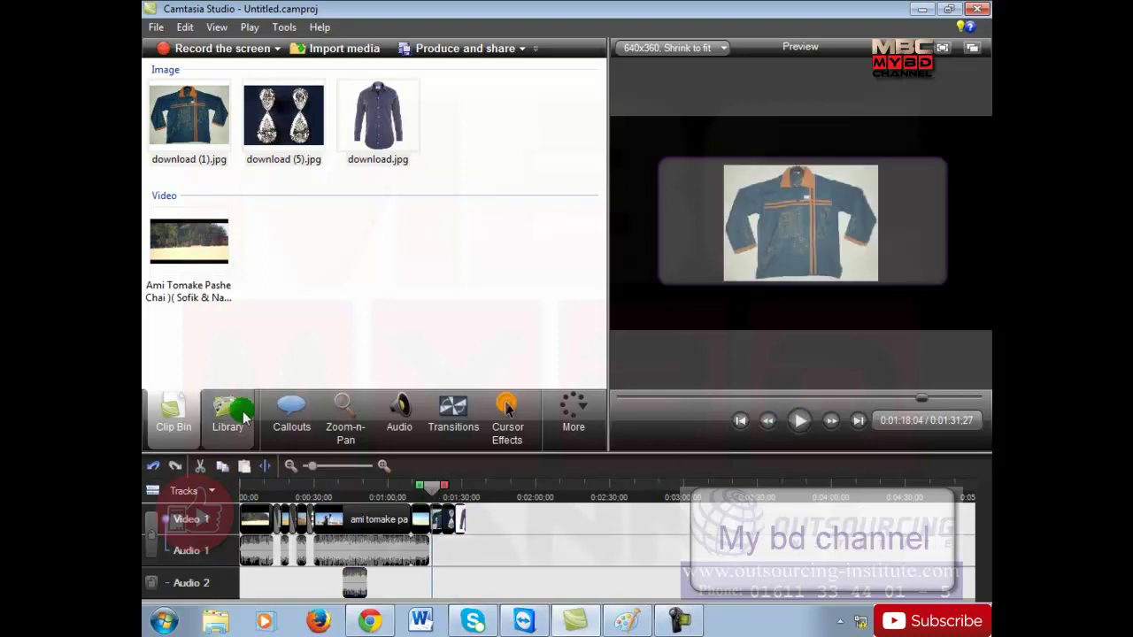
pyautogui.click(461, 409)
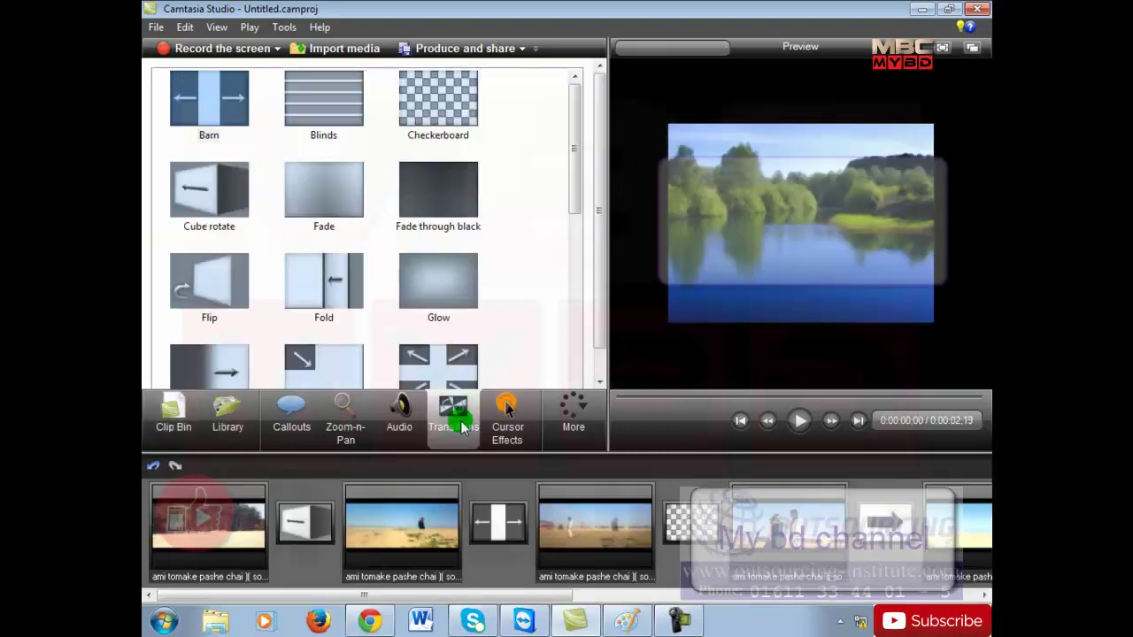
pyautogui.moveTo(481, 595); pyautogui.dragTo(896, 595)
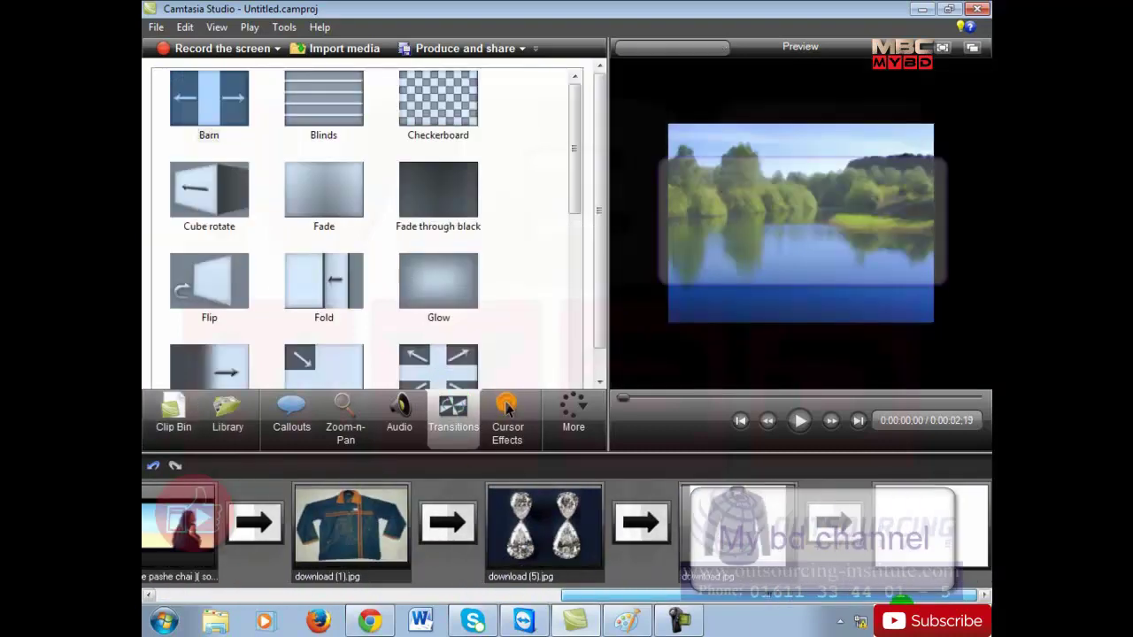
pyautogui.moveTo(198, 133); pyautogui.dragTo(257, 531)
pyautogui.moveTo(345, 124); pyautogui.dragTo(452, 509)
pyautogui.moveTo(445, 102); pyautogui.dragTo(643, 522)
pyautogui.moveTo(209, 188); pyautogui.dragTo(641, 522)
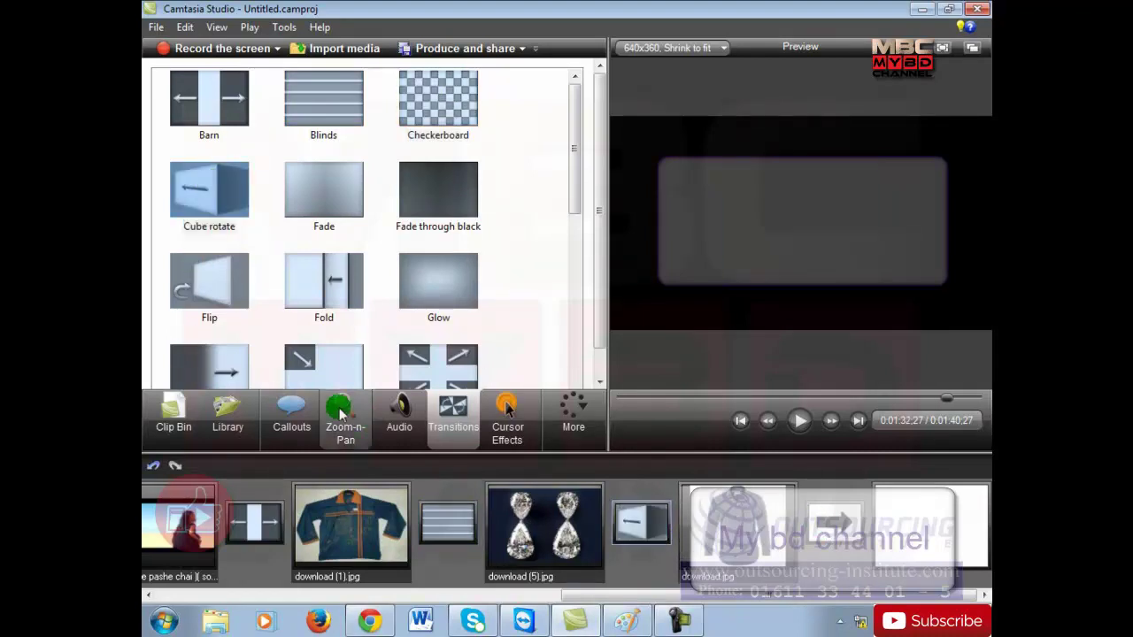
# Play the video from about 1:16 to preview the transition into the first image
pyautogui.click(173, 414)
pyautogui.click(429, 488)
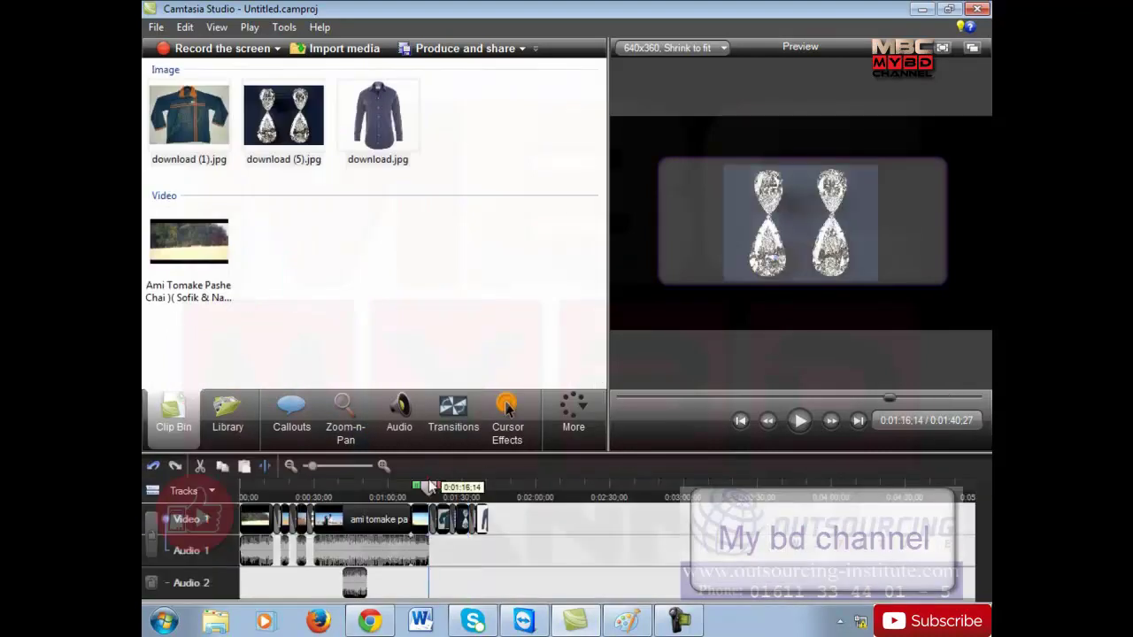
pyautogui.click(801, 422)
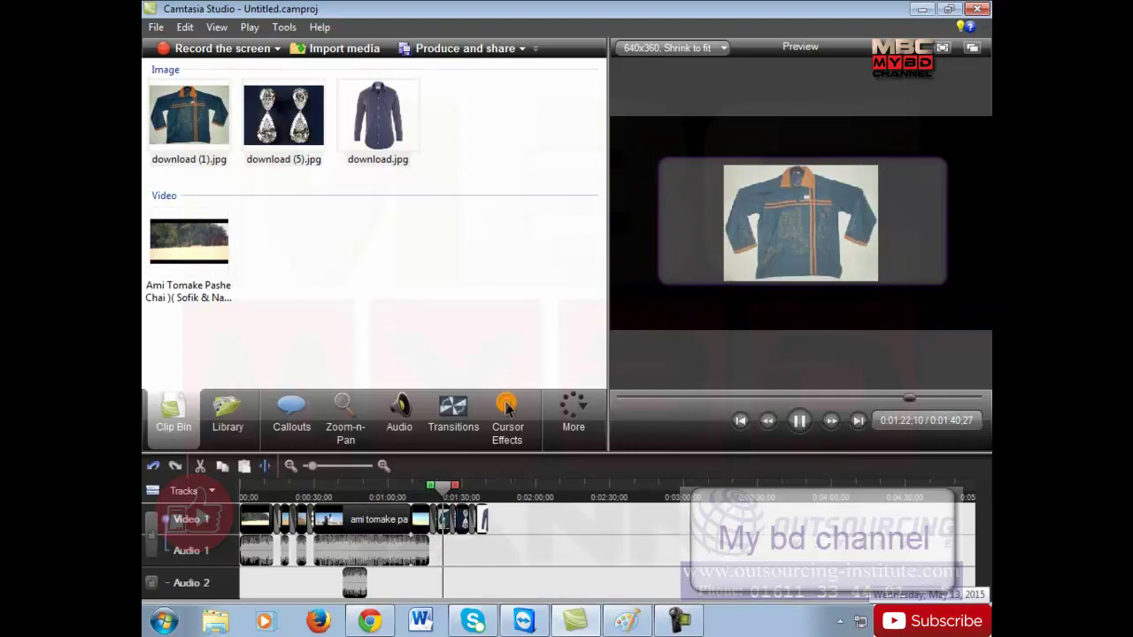
pyautogui.click(799, 421)
# Move the Audio 2 clip beneath the images, starting at about 1:22, and play the remaining image transitions
pyautogui.moveTo(359, 584); pyautogui.dragTo(455, 582)
pyautogui.click(799, 421)
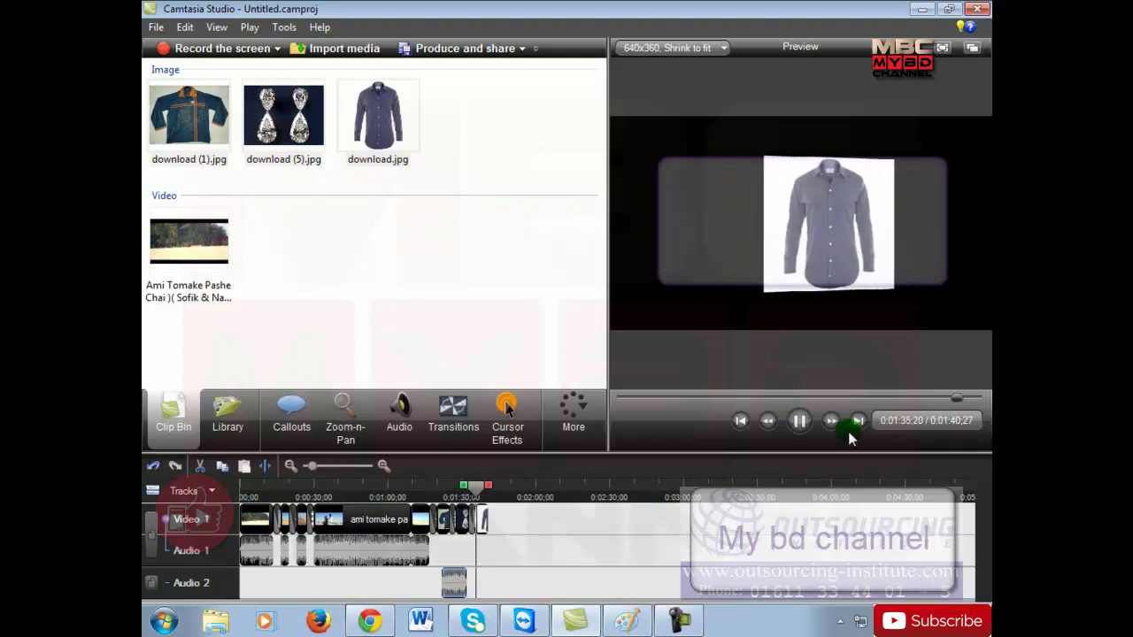
pyautogui.click(799, 423)
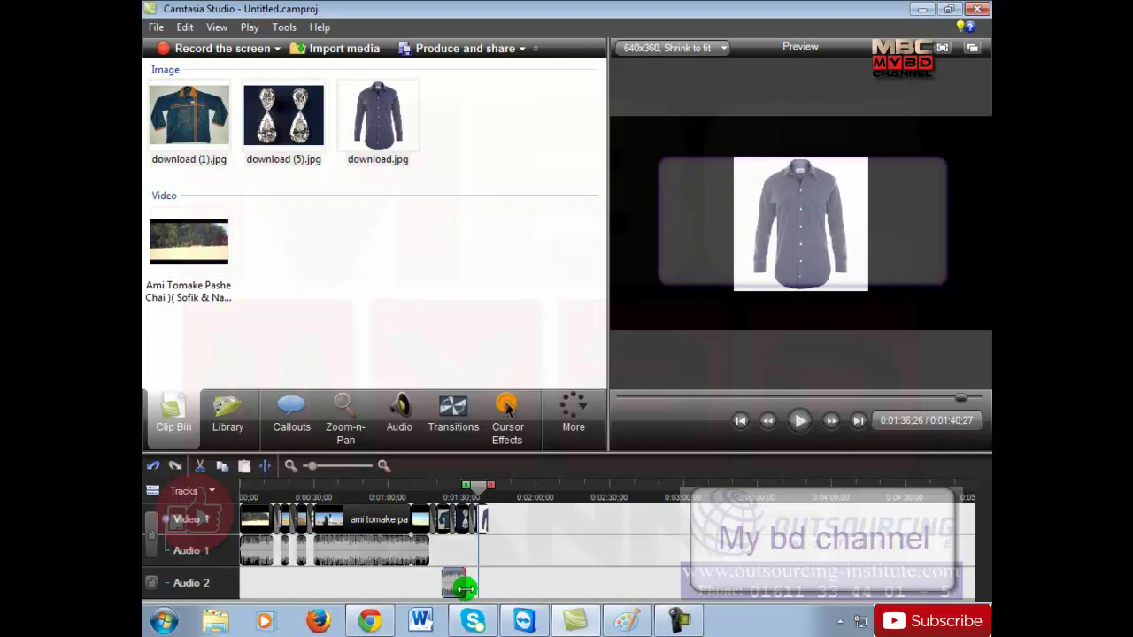
# Extend the Audio 2 clip to span all three images and play the image section with it
pyautogui.moveTo(465, 585)
pyautogui.mouseDown()
pyautogui.moveTo(495, 585)
pyautogui.moveTo(450, 587)
pyautogui.moveTo(504, 591)
pyautogui.moveTo(484, 586)
pyautogui.mouseUp()
pyautogui.moveTo(478, 487); pyautogui.dragTo(435, 493)
pyautogui.click(799, 421)
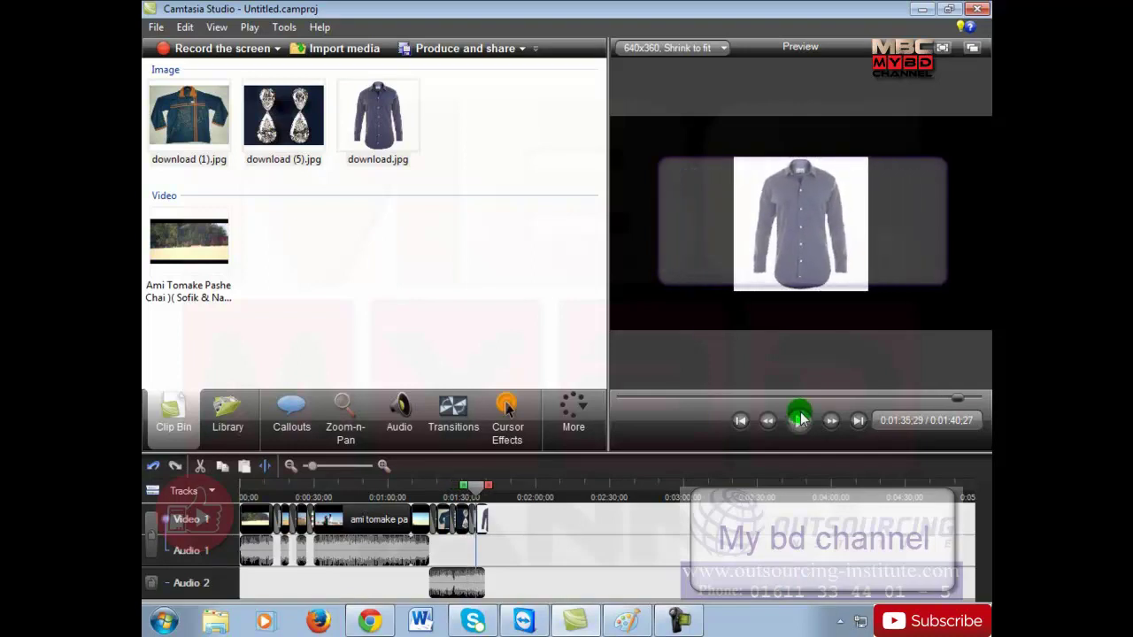
pyautogui.click(453, 414)
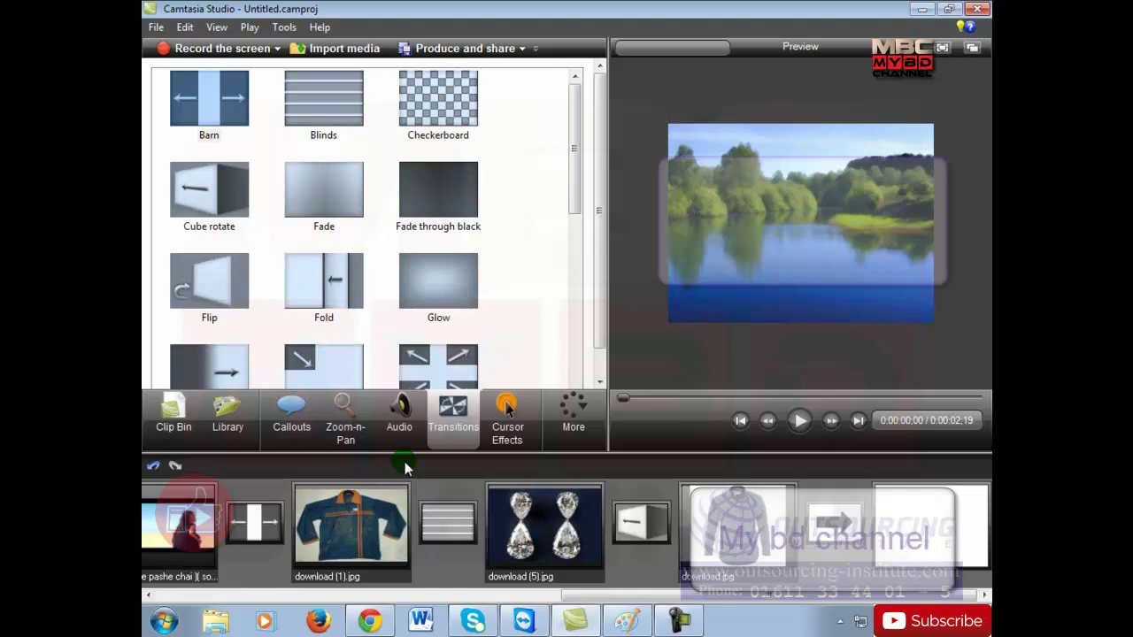
pyautogui.moveTo(576, 101); pyautogui.dragTo(579, 326)
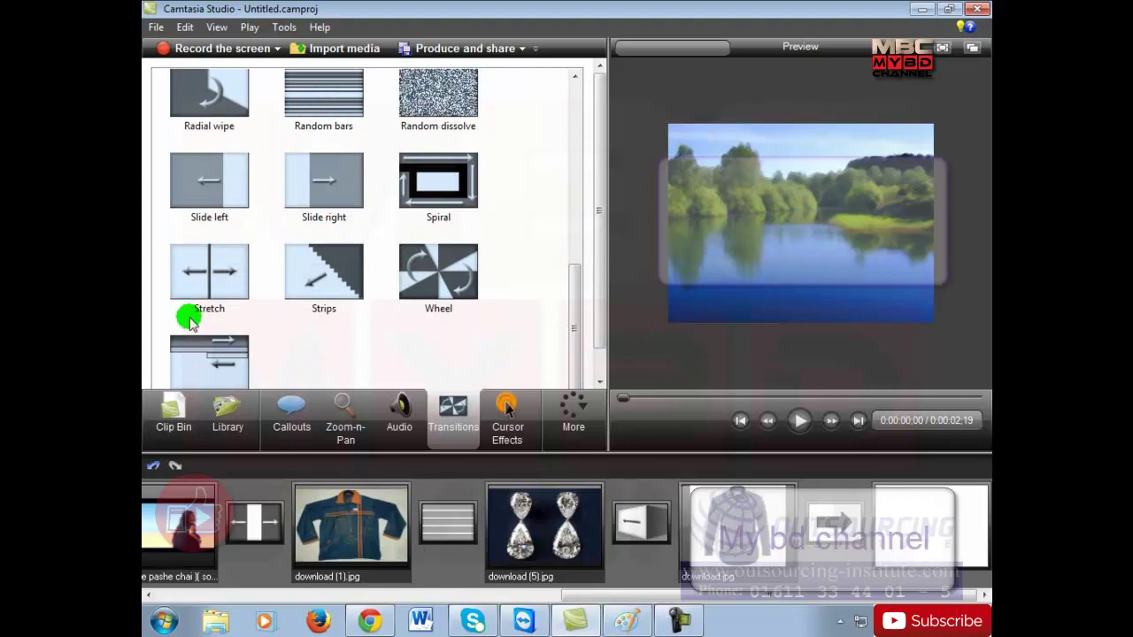
pyautogui.click(177, 428)
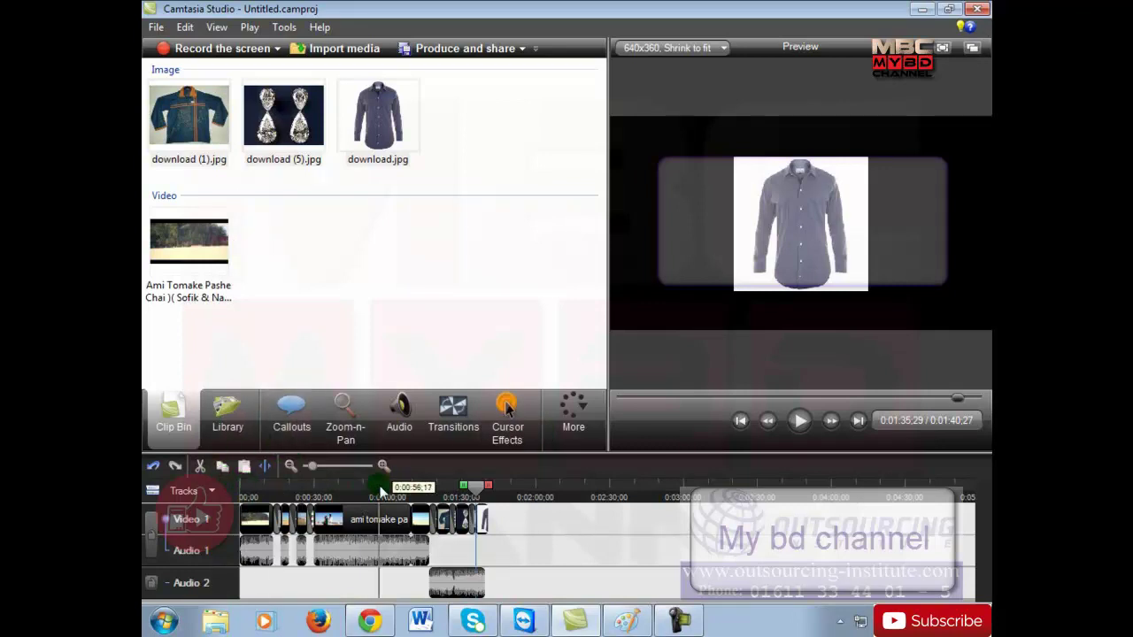
# Try to set the duration of the Blinds transition between download (1).jpg and download (5).jpg to 10 seconds
pyautogui.click(445, 489)
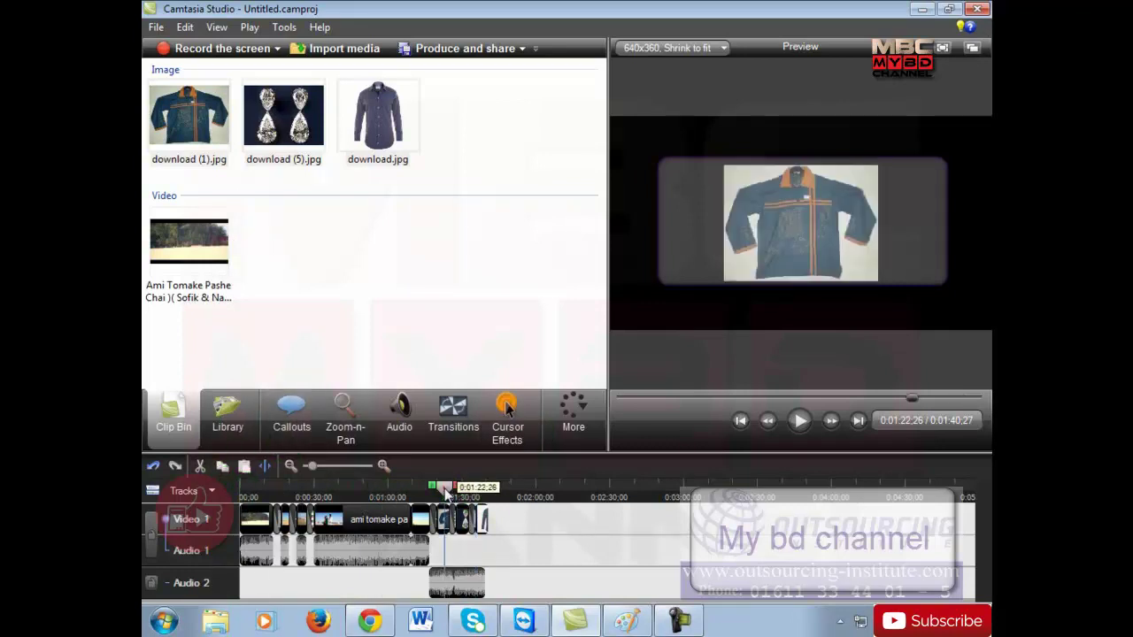
pyautogui.click(383, 466)
pyautogui.click(383, 466)
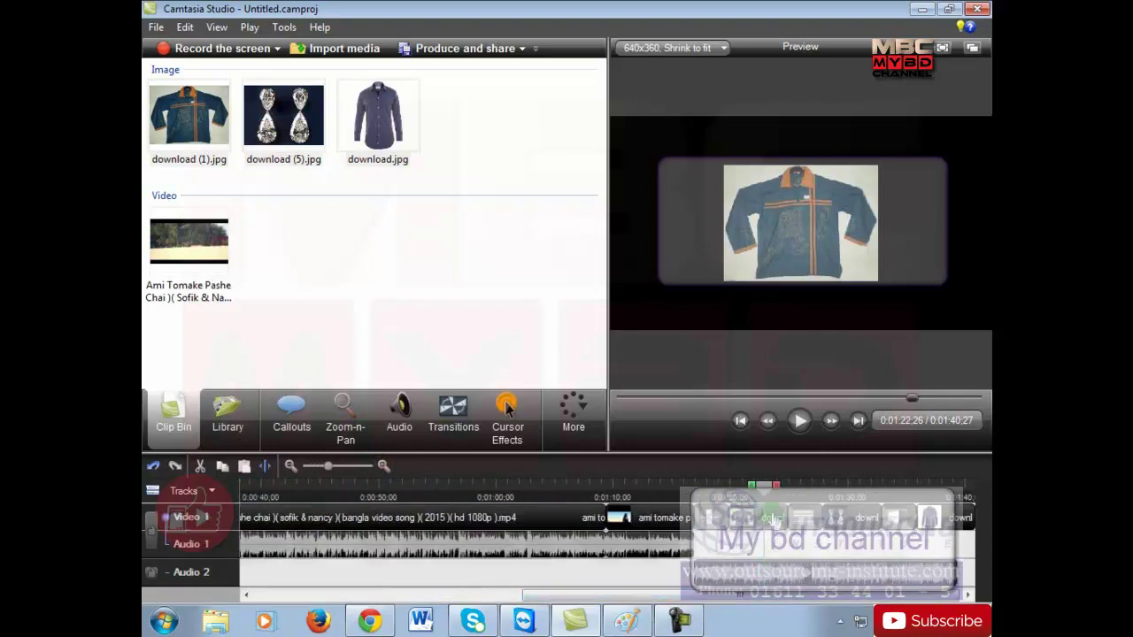
pyautogui.click(800, 519)
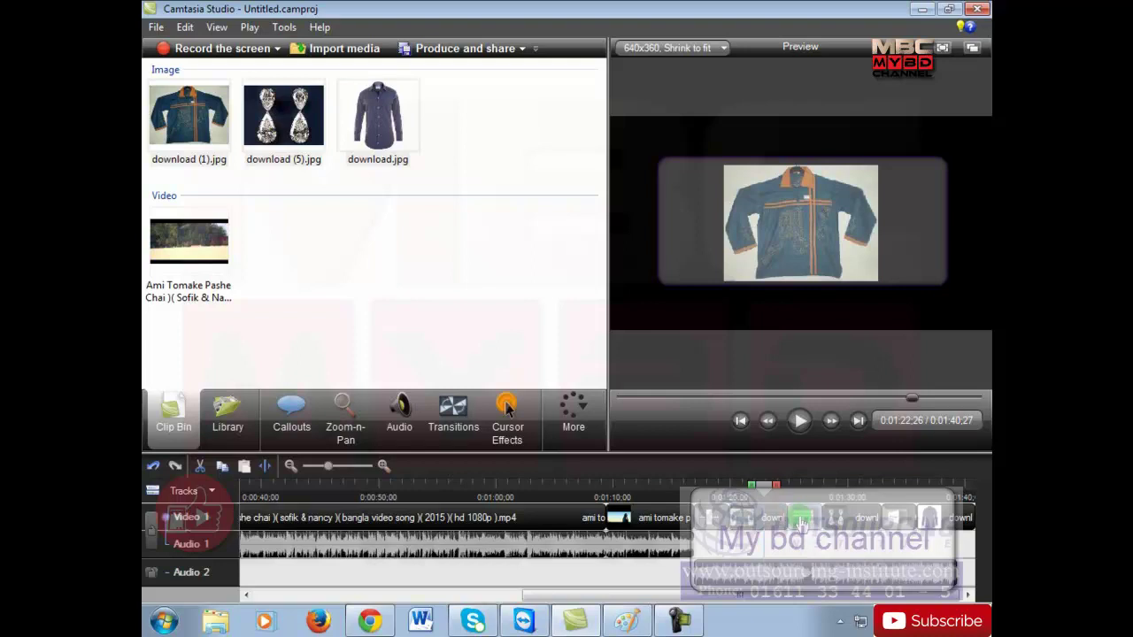
pyautogui.rightClick(801, 524)
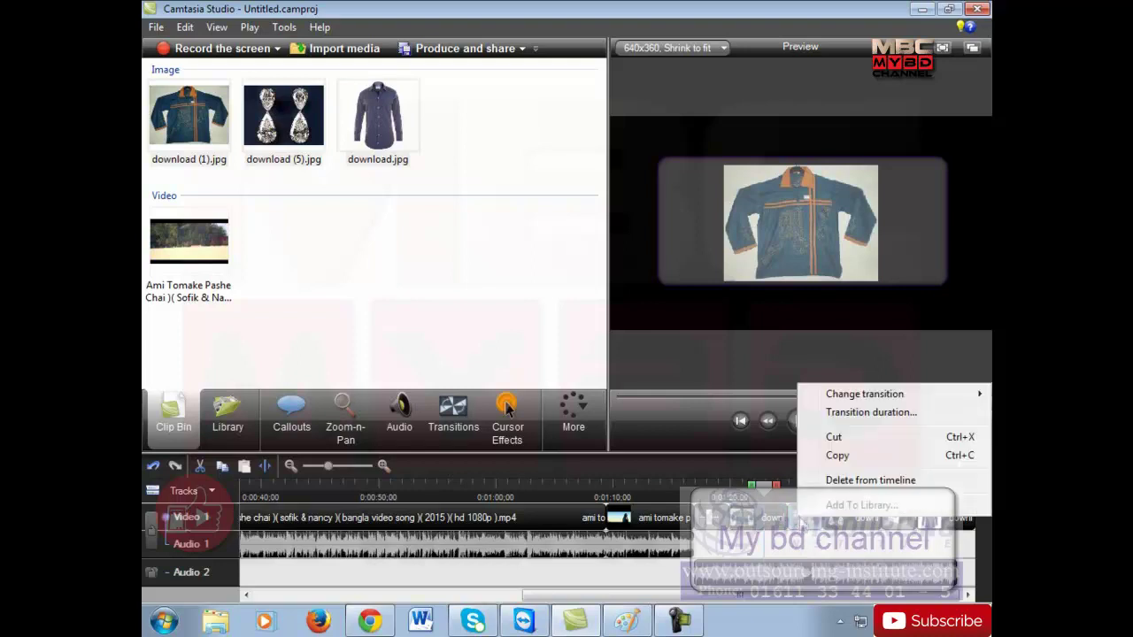
pyautogui.click(852, 412)
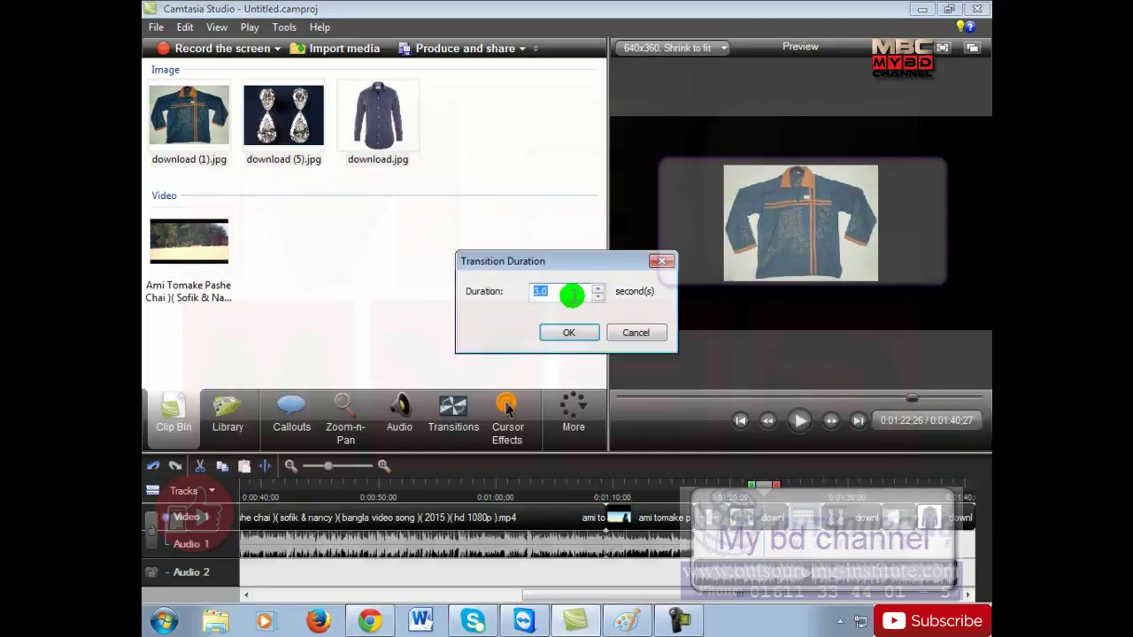
pyautogui.write('10')
pyautogui.click(545, 333)
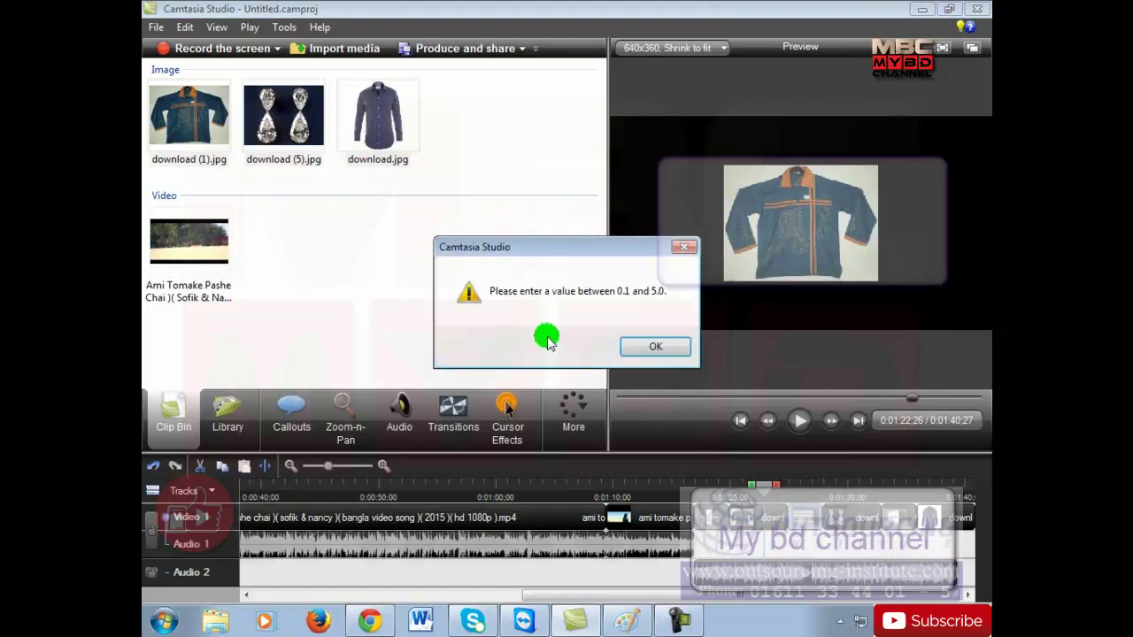
pyautogui.click(644, 347)
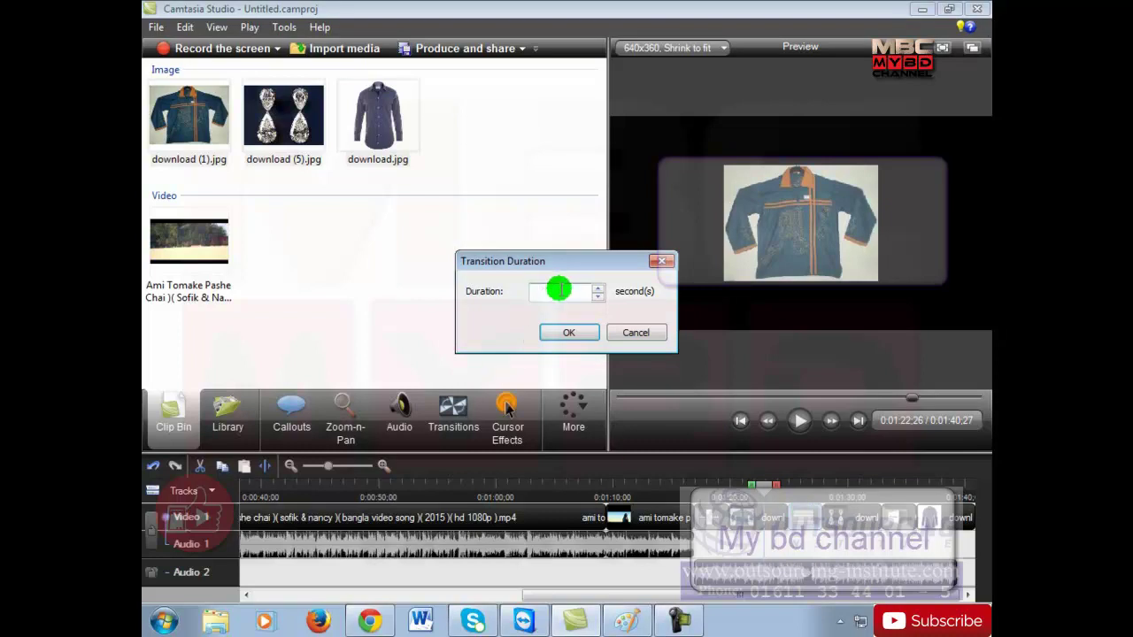
# Try 6 seconds for the Blinds transition, and set its duration to 5 seconds
pyautogui.write('6')
pyautogui.click(546, 332)
pyautogui.click(624, 345)
pyautogui.click(558, 336)
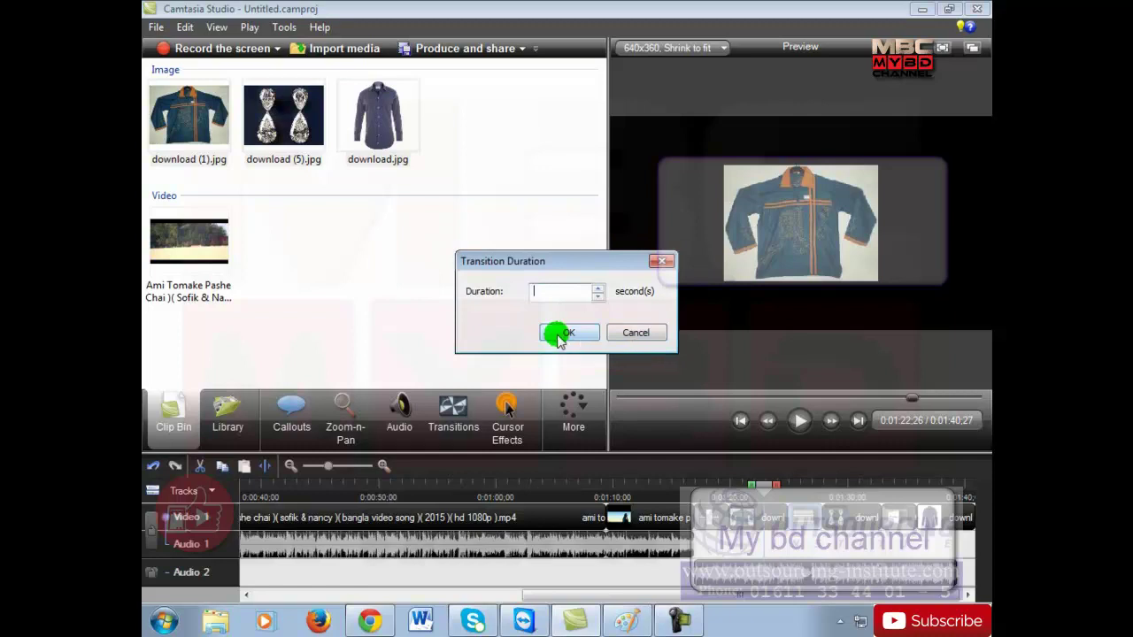
pyautogui.write('5')
pyautogui.click(571, 331)
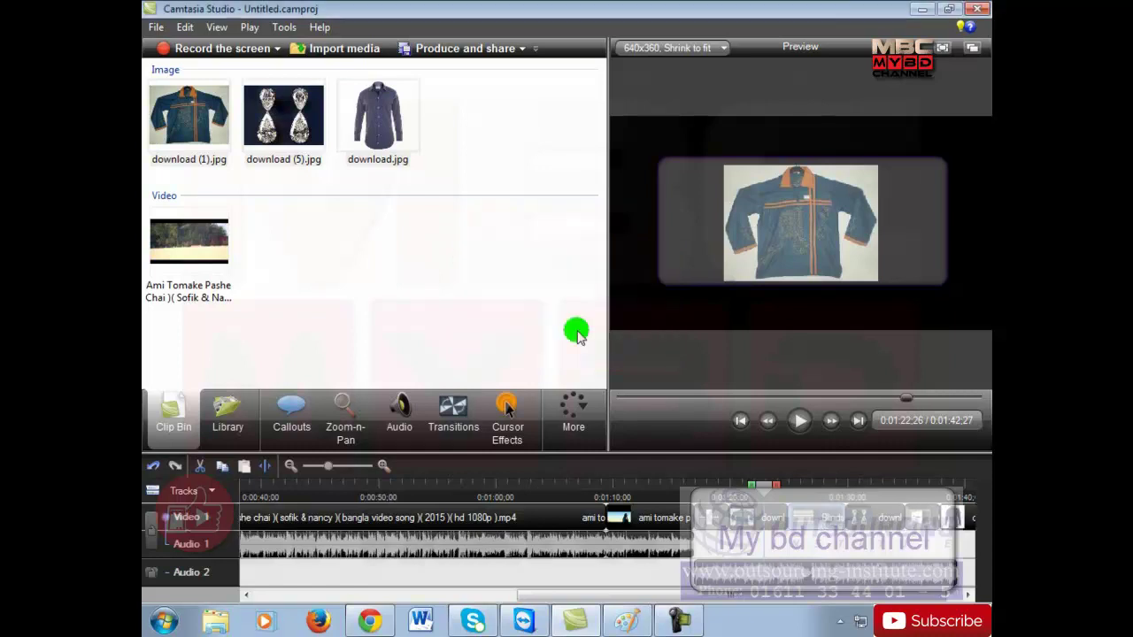
# Play the Blinds transition from about 1:22 and the start of the Cube rotate transition into download.jpg
pyautogui.click(798, 421)
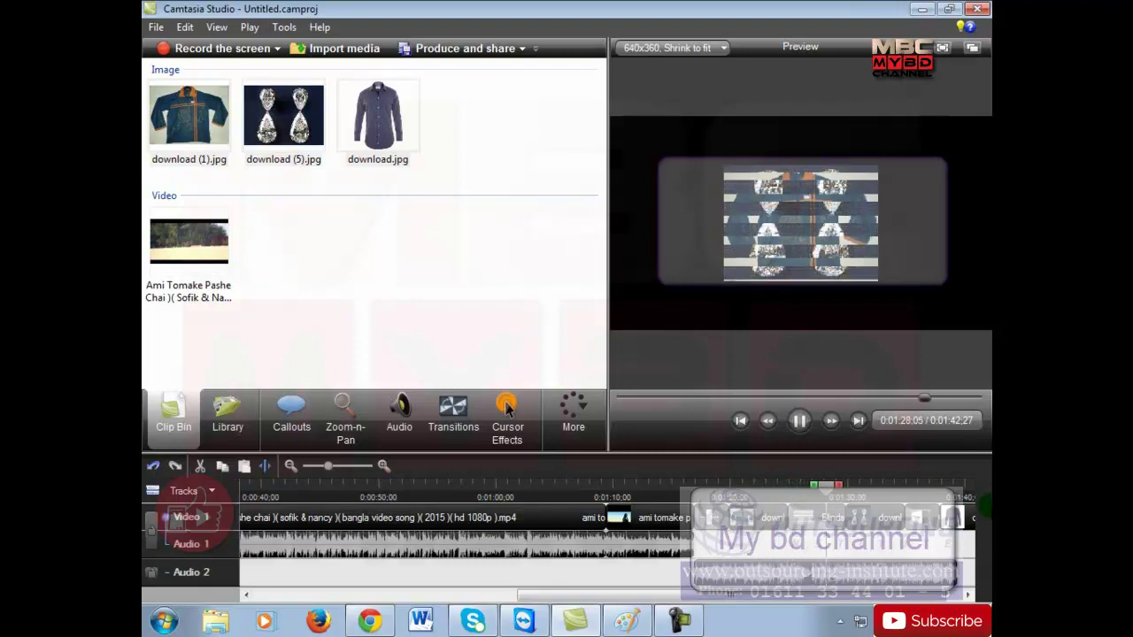
pyautogui.click(801, 423)
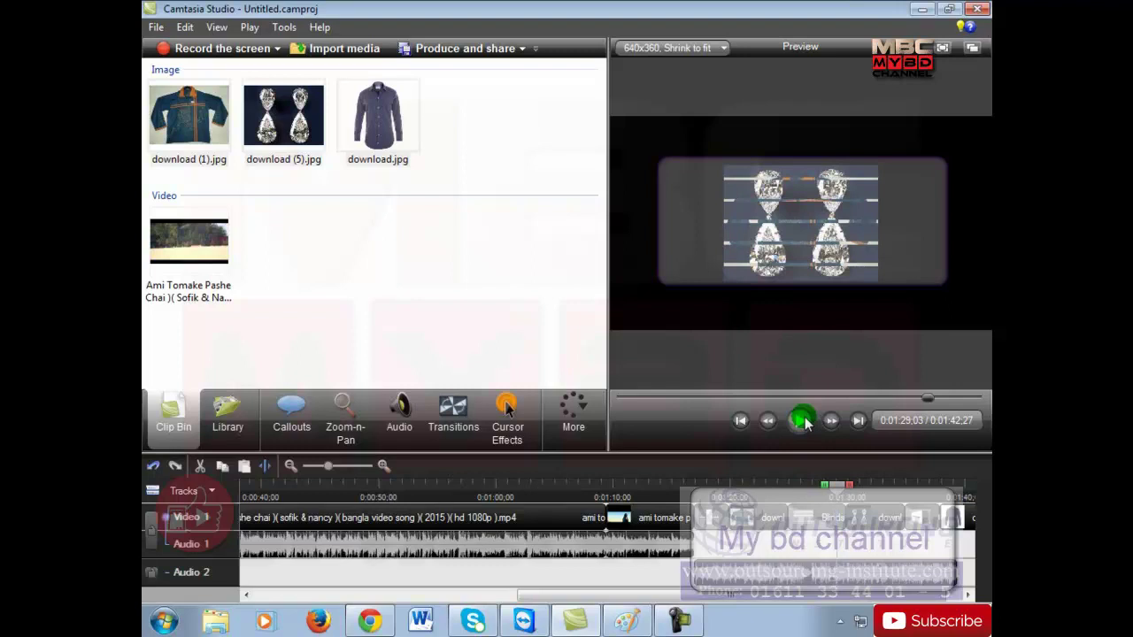
pyautogui.click(901, 488)
pyautogui.click(801, 422)
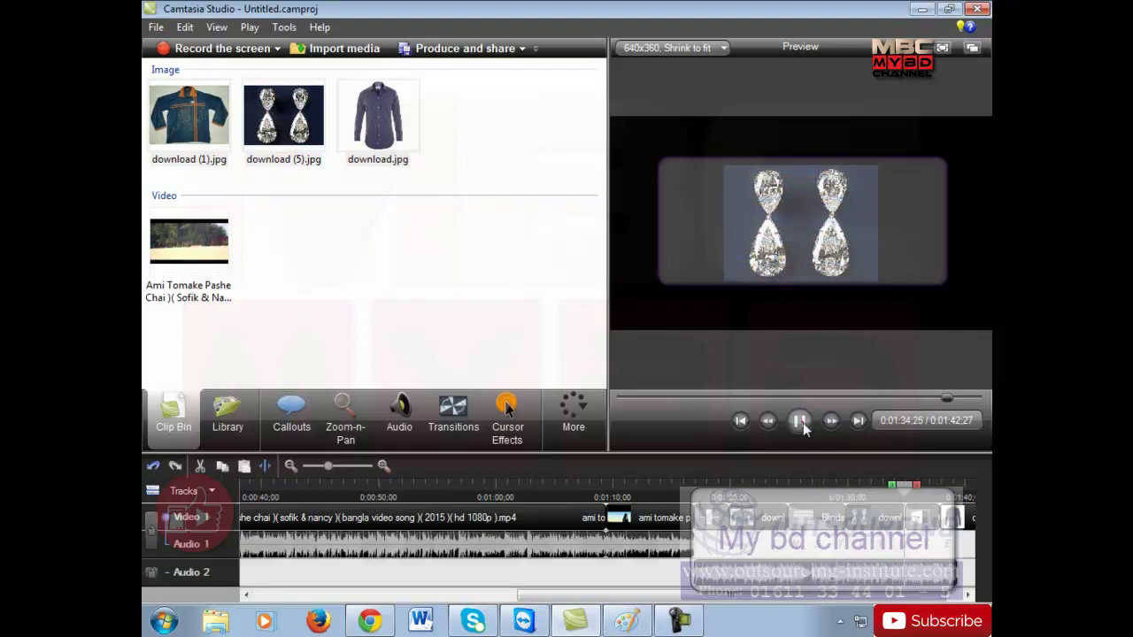
pyautogui.click(800, 422)
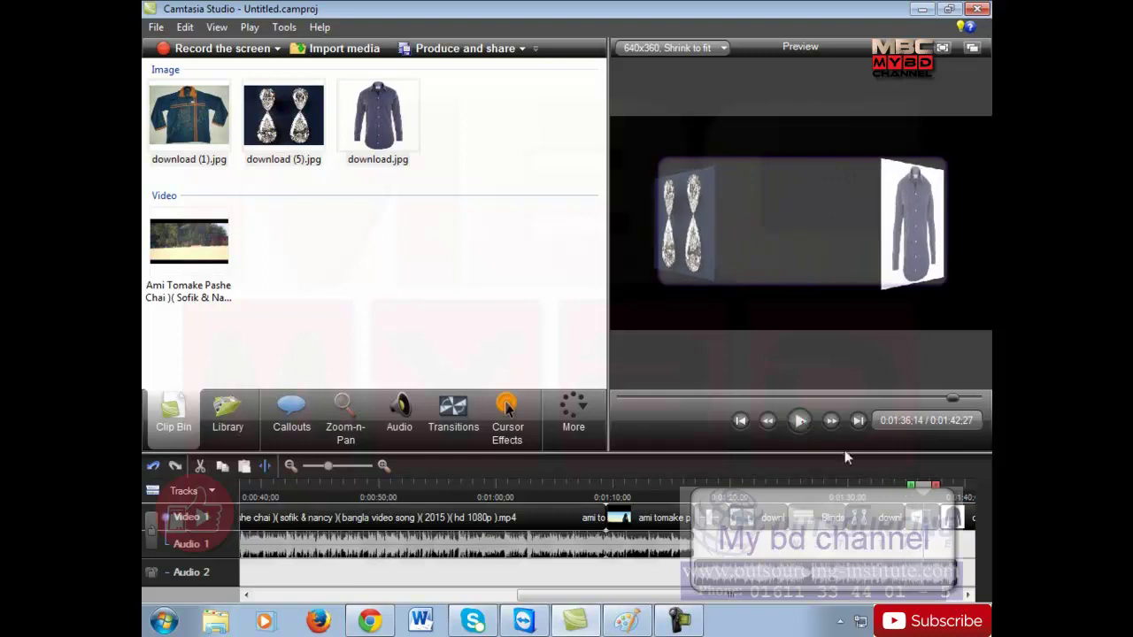
# Set the duration of the Cube rotate transition before download.jpg to 1 second
pyautogui.rightClick(920, 522)
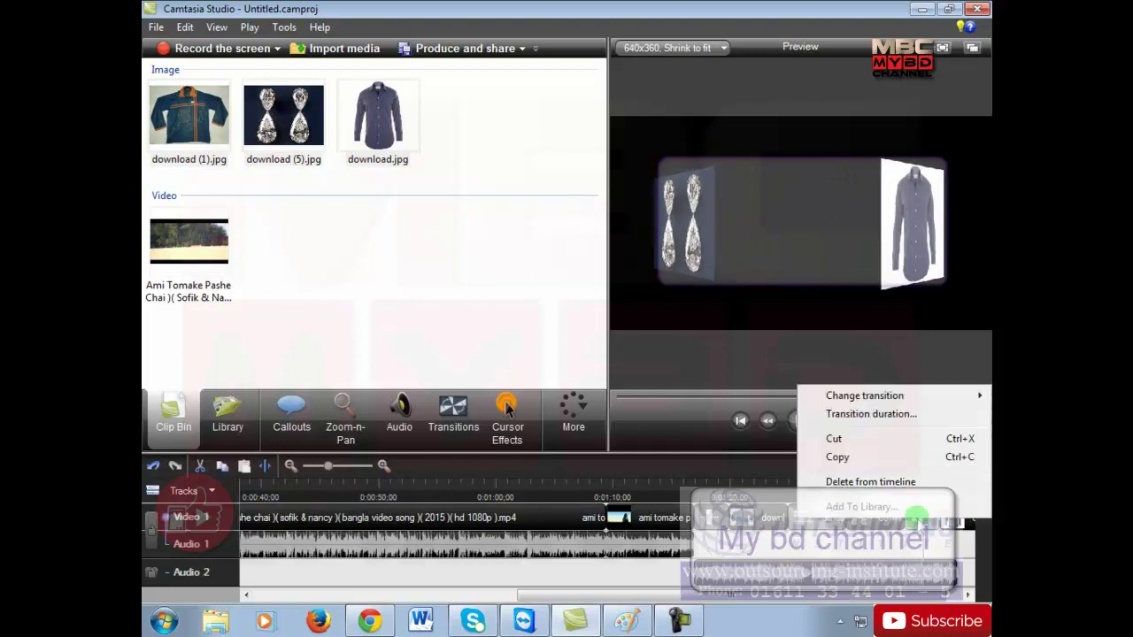
pyautogui.click(892, 415)
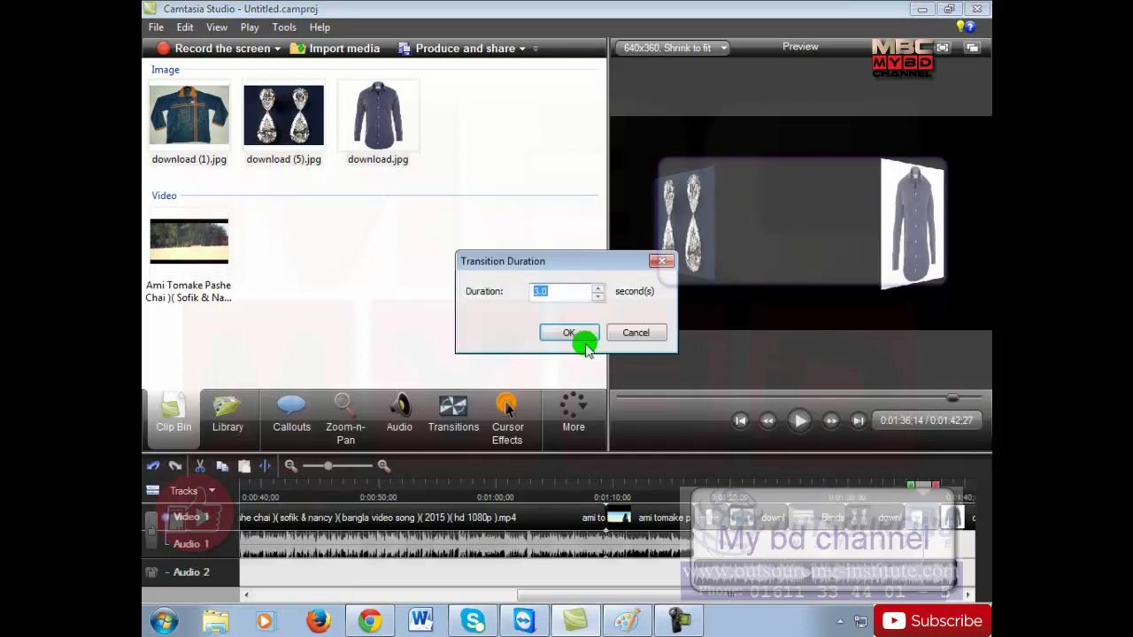
pyautogui.write('1')
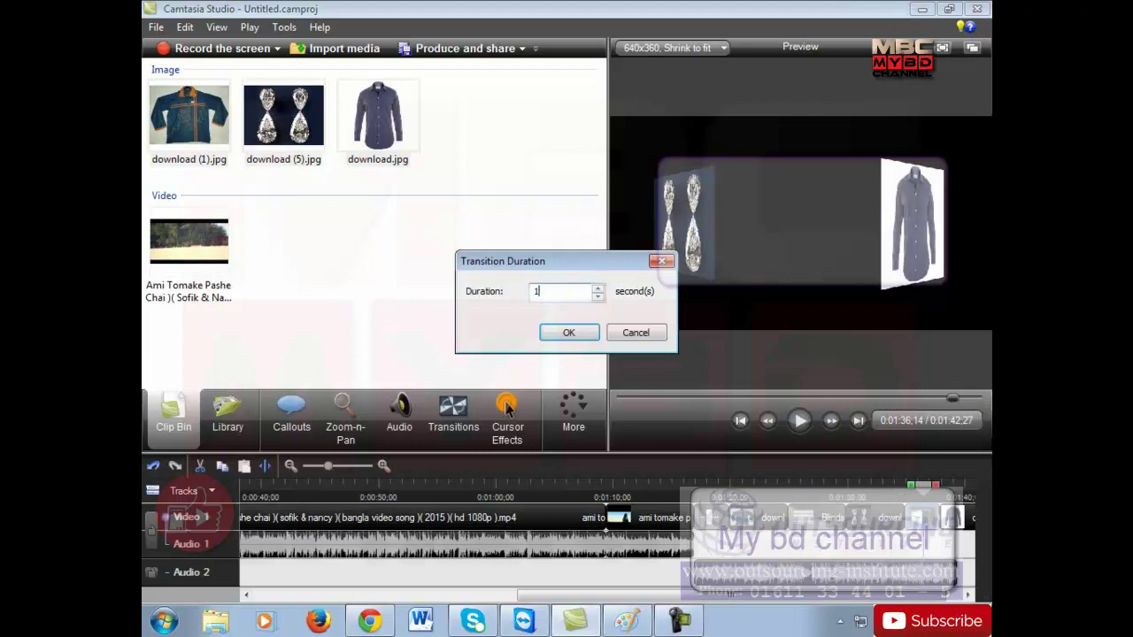
pyautogui.click(571, 333)
# Play the shortened Cube rotate transition from just before download.jpg
pyautogui.click(903, 493)
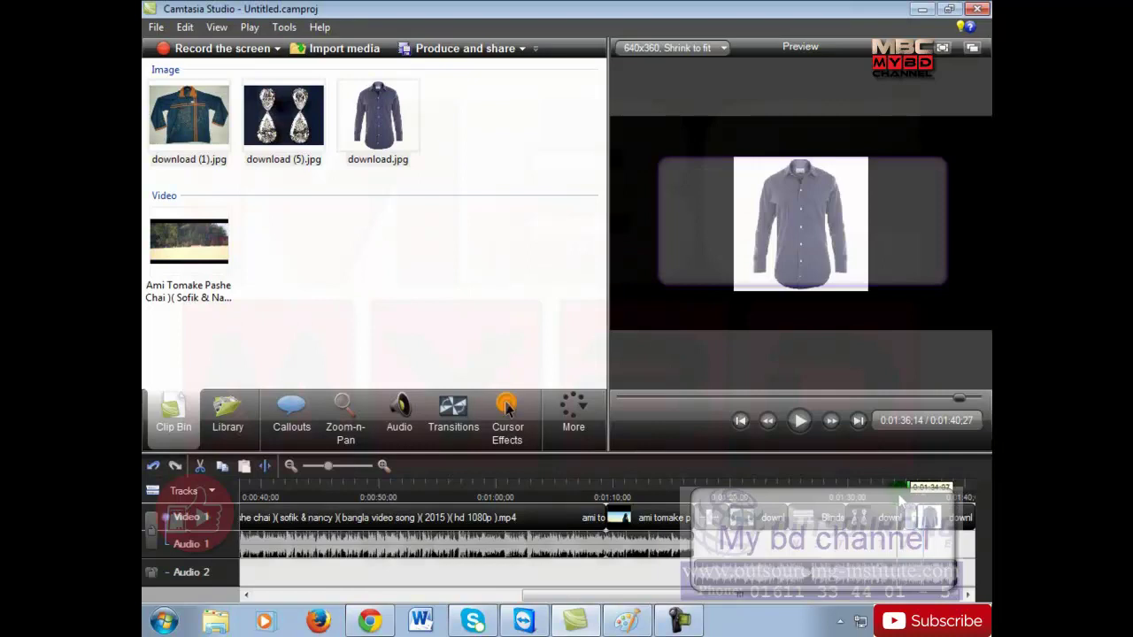
pyautogui.click(897, 493)
pyautogui.click(798, 421)
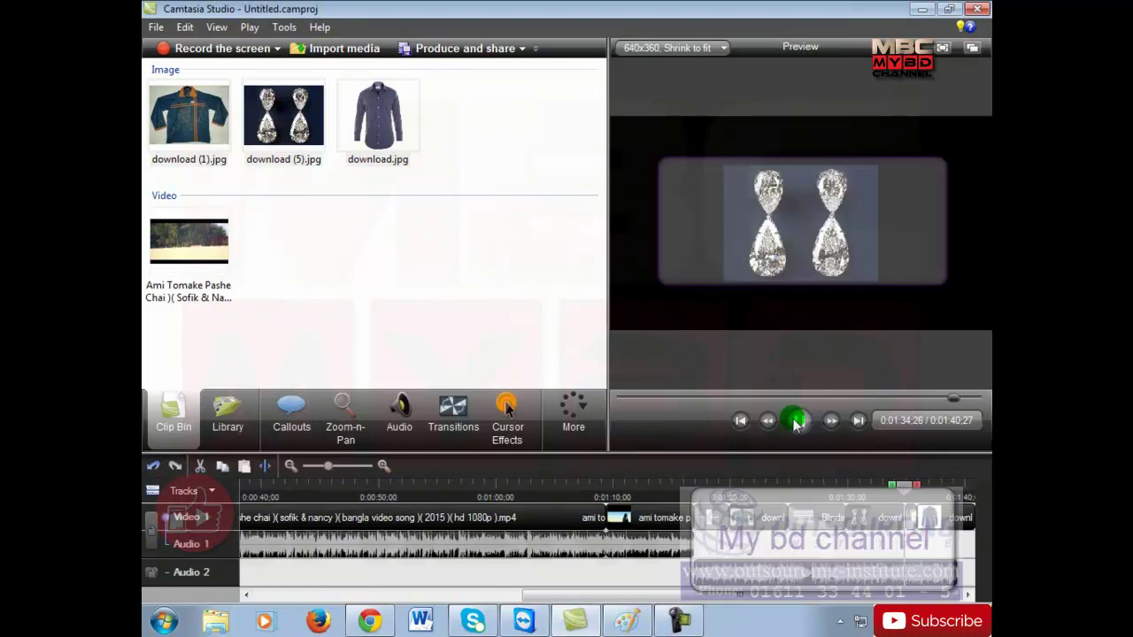
pyautogui.click(797, 423)
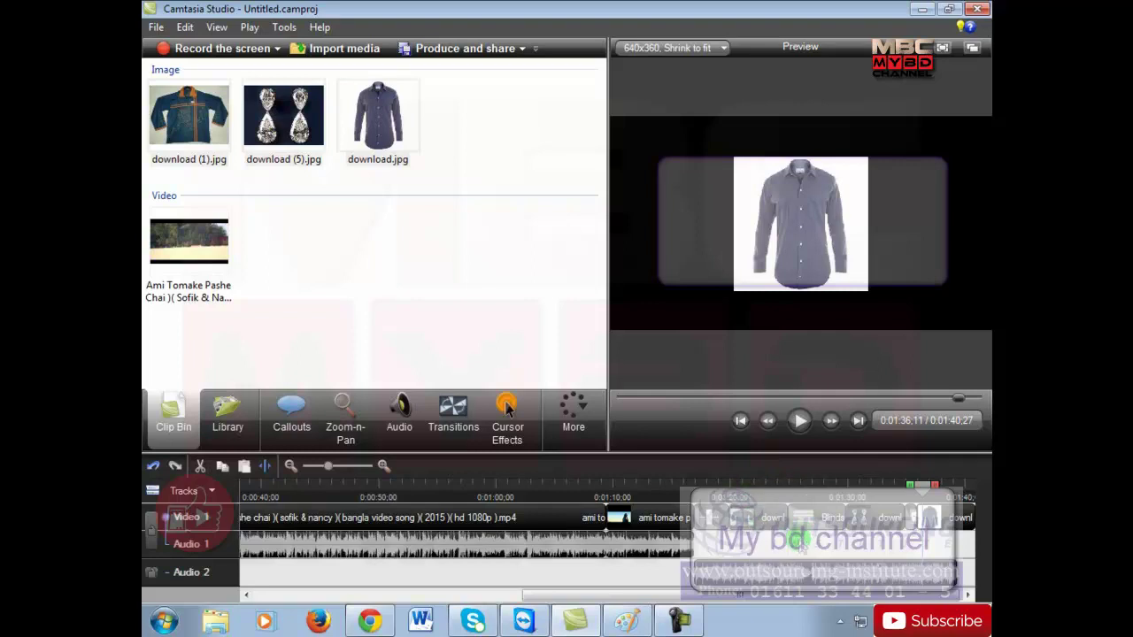
# Set the image duration of download (1).jpg on the timeline to 10 seconds
pyautogui.click(750, 494)
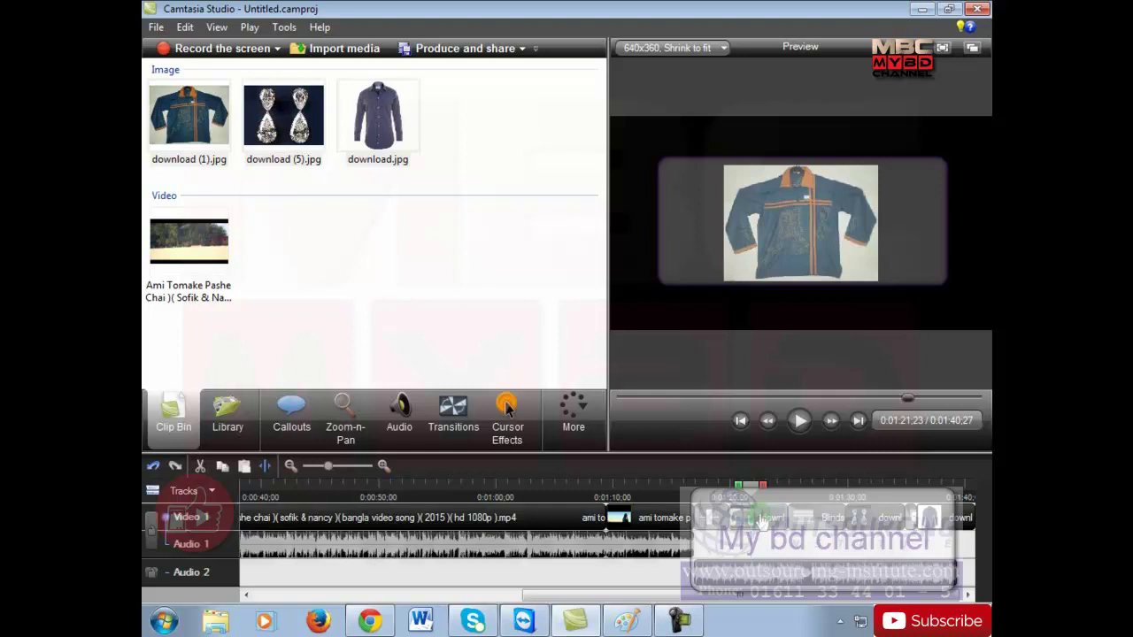
pyautogui.rightClick(762, 521)
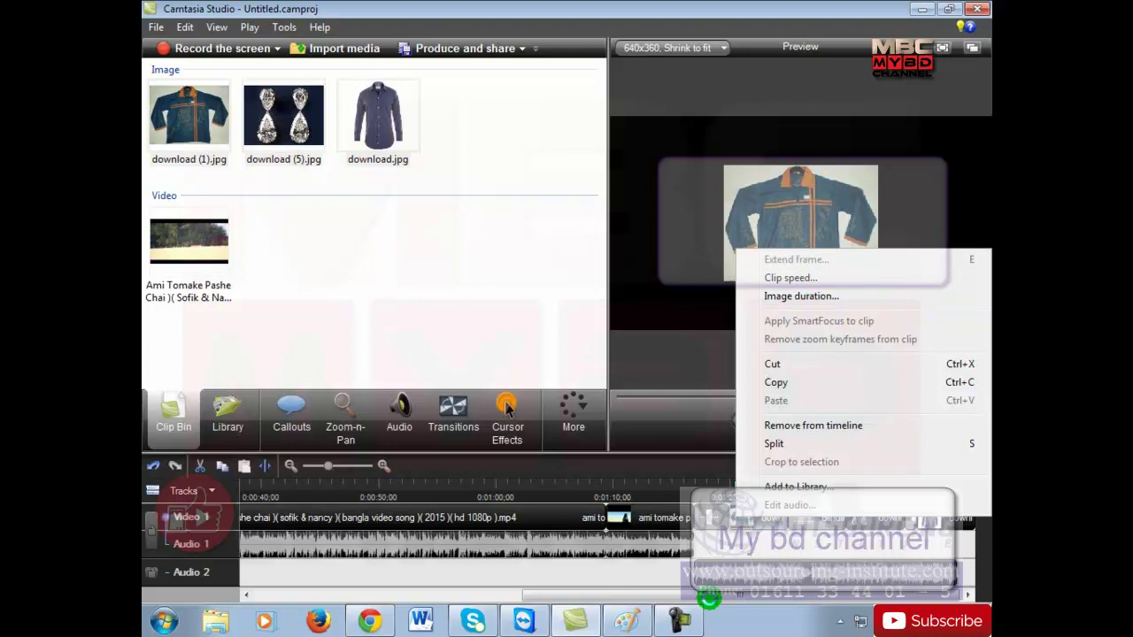
pyautogui.click(704, 478)
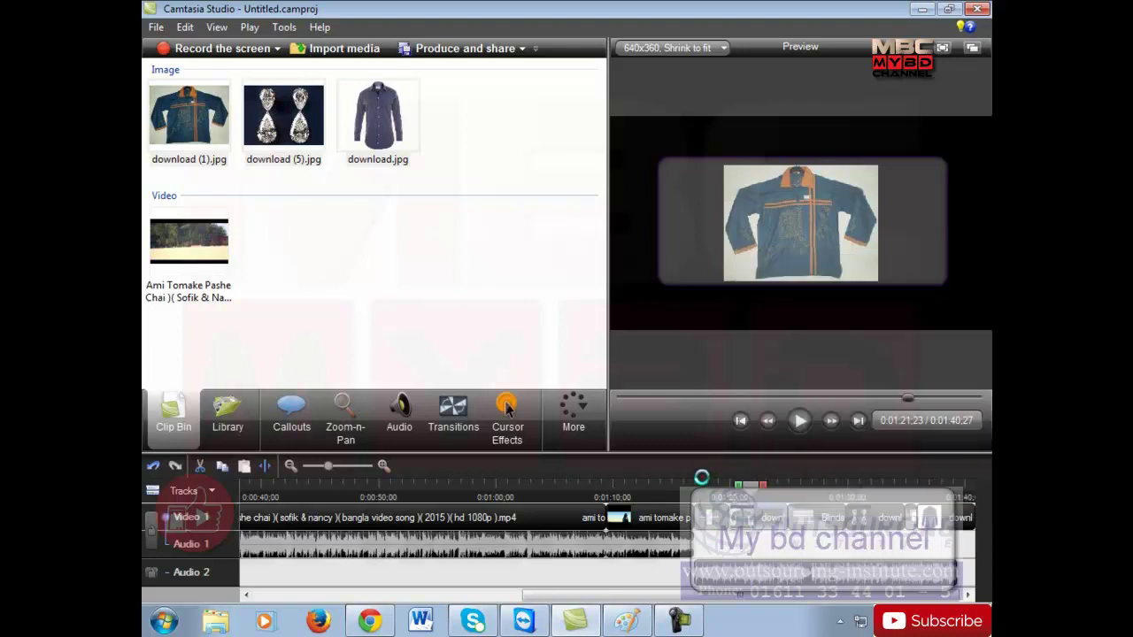
pyautogui.rightClick(759, 526)
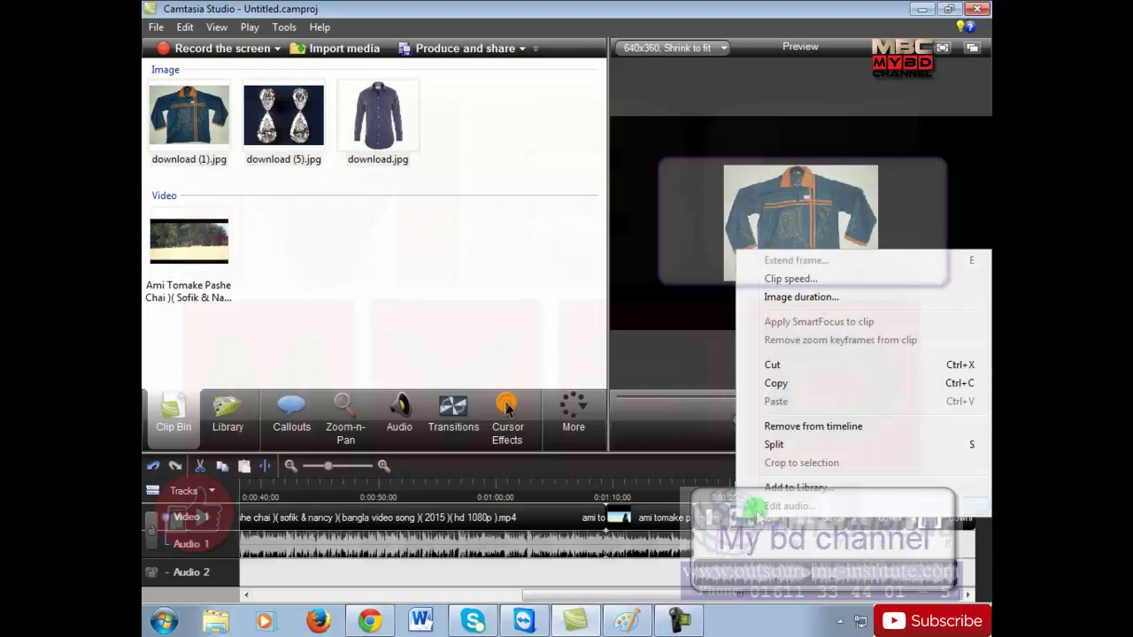
pyautogui.click(797, 297)
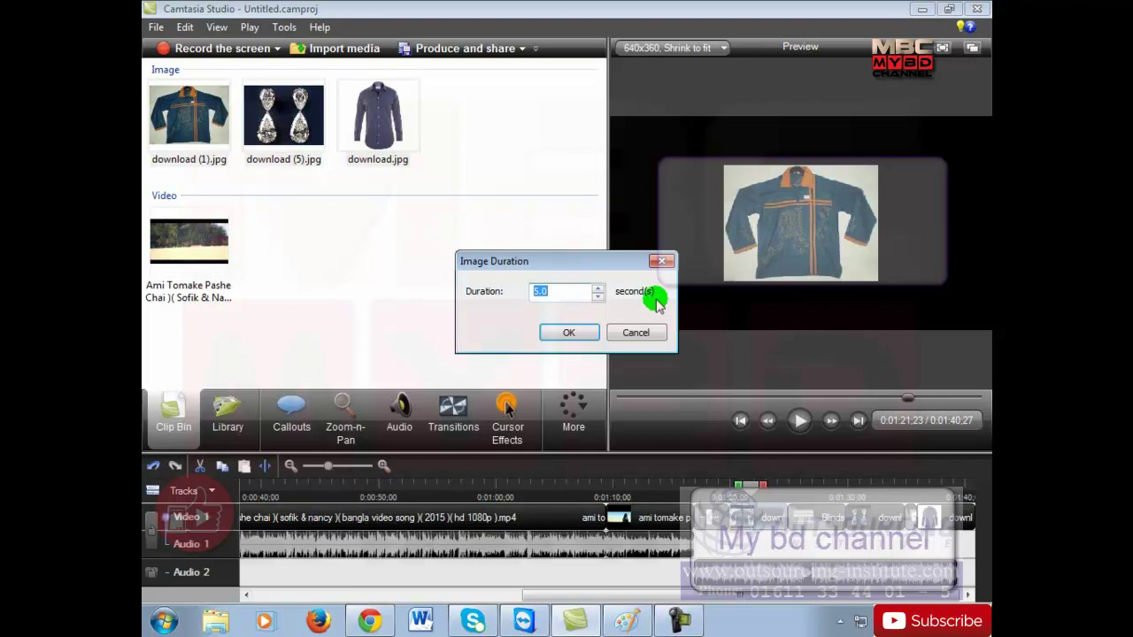
pyautogui.write('10')
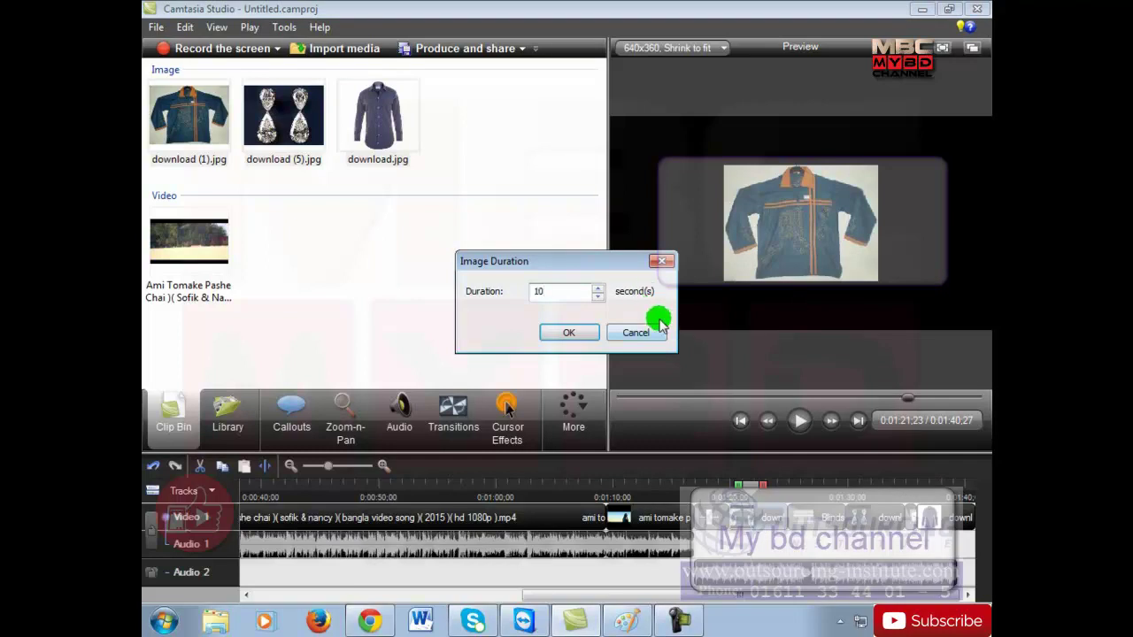
pyautogui.click(569, 332)
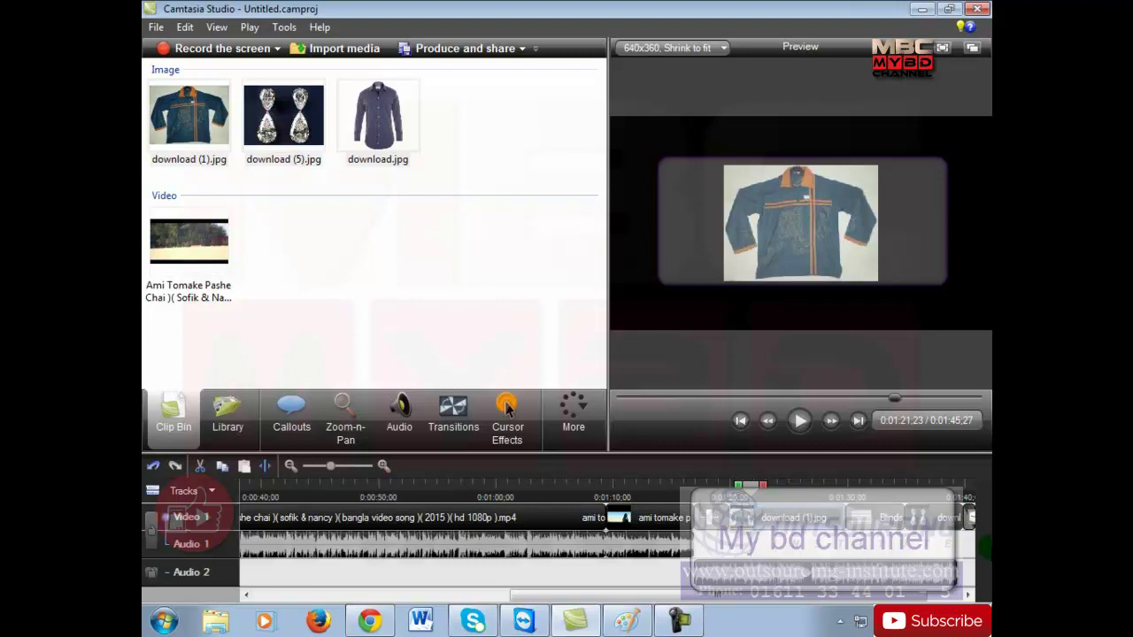
# Scrub through the lengthened download (1).jpg clip and back over the song video to about 0:39
pyautogui.click(864, 494)
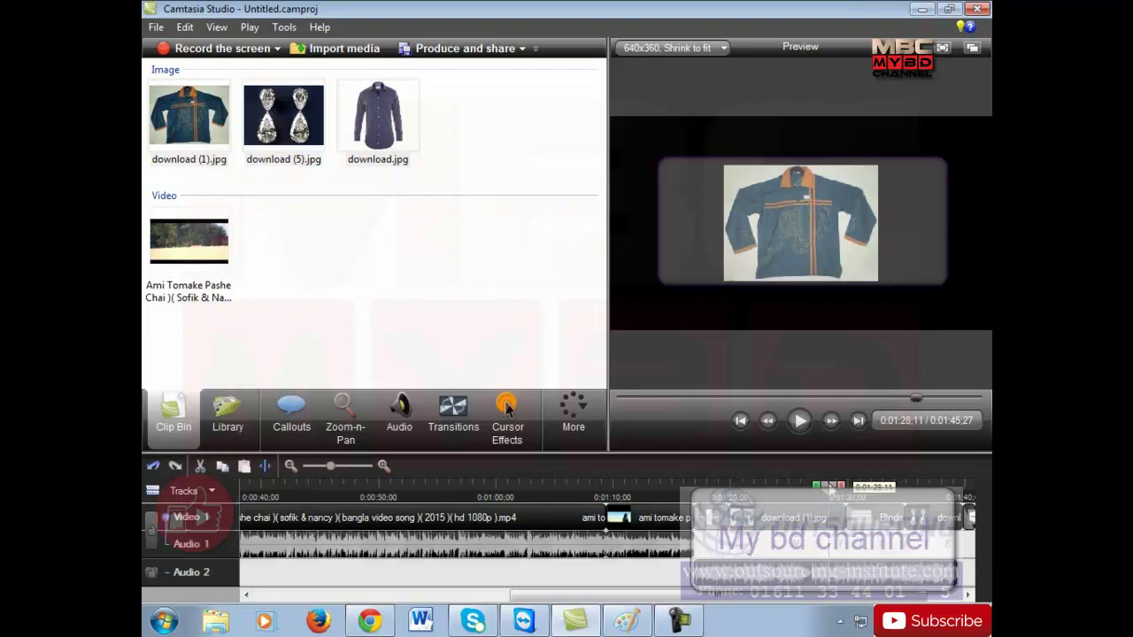
pyautogui.moveTo(863, 494); pyautogui.dragTo(927, 490)
pyautogui.moveTo(807, 485); pyautogui.dragTo(424, 498)
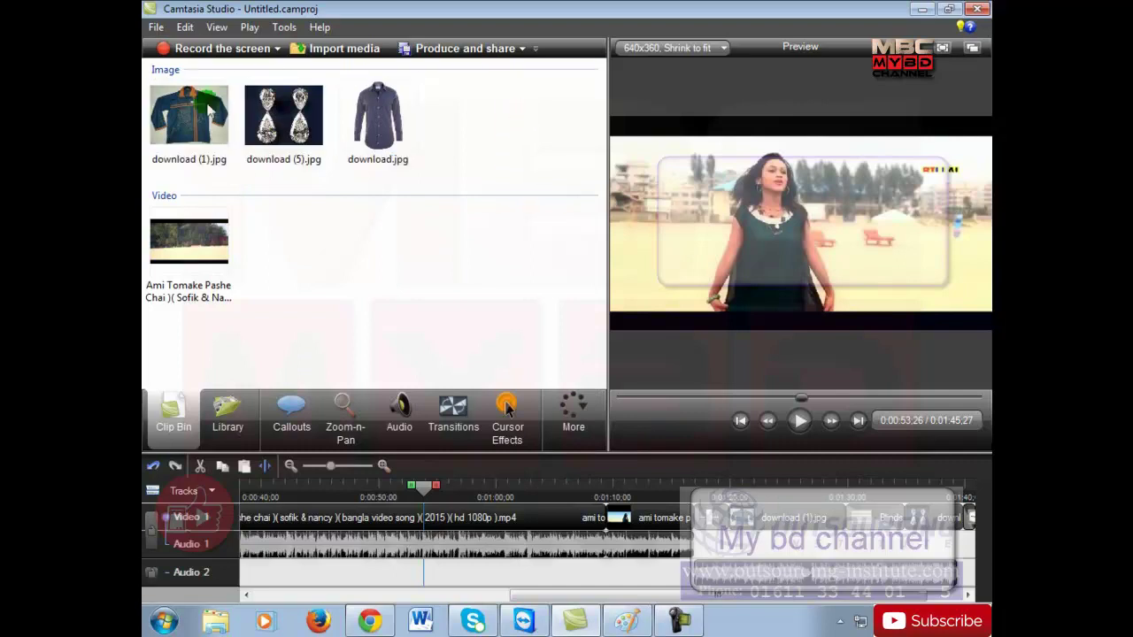
pyautogui.click(196, 258)
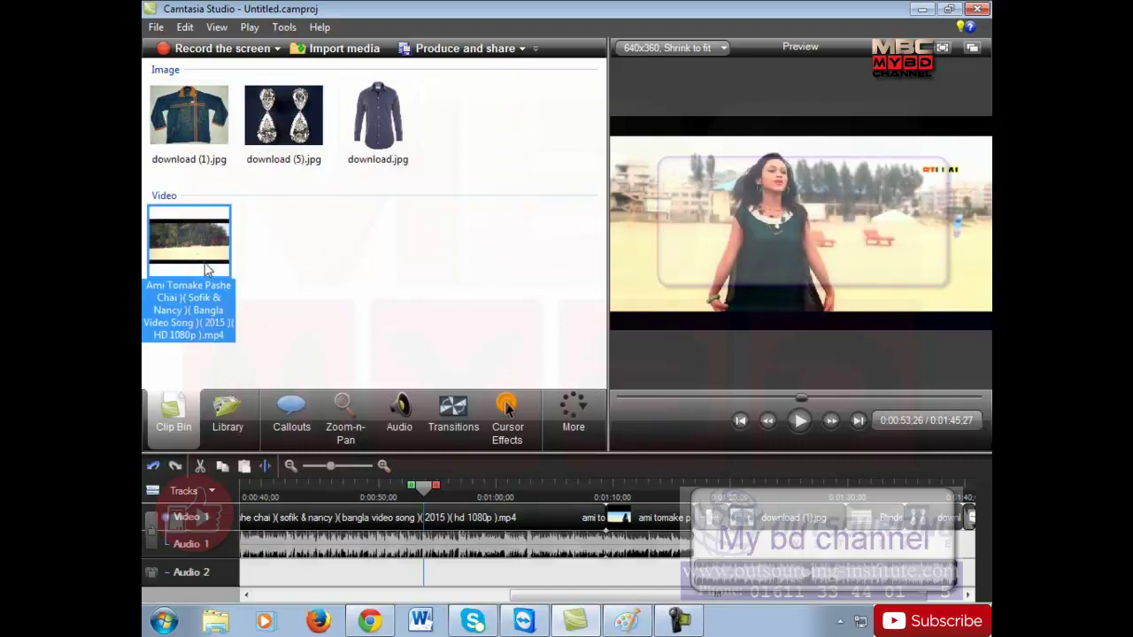
pyautogui.click(403, 254)
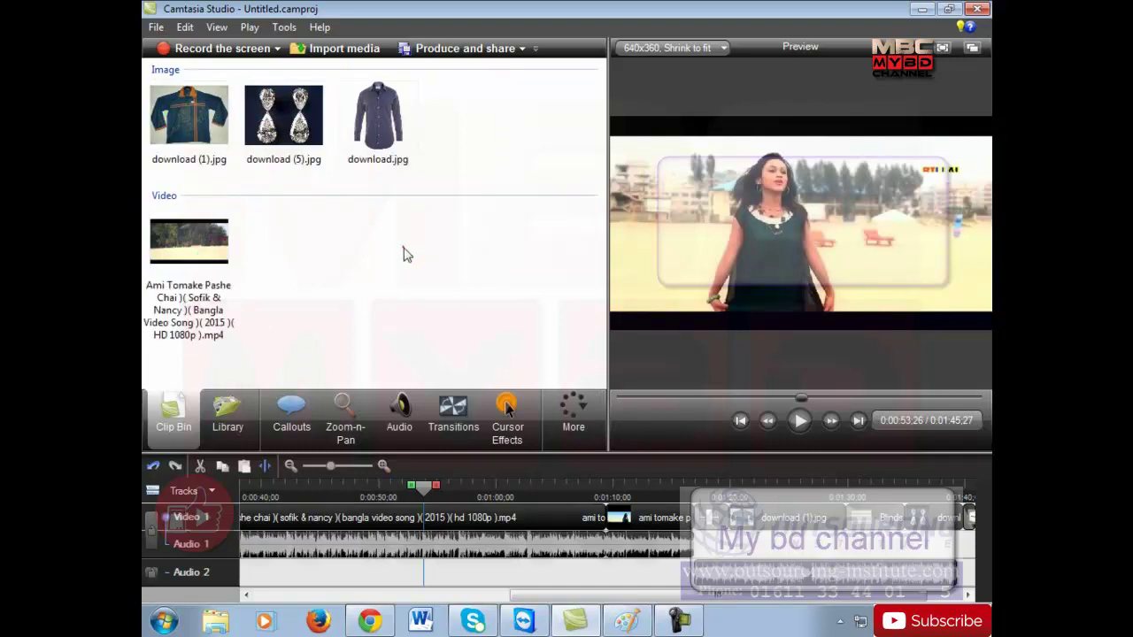
pyautogui.click(343, 486)
pyautogui.moveTo(297, 498); pyautogui.dragTo(256, 497)
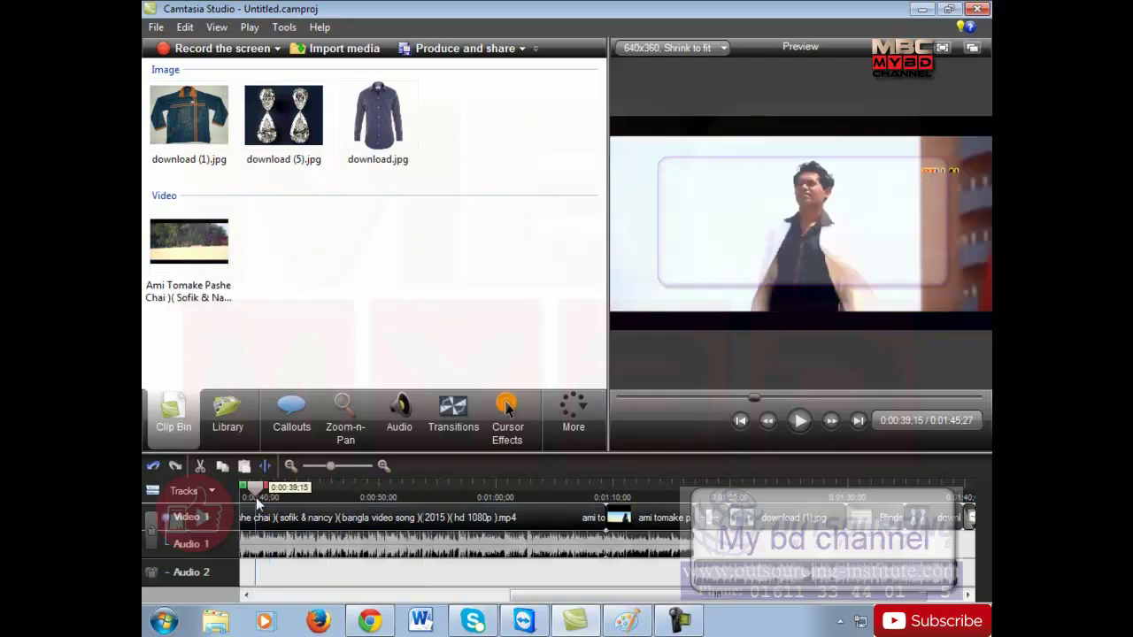
# Move the playhead to the end of the project and show the list of additional editing features
pyautogui.click(291, 465)
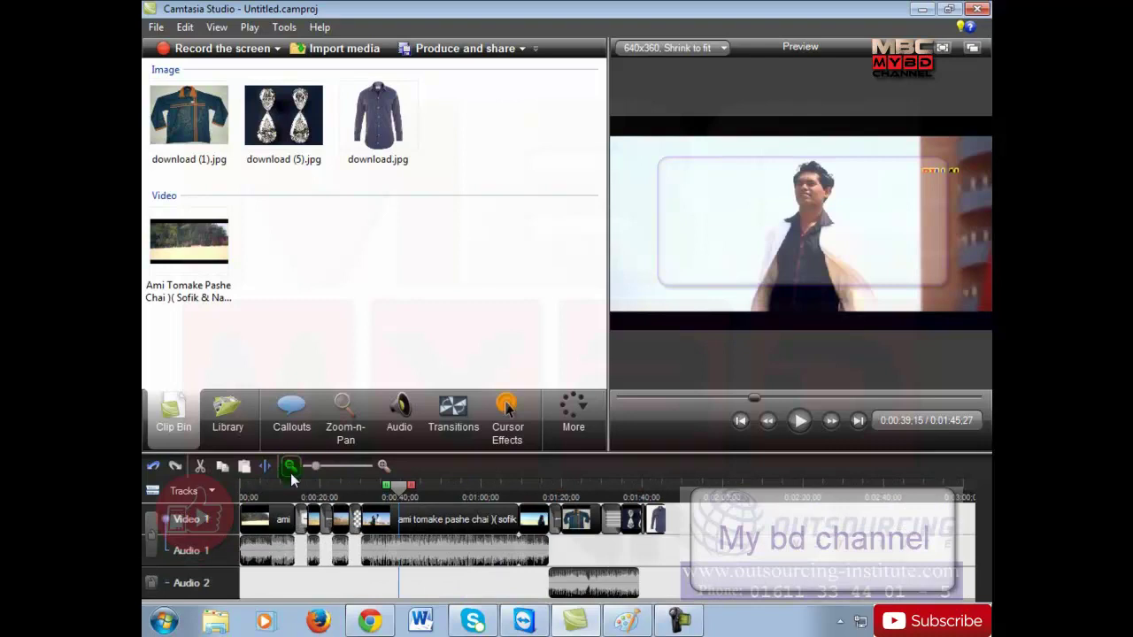
pyautogui.click(686, 492)
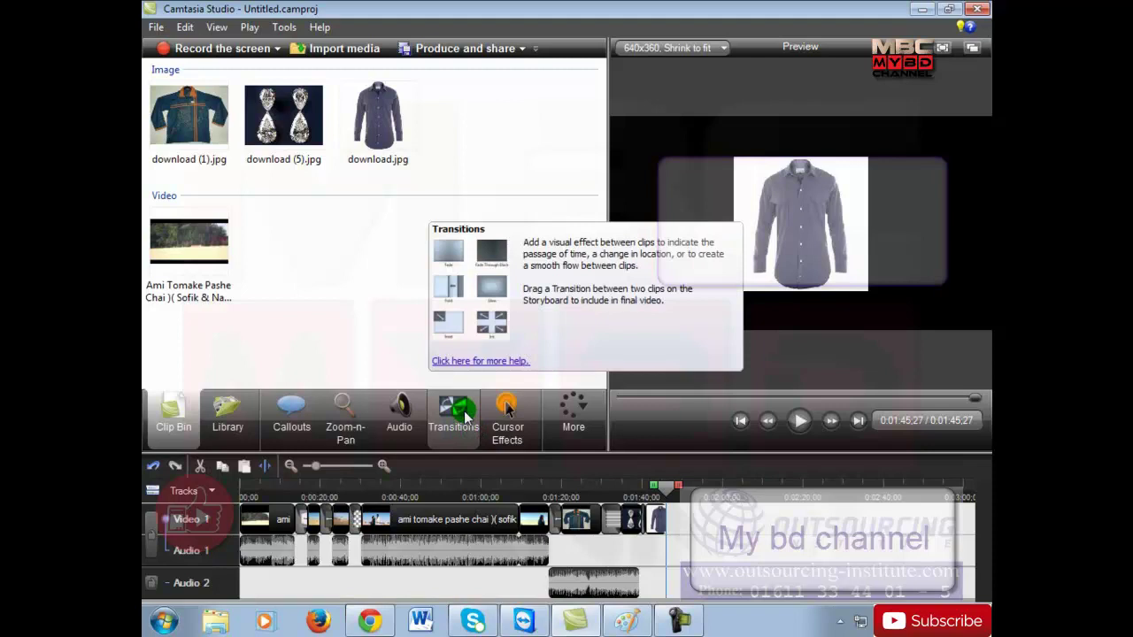
pyautogui.click(261, 512)
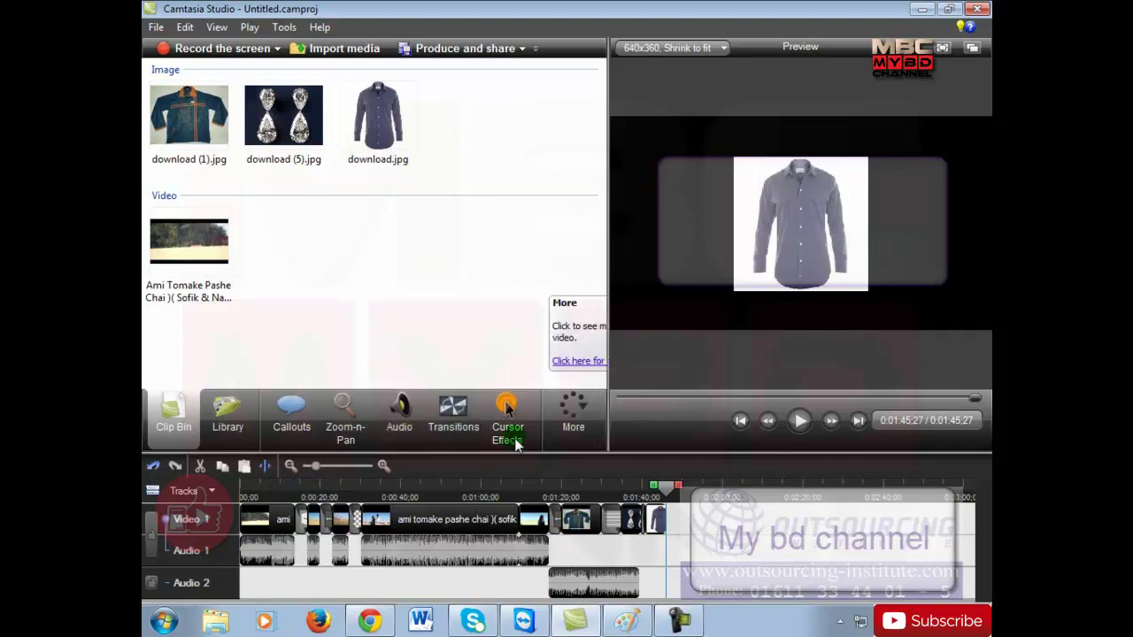
pyautogui.click(571, 429)
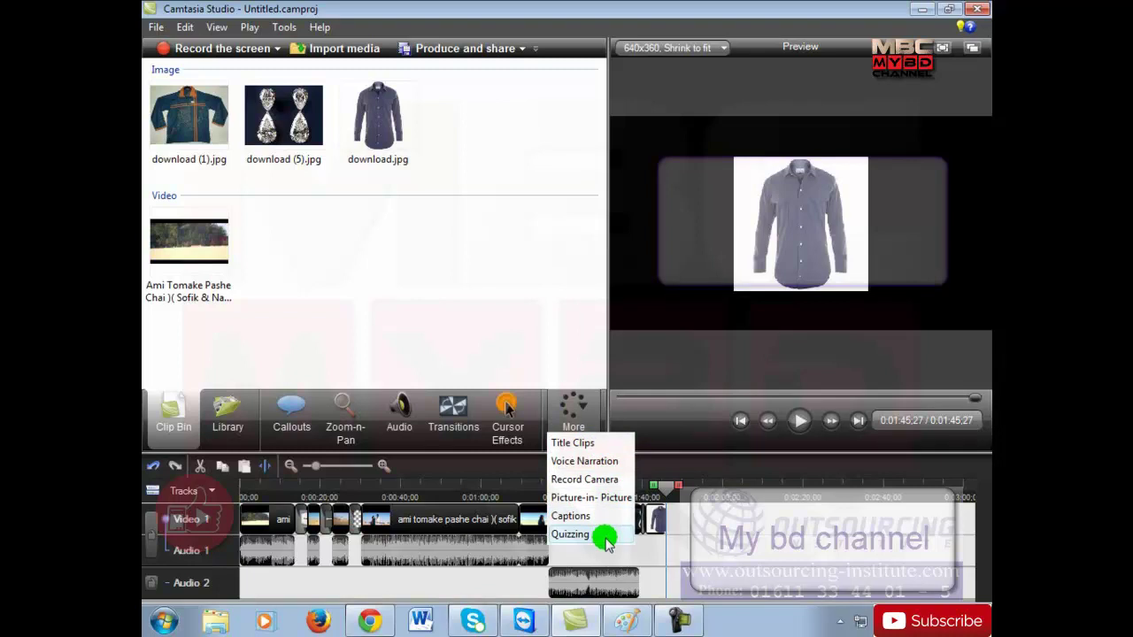
# Dismiss the additional features list and scrub the song video from its start through 0:30 to about 1:10
pyautogui.click(692, 436)
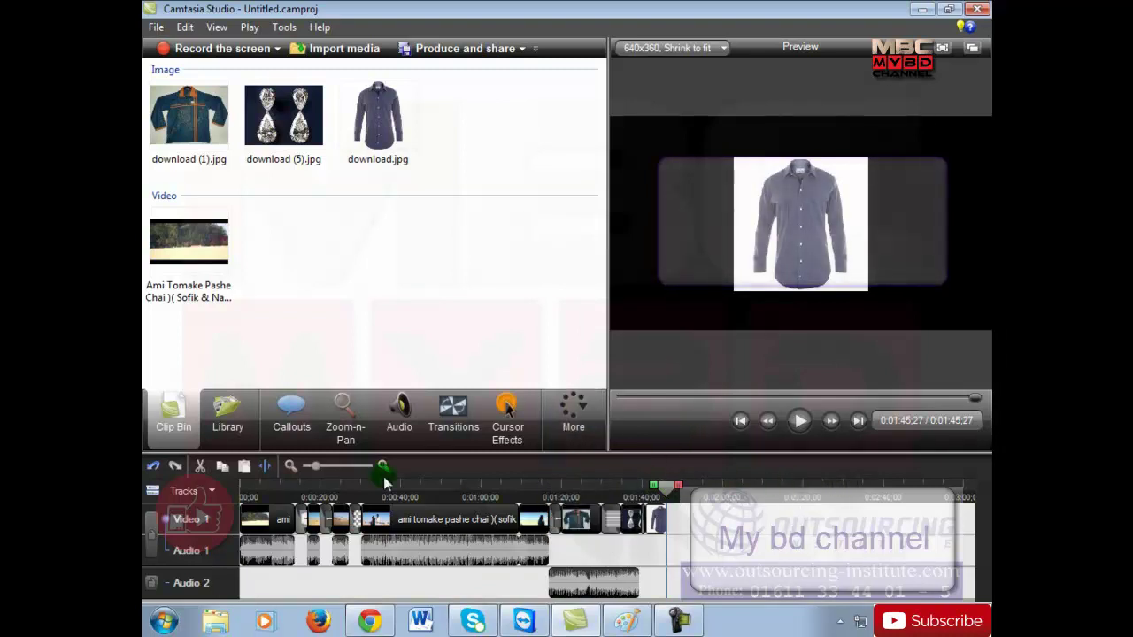
pyautogui.click(264, 494)
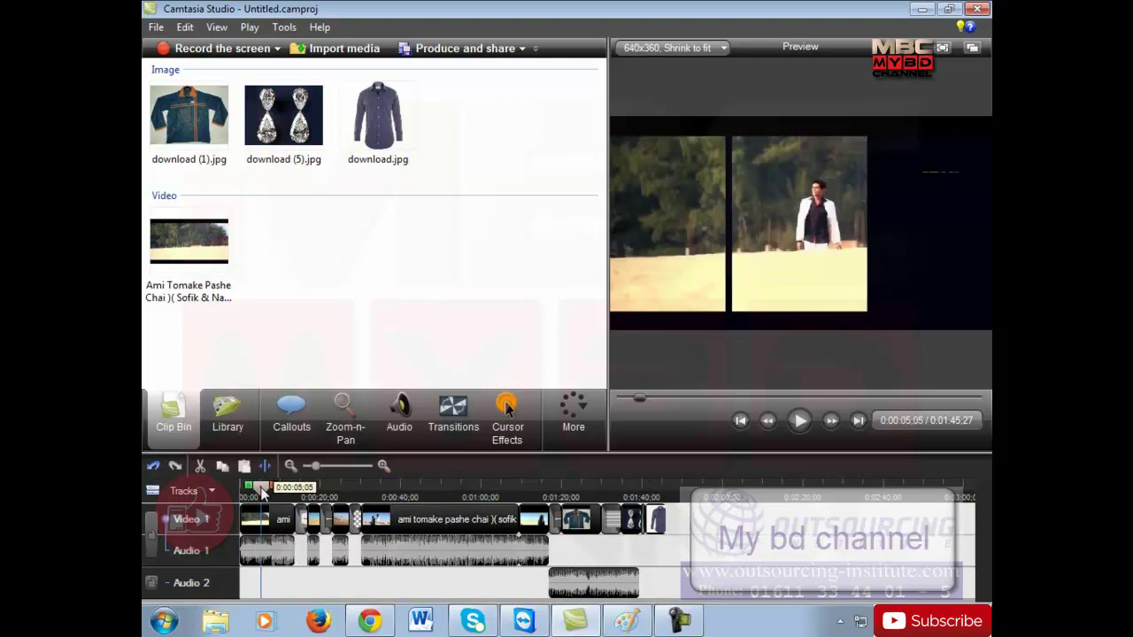
pyautogui.moveTo(266, 493); pyautogui.dragTo(240, 494)
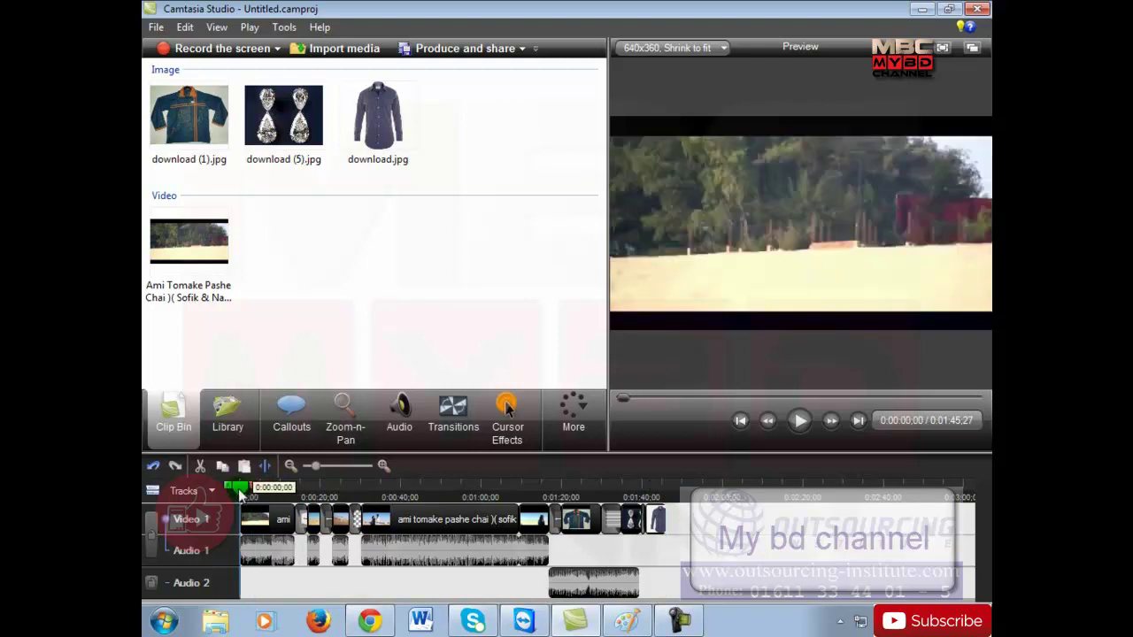
pyautogui.moveTo(238, 489); pyautogui.dragTo(361, 488)
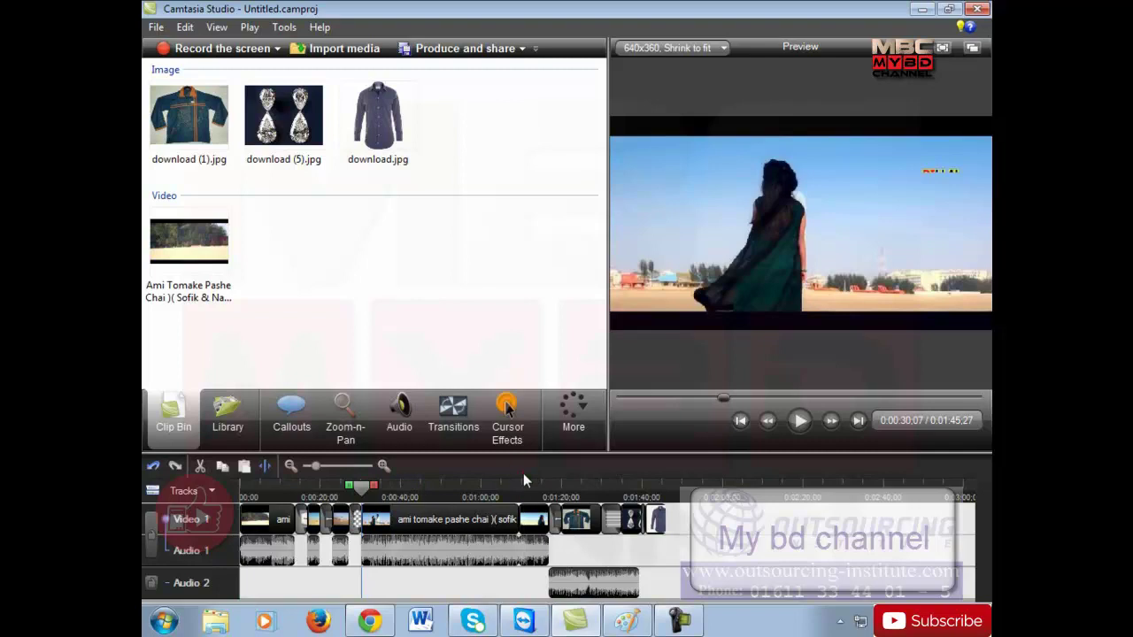
pyautogui.click(523, 488)
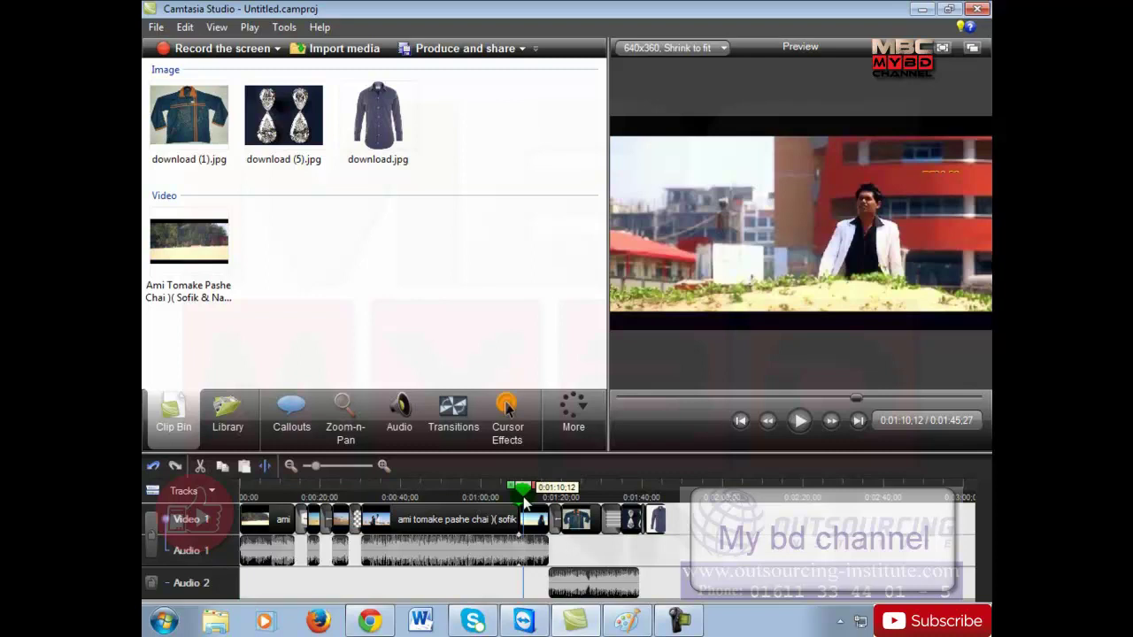
# Switch to Chrome and search Google for "video transitions free" in place of the ocean wave animation query
pyautogui.click(370, 620)
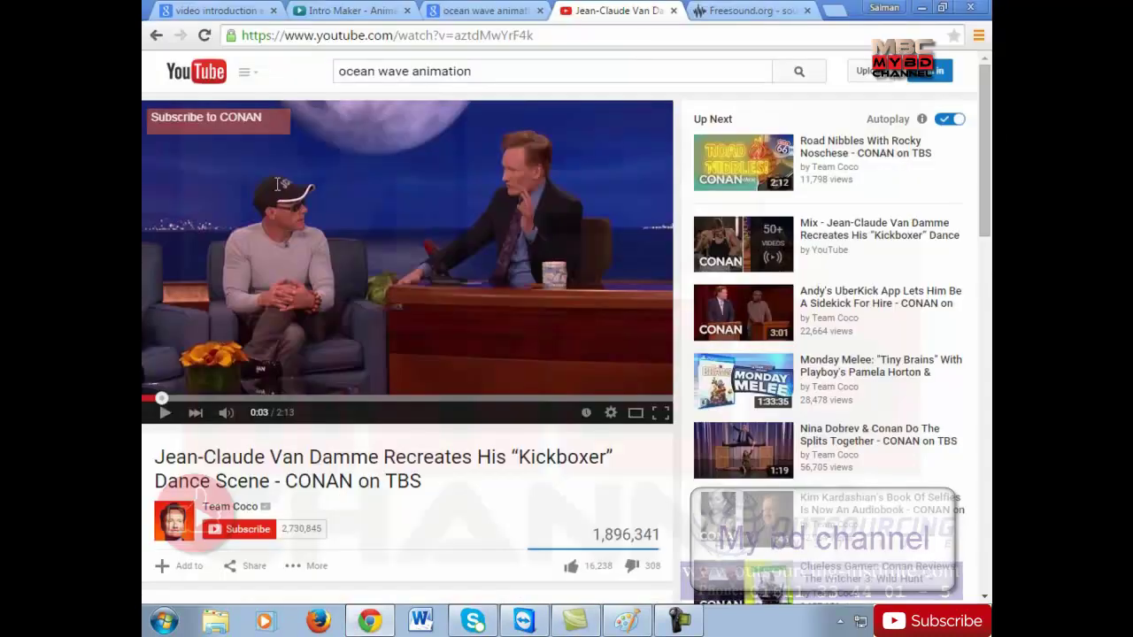
pyautogui.click(482, 11)
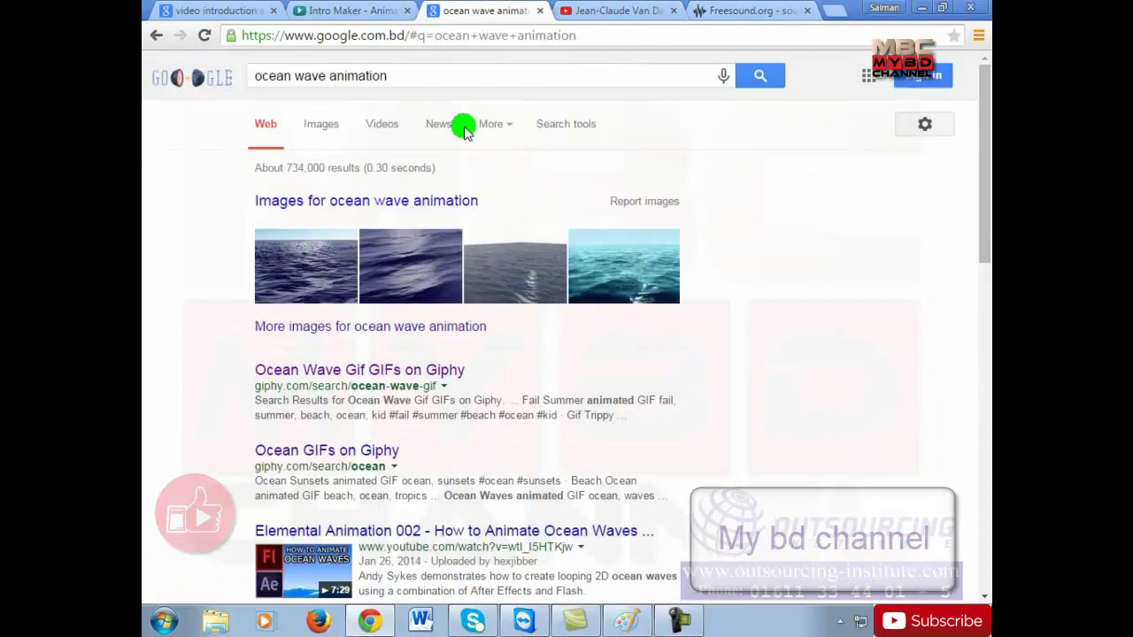
pyautogui.tripleClick(412, 76)
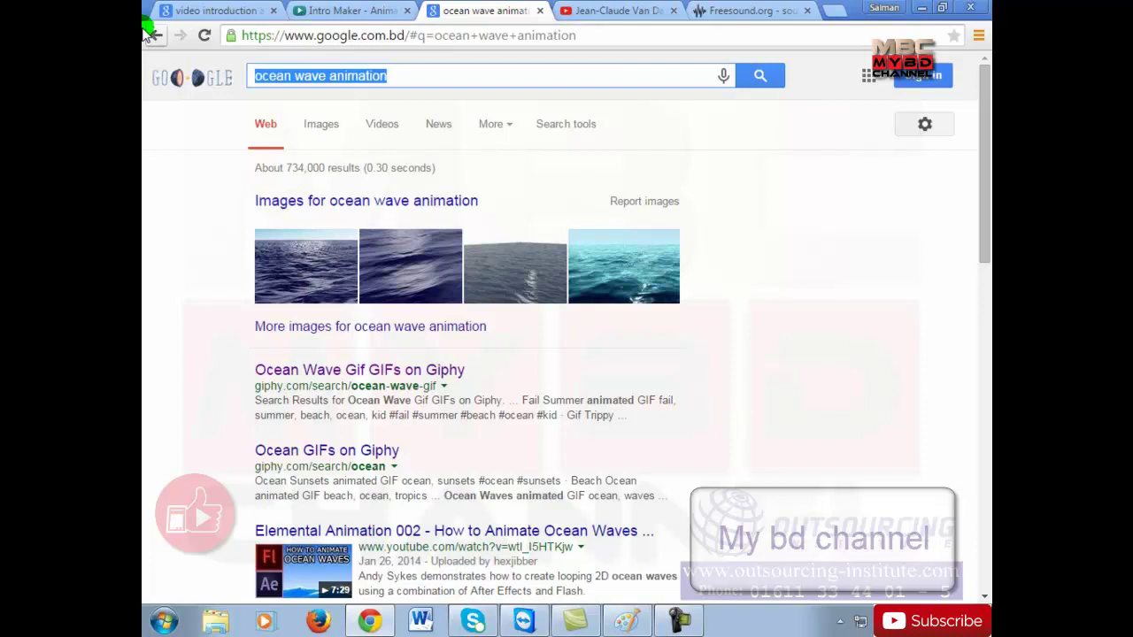
pyautogui.write('video')
pyautogui.write('trans')
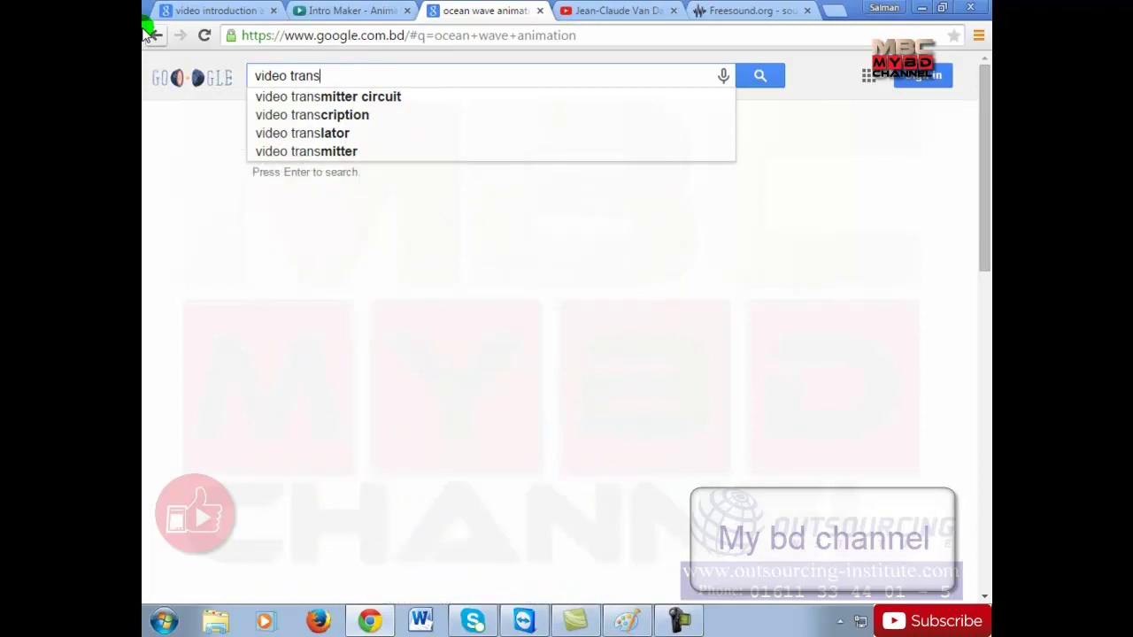
pyautogui.write('ition')
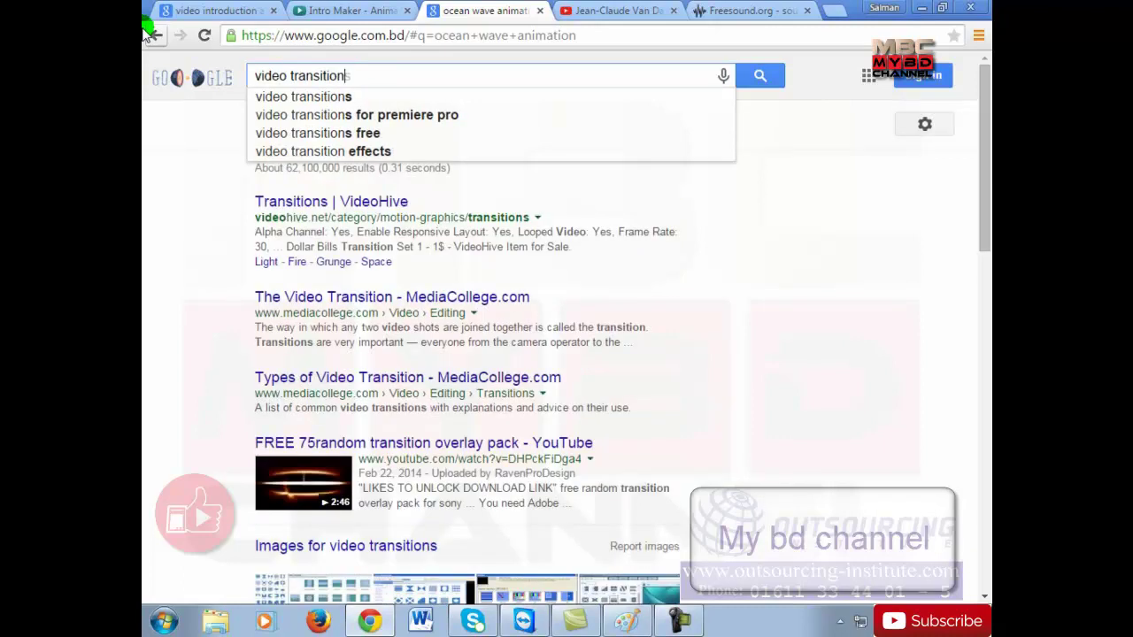
pyautogui.click(295, 134)
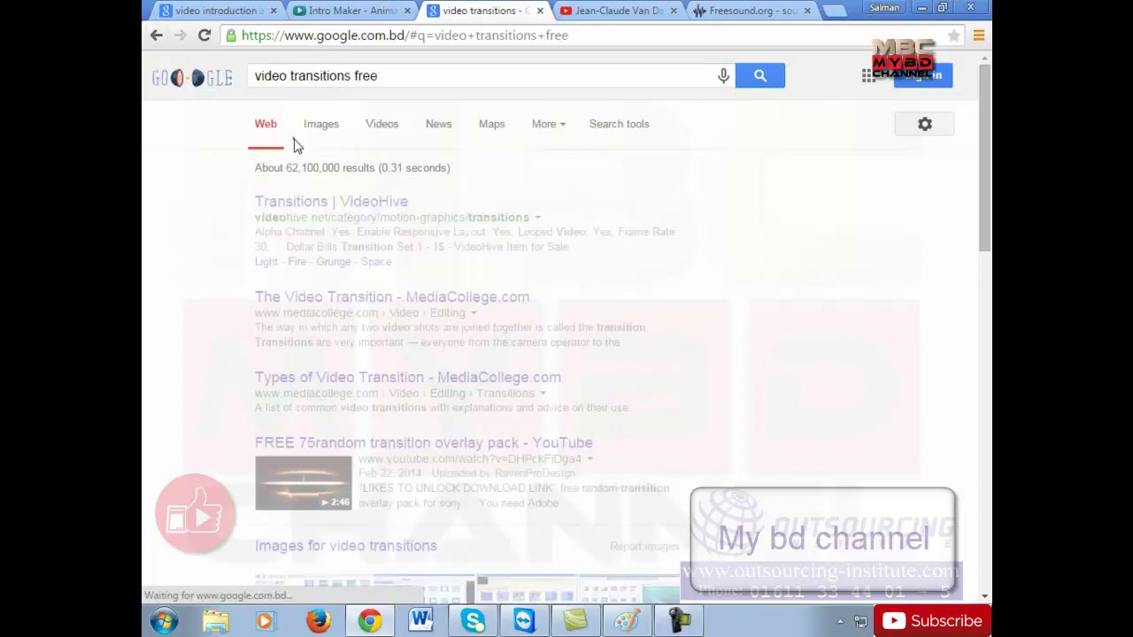
# Open the "FREE 75random transition overlay pack" video, skip the ad, and sample its transitions up to about 1:38, pausing there
pyautogui.click(312, 444)
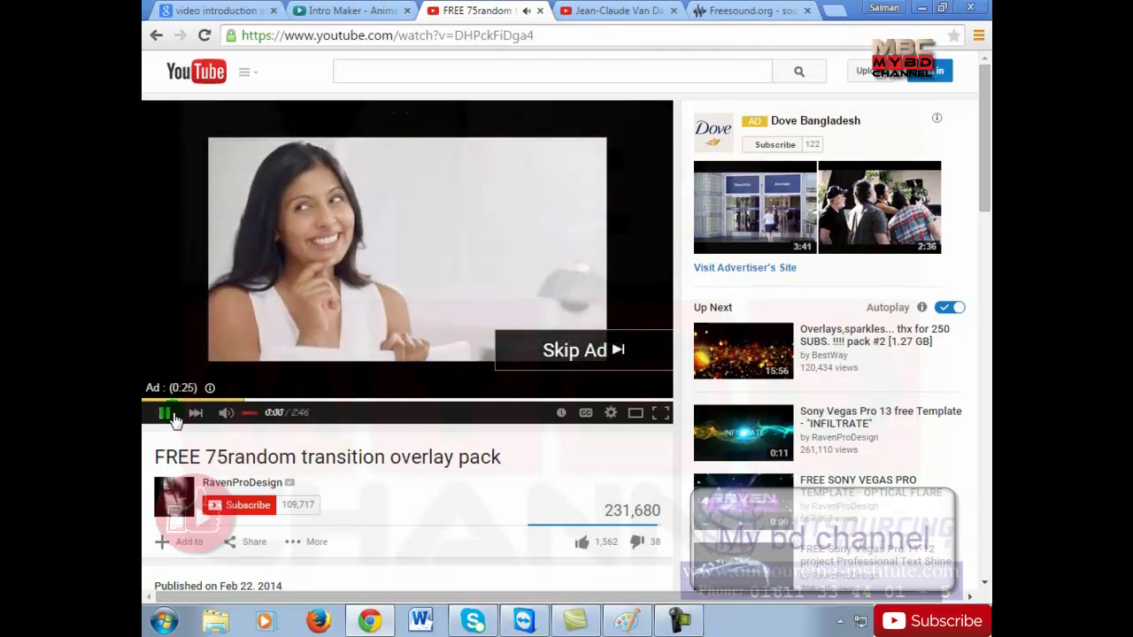
pyautogui.click(595, 363)
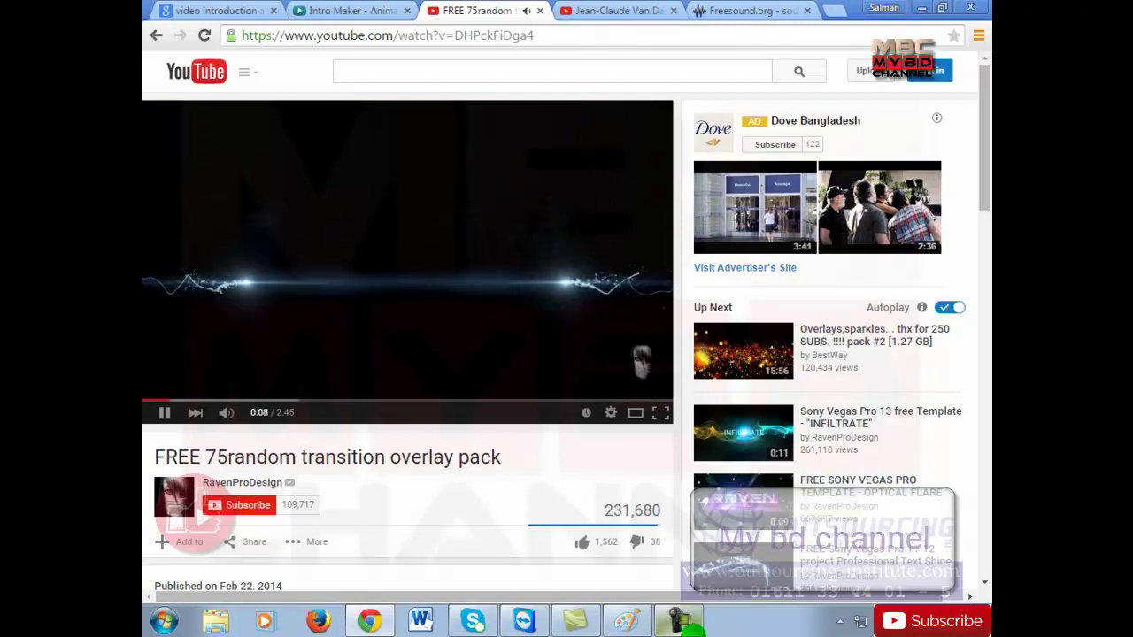
pyautogui.click(164, 412)
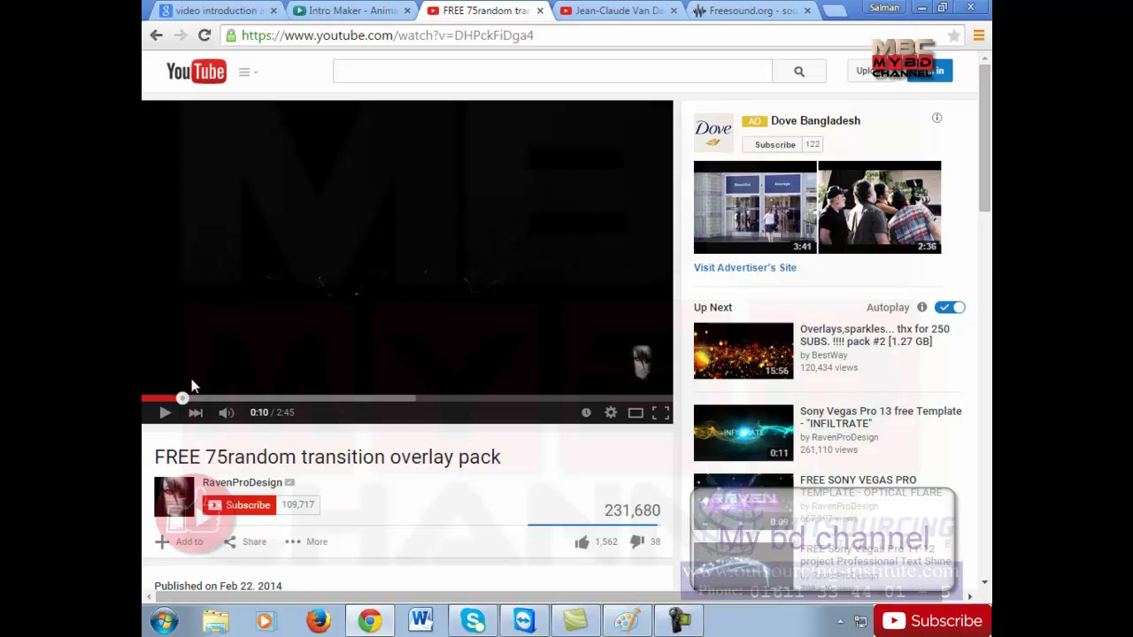
pyautogui.click(225, 291)
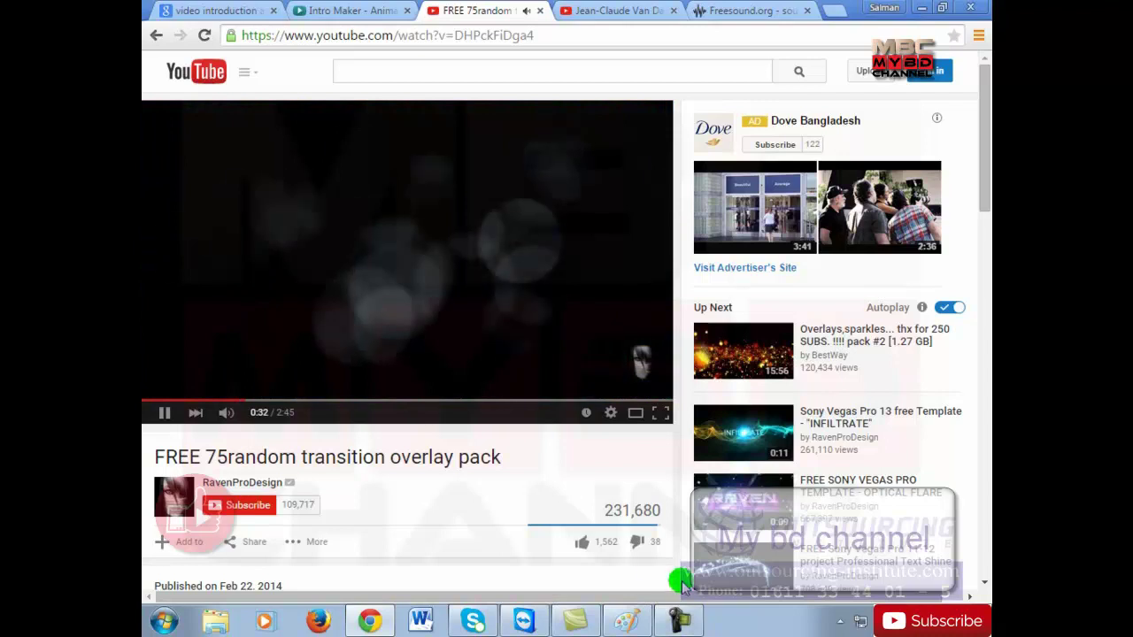
pyautogui.click(353, 399)
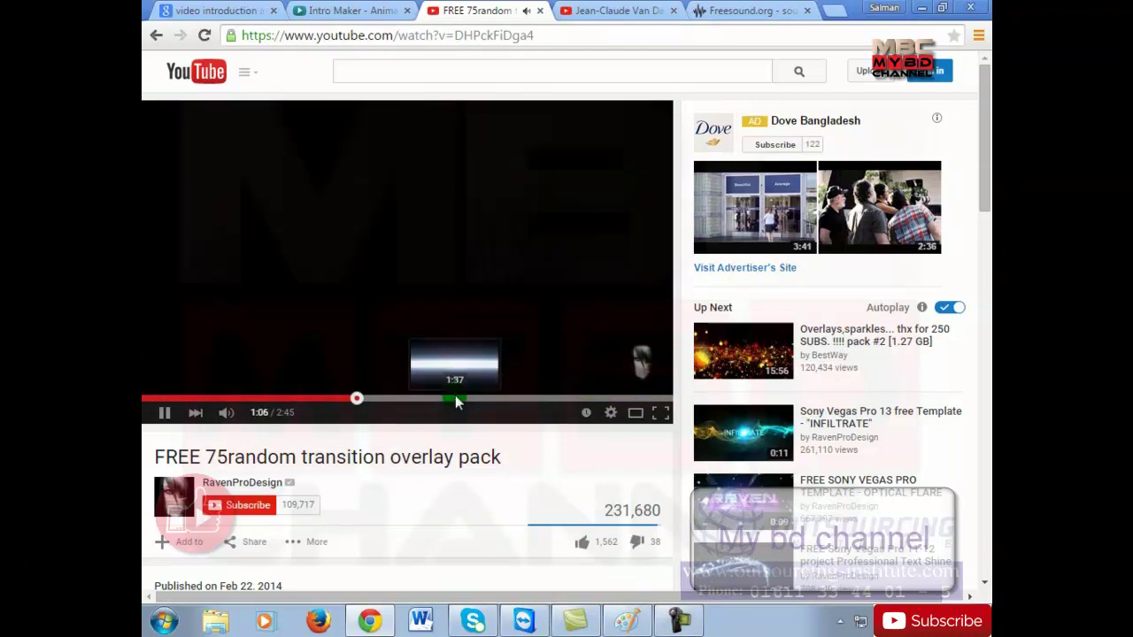
pyautogui.click(455, 399)
pyautogui.click(445, 190)
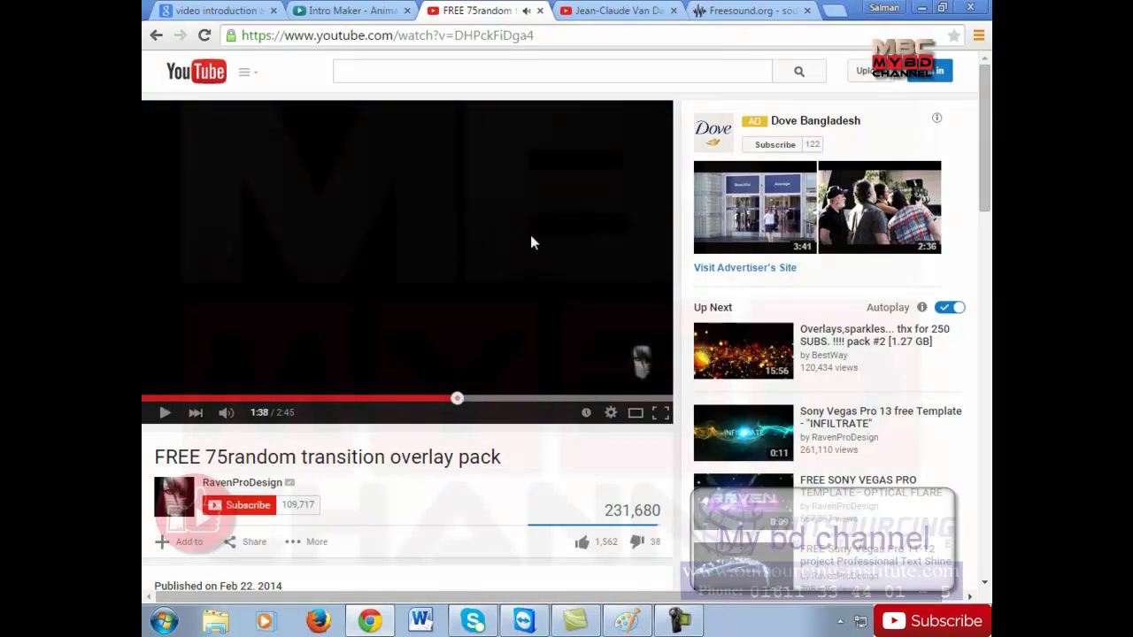
# Copy the web address of the transition overlay pack video
pyautogui.rightClick(478, 210)
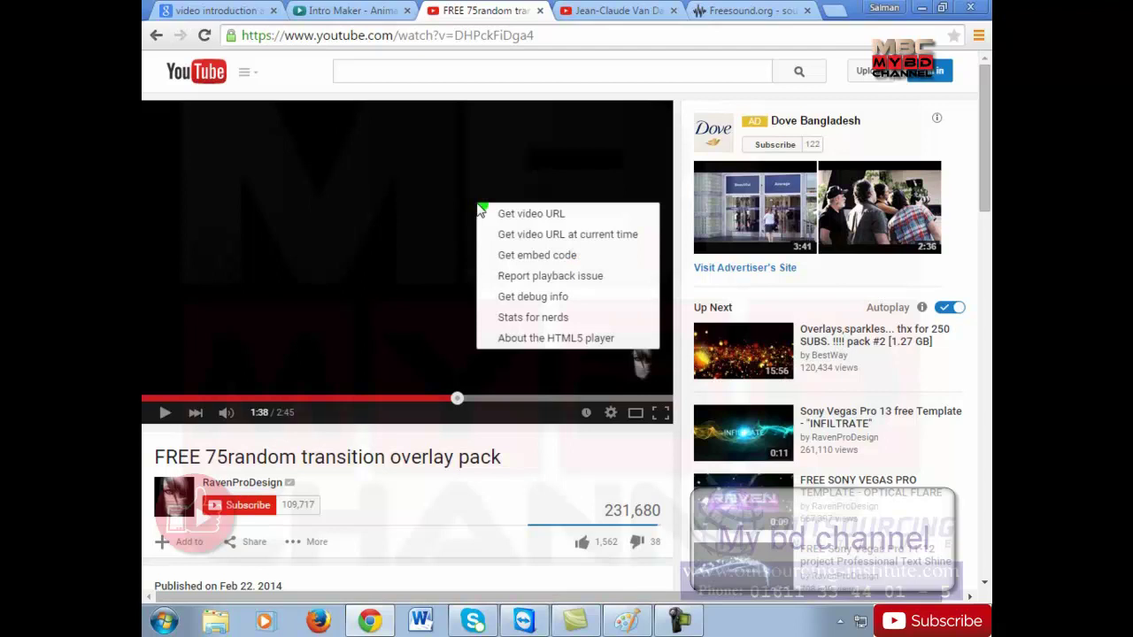
pyautogui.click(465, 40)
pyautogui.rightClick(467, 39)
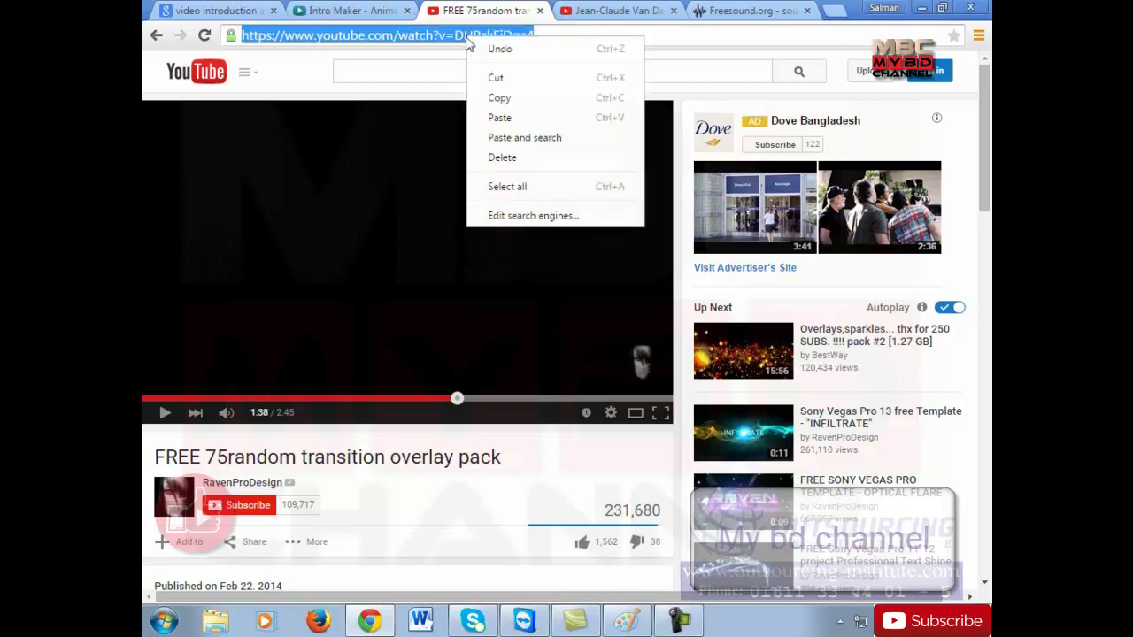
pyautogui.click(498, 99)
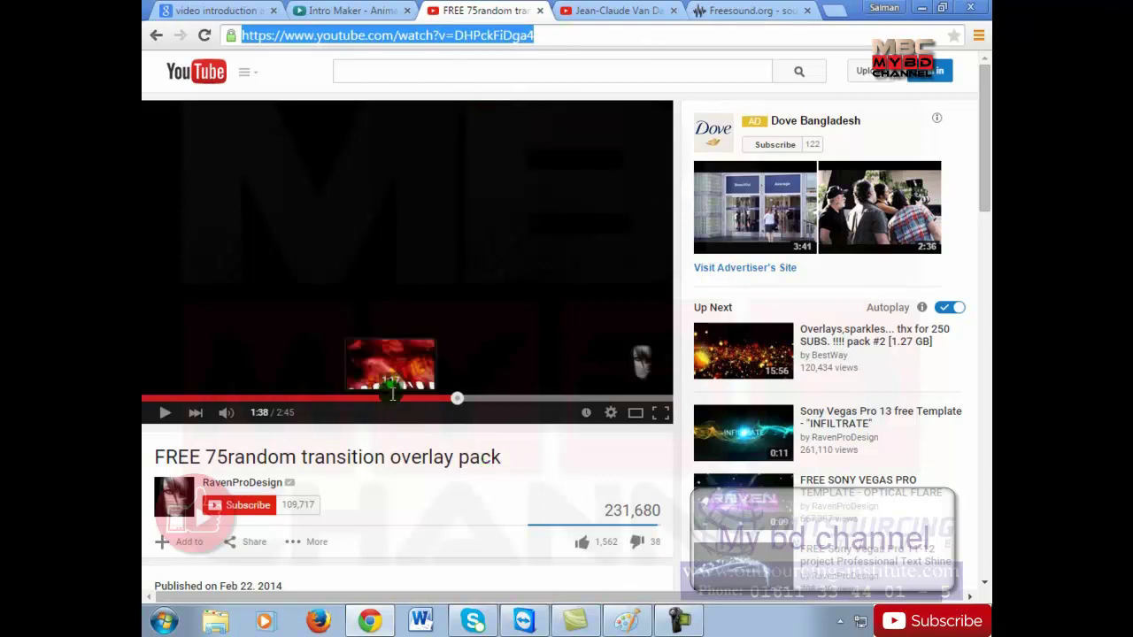
# Switch back to Camtasia and crop the timeline to a selection from about 0:45 to 0:49 of the song video
pyautogui.click(570, 623)
pyautogui.moveTo(451, 488)
pyautogui.mouseDown()
pyautogui.moveTo(433, 491)
pyautogui.moveTo(451, 488)
pyautogui.mouseUp()
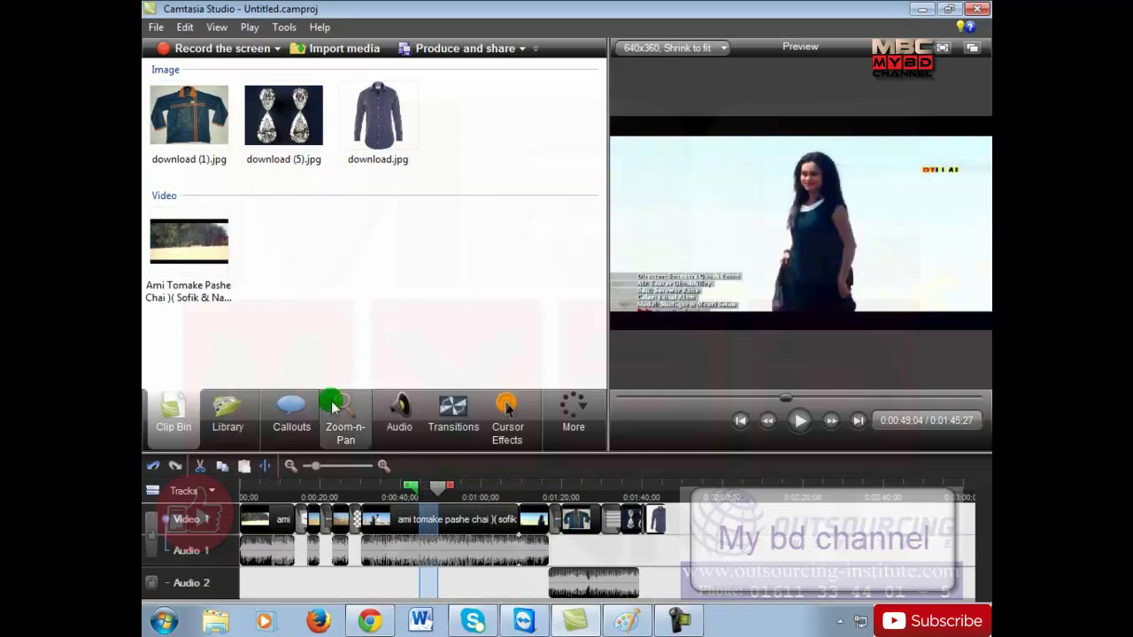
pyautogui.rightClick(428, 518)
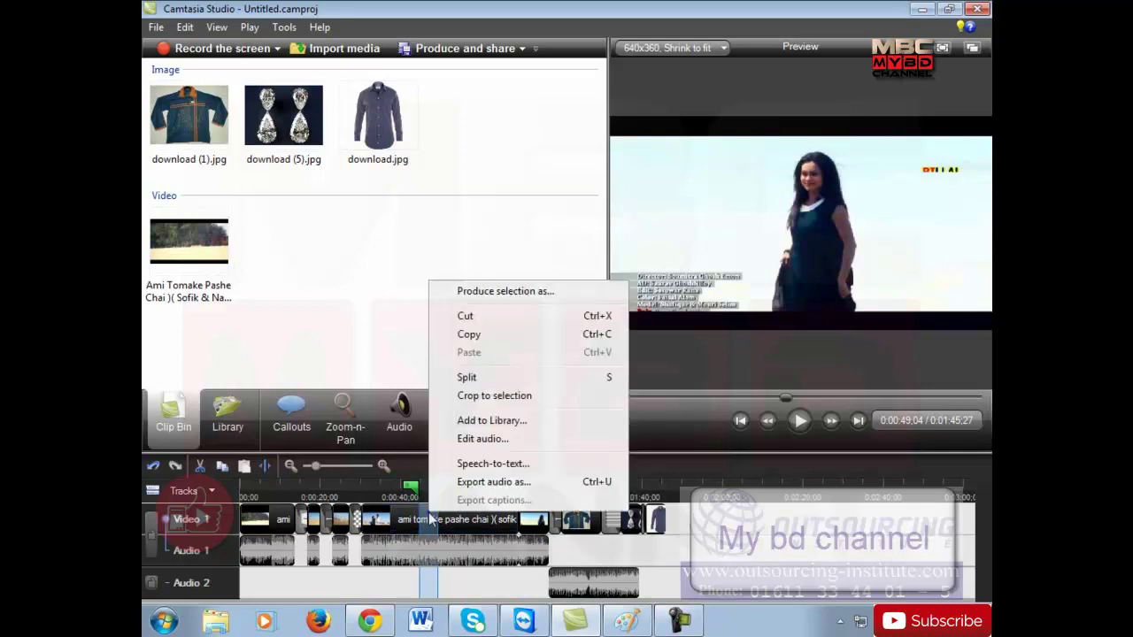
pyautogui.click(484, 395)
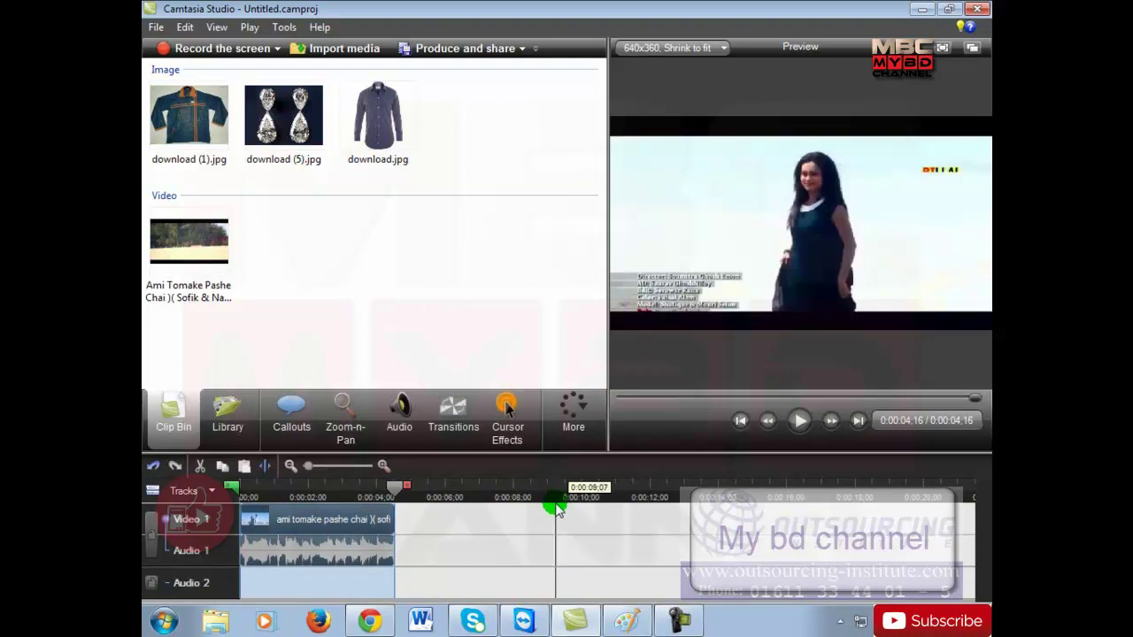
# Scrub back and forth through the cropped song clip on the timeline, ending at about 0:02
pyautogui.click(334, 498)
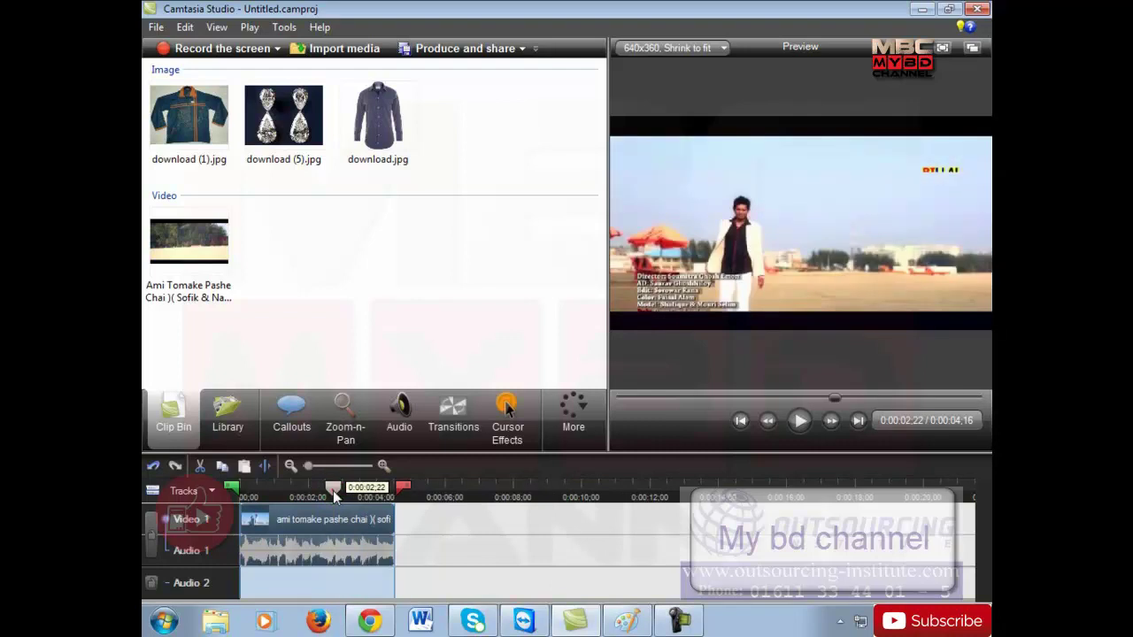
pyautogui.click(334, 497)
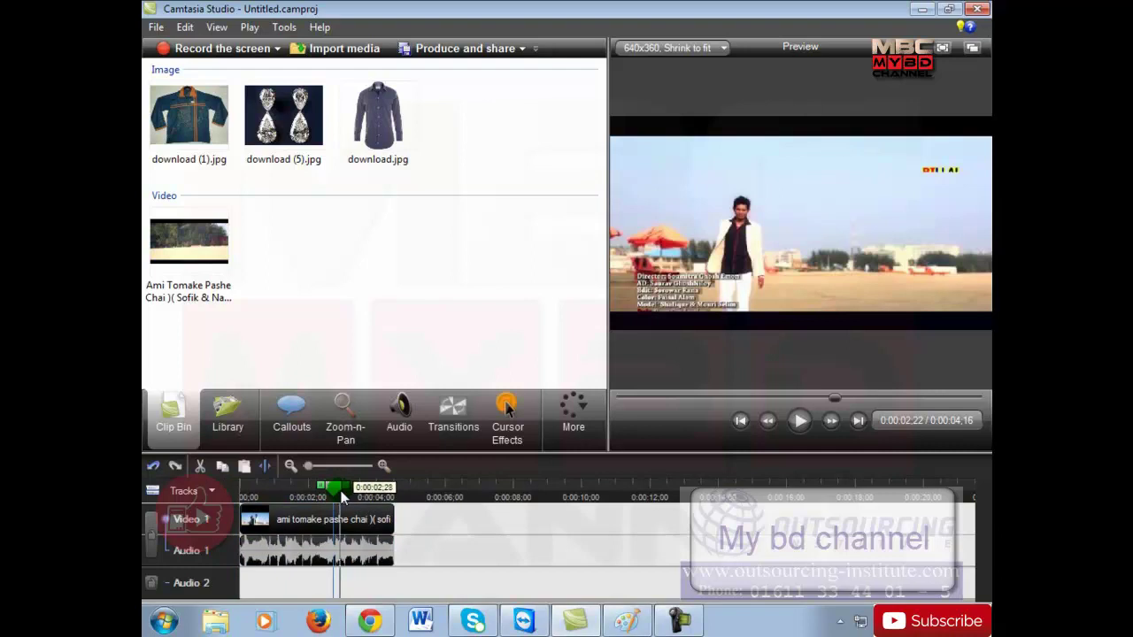
pyautogui.click(365, 494)
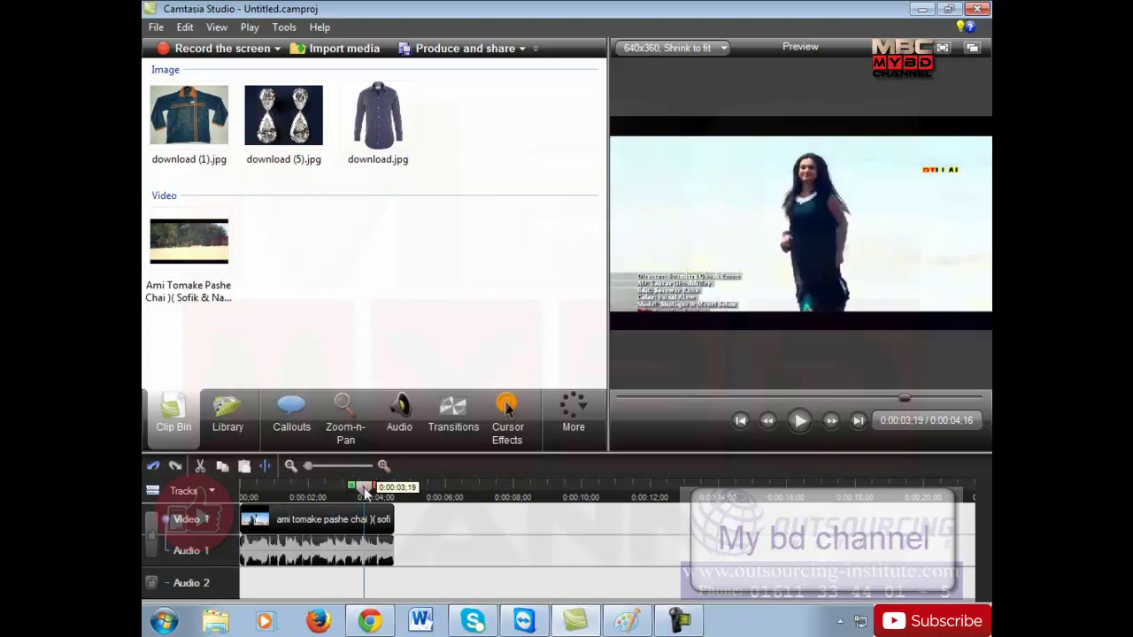
pyautogui.click(284, 492)
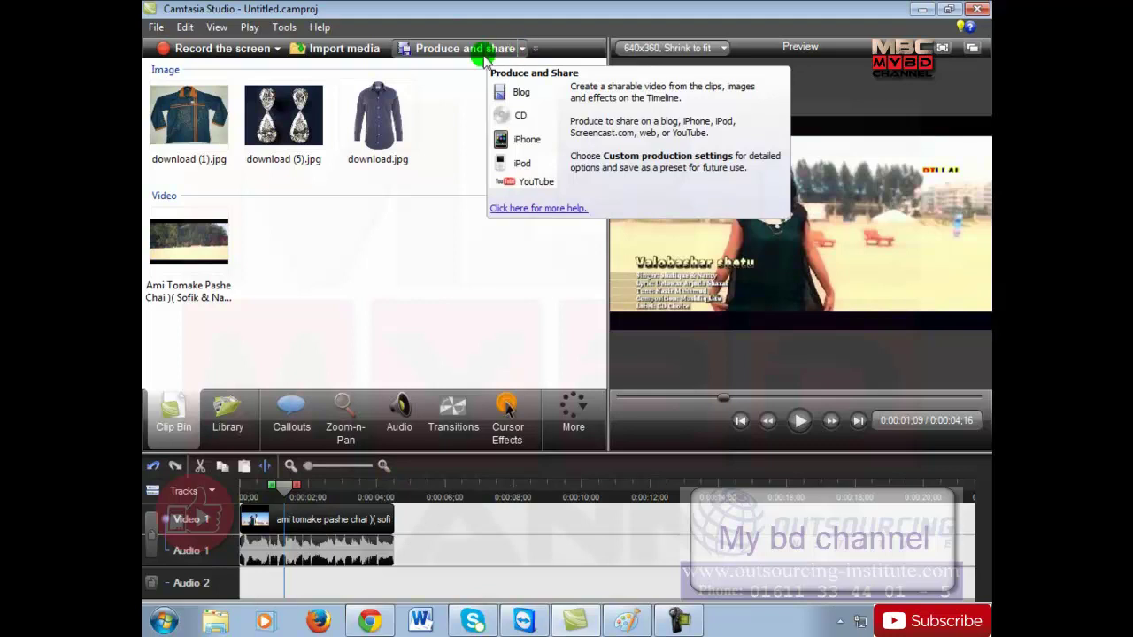
pyautogui.moveTo(284, 487); pyautogui.dragTo(323, 486)
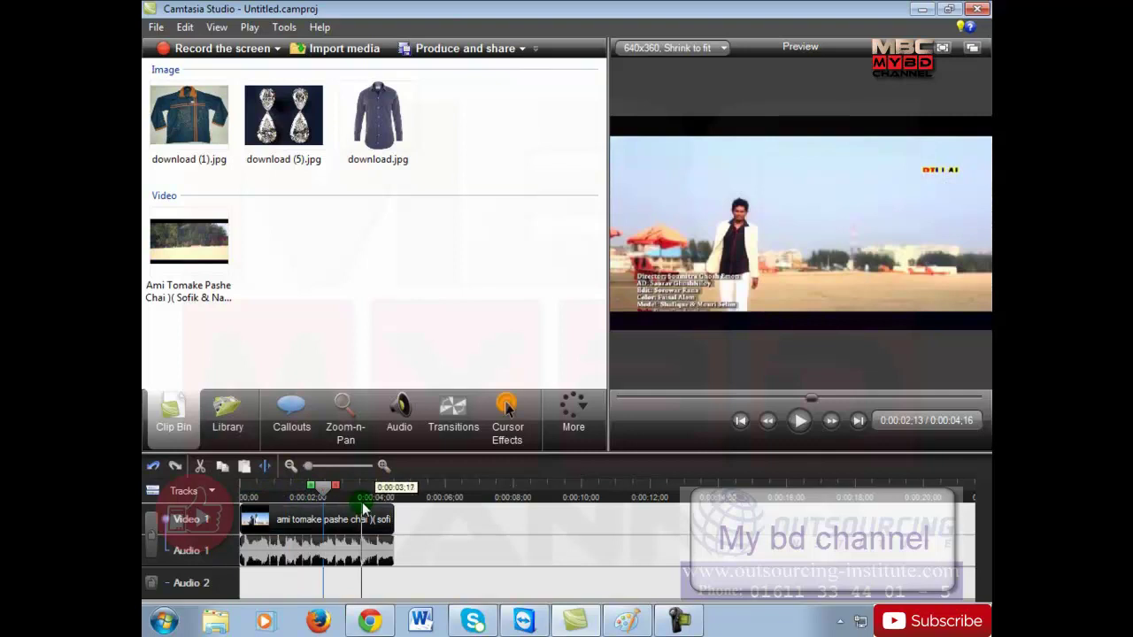
# Undo the crop to selection and place the playhead at about 0:49
pyautogui.click(153, 467)
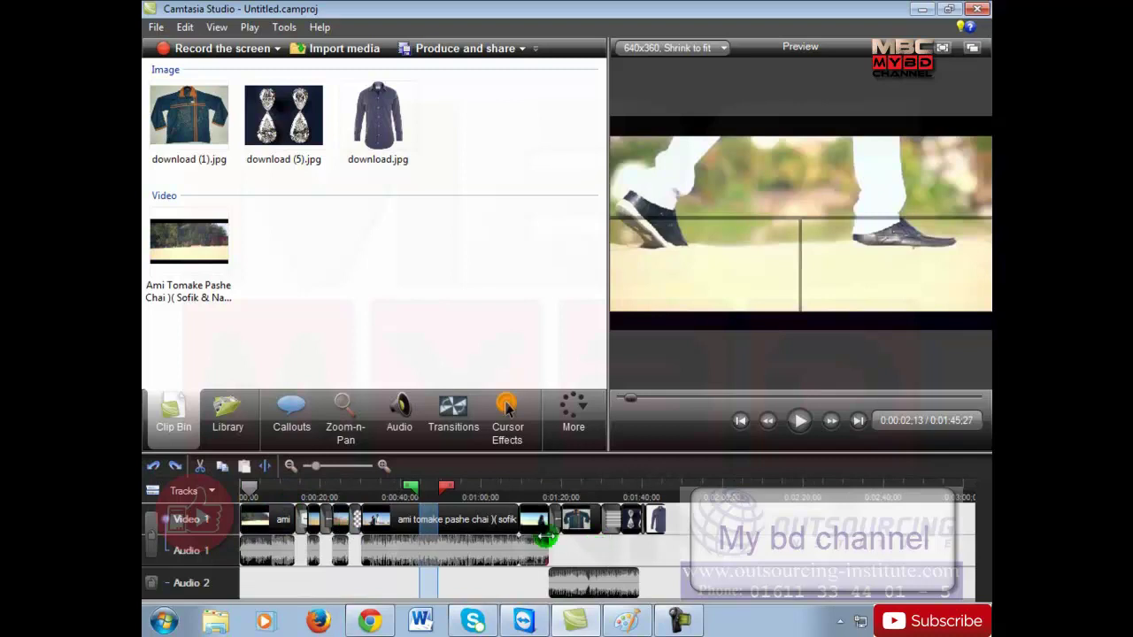
pyautogui.click(441, 488)
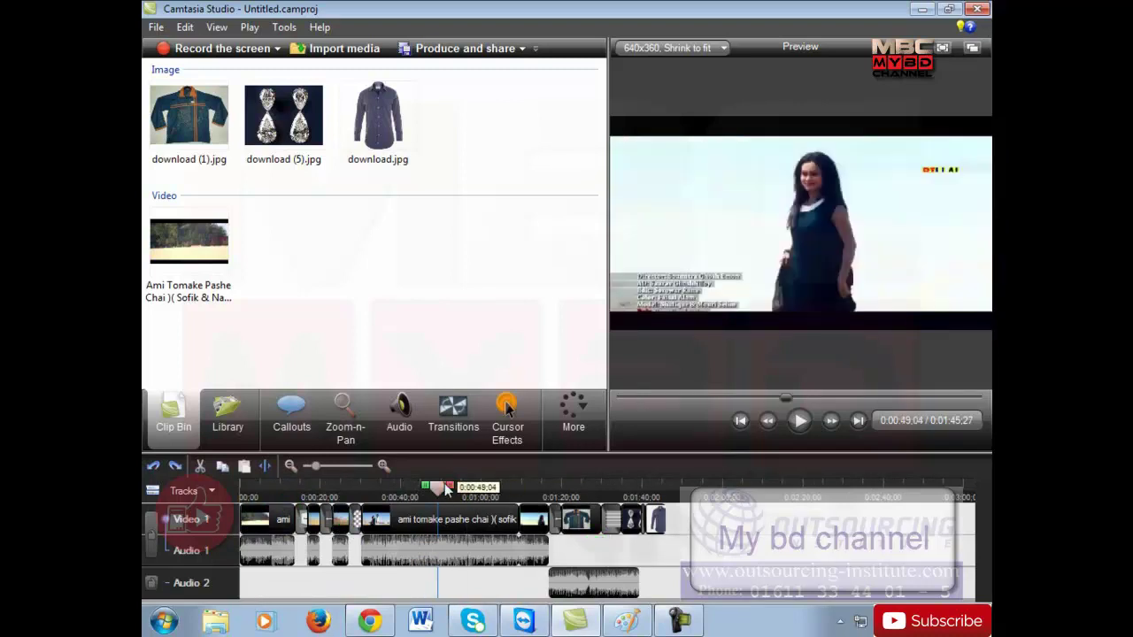
# Open the Production Wizard to view its Web preset, and close it without producing the video
pyautogui.click(511, 50)
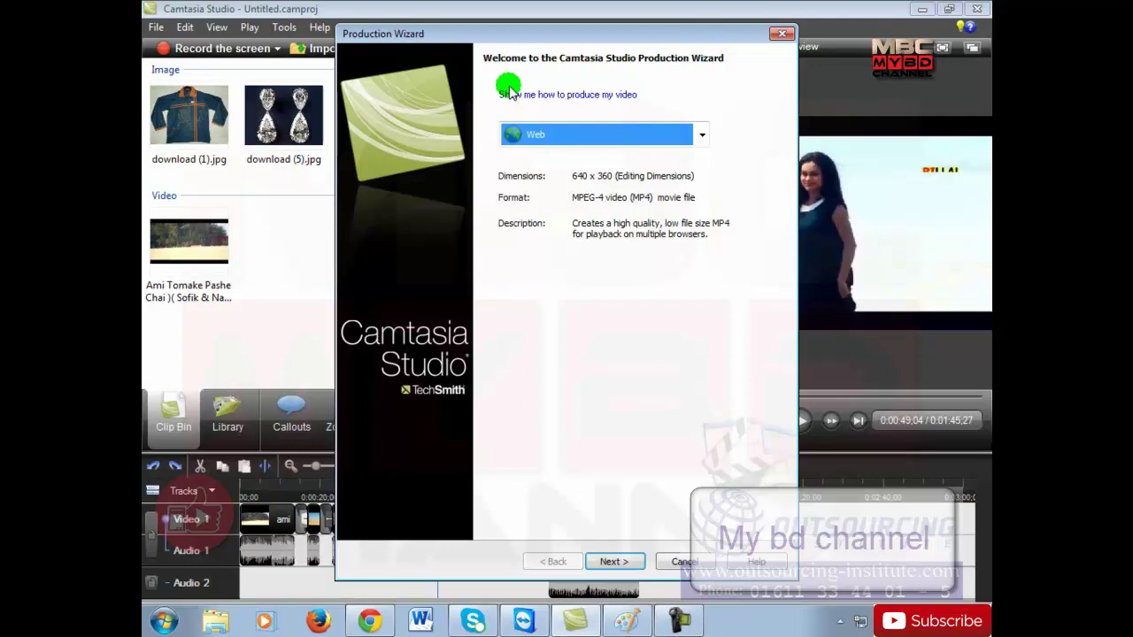
pyautogui.click(773, 31)
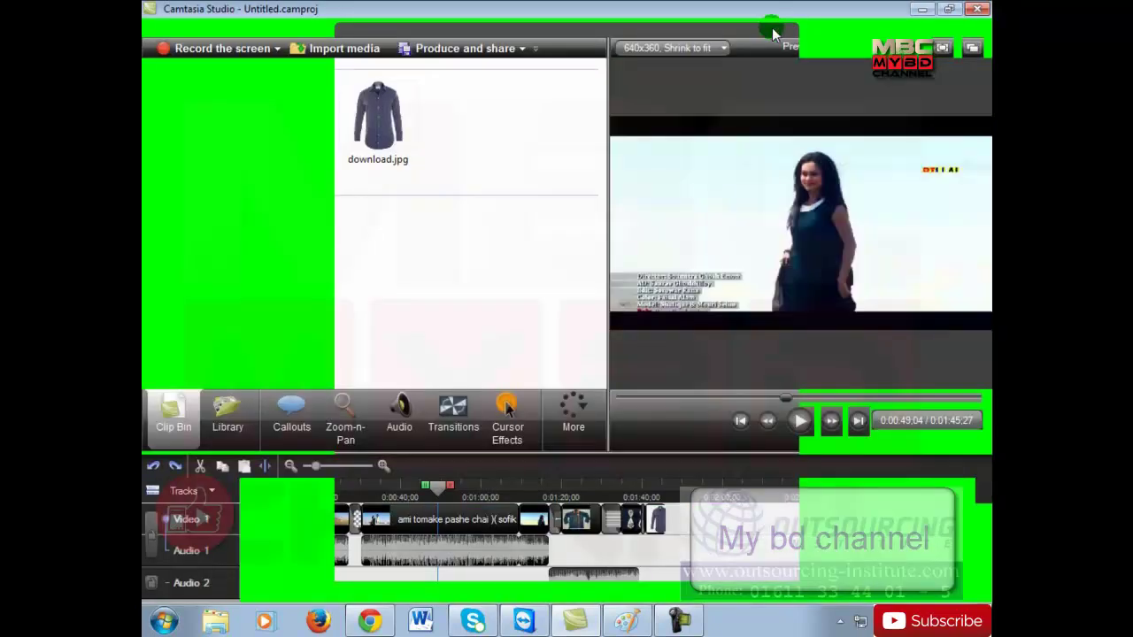
# Minimize the open windows to show the desktop, briefly restoring Camtasia and minimizing it again
pyautogui.click(923, 9)
pyautogui.click(920, 9)
pyautogui.click(923, 10)
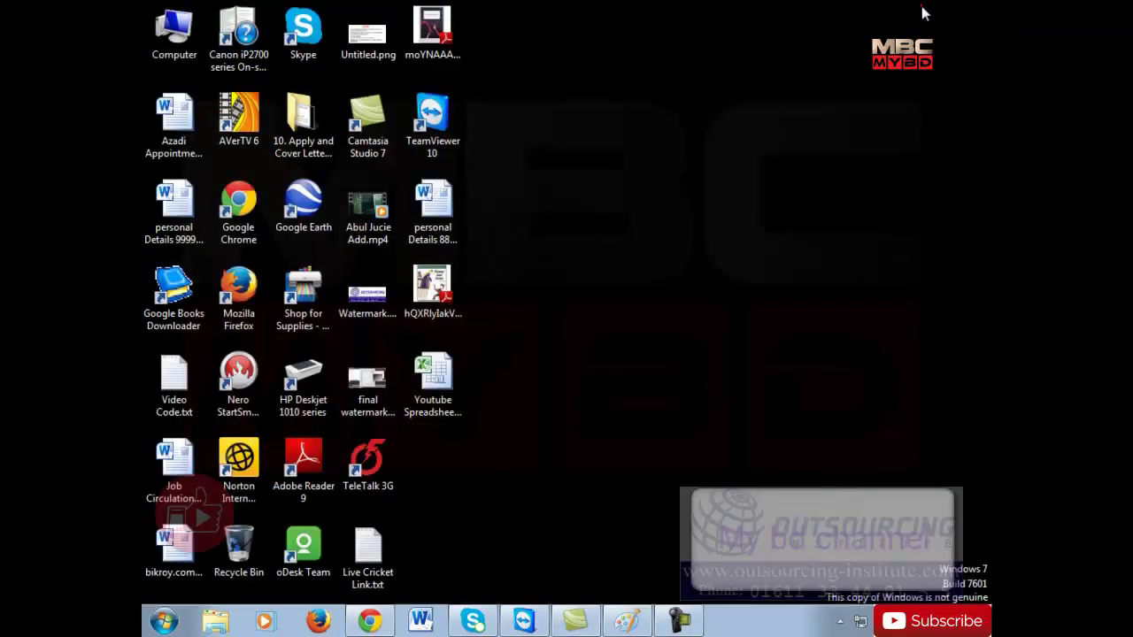
pyautogui.click(567, 621)
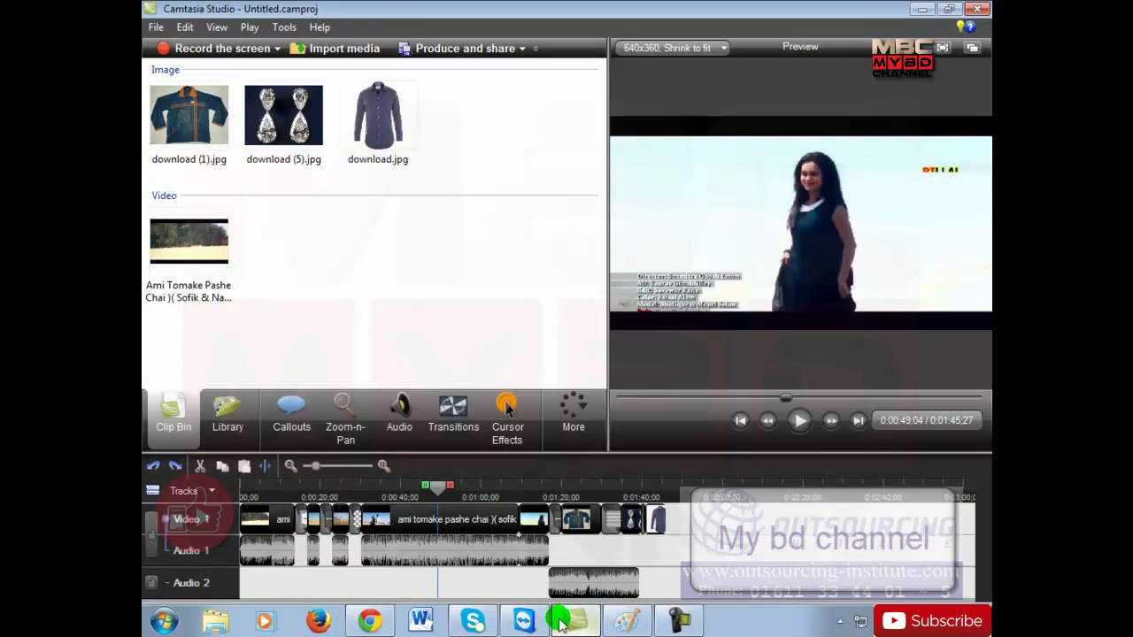
pyautogui.click(565, 621)
pyautogui.click(646, 84)
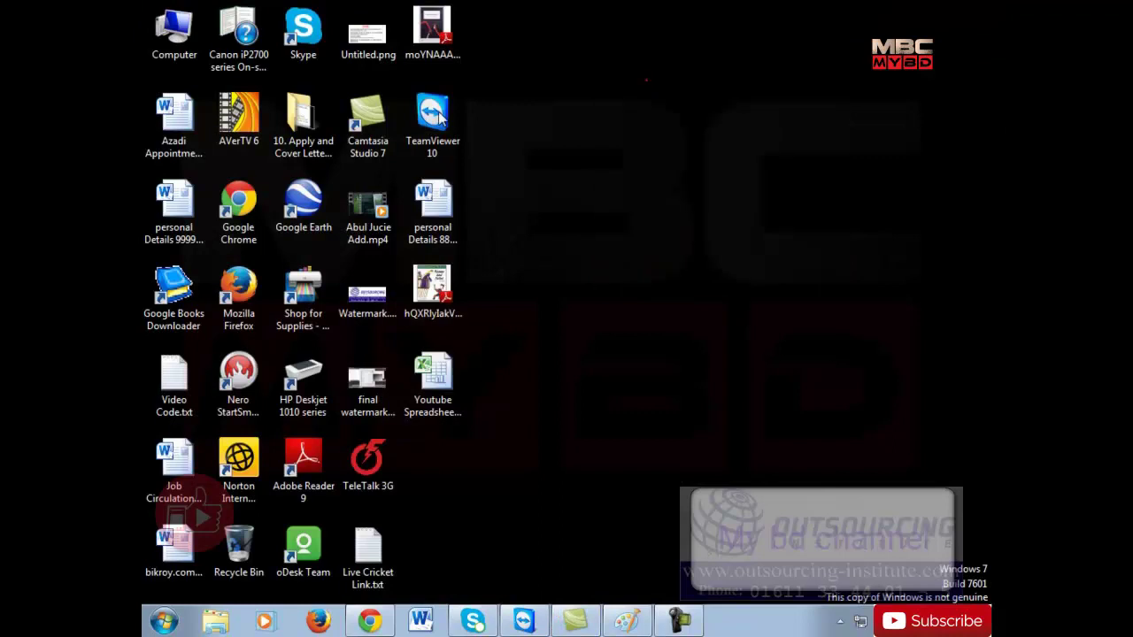
# Switch to Camtasia Studio and scrub the timeline through about 0:59 and 1:05, leaving the playhead at about 0:50
pyautogui.click(573, 623)
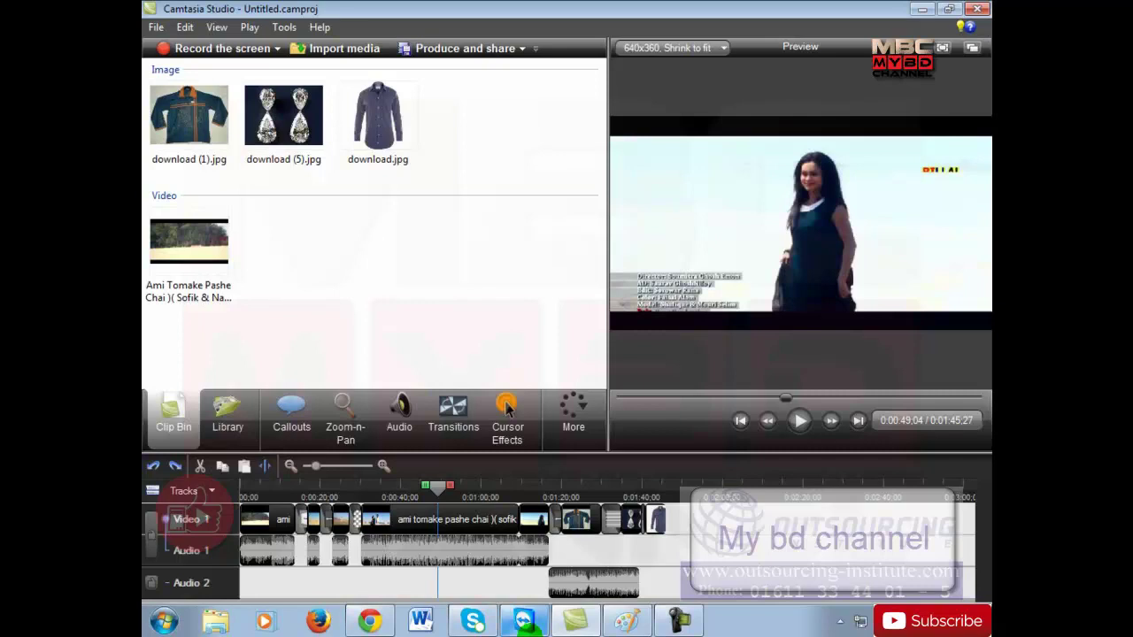
pyautogui.click(483, 495)
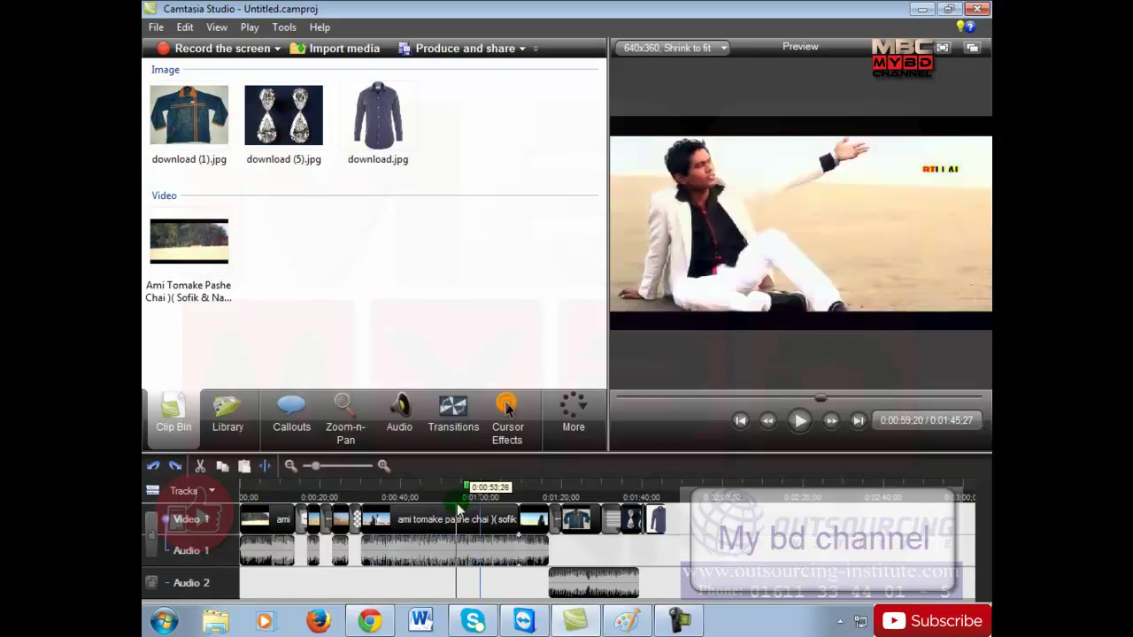
pyautogui.click(502, 497)
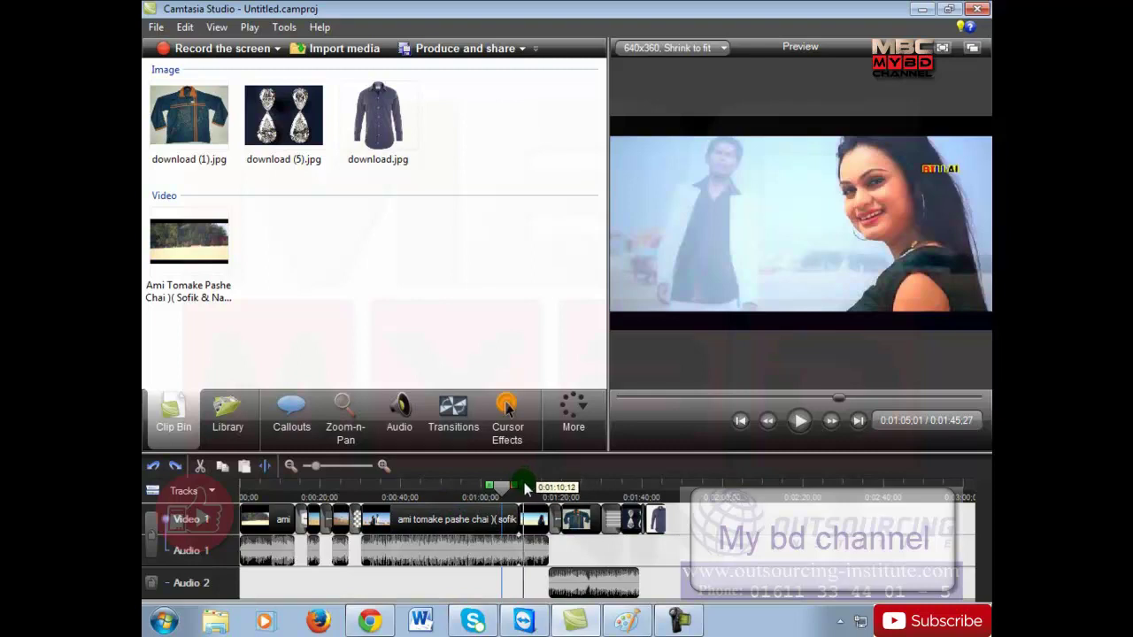
pyautogui.moveTo(516, 487); pyautogui.dragTo(444, 490)
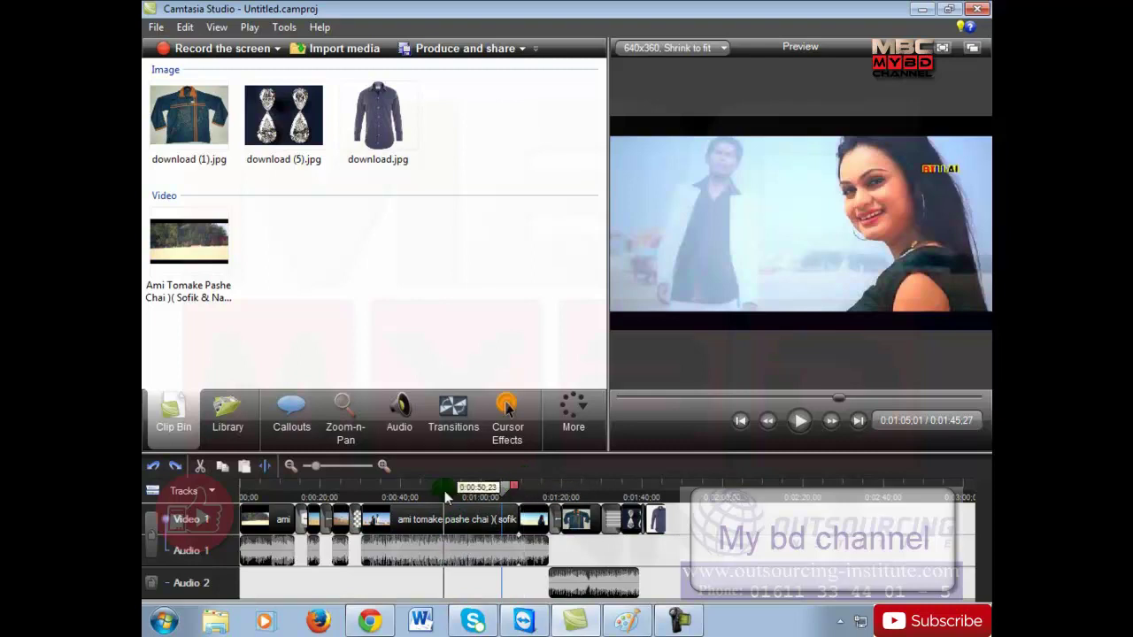
pyautogui.click(444, 489)
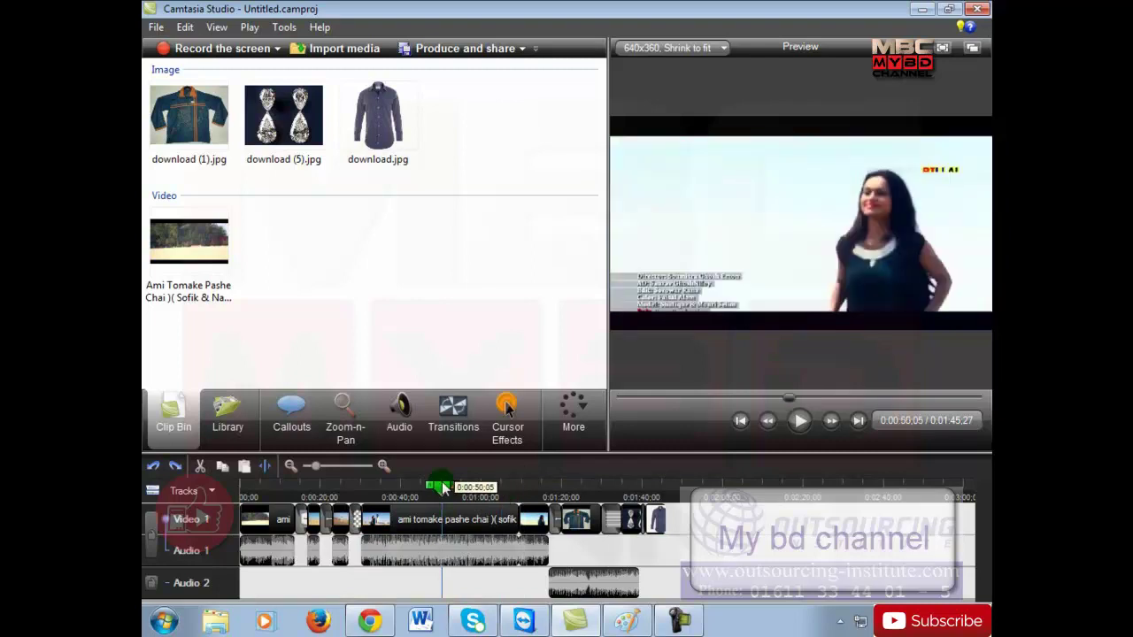
pyautogui.click(520, 49)
pyautogui.click(150, 346)
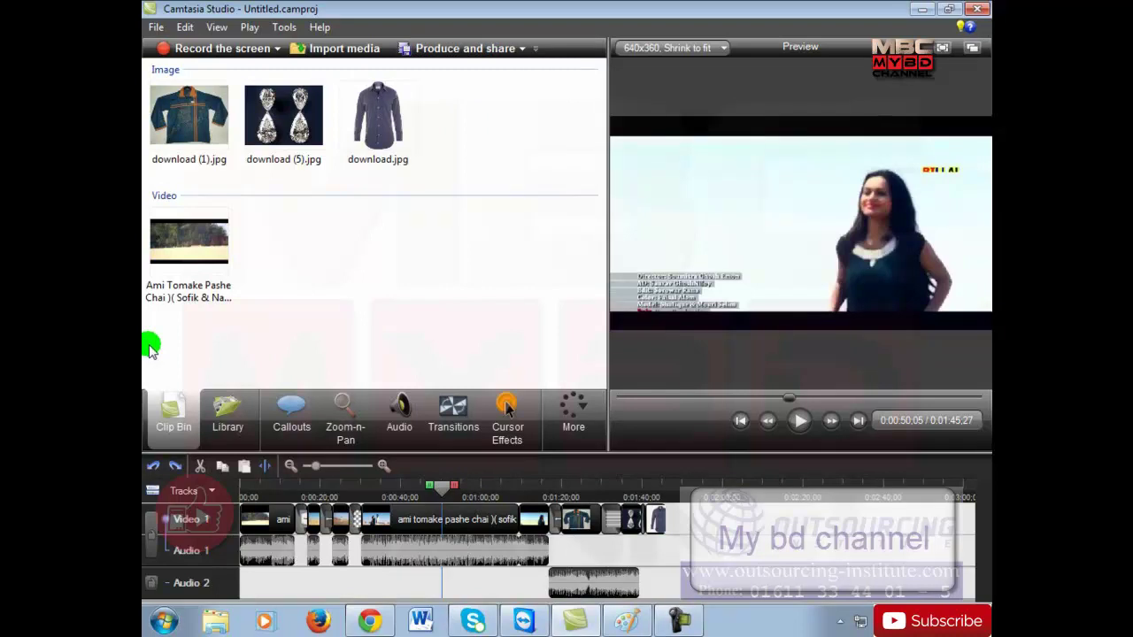
pyautogui.click(573, 409)
# Open a maximized blank Paint canvas and handwrite a heading about adding animation to a video, including the words "Video" and "Animation Add"
pyautogui.click(163, 621)
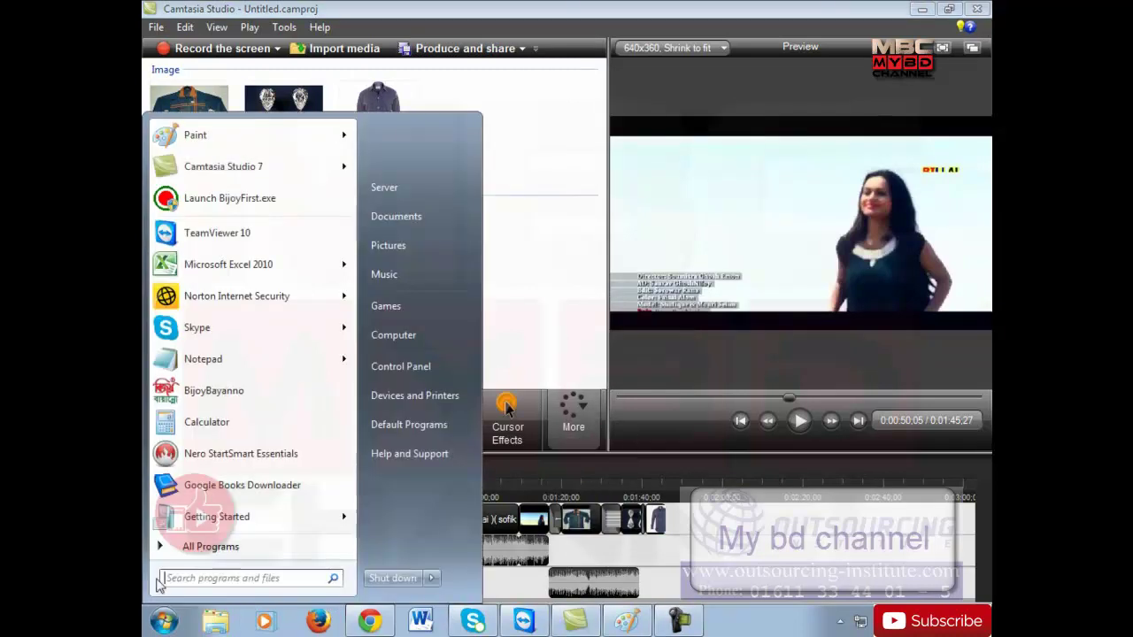
pyautogui.click(267, 135)
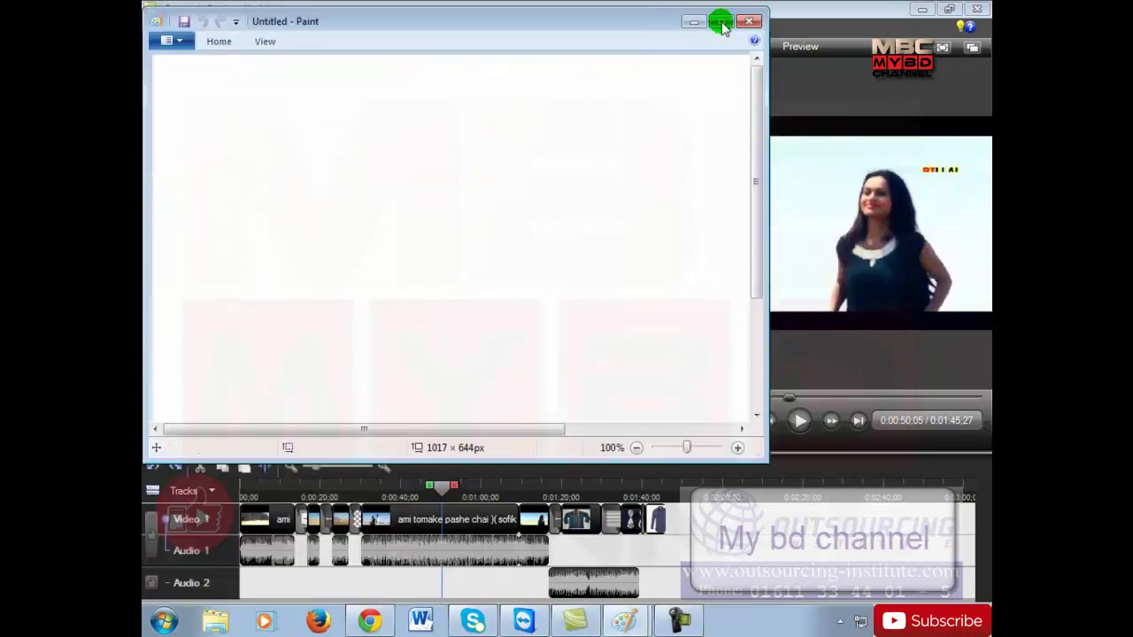
pyautogui.click(722, 24)
pyautogui.moveTo(340, 132)
pyautogui.mouseDown()
pyautogui.moveTo(373, 130)
pyautogui.moveTo(387, 161)
pyautogui.mouseUp()
pyautogui.moveTo(386, 116); pyautogui.dragTo(410, 161)
pyautogui.moveTo(411, 101)
pyautogui.mouseDown()
pyautogui.moveTo(412, 165)
pyautogui.moveTo(436, 161)
pyautogui.mouseUp()
pyautogui.moveTo(452, 137)
pyautogui.mouseDown()
pyautogui.moveTo(560, 137)
pyautogui.moveTo(582, 114)
pyautogui.moveTo(602, 157)
pyautogui.mouseUp()
pyautogui.moveTo(598, 119)
pyautogui.mouseDown()
pyautogui.moveTo(644, 98)
pyautogui.moveTo(700, 122)
pyautogui.mouseUp()
pyautogui.moveTo(684, 165)
pyautogui.mouseDown()
pyautogui.moveTo(713, 139)
pyautogui.moveTo(811, 139)
pyautogui.moveTo(845, 123)
pyautogui.moveTo(897, 138)
pyautogui.moveTo(918, 157)
pyautogui.moveTo(928, 121)
pyautogui.moveTo(899, 184)
pyautogui.moveTo(935, 168)
pyautogui.mouseUp()
pyautogui.click(963, 166)
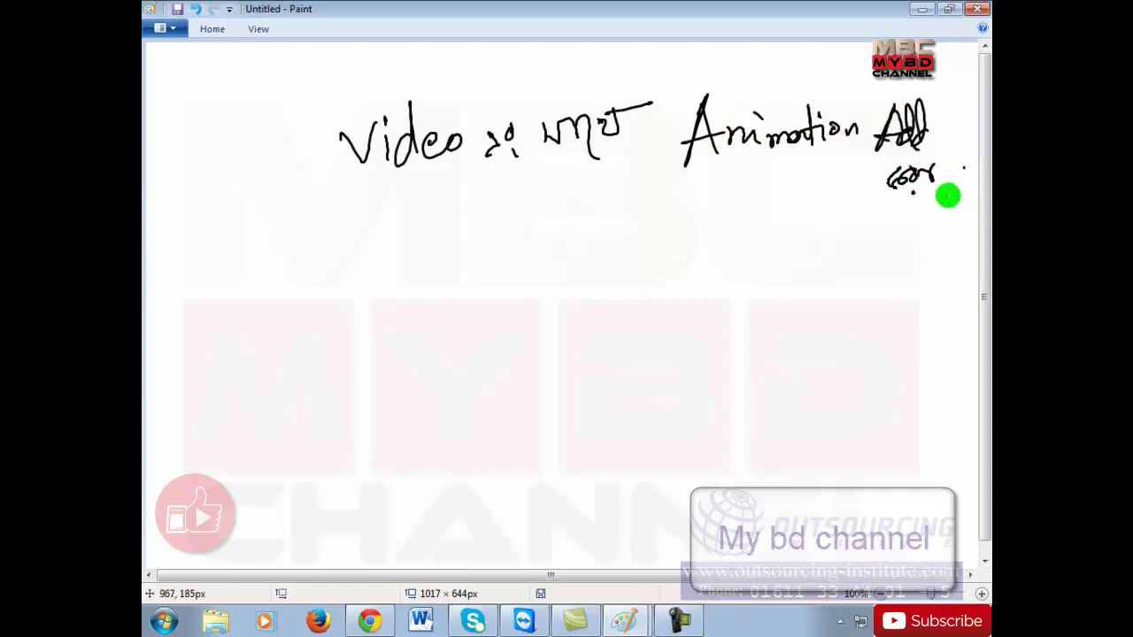
pyautogui.click(918, 13)
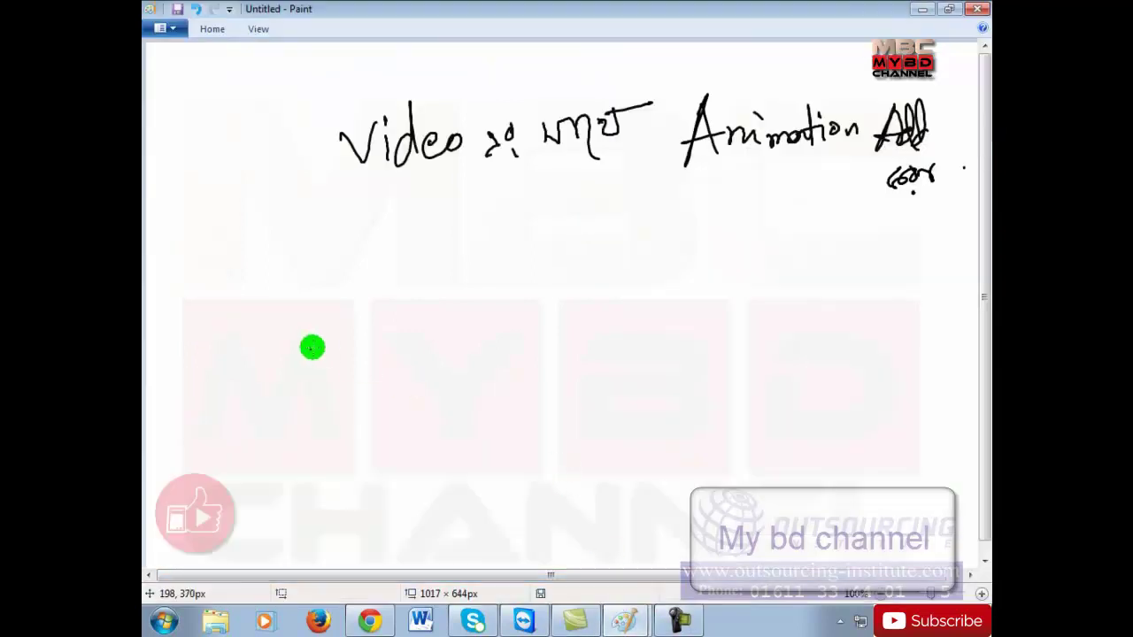
# Handwrite the list "intro", "outro" and "Transition" below the heading, each followed by an arrow, and group them with a curly brace
pyautogui.moveTo(336, 284)
pyautogui.mouseDown()
pyautogui.moveTo(385, 297)
pyautogui.moveTo(398, 283)
pyautogui.moveTo(406, 292)
pyautogui.moveTo(517, 260)
pyautogui.mouseUp()
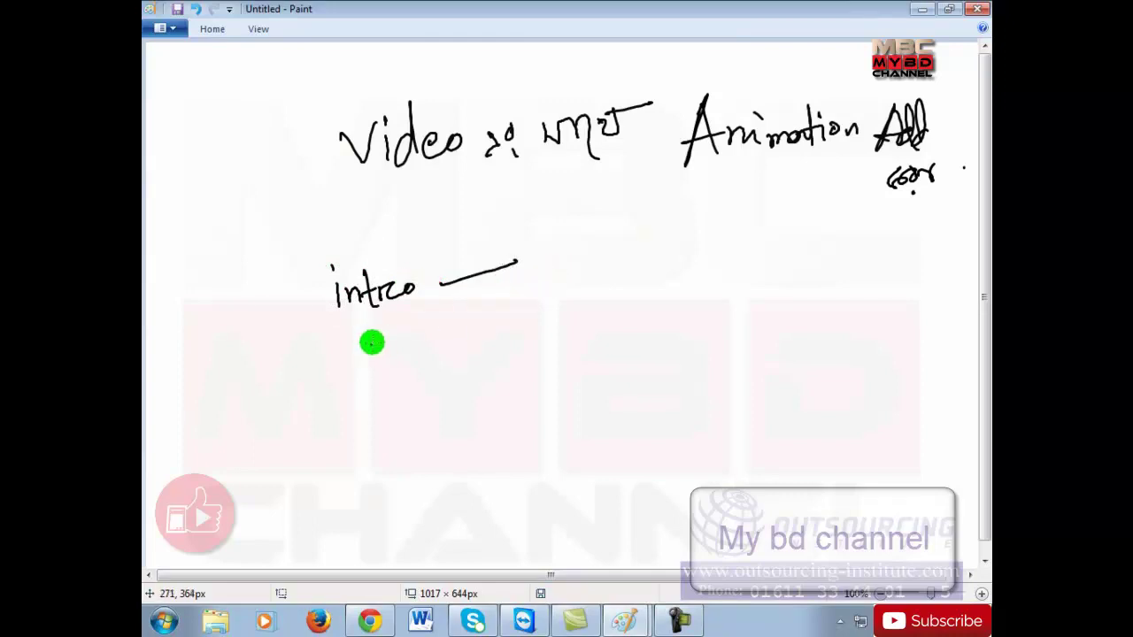
pyautogui.moveTo(347, 342)
pyautogui.mouseDown()
pyautogui.moveTo(358, 352)
pyautogui.moveTo(395, 322)
pyautogui.moveTo(407, 342)
pyautogui.moveTo(457, 340)
pyautogui.moveTo(571, 304)
pyautogui.mouseUp()
pyautogui.moveTo(540, 304); pyautogui.dragTo(559, 330)
pyautogui.moveTo(505, 256)
pyautogui.mouseDown()
pyautogui.moveTo(529, 263)
pyautogui.moveTo(504, 290)
pyautogui.mouseUp()
pyautogui.moveTo(359, 422); pyautogui.dragTo(389, 407)
pyautogui.moveTo(383, 410); pyautogui.dragTo(387, 451)
pyautogui.moveTo(394, 426)
pyautogui.mouseDown()
pyautogui.moveTo(436, 425)
pyautogui.moveTo(462, 401)
pyautogui.moveTo(478, 407)
pyautogui.moveTo(486, 390)
pyautogui.moveTo(508, 417)
pyautogui.moveTo(626, 361)
pyautogui.moveTo(656, 371)
pyautogui.mouseUp()
pyautogui.moveTo(624, 362); pyautogui.dragTo(650, 383)
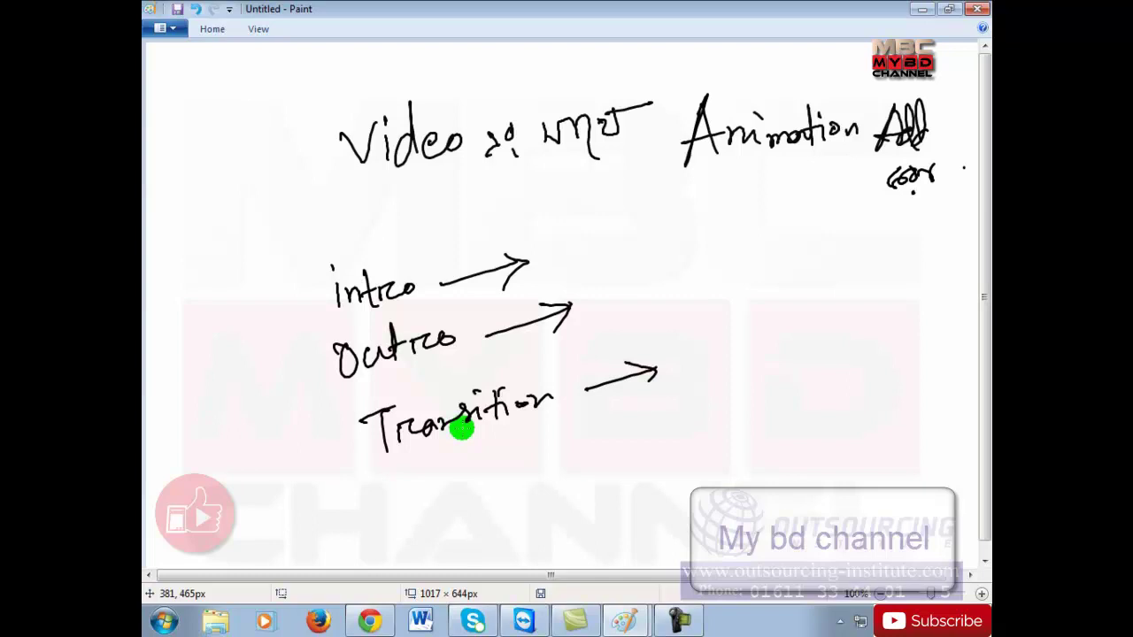
pyautogui.moveTo(260, 279); pyautogui.dragTo(363, 504)
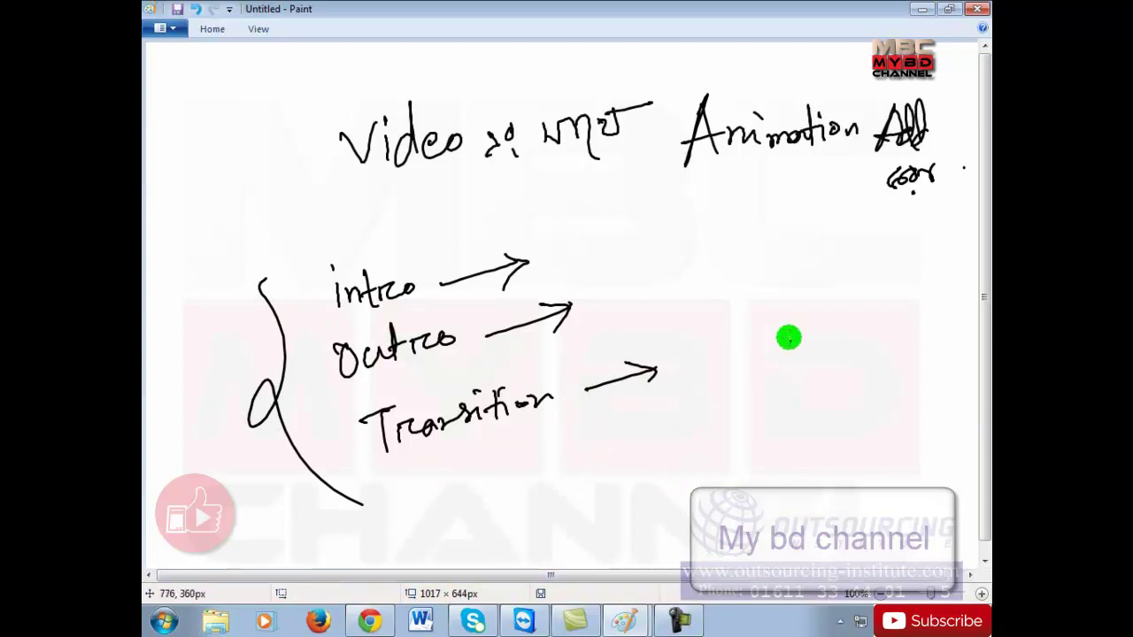
# Draw a long diagonal line beside the list and handwrite "Produce" with an arrow and an underline
pyautogui.moveTo(463, 526); pyautogui.dragTo(822, 245)
pyautogui.moveTo(644, 428)
pyautogui.mouseDown()
pyautogui.moveTo(656, 484)
pyautogui.moveTo(638, 424)
pyautogui.moveTo(682, 456)
pyautogui.moveTo(688, 421)
pyautogui.moveTo(709, 442)
pyautogui.moveTo(826, 400)
pyautogui.mouseUp()
pyautogui.click(867, 377)
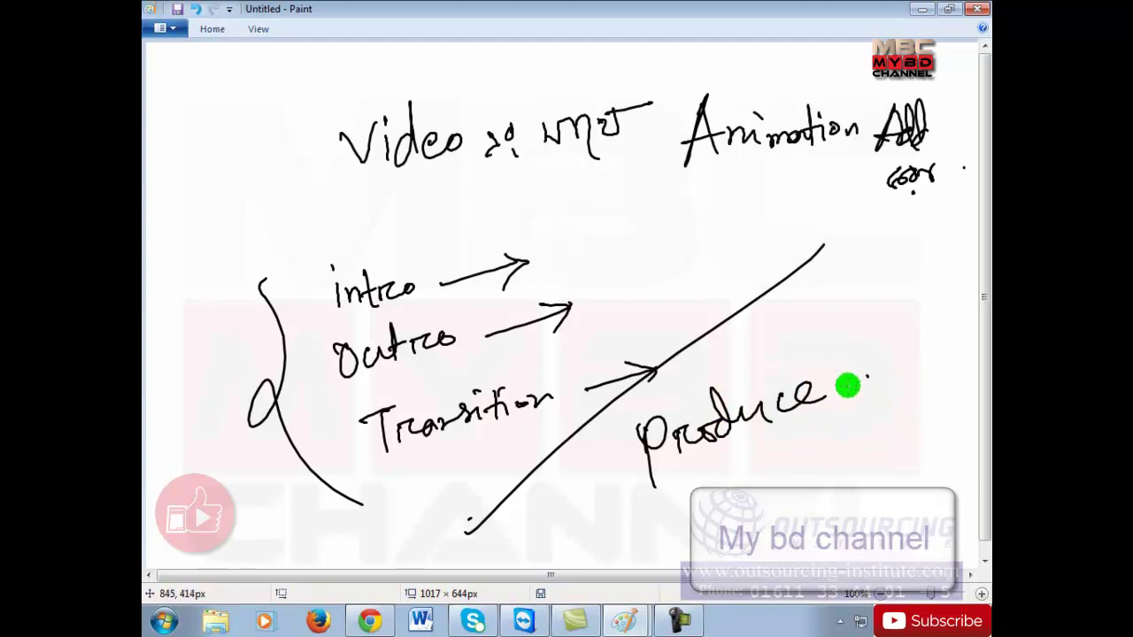
pyautogui.moveTo(848, 379)
pyautogui.mouseDown()
pyautogui.moveTo(909, 353)
pyautogui.moveTo(903, 344)
pyautogui.moveTo(897, 372)
pyautogui.mouseUp()
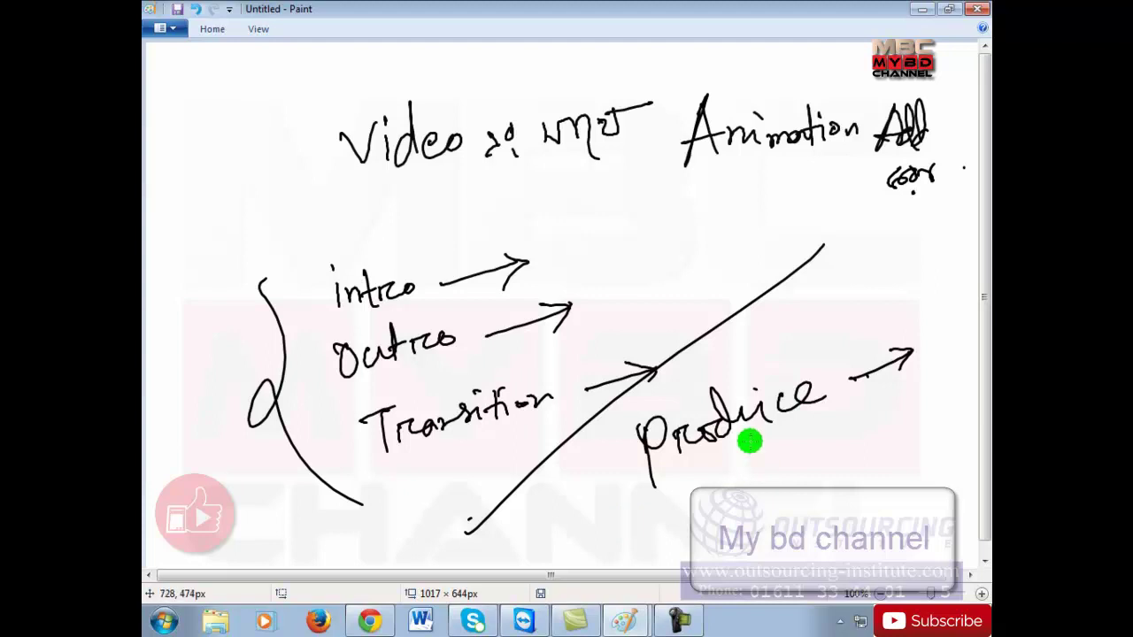
pyautogui.moveTo(664, 496)
pyautogui.mouseDown()
pyautogui.moveTo(849, 396)
pyautogui.moveTo(815, 417)
pyautogui.mouseUp()
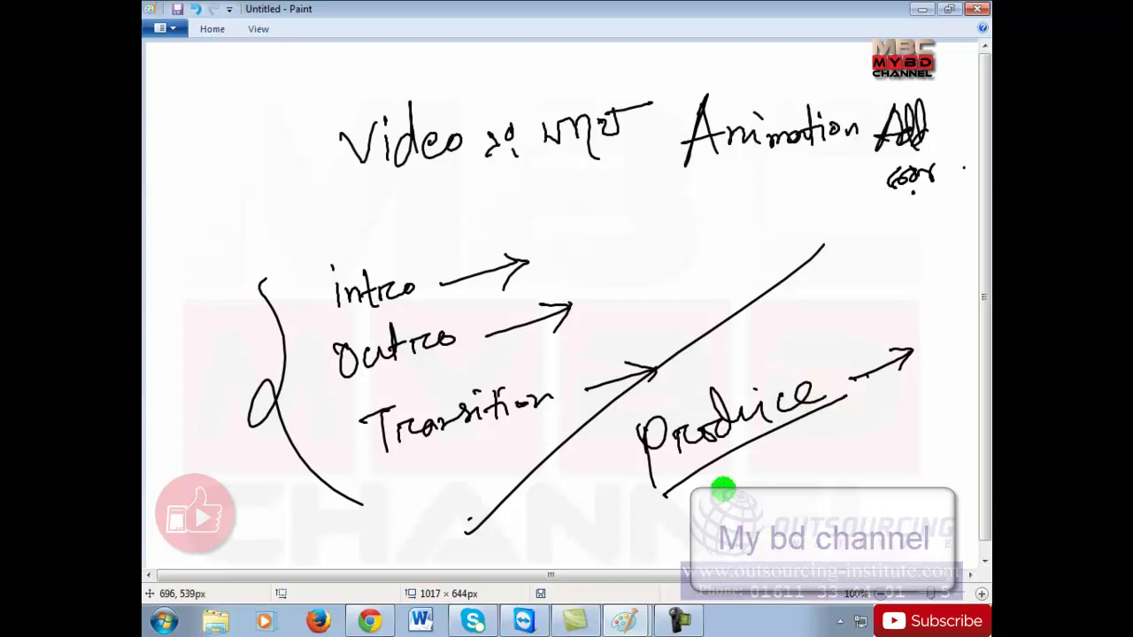
# Handwrite "format" with an arrow to "Device" below the word Produce, and underline both words
pyautogui.moveTo(704, 501)
pyautogui.mouseDown()
pyautogui.moveTo(695, 521)
pyautogui.moveTo(709, 501)
pyautogui.moveTo(759, 495)
pyautogui.moveTo(837, 455)
pyautogui.moveTo(824, 467)
pyautogui.mouseUp()
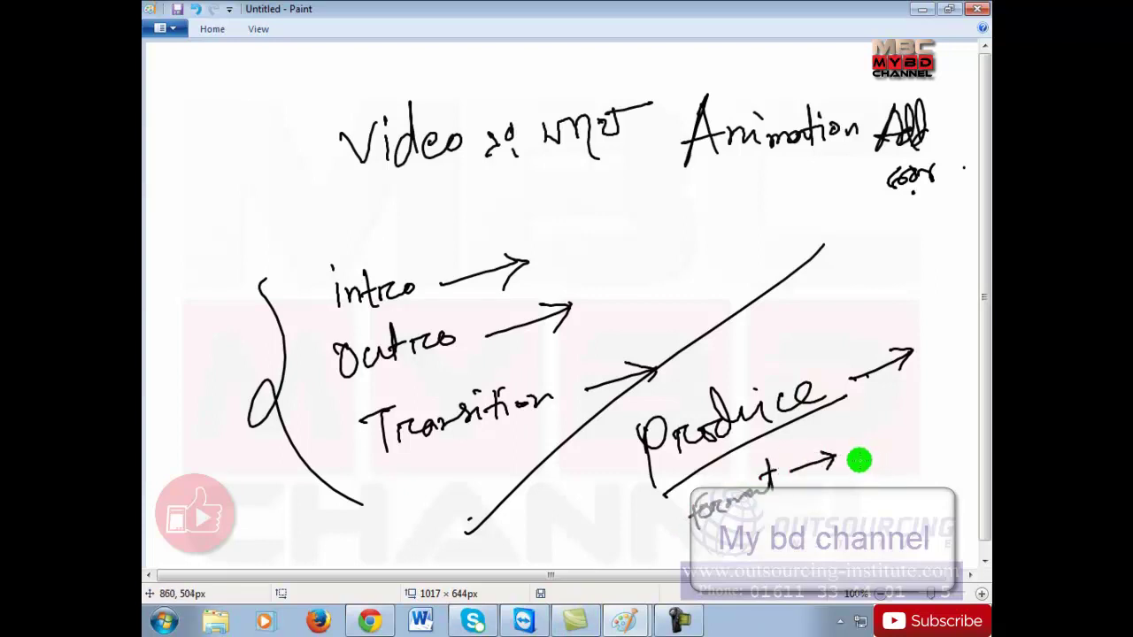
pyautogui.moveTo(847, 431)
pyautogui.mouseDown()
pyautogui.moveTo(851, 459)
pyautogui.moveTo(929, 437)
pyautogui.mouseUp()
pyautogui.click(901, 434)
pyautogui.click(948, 424)
pyautogui.moveTo(871, 462); pyautogui.dragTo(936, 448)
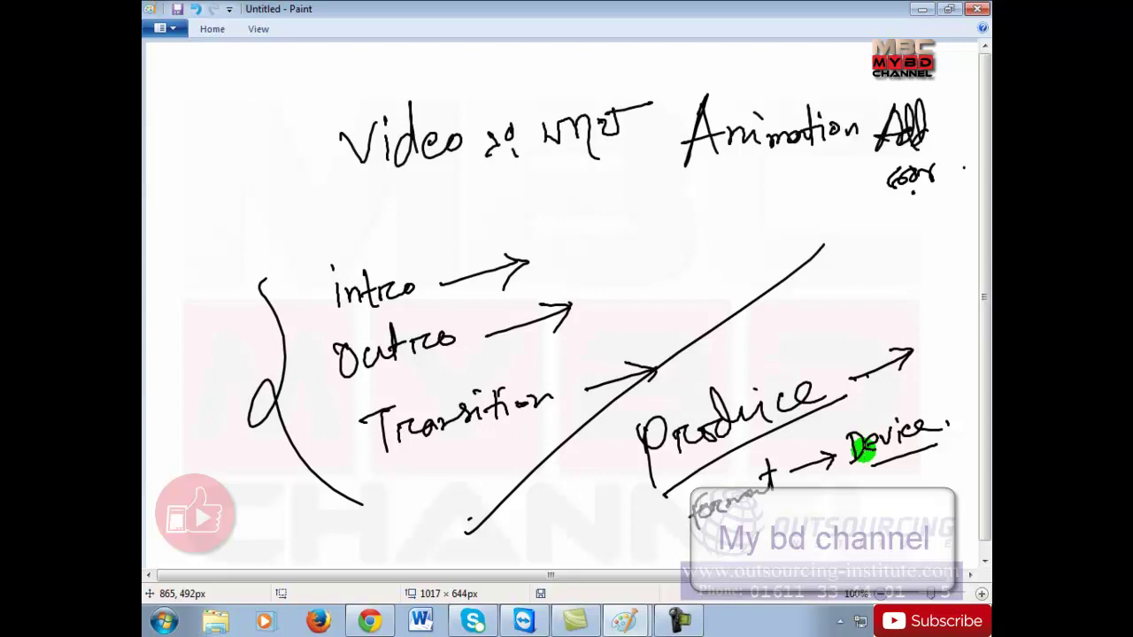
pyautogui.moveTo(872, 466); pyautogui.dragTo(956, 439)
pyautogui.moveTo(722, 532); pyautogui.dragTo(812, 500)
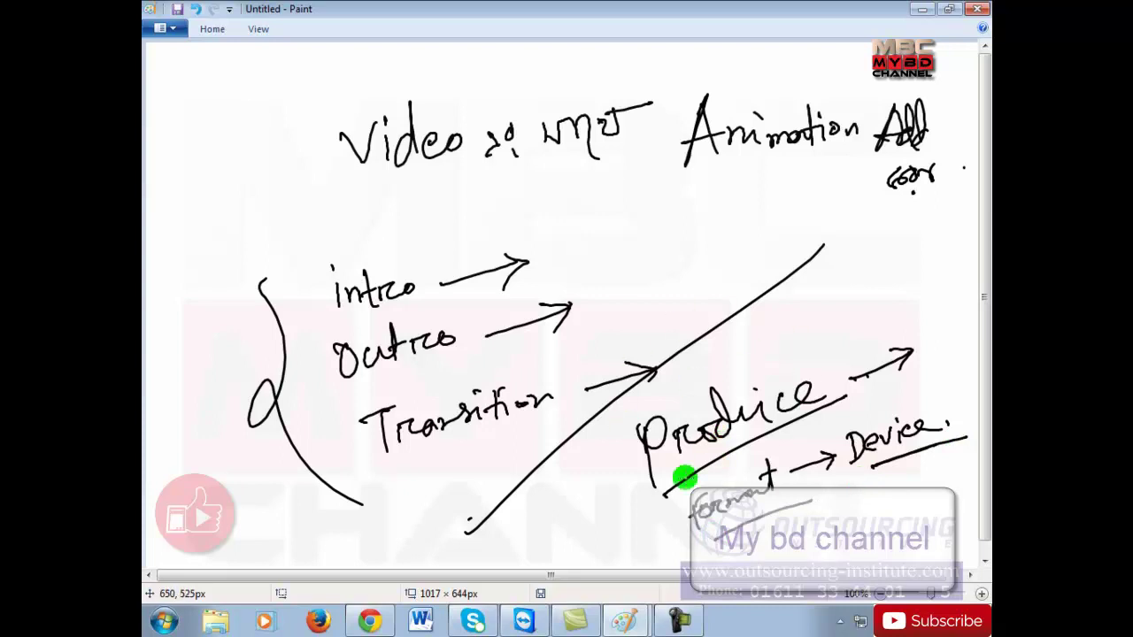
# Return to Camtasia Studio, open the Production Wizard and examine the HD preset's dimensions and format
pyautogui.click(575, 621)
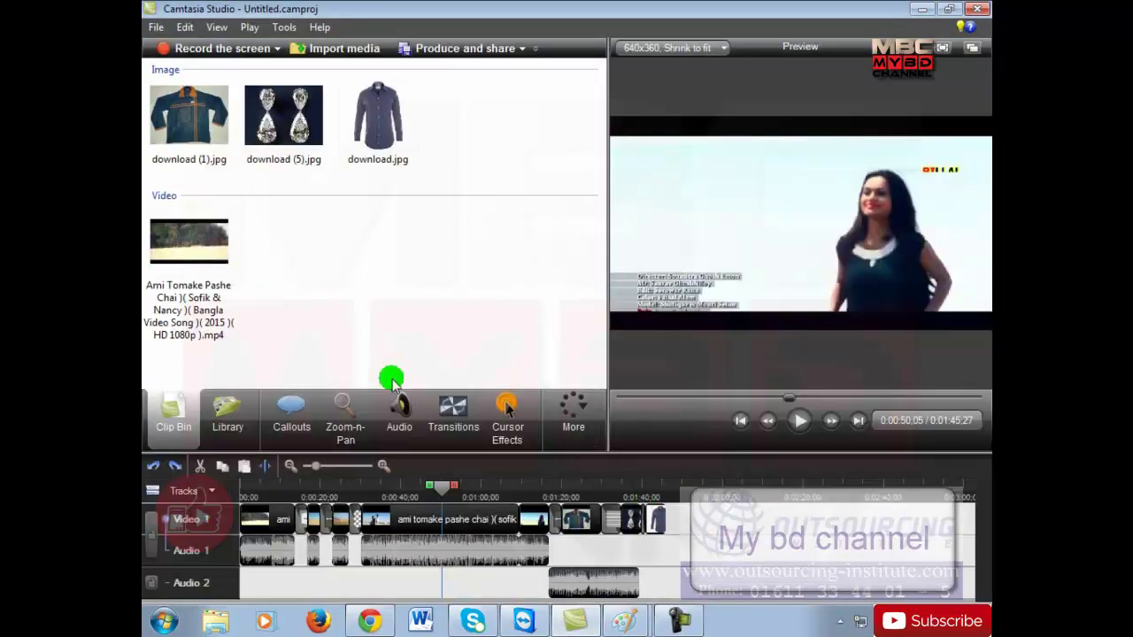
pyautogui.click(493, 50)
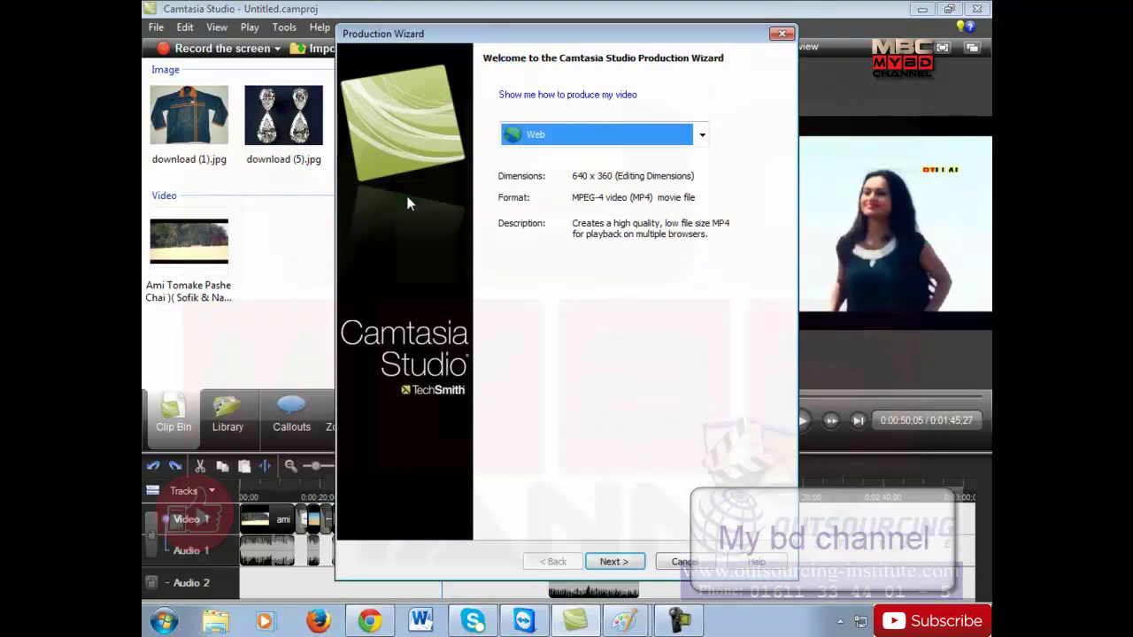
pyautogui.click(701, 135)
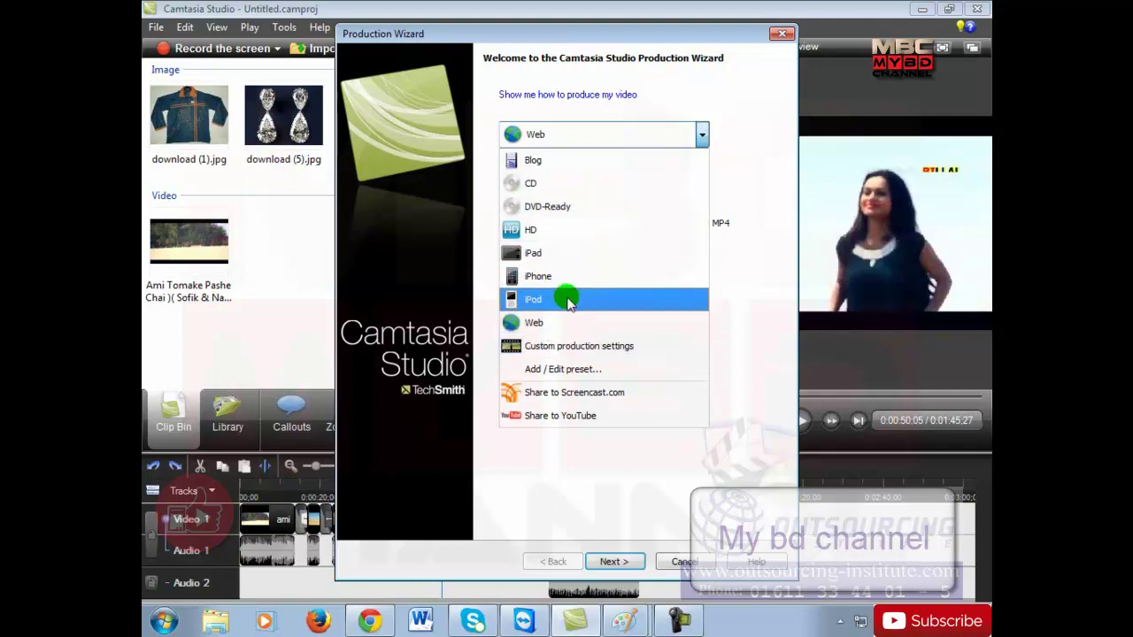
pyautogui.click(553, 232)
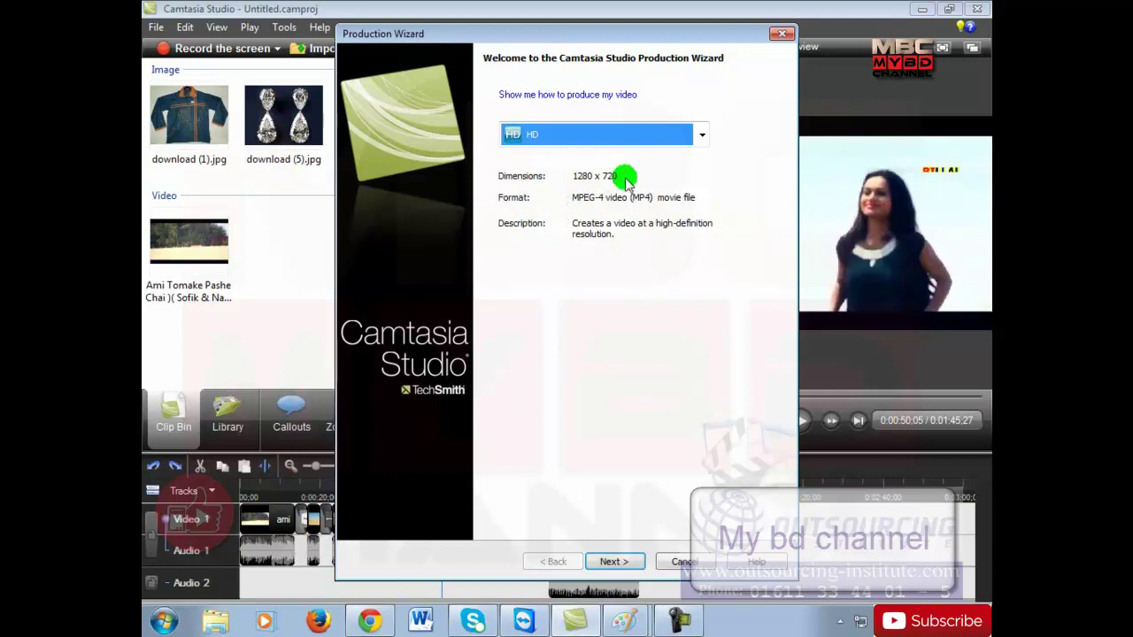
pyautogui.click(703, 138)
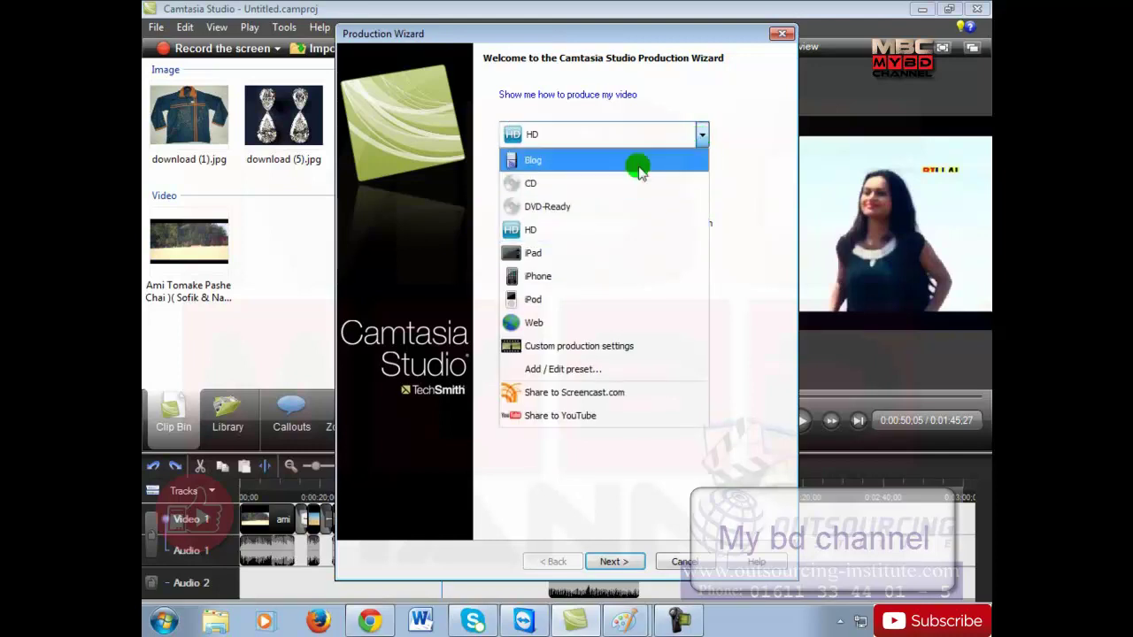
pyautogui.click(546, 231)
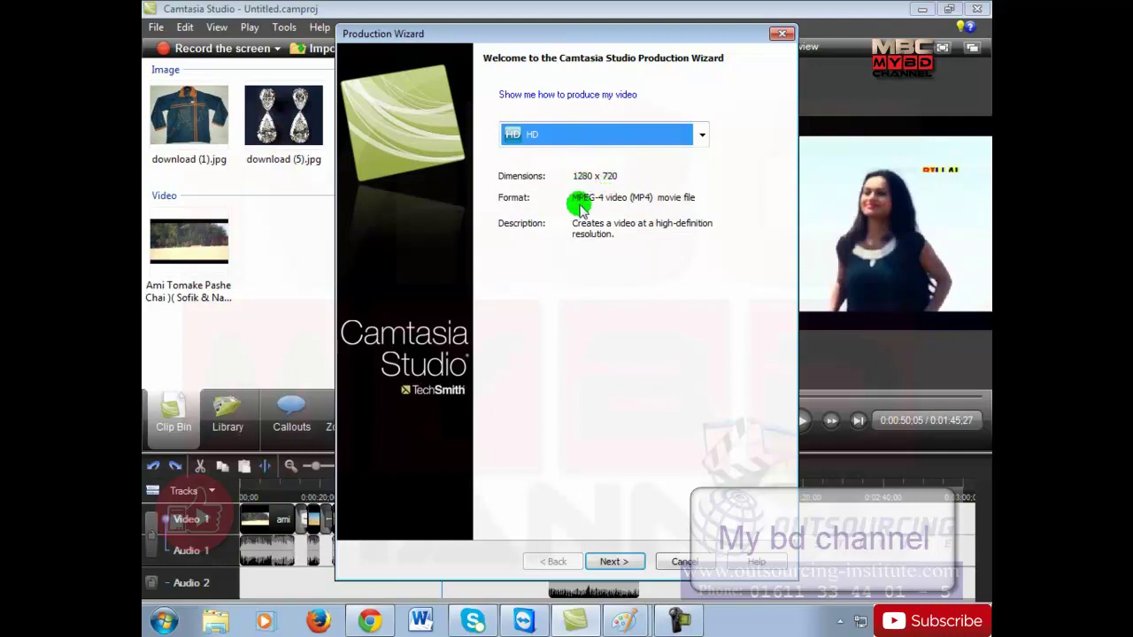
# Select the CD and iPhone production presets in turn to compare their dimensions and file formats
pyautogui.click(702, 138)
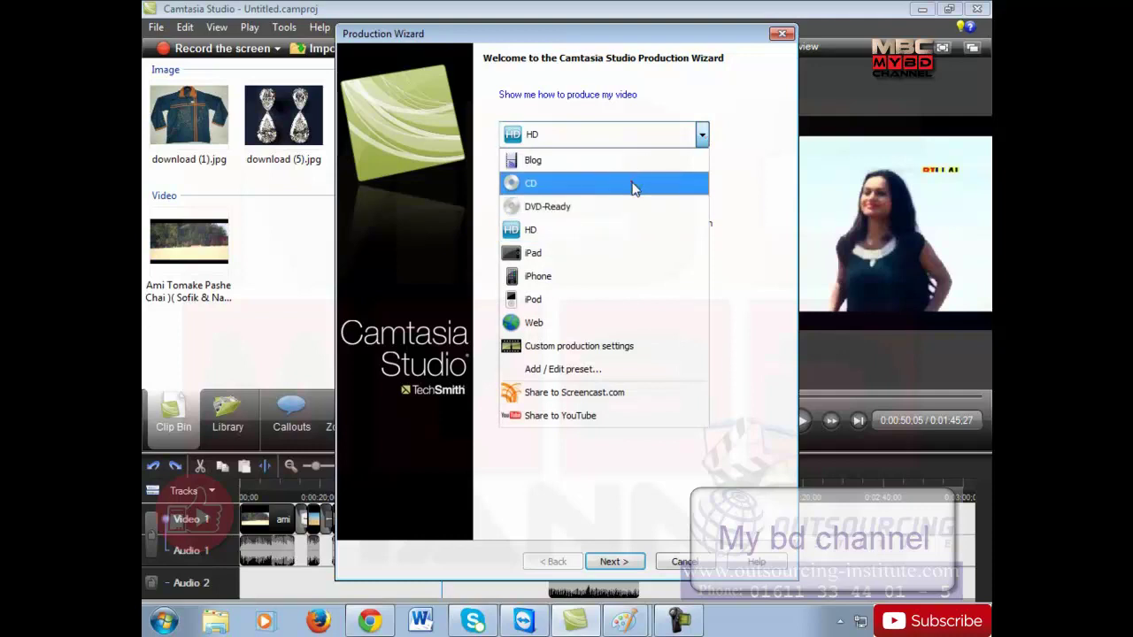
pyautogui.click(630, 183)
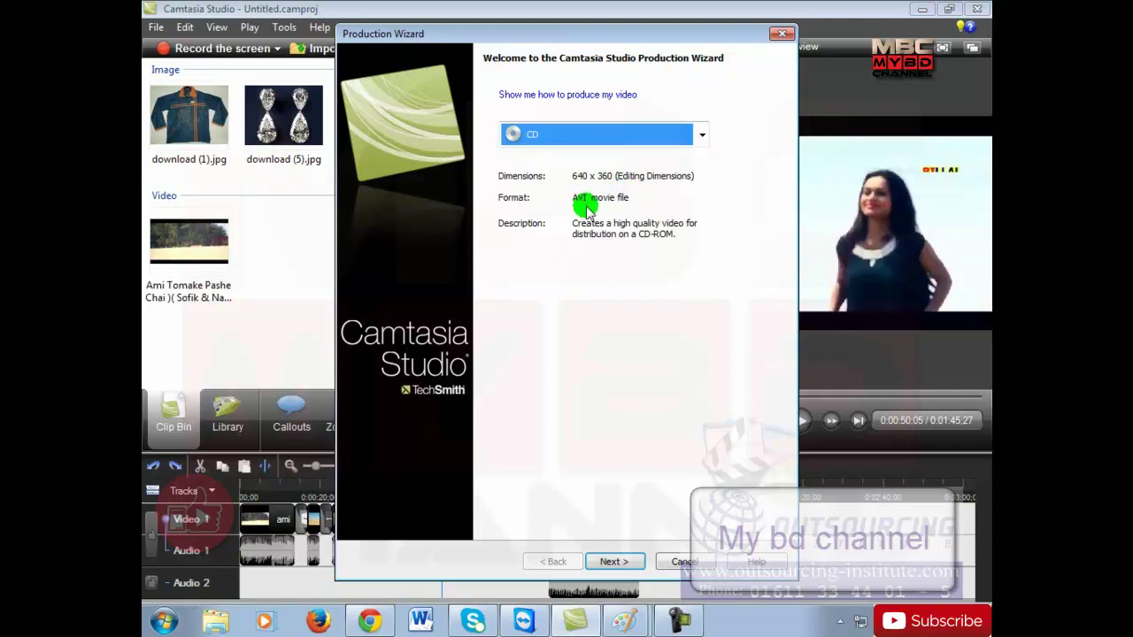
pyautogui.click(701, 136)
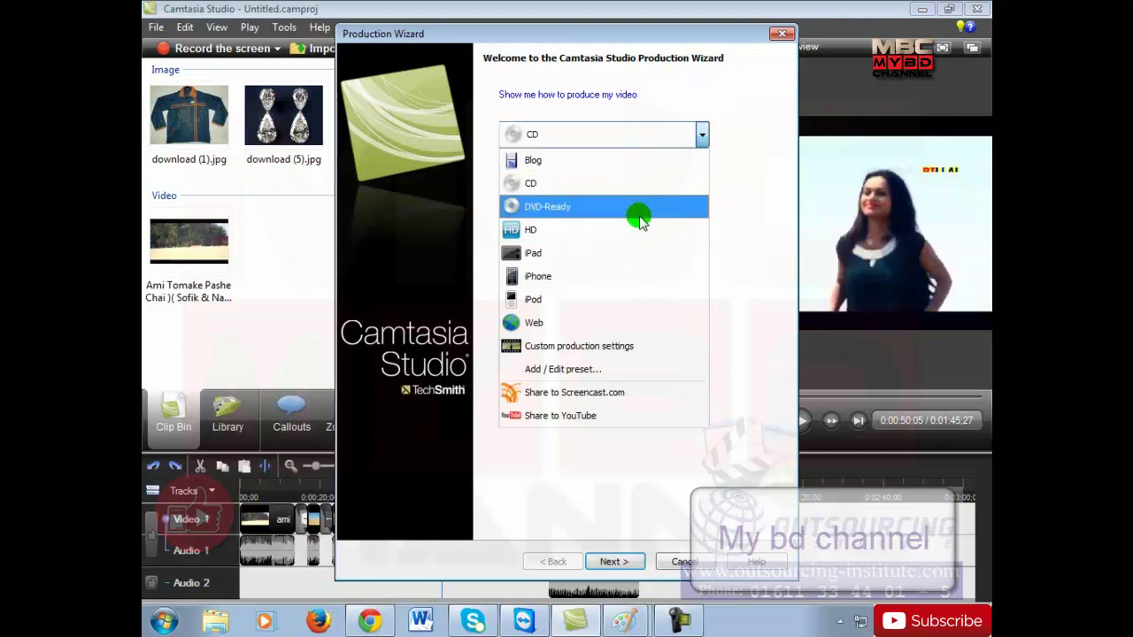
pyautogui.click(592, 279)
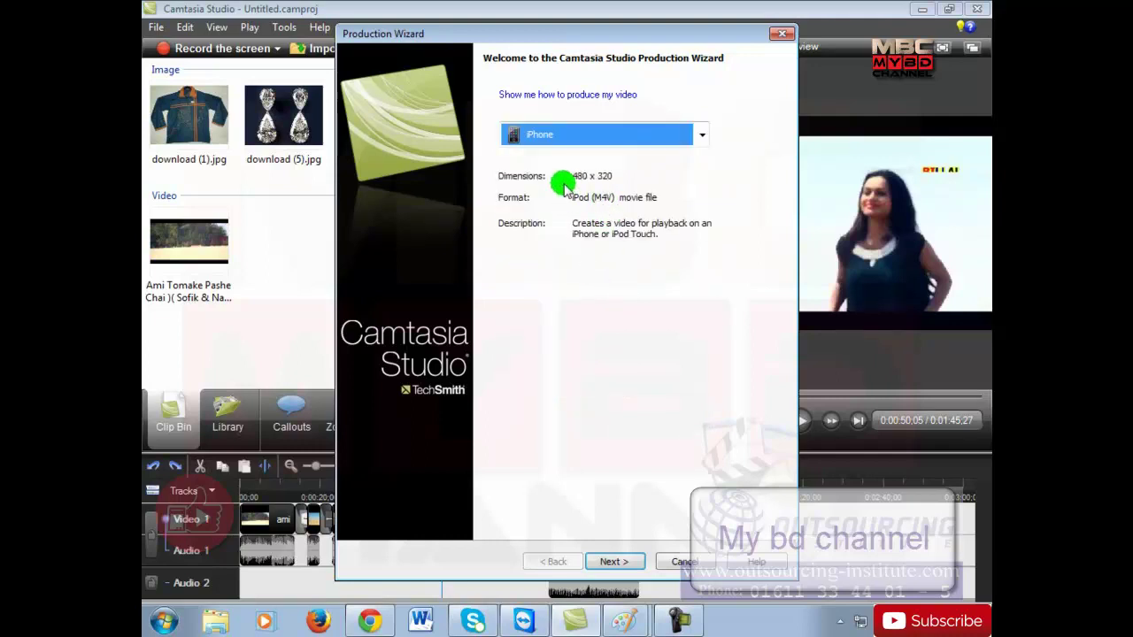
# Choose the custom production settings and select MP4/FLV/SWF - Flash outputs as the file format
pyautogui.click(700, 133)
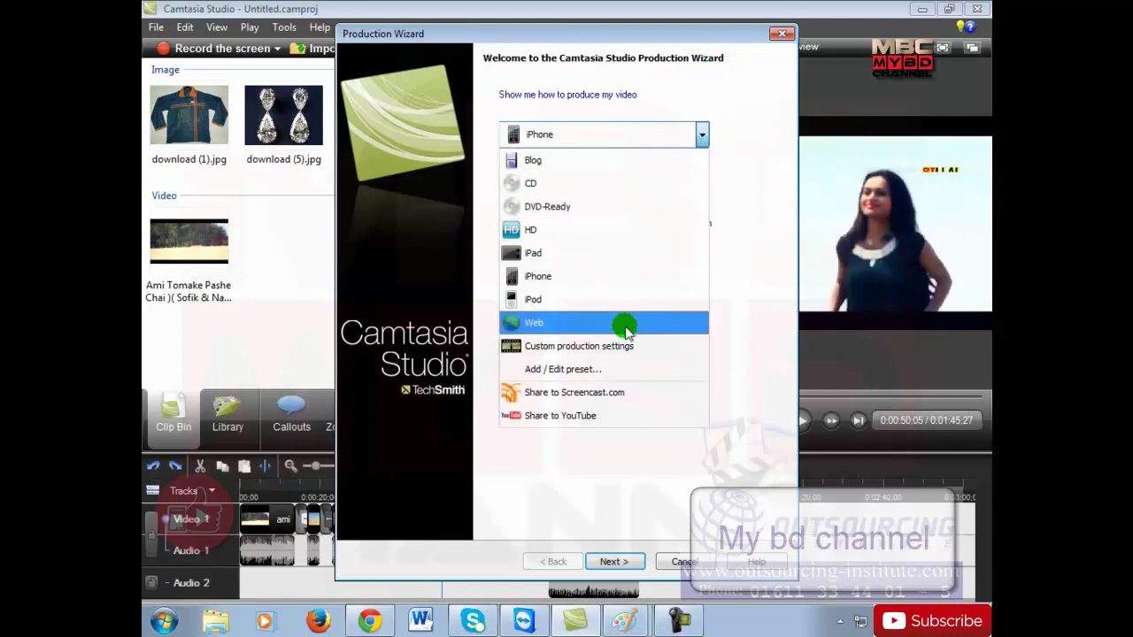
pyautogui.click(573, 347)
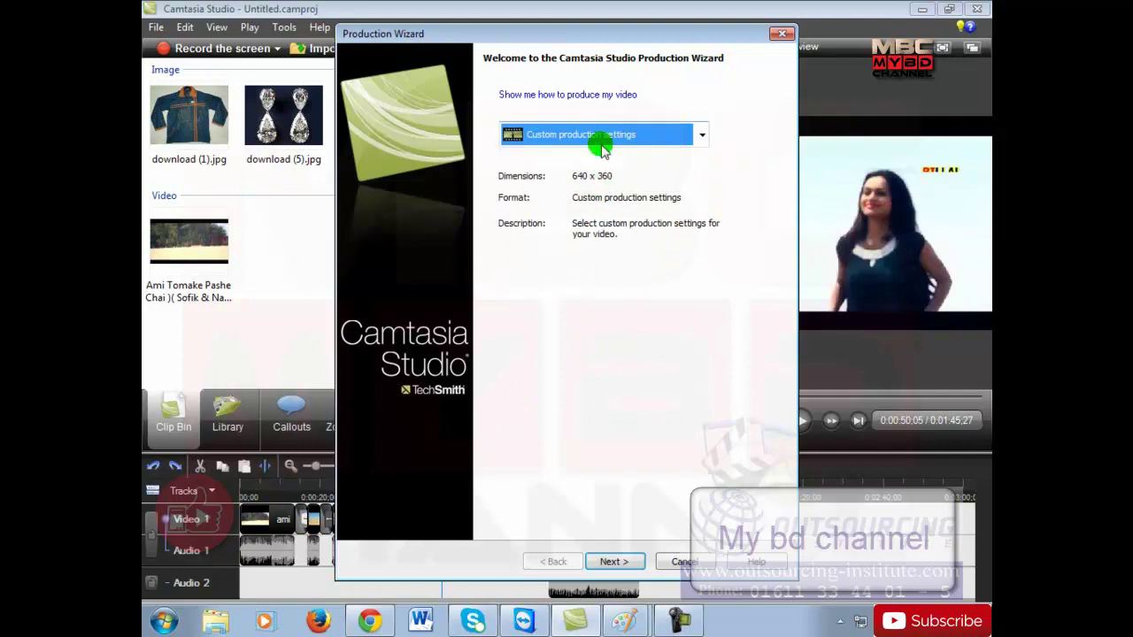
pyautogui.click(615, 562)
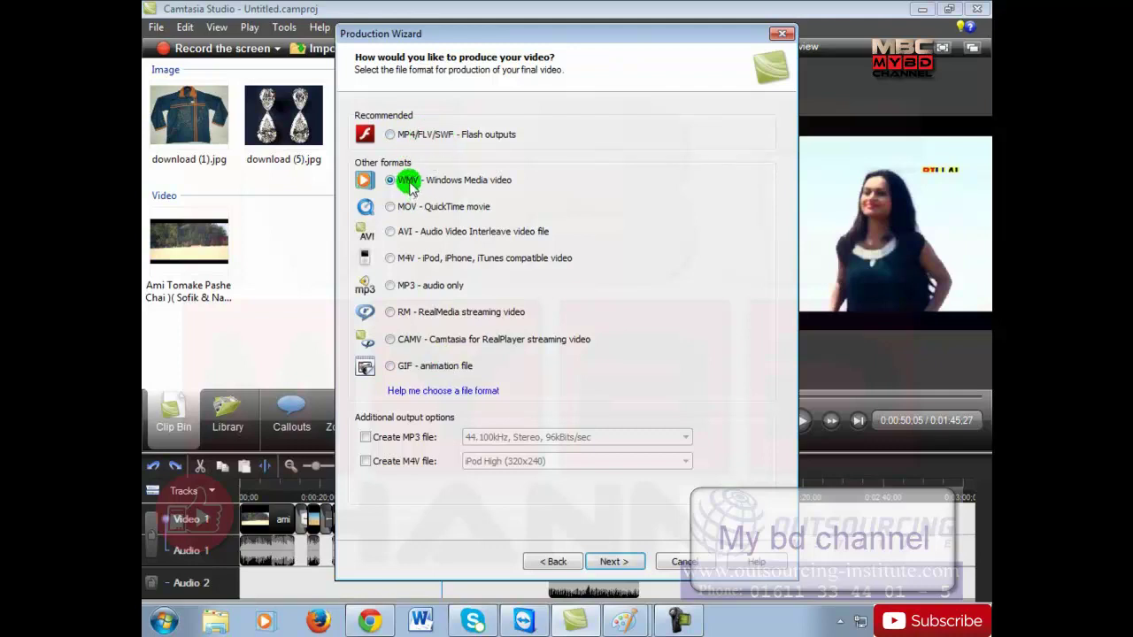
pyautogui.click(391, 135)
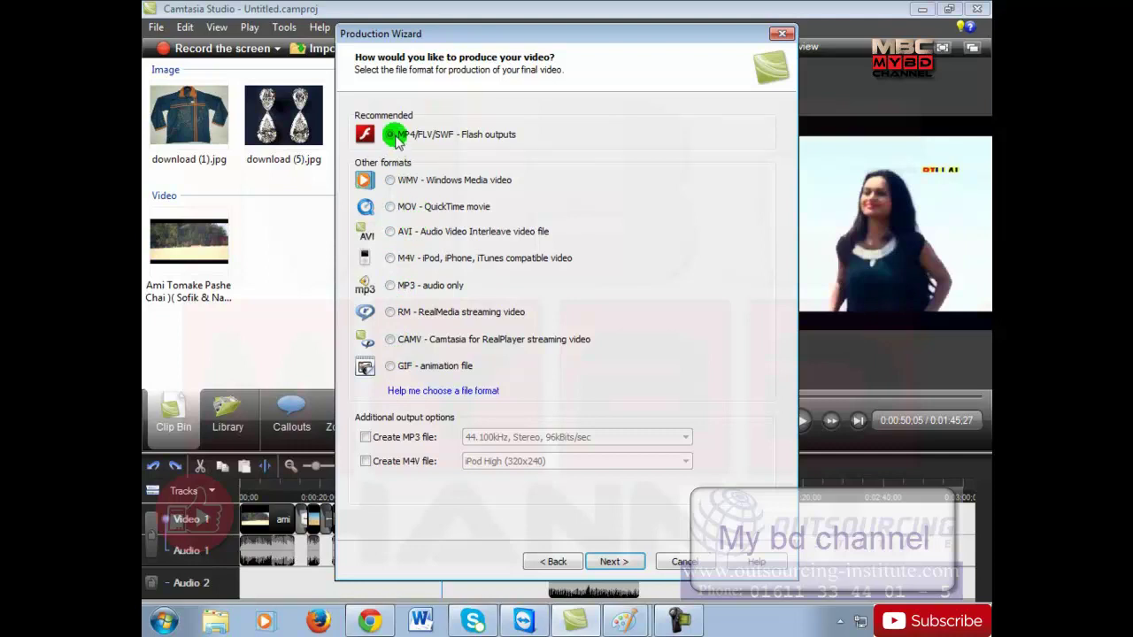
# Continue to the Flash controller settings and set the ExpressShow controller's theme to Silver
pyautogui.click(614, 561)
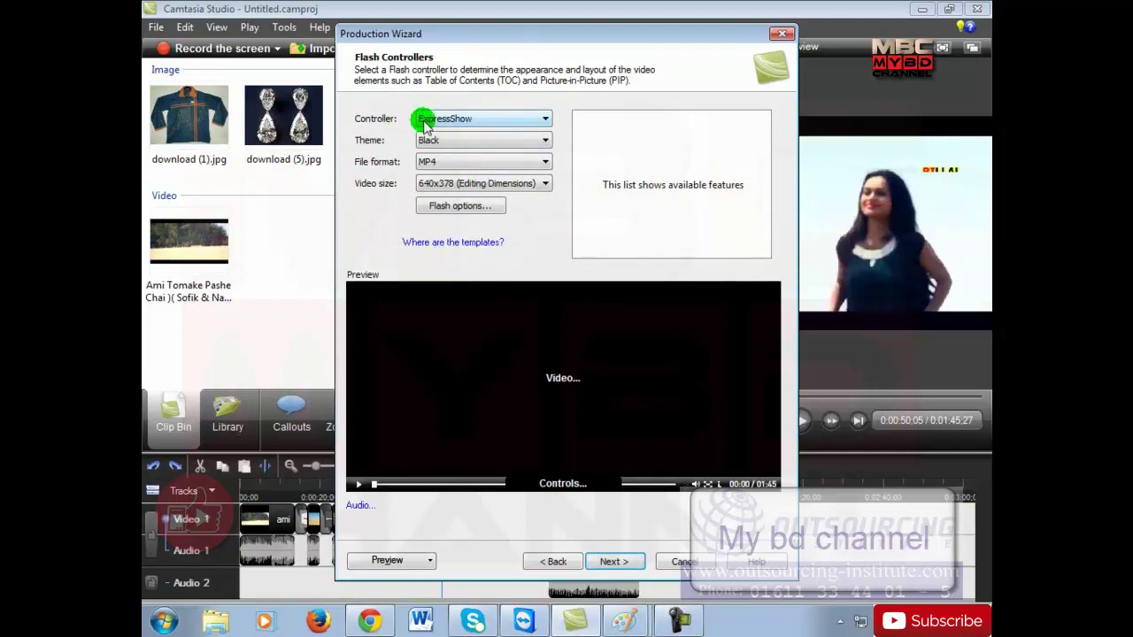
pyautogui.click(501, 142)
pyautogui.click(486, 174)
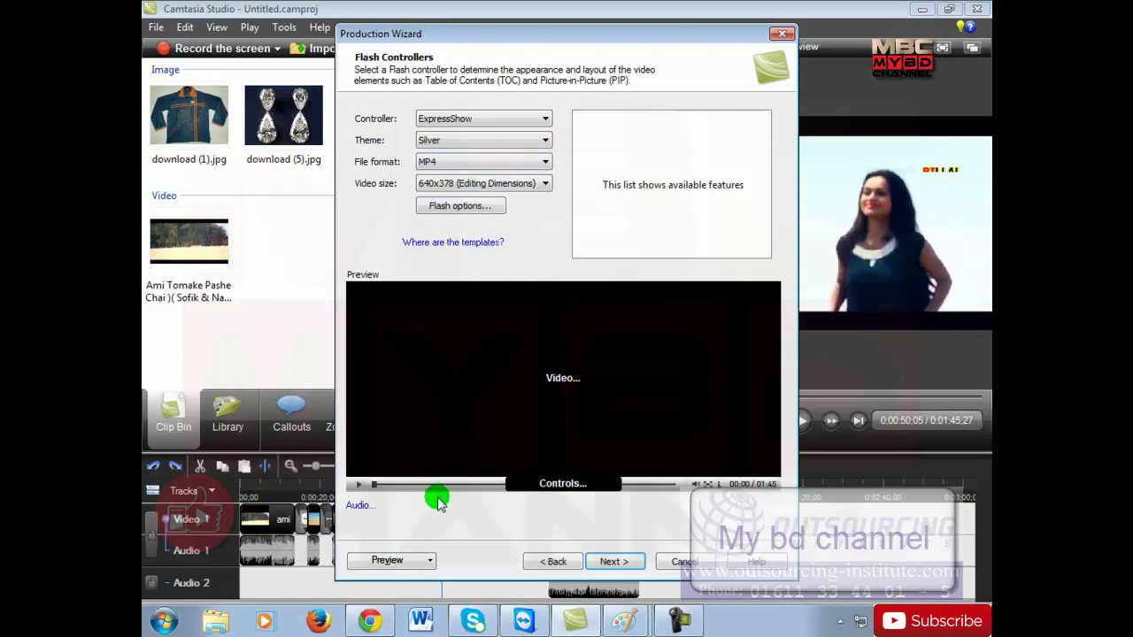
# Set the ExpressShow controller's theme to Black and review the available file formats and video sizes
pyautogui.click(511, 140)
pyautogui.click(509, 160)
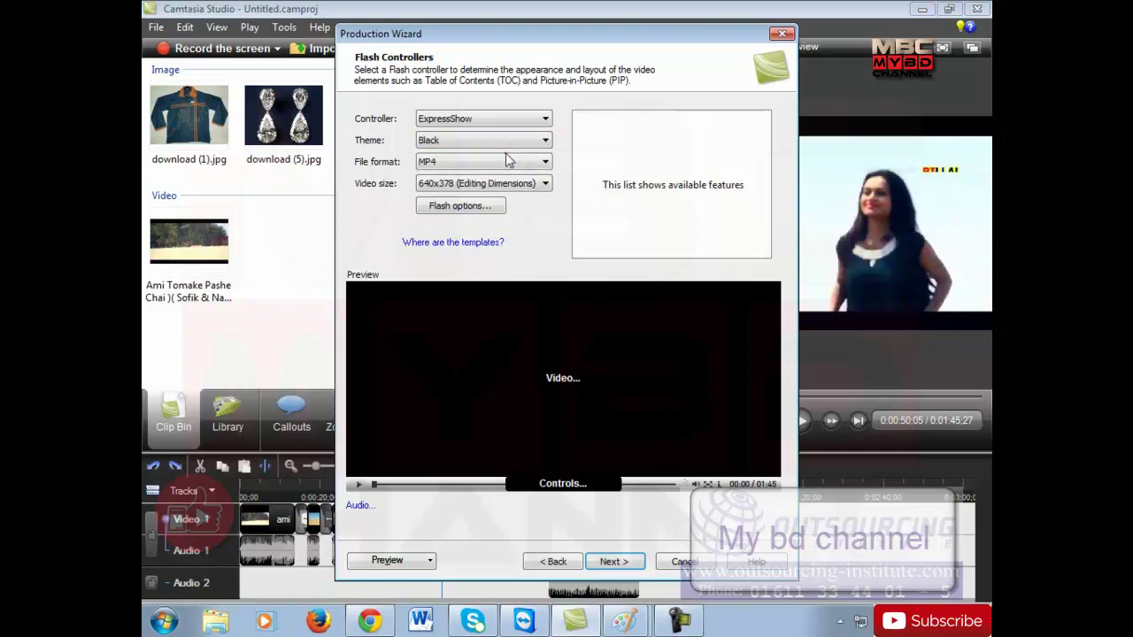
pyautogui.click(461, 161)
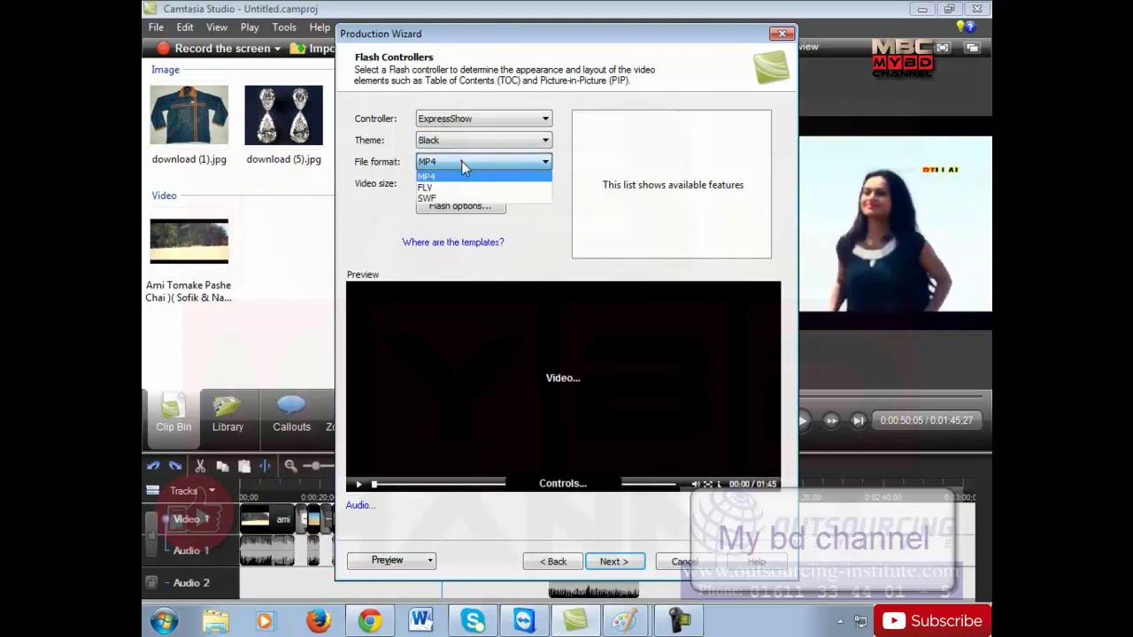
pyautogui.click(352, 237)
pyautogui.click(541, 183)
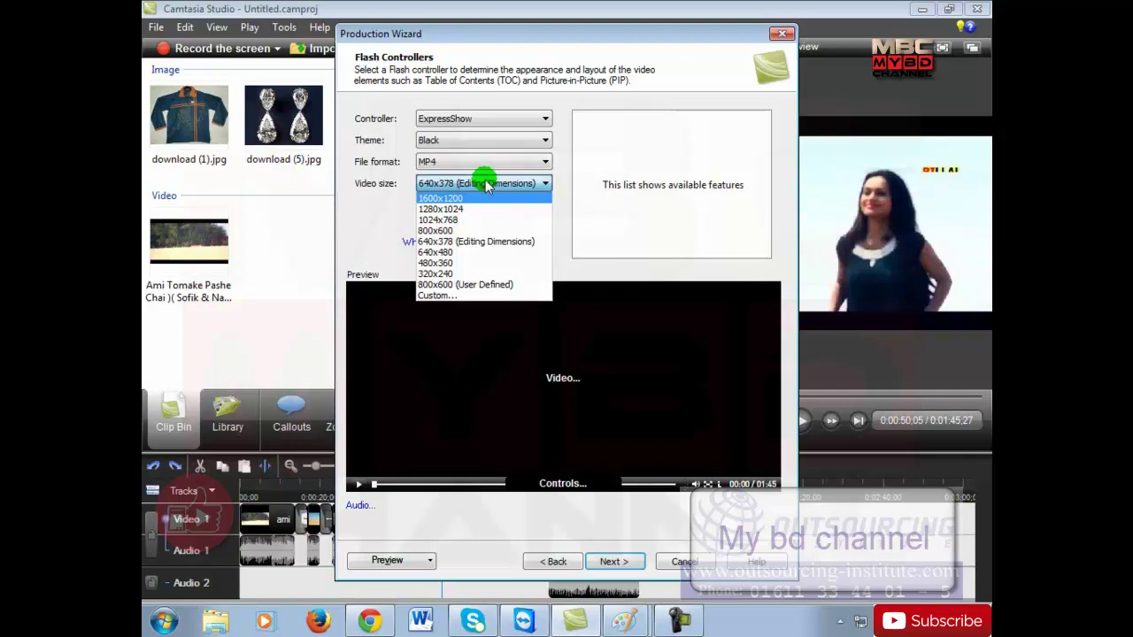
pyautogui.click(396, 234)
# Review the Video Options and Produce Video pages, including the watermark, production name and output folder, and cancel the production
pyautogui.click(598, 559)
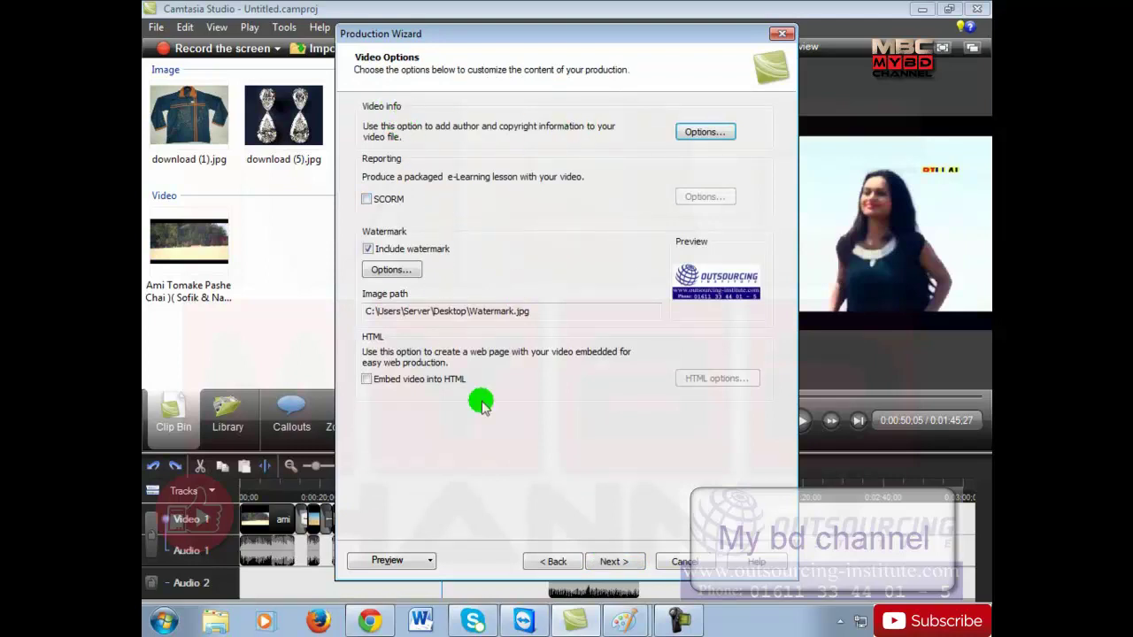
pyautogui.click(614, 562)
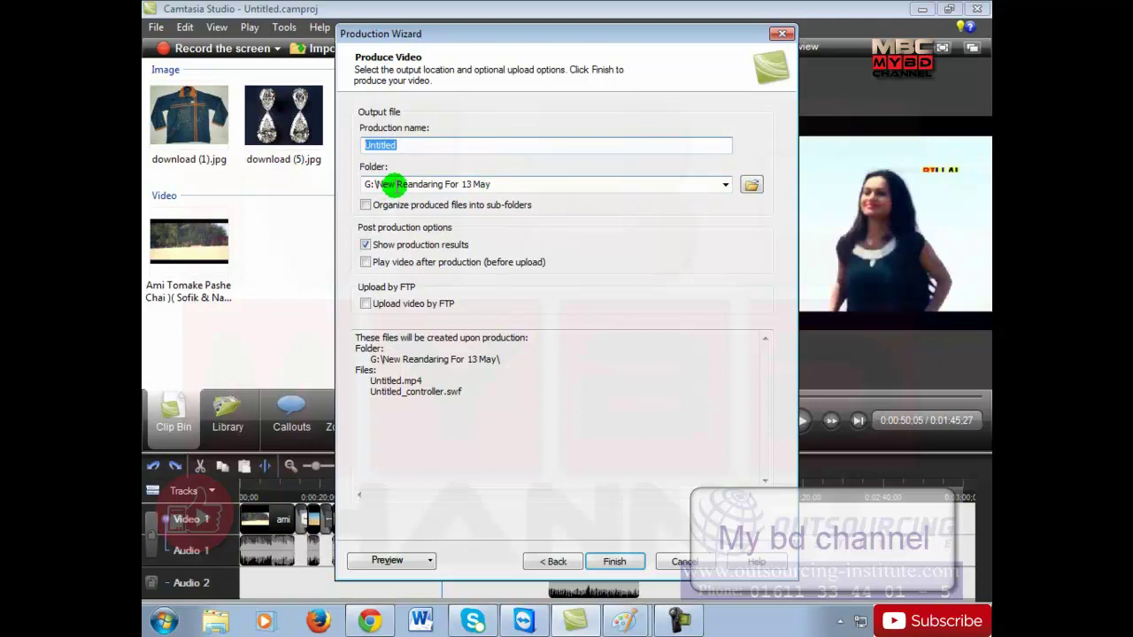
pyautogui.click(515, 184)
pyautogui.click(515, 184)
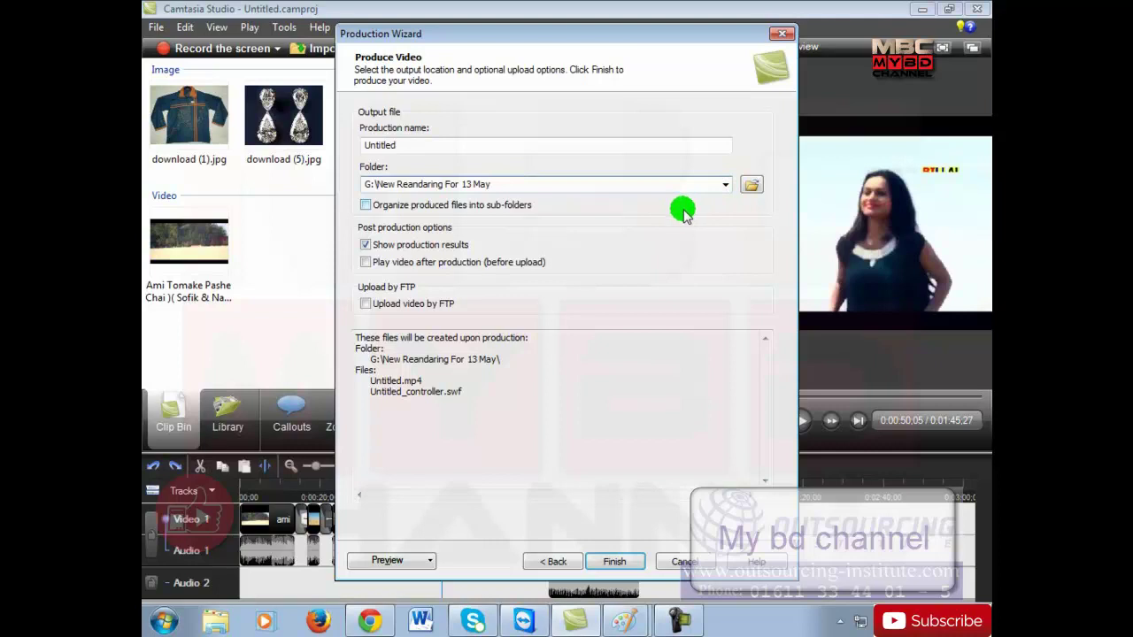
pyautogui.click(550, 563)
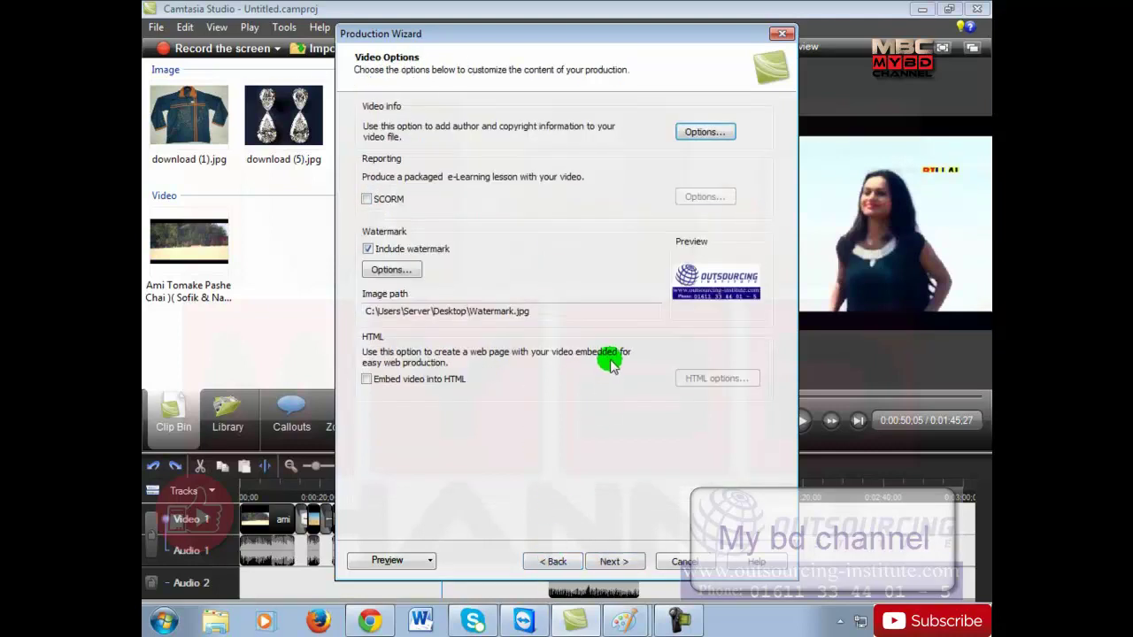
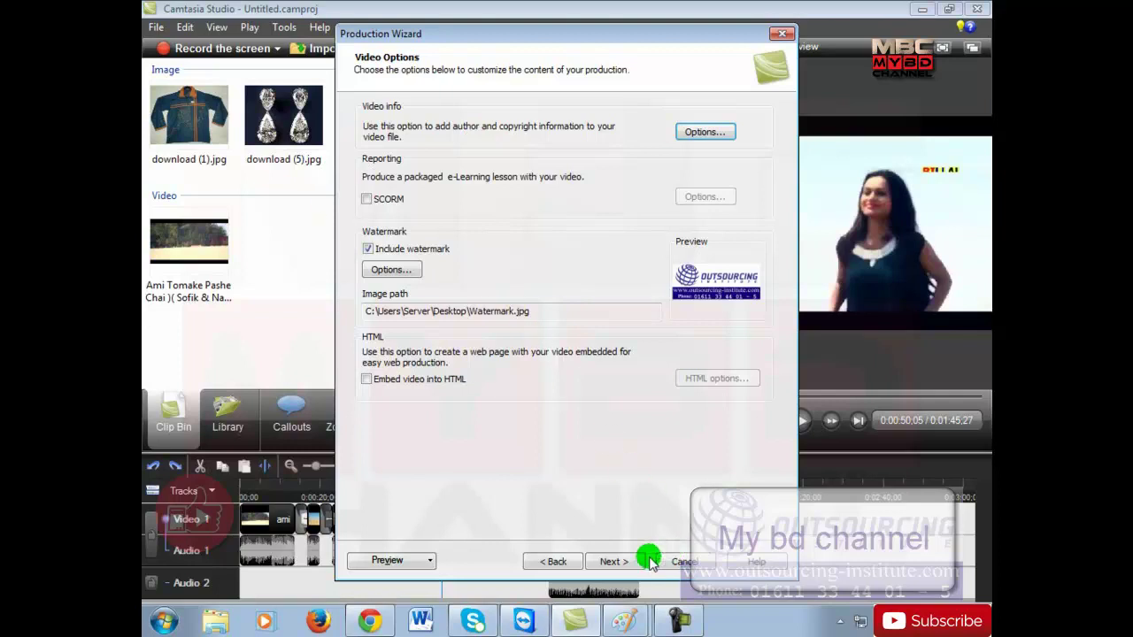
pyautogui.click(620, 561)
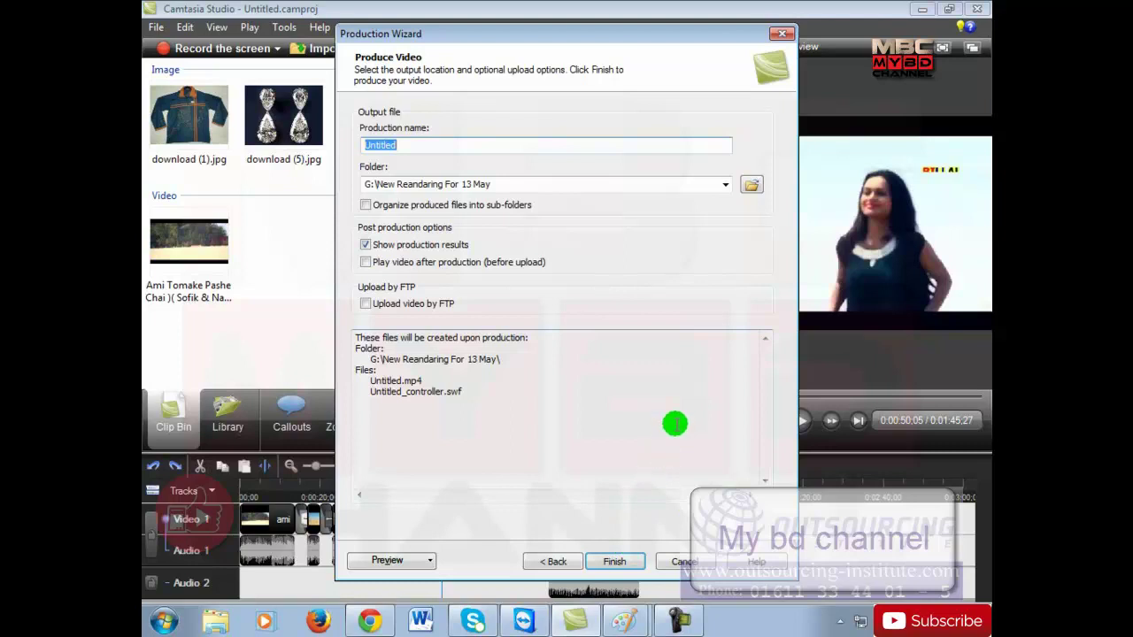
pyautogui.click(683, 561)
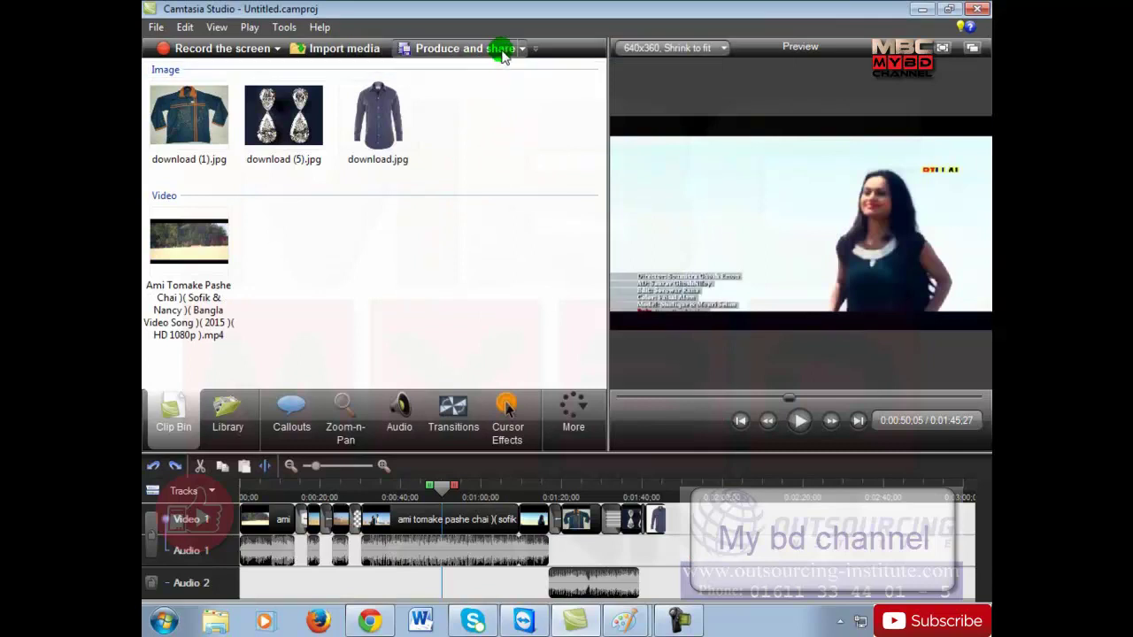
# Reopen the Production Wizard with the HD preset, view its production name and folder settings, and cancel
pyautogui.click(497, 47)
pyautogui.click(701, 135)
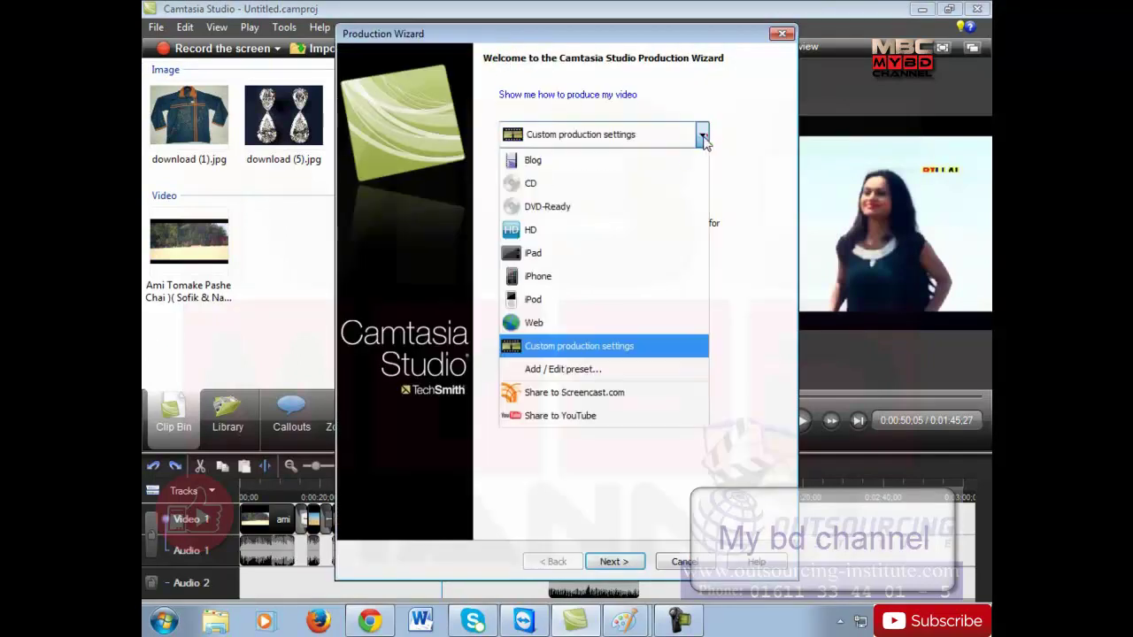
pyautogui.click(614, 230)
pyautogui.click(614, 561)
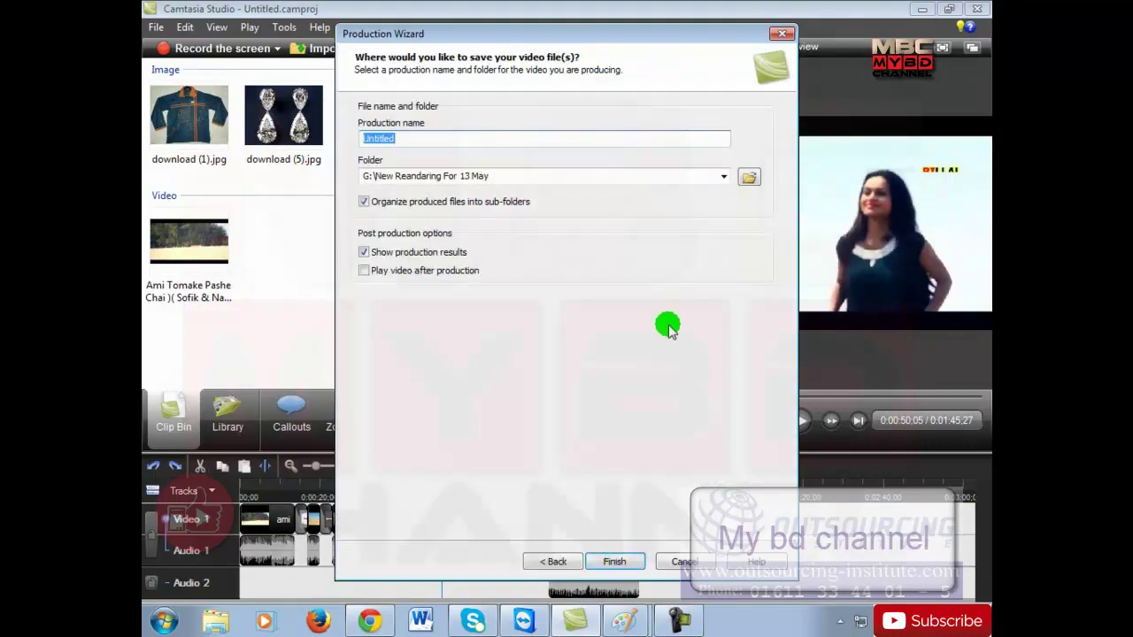
pyautogui.click(684, 561)
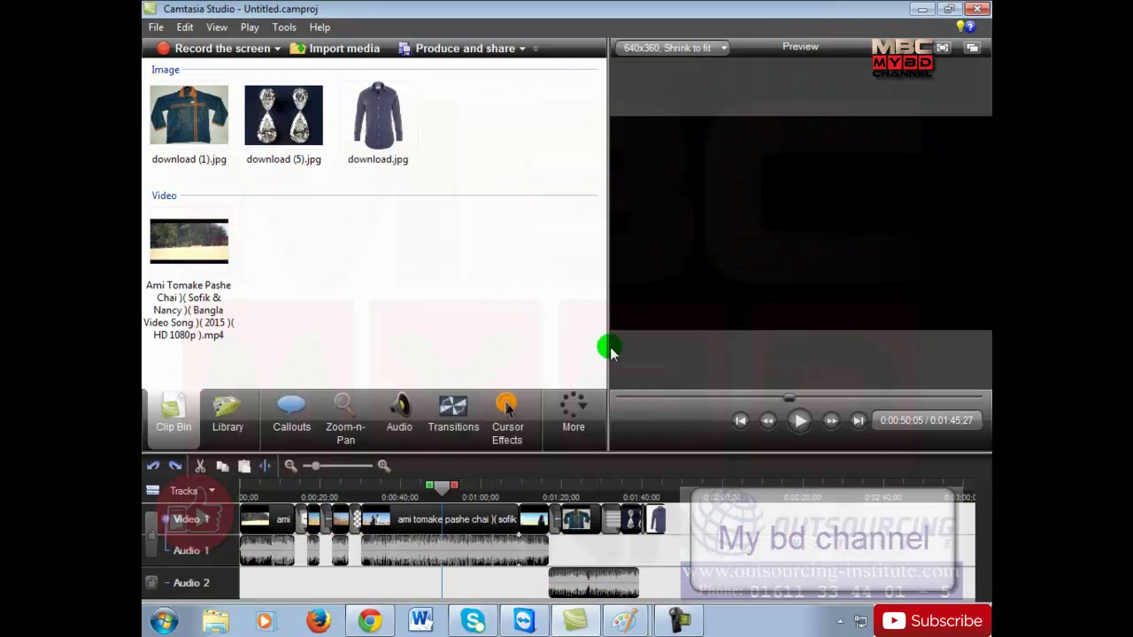
# Choose custom production settings with AVI - Audio Video Interleave as the format, view the AVI encoding options, and close the wizard
pyautogui.click(486, 50)
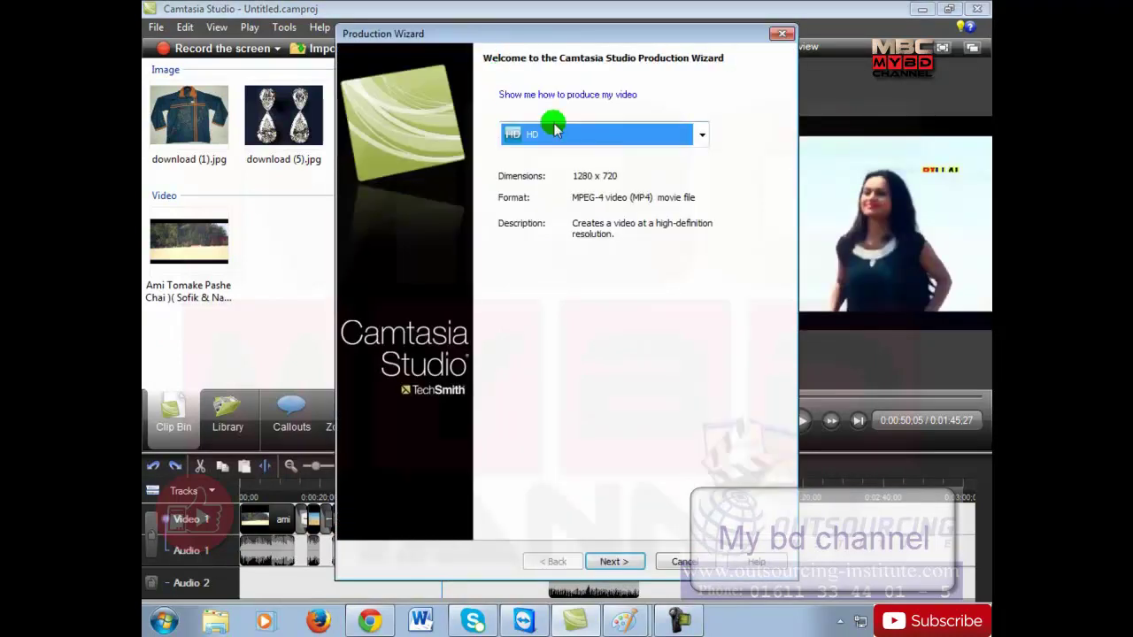
pyautogui.click(702, 135)
pyautogui.click(620, 346)
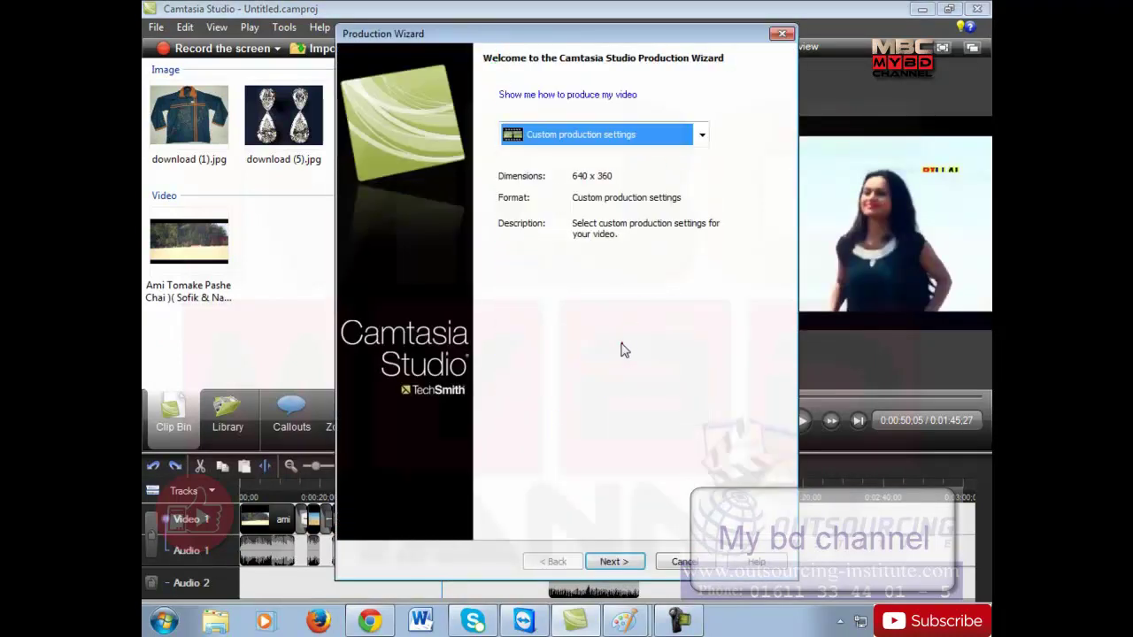
pyautogui.click(614, 561)
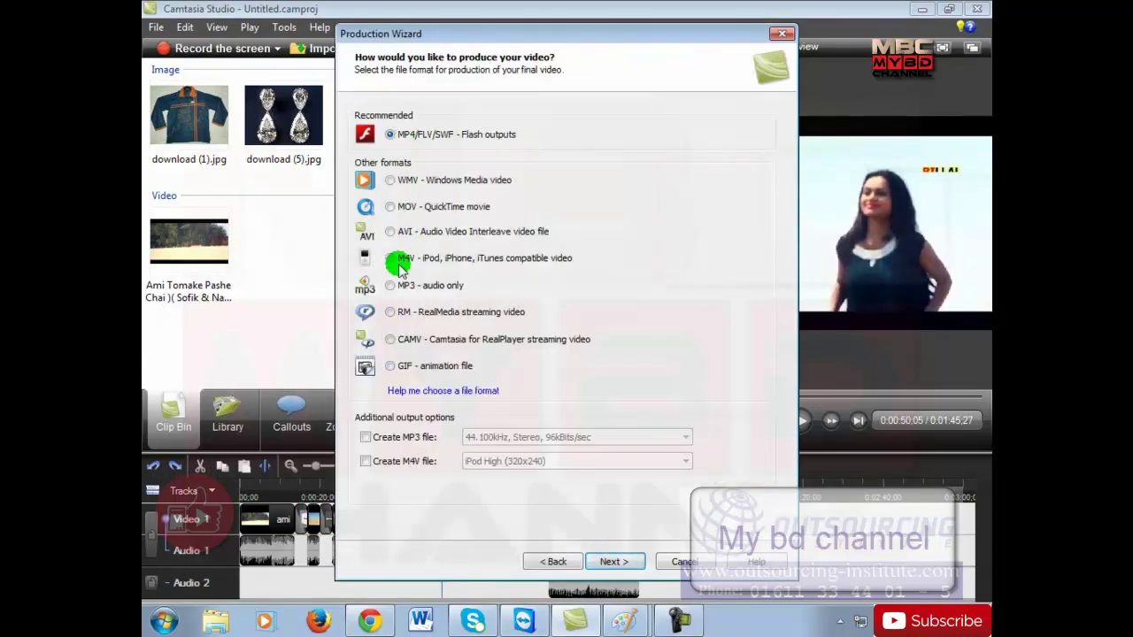
pyautogui.click(390, 231)
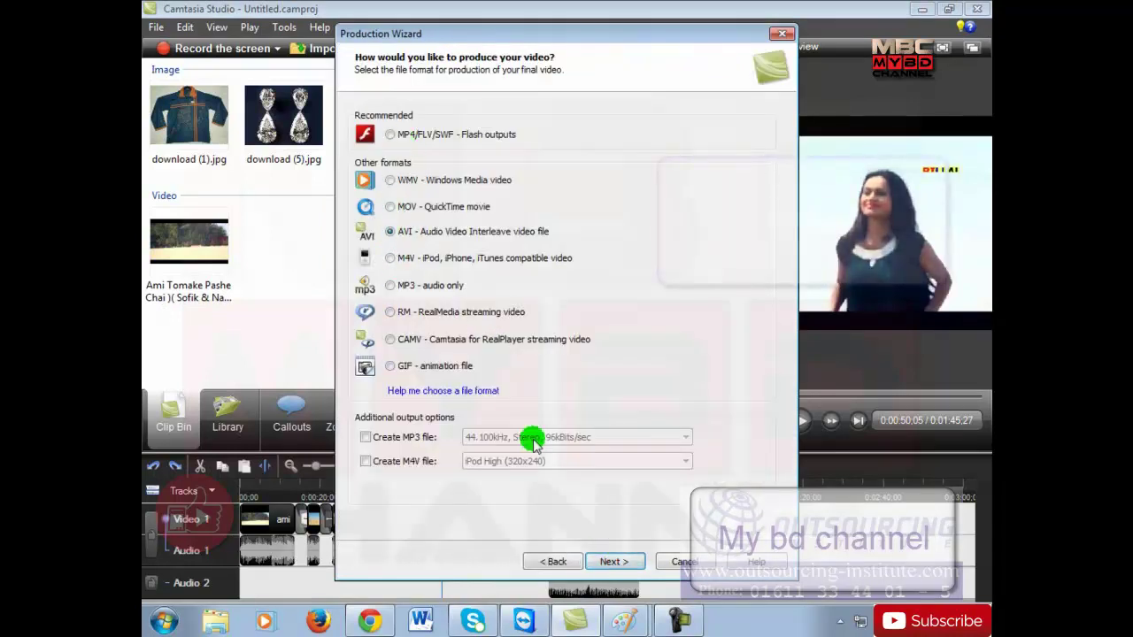
pyautogui.click(614, 561)
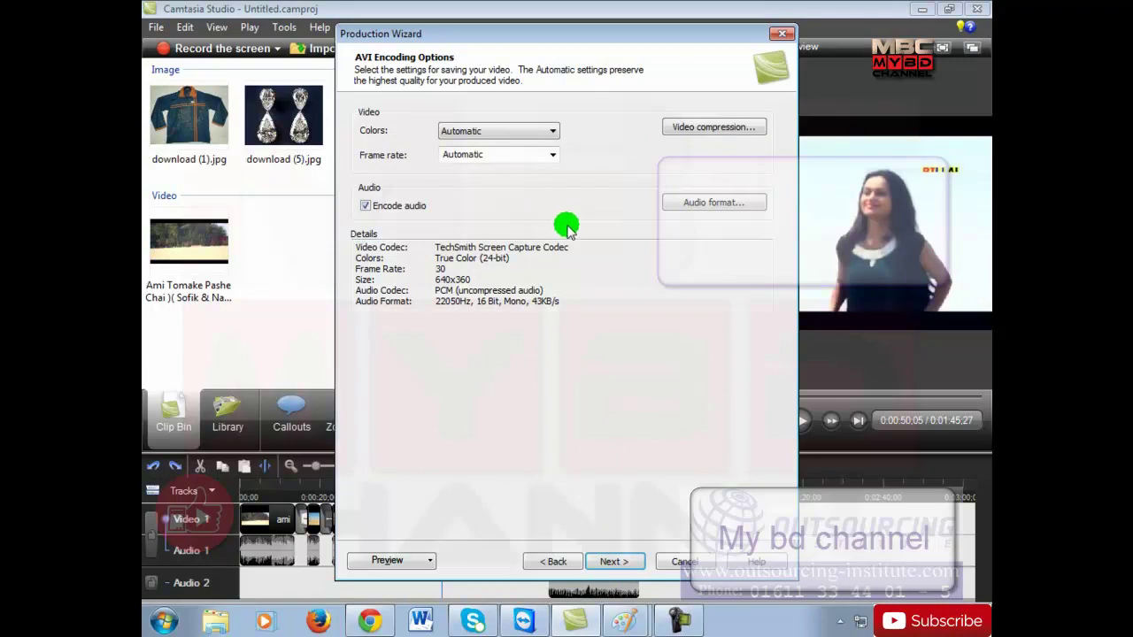
pyautogui.click(683, 557)
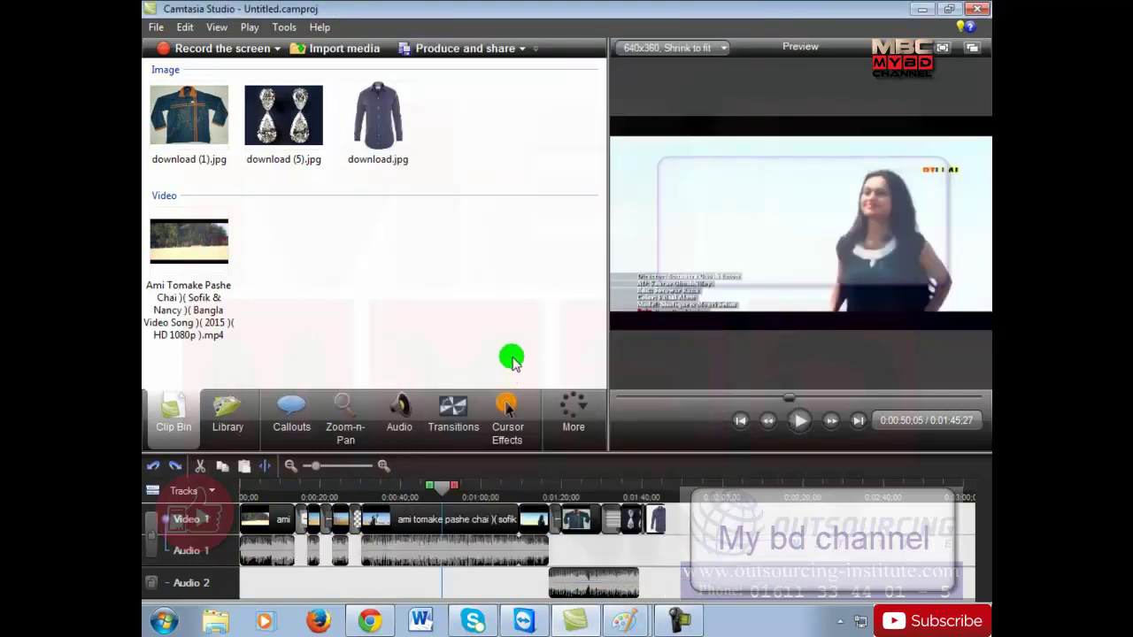
# Move the playhead back to about 0:00:03;15 and view the list of additional editing features such as Title Clips and Captions
pyautogui.click(493, 495)
pyautogui.moveTo(493, 495); pyautogui.dragTo(329, 495)
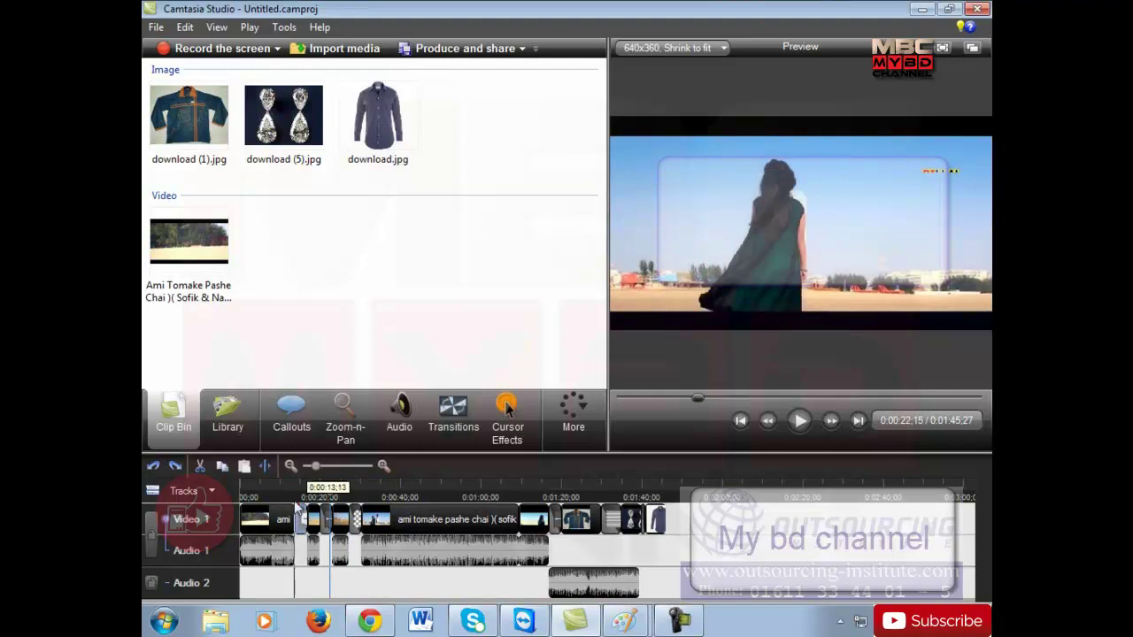
pyautogui.click(285, 516)
pyautogui.click(445, 338)
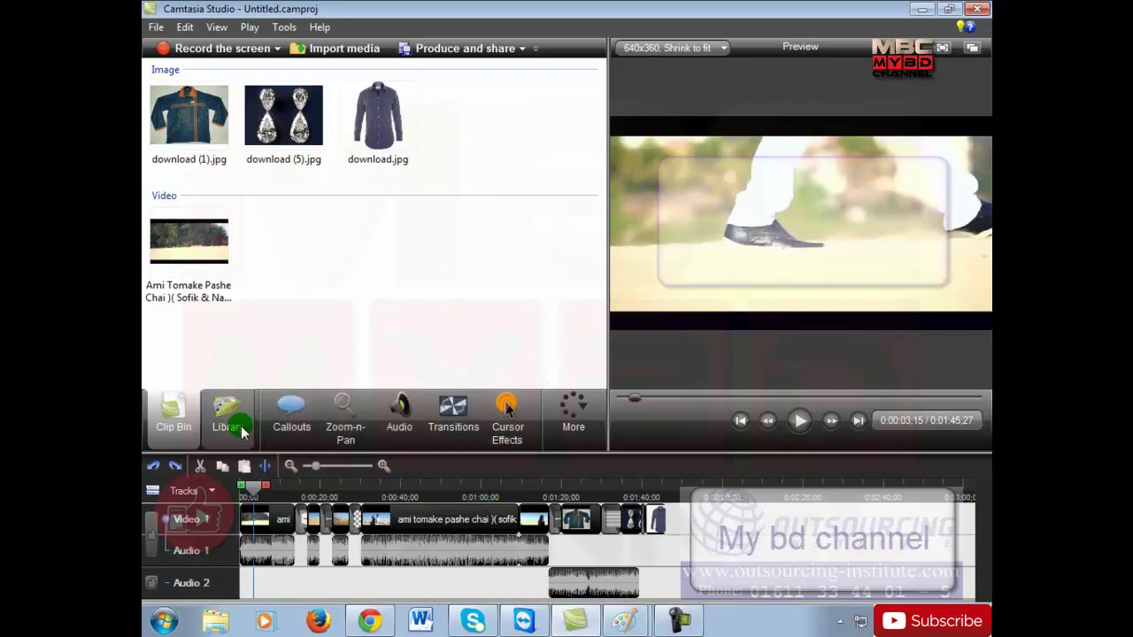
pyautogui.click(576, 400)
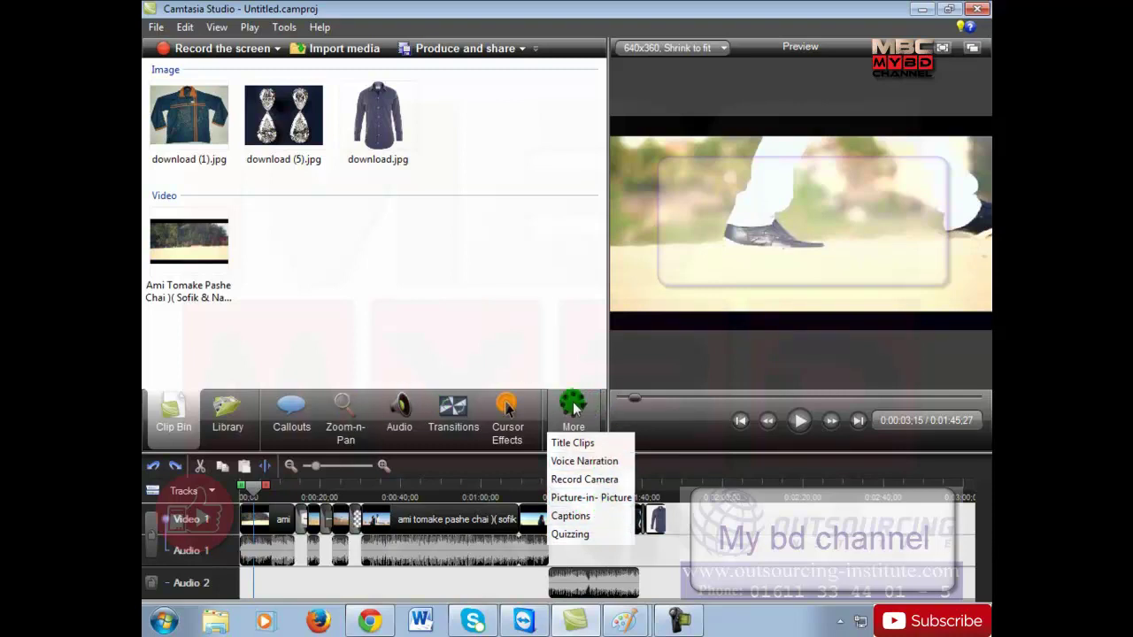
pyautogui.click(644, 413)
pyautogui.click(643, 359)
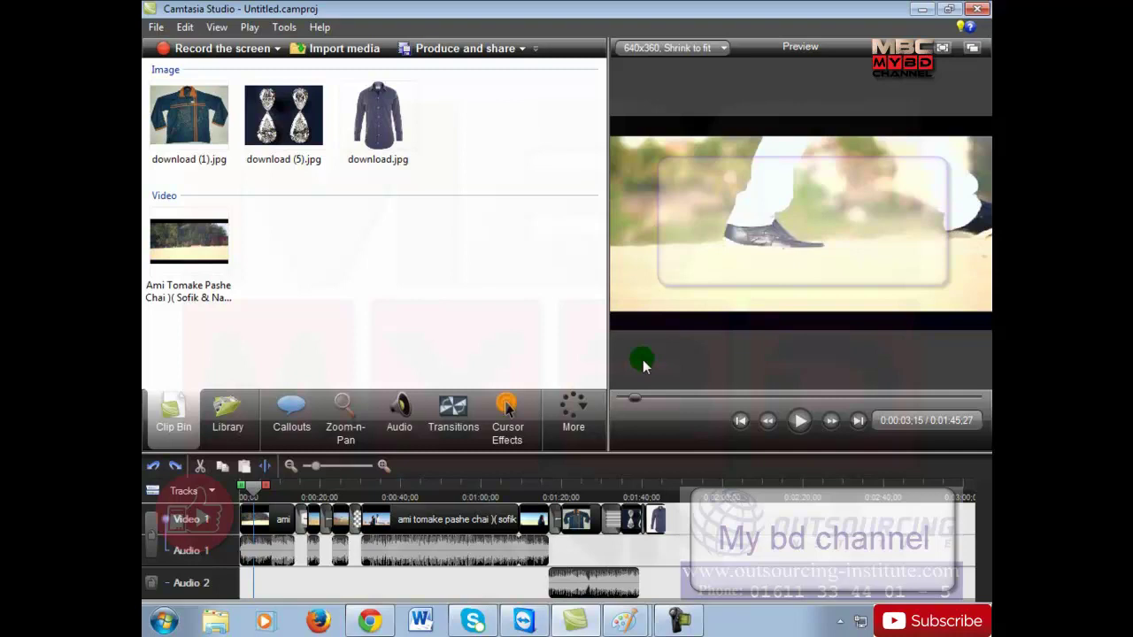
pyautogui.click(609, 627)
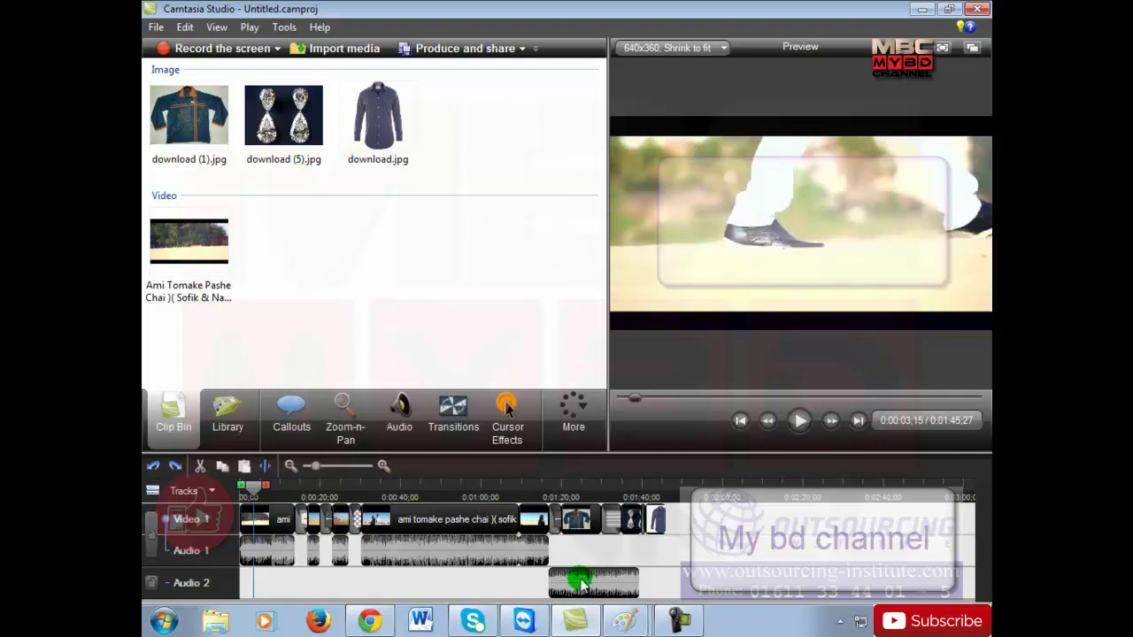
# Cut the jacket image section from about 0:01:20;15 to 0:01:29;27 out of the timeline
pyautogui.moveTo(469, 492)
pyautogui.mouseDown()
pyautogui.moveTo(331, 489)
pyautogui.moveTo(588, 489)
pyautogui.moveTo(566, 498)
pyautogui.moveTo(614, 486)
pyautogui.mouseUp()
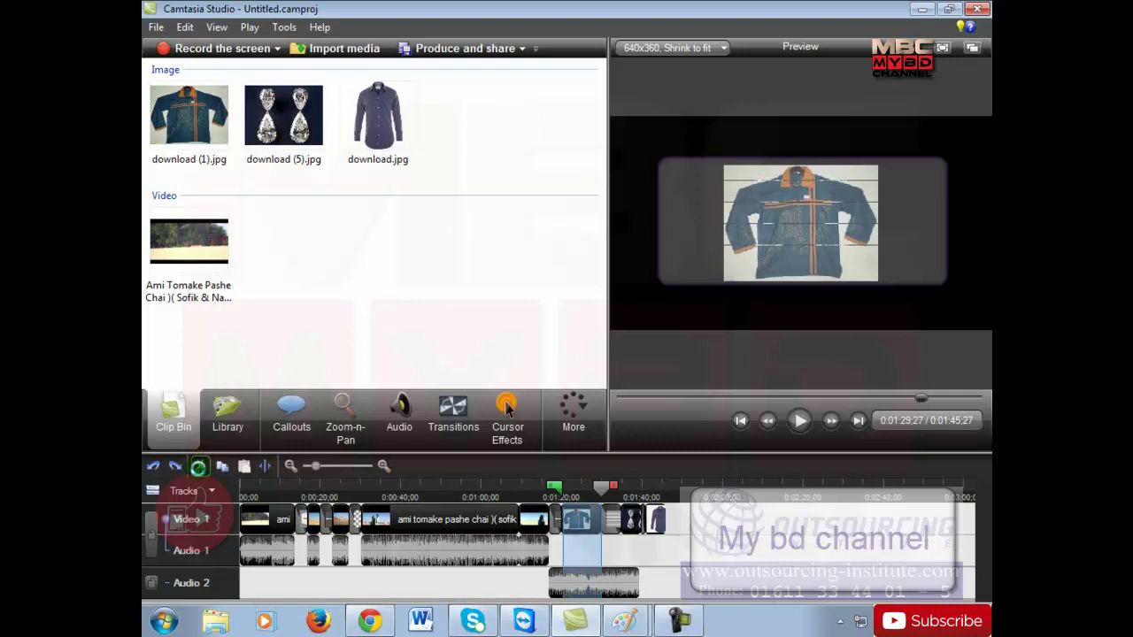
pyautogui.click(198, 466)
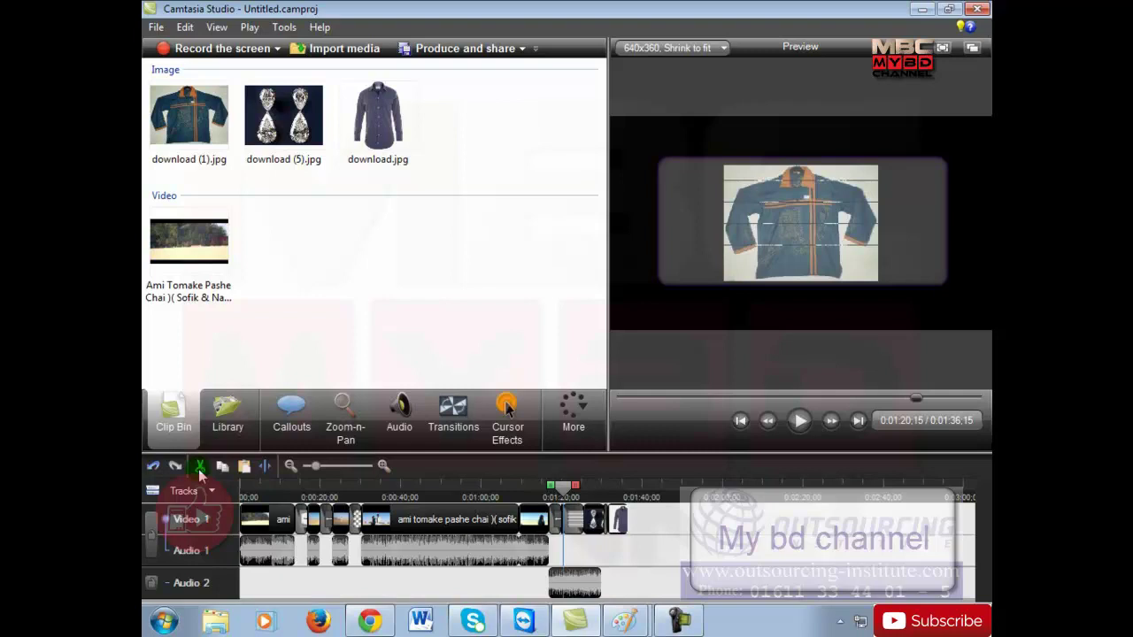
# Select the part of the song clip from about 0:00:37;17 to 0:00:49;22 on the timeline
pyautogui.click(391, 497)
pyautogui.moveTo(391, 497); pyautogui.dragTo(456, 488)
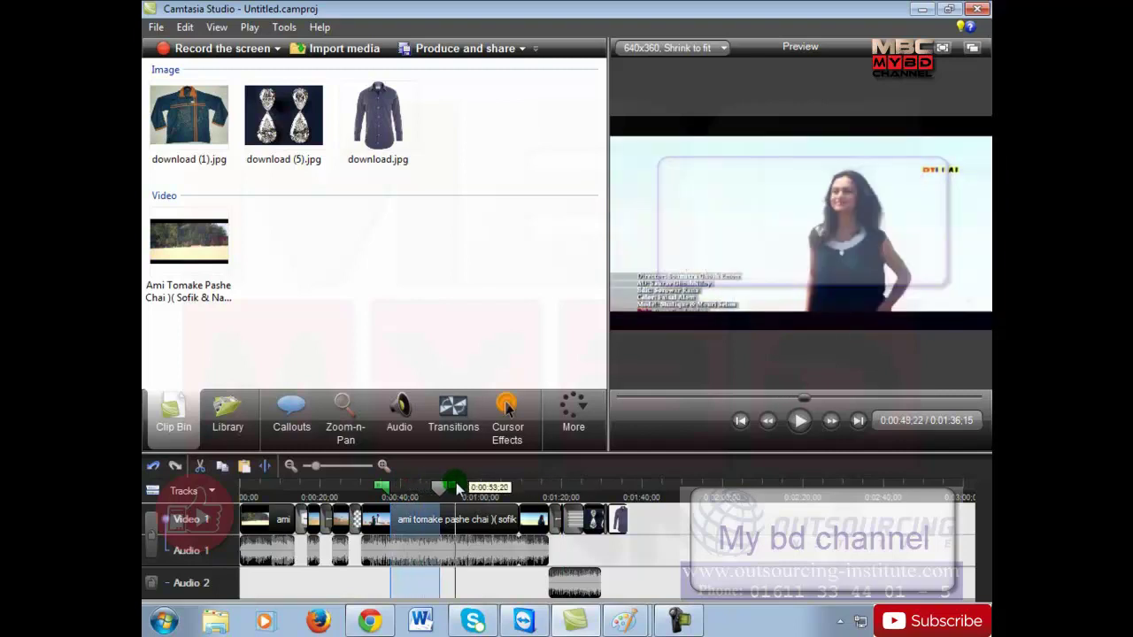
pyautogui.click(413, 522)
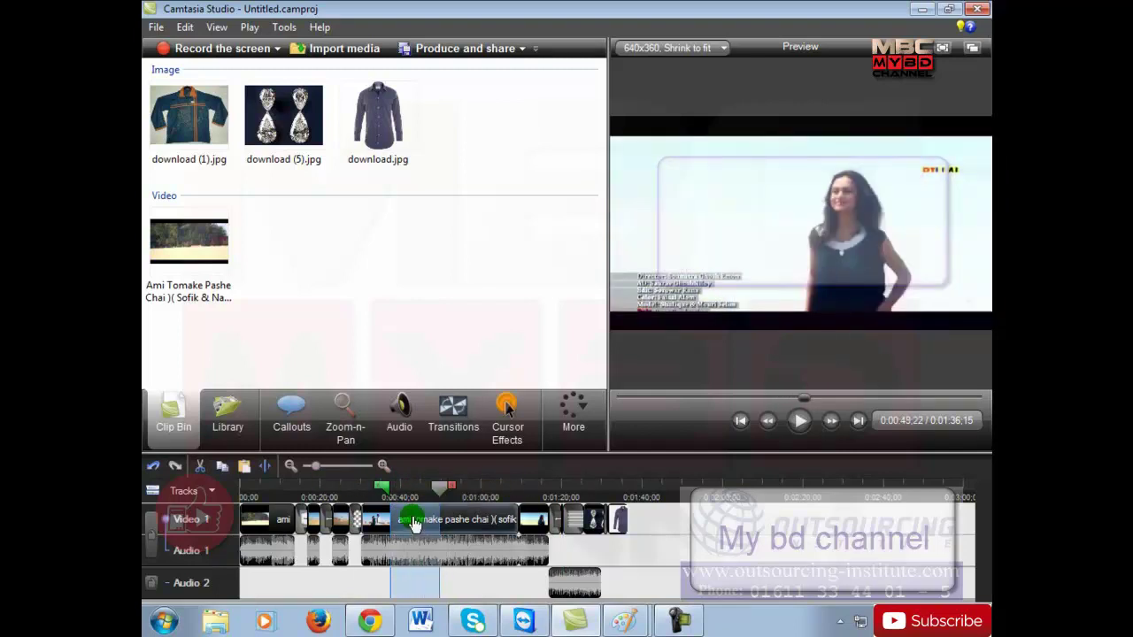
pyautogui.click(416, 522)
pyautogui.click(412, 521)
# Open production for only the selected range with custom production settings, view the file format choices, and cancel
pyautogui.rightClick(411, 522)
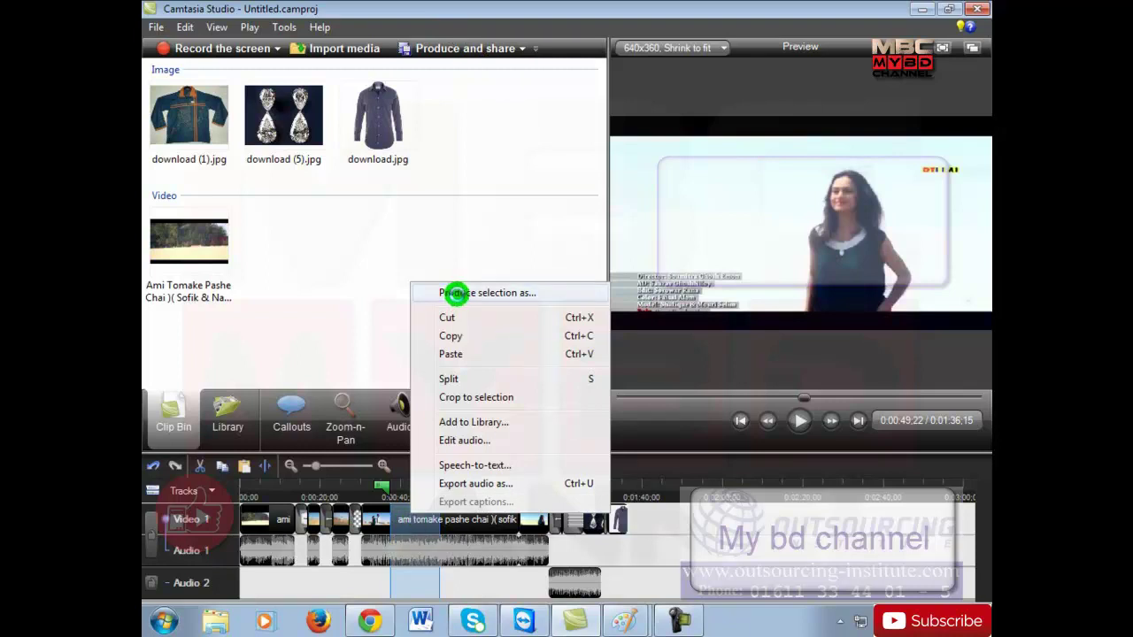
pyautogui.click(455, 293)
pyautogui.click(705, 135)
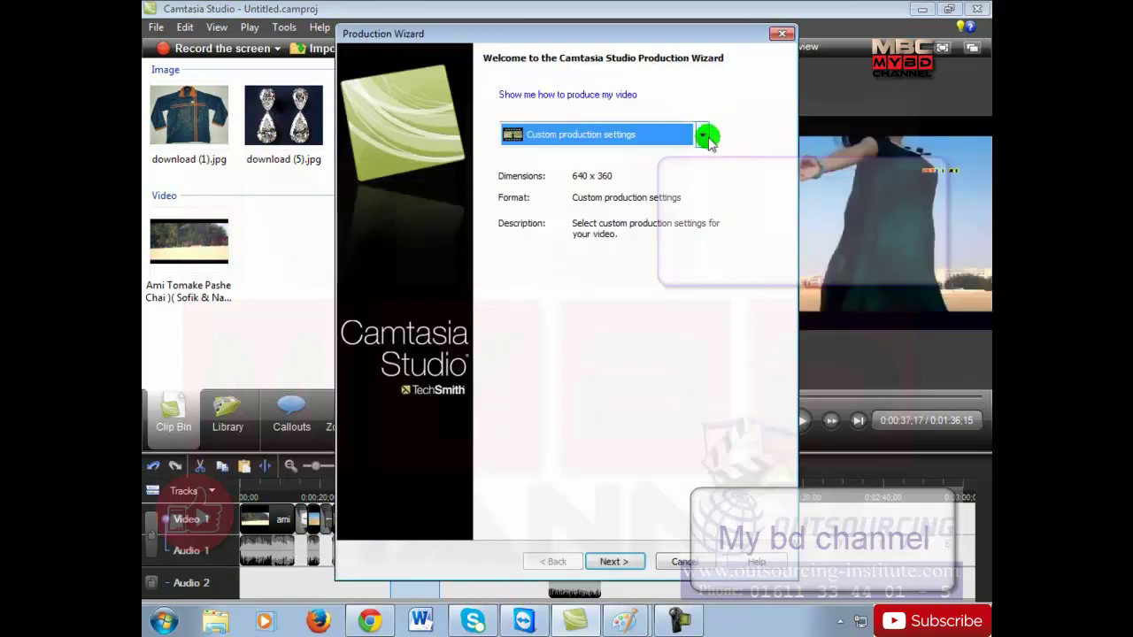
pyautogui.click(618, 560)
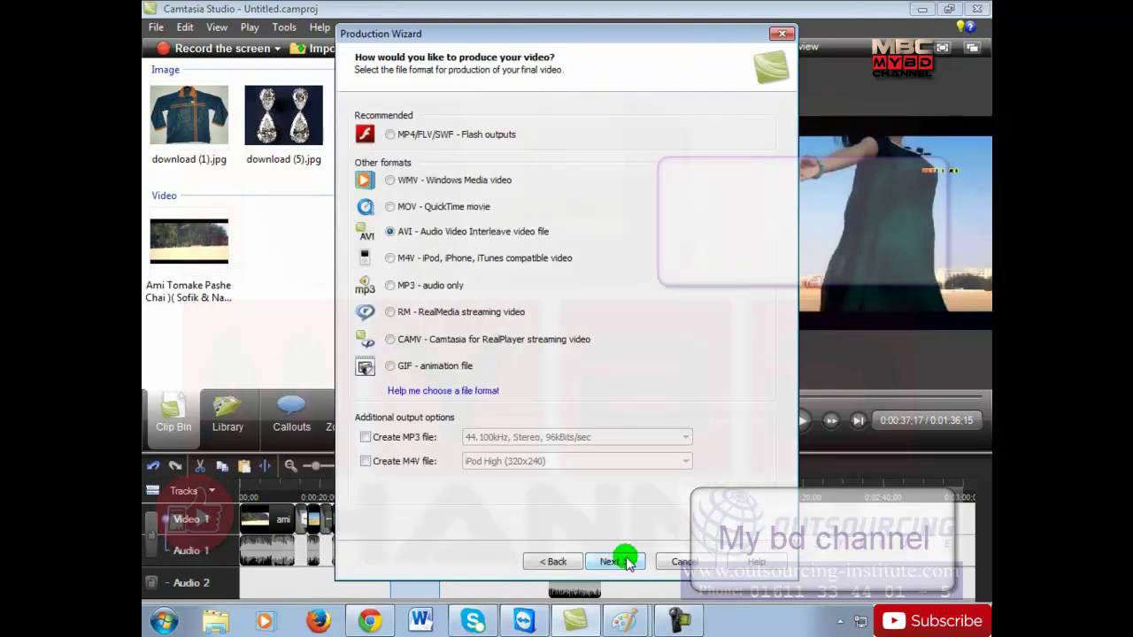
pyautogui.click(682, 561)
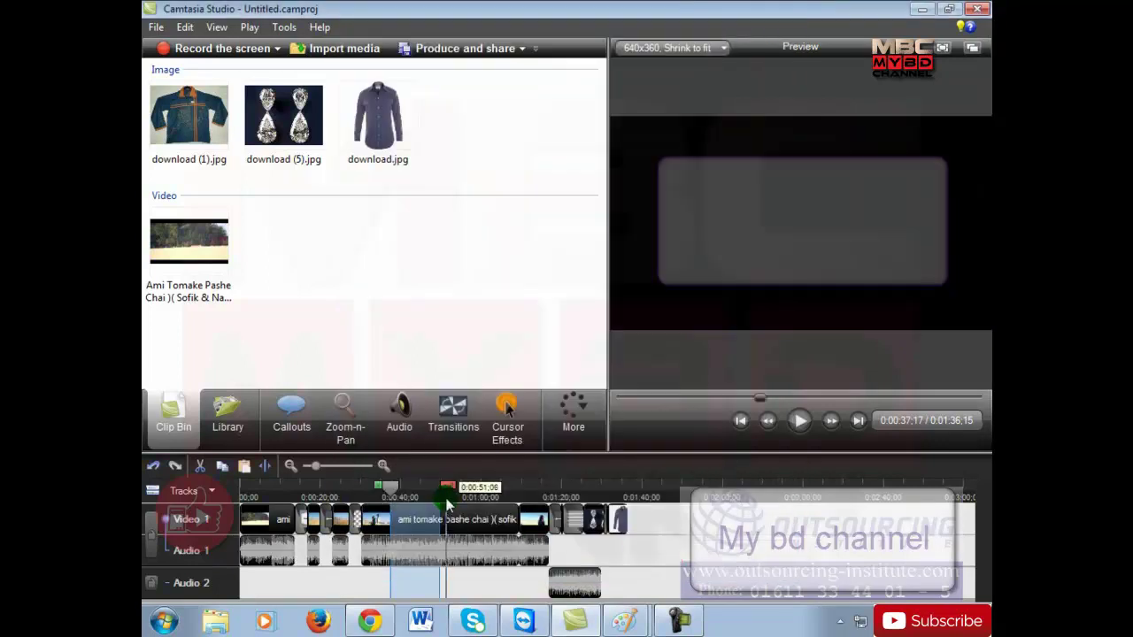
# Select a new range of the song clip from about 0:00:41;21 to 0:00:50;05 on the timeline
pyautogui.moveTo(447, 505); pyautogui.dragTo(478, 496)
pyautogui.click(479, 492)
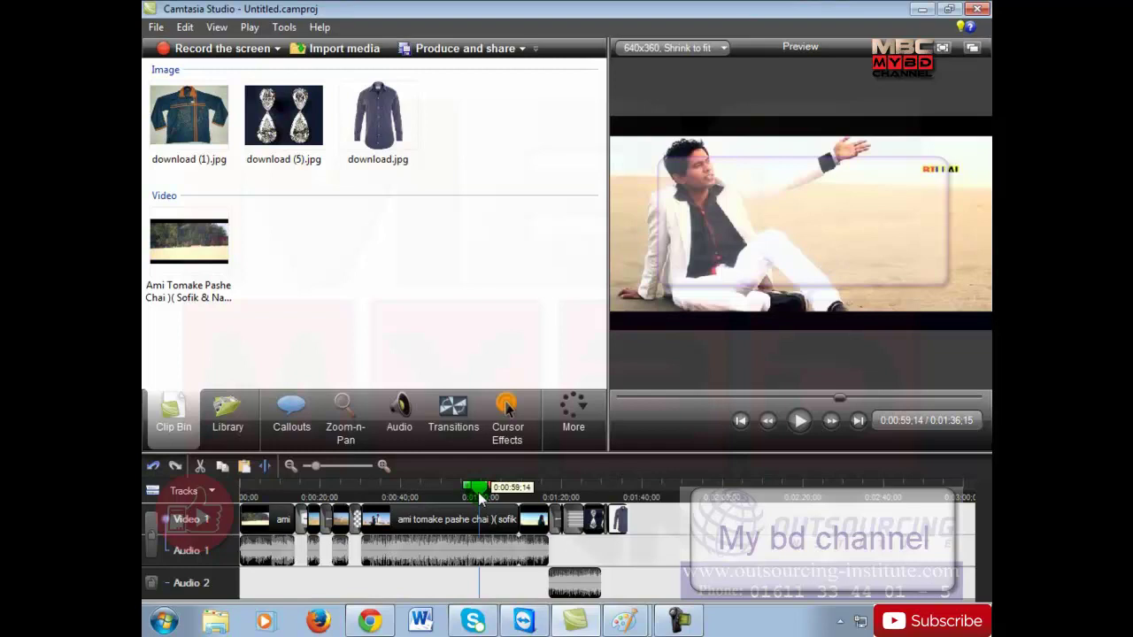
pyautogui.moveTo(478, 498)
pyautogui.mouseDown()
pyautogui.moveTo(374, 492)
pyautogui.moveTo(420, 486)
pyautogui.moveTo(407, 498)
pyautogui.mouseUp()
pyautogui.click(390, 522)
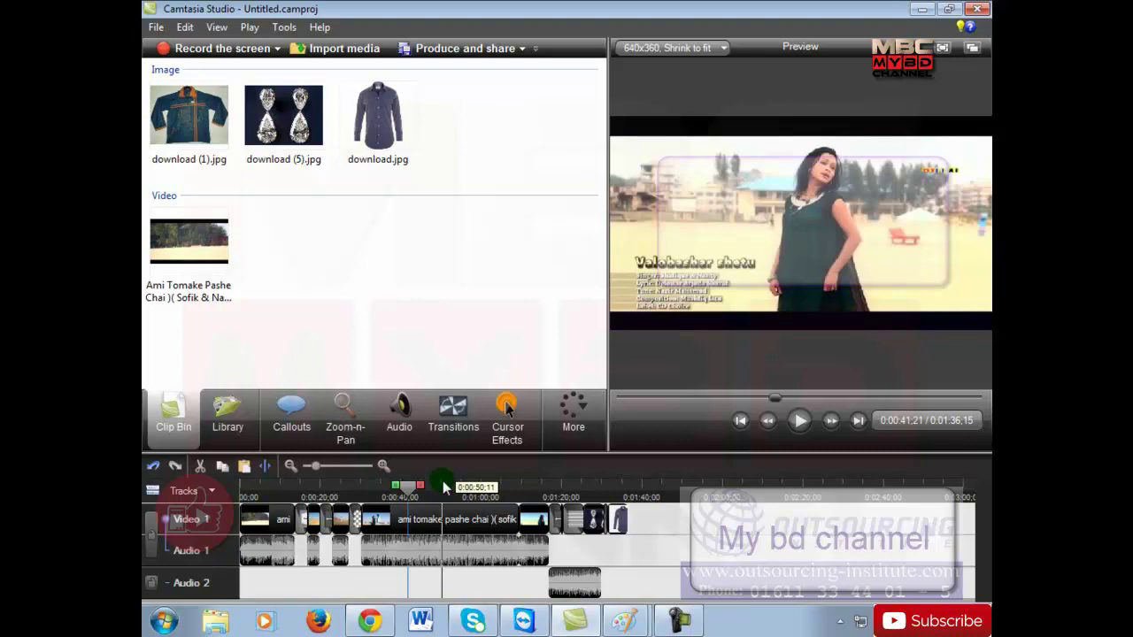
pyautogui.moveTo(422, 486); pyautogui.dragTo(459, 489)
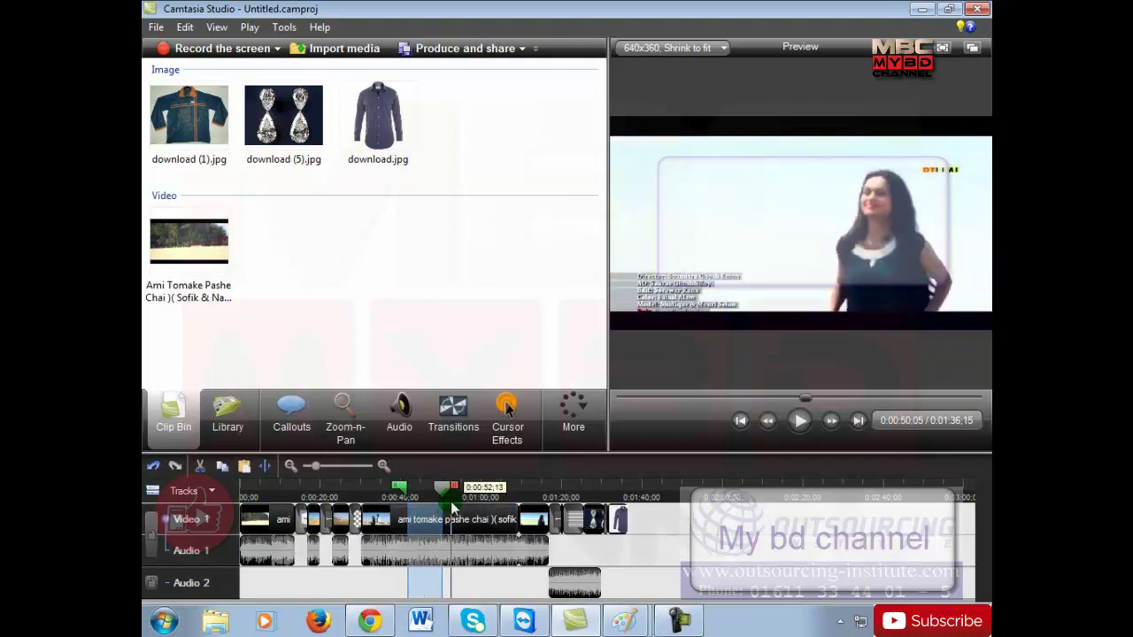
# Select the part of the song clip from about 0:00:52;13 to 0:01:02;29 on the timeline
pyautogui.click(453, 493)
pyautogui.moveTo(453, 493); pyautogui.dragTo(510, 491)
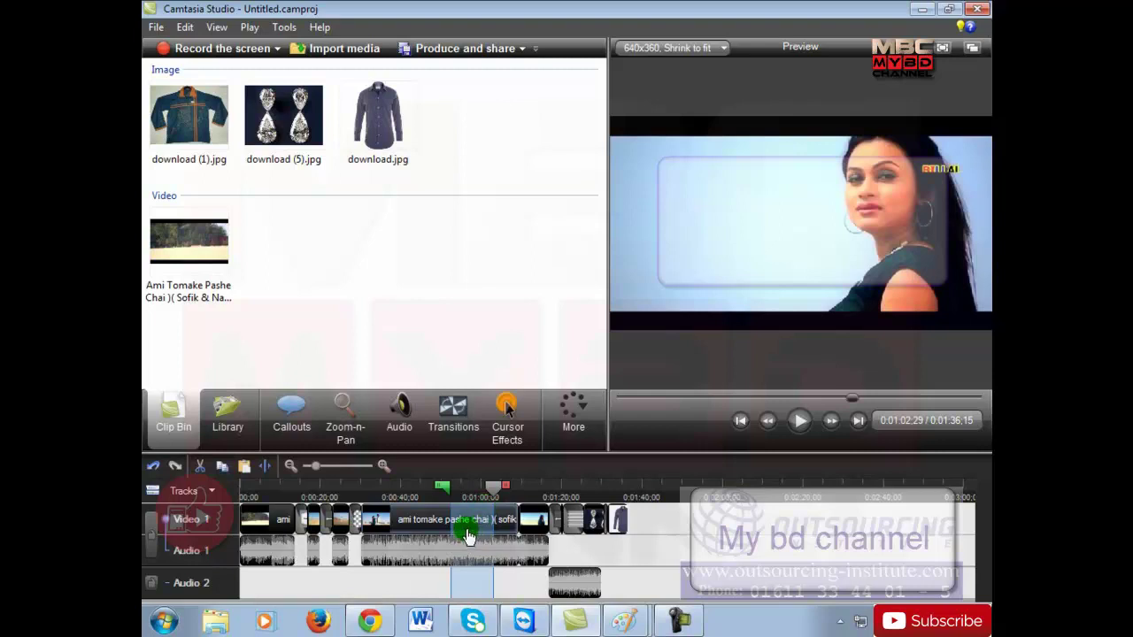
# Split the song clip at 0:00:44;05 and insert the download (1).jpg jacket image at the cut
pyautogui.click(417, 492)
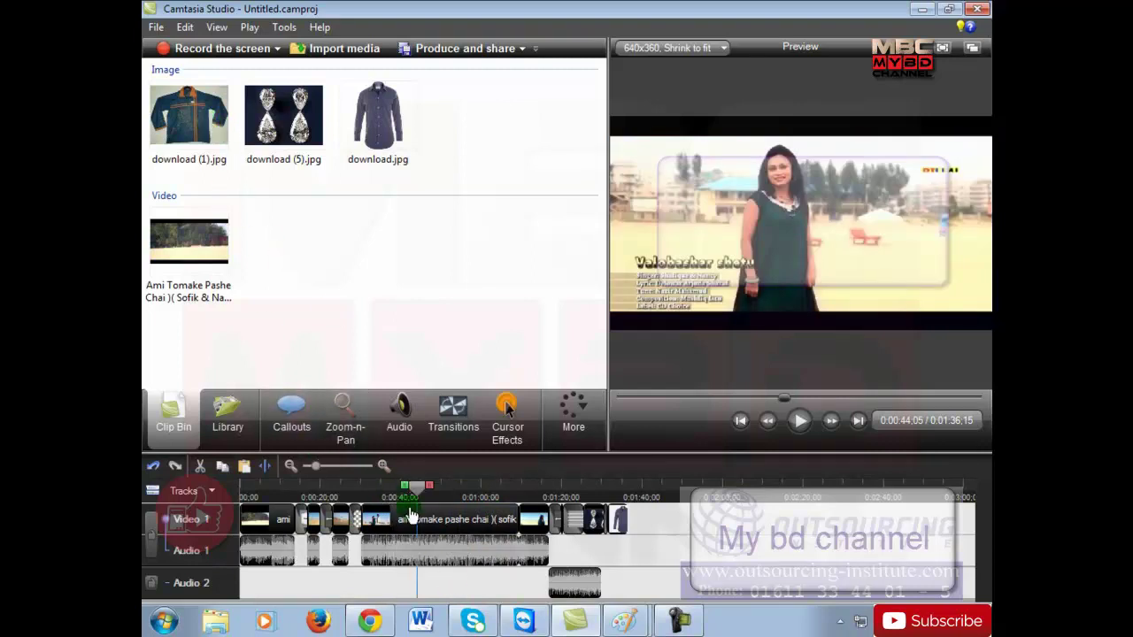
pyautogui.click(267, 465)
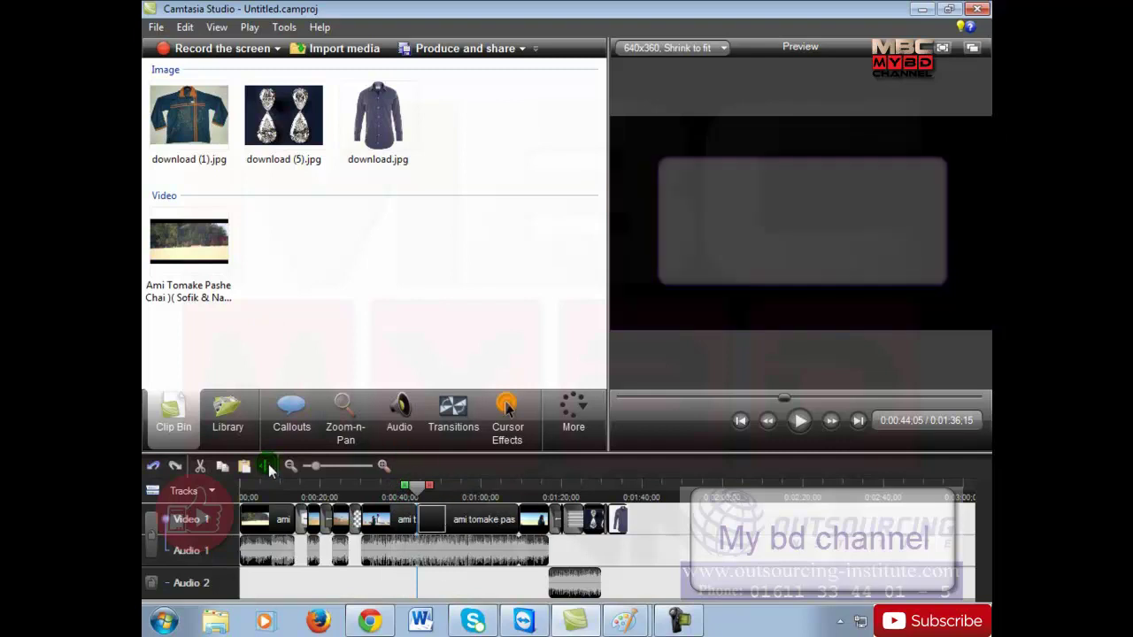
pyautogui.click(205, 84)
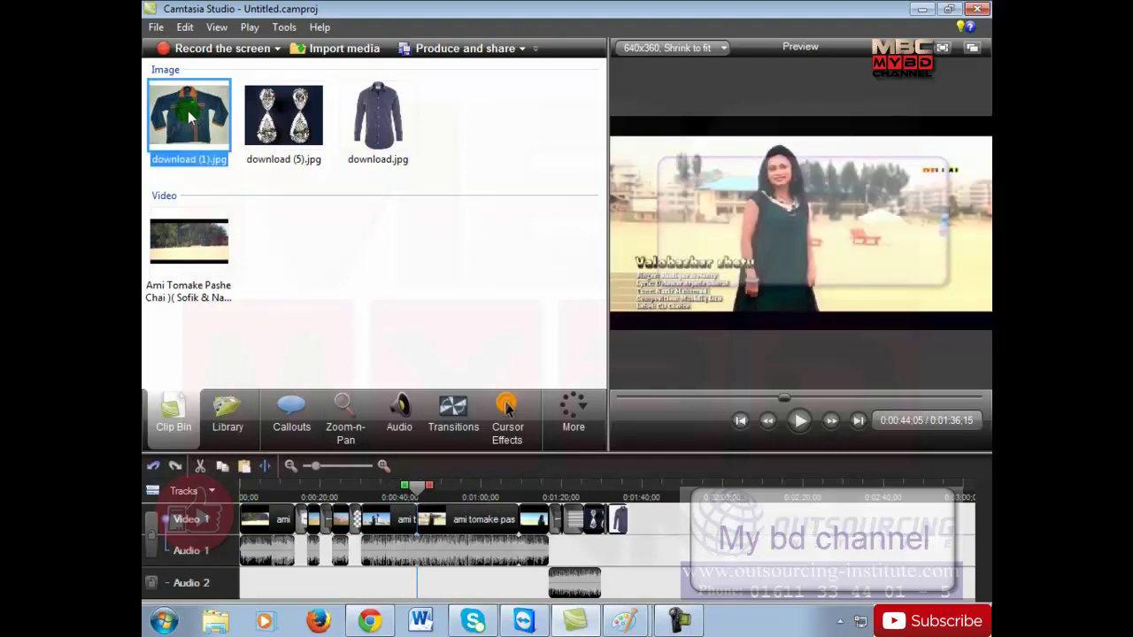
pyautogui.moveTo(344, 429); pyautogui.dragTo(411, 487)
# Play the inserted jacket image in the preview and check the song clip at 0:00:58;06
pyautogui.click(794, 421)
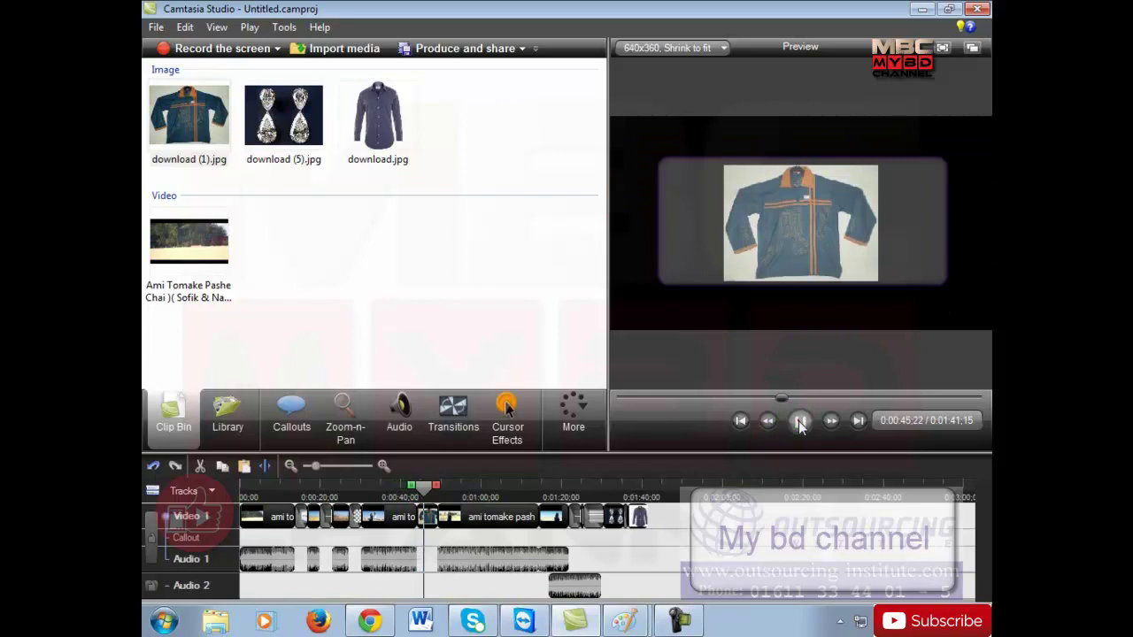
pyautogui.click(799, 421)
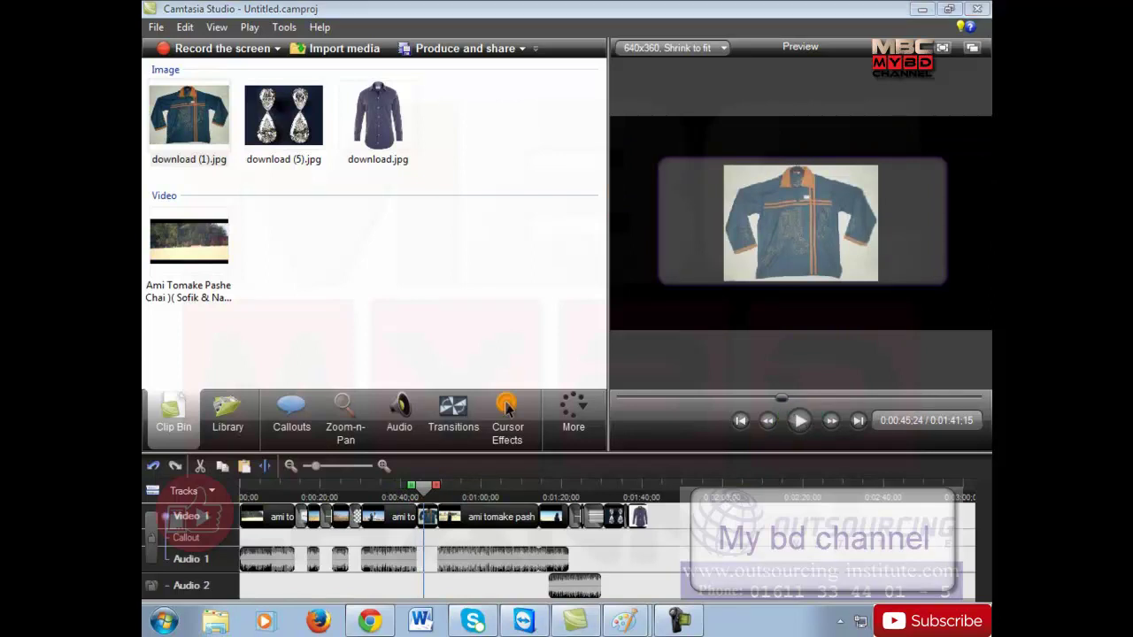
pyautogui.click(880, 621)
pyautogui.moveTo(877, 458); pyautogui.dragTo(879, 462)
pyautogui.click(475, 488)
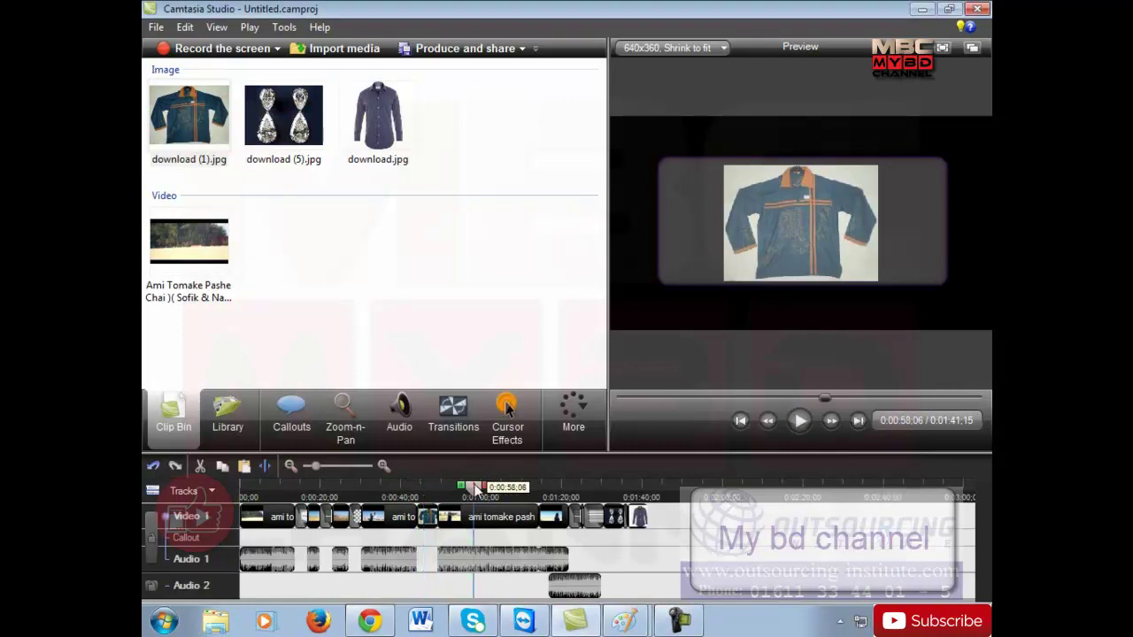
pyautogui.moveTo(474, 487)
pyautogui.mouseDown()
pyautogui.moveTo(421, 500)
pyautogui.moveTo(423, 531)
pyautogui.mouseUp()
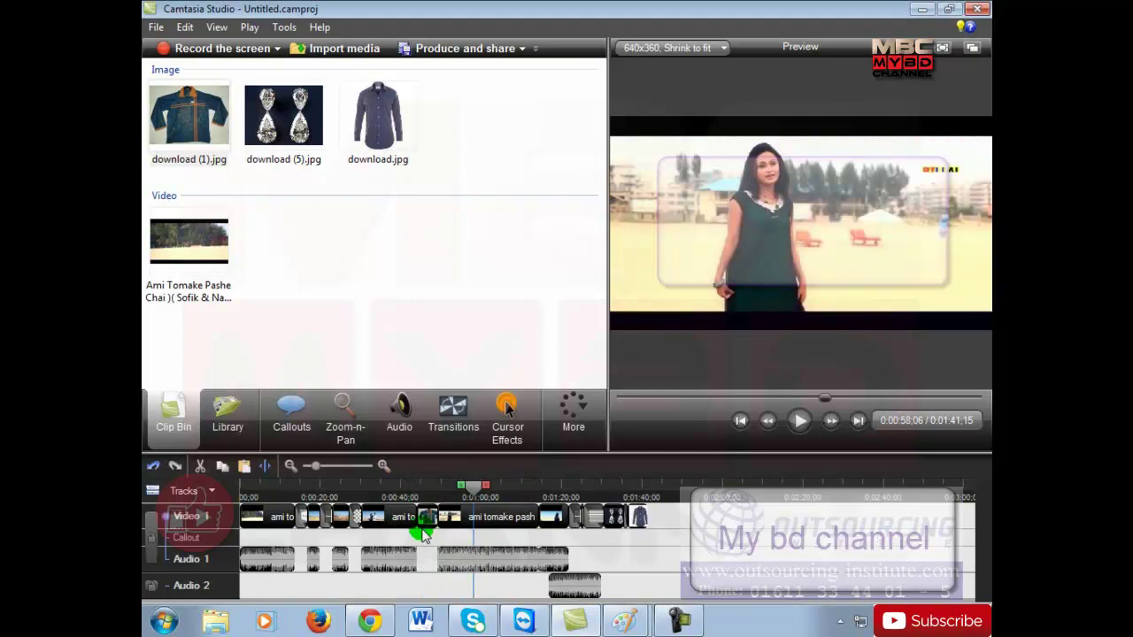
pyautogui.click(267, 234)
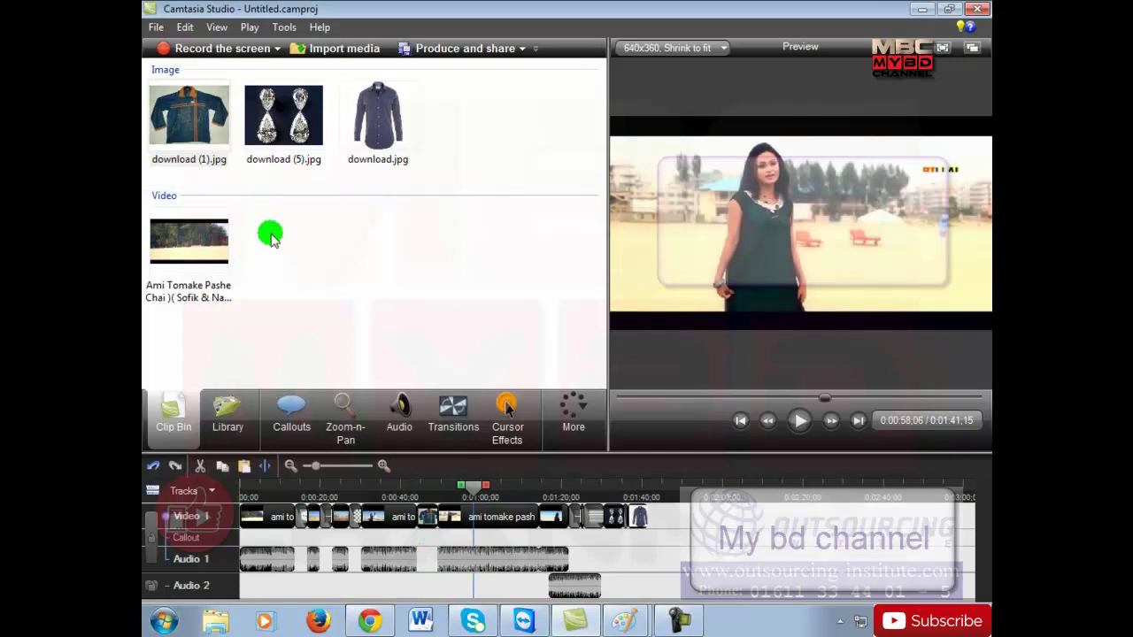
# Move the playhead to 0:01:03;11 and import Abul Juice TVC.wmv from the Videos library
pyautogui.moveTo(469, 488); pyautogui.dragTo(495, 495)
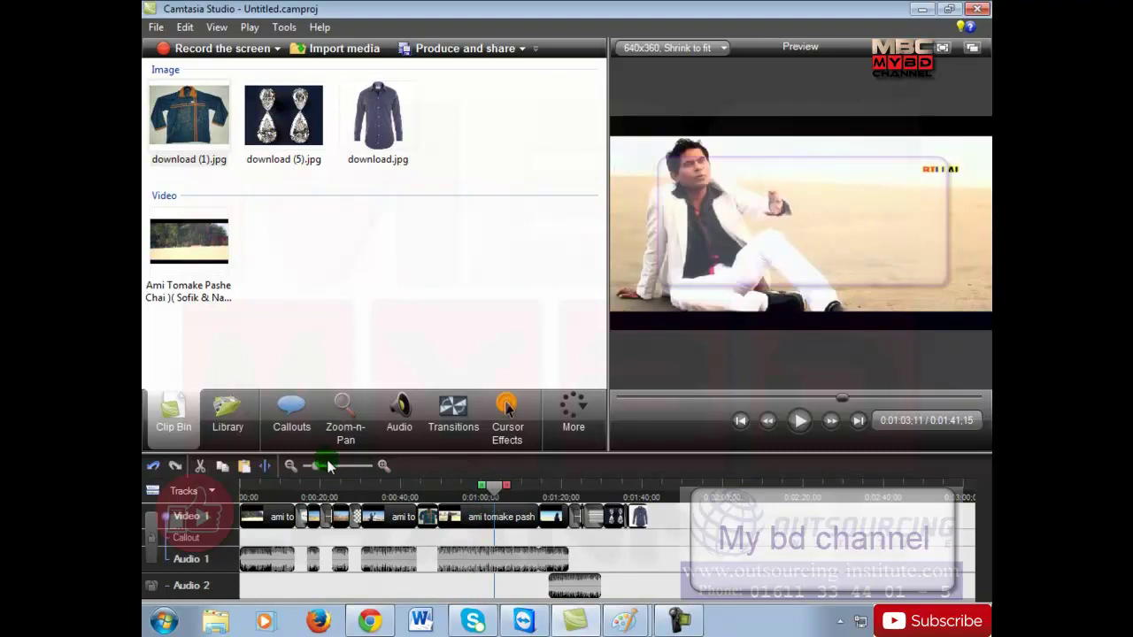
pyautogui.click(310, 52)
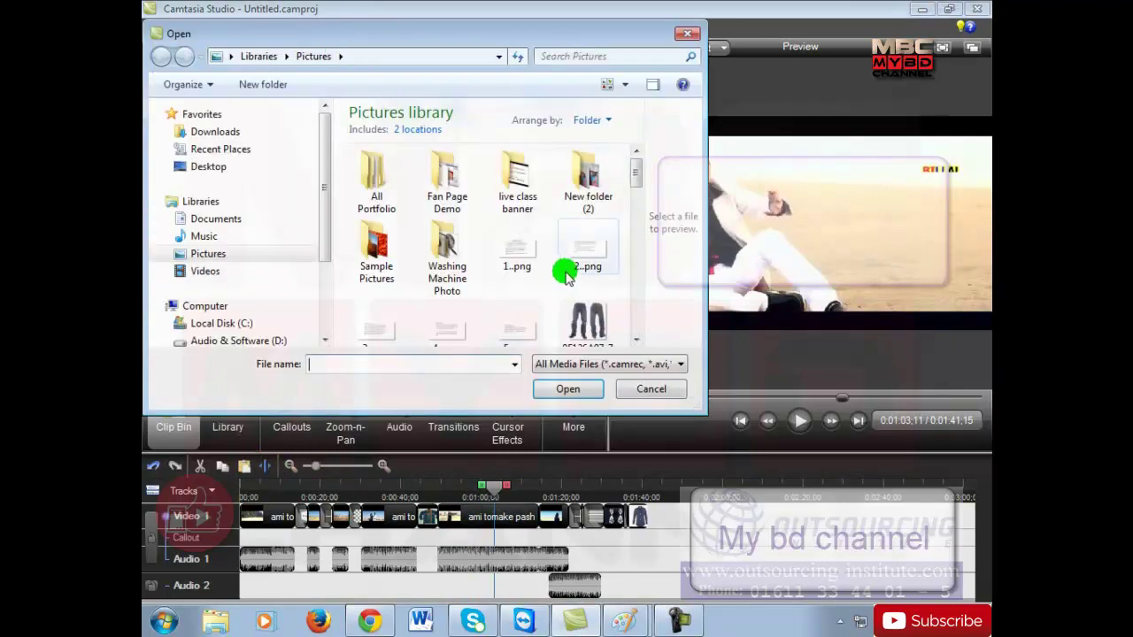
pyautogui.click(235, 270)
pyautogui.moveTo(635, 167); pyautogui.dragTo(636, 202)
pyautogui.click(637, 181)
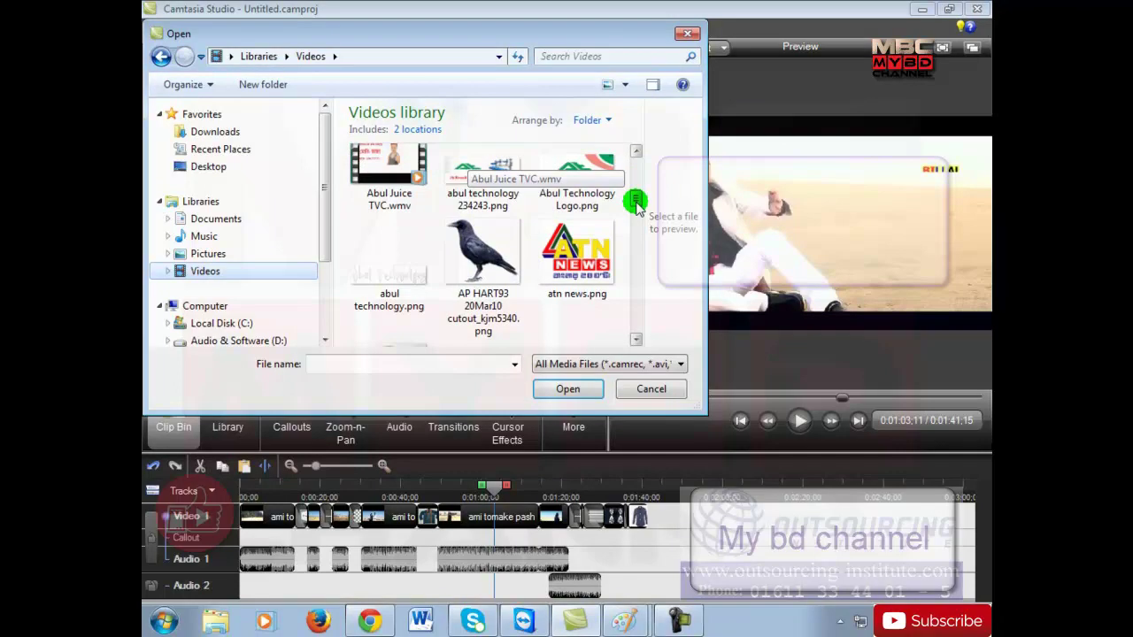
pyautogui.click(384, 184)
pyautogui.click(571, 389)
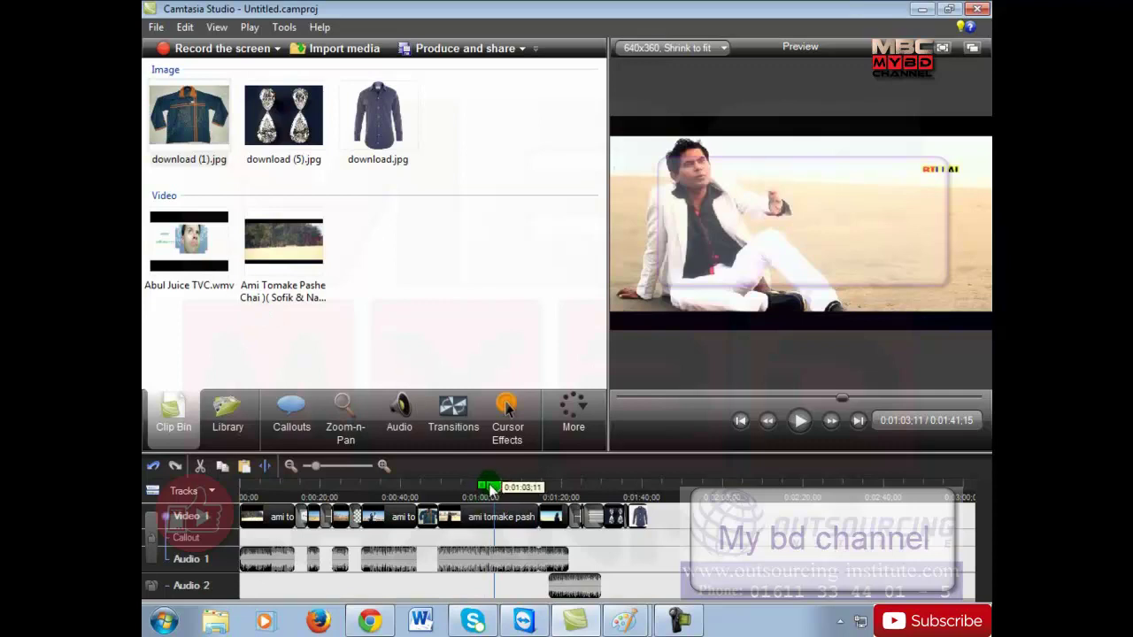
# Split the song clip at 0:01:03;11 and insert Abul Juice TVC.wmv at the cut on the Video 1 track
pyautogui.click(265, 466)
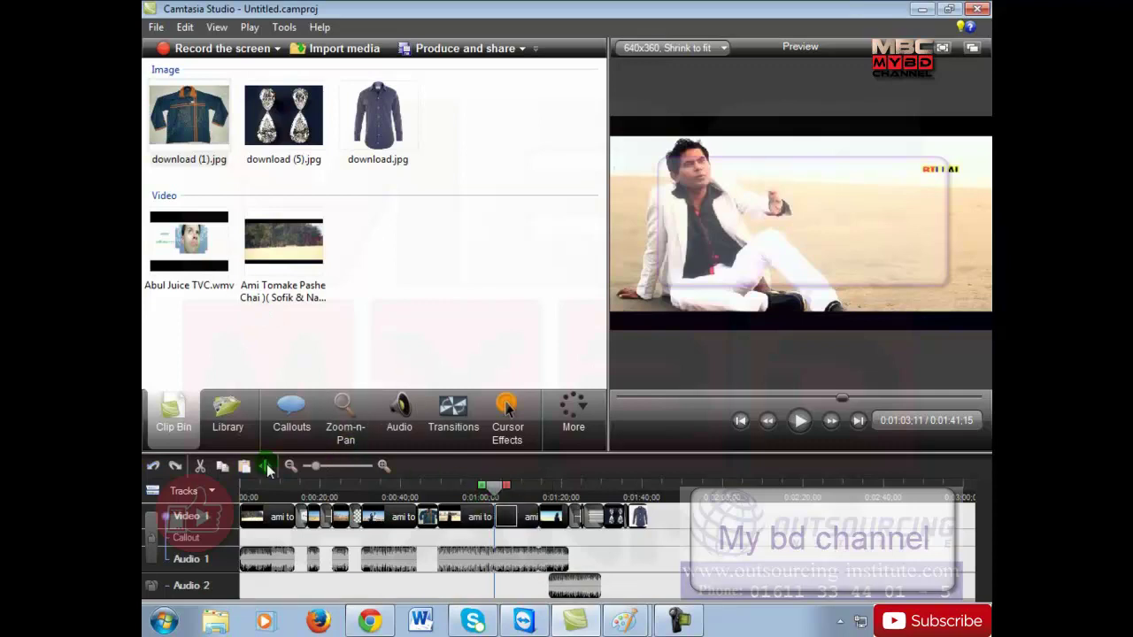
pyautogui.moveTo(208, 246)
pyautogui.mouseDown()
pyautogui.moveTo(224, 292)
pyautogui.moveTo(187, 240)
pyautogui.moveTo(372, 389)
pyautogui.moveTo(568, 587)
pyautogui.mouseUp()
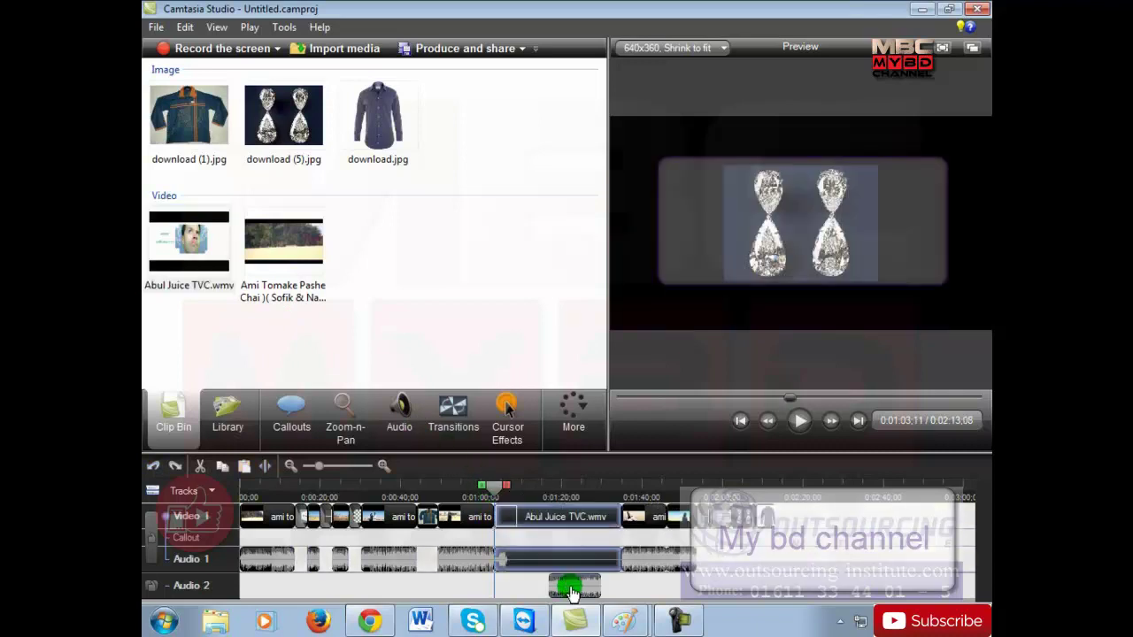
# Play the timeline from 0:01:00;21 into the inserted Abul Juice TVC.wmv clip
pyautogui.click(484, 493)
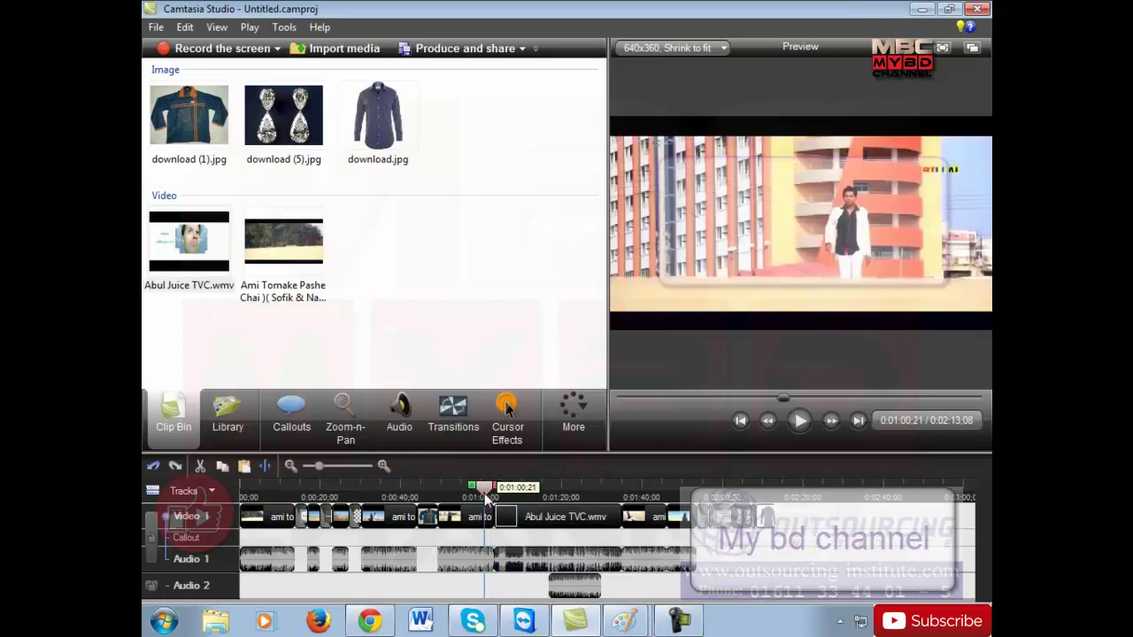
pyautogui.click(797, 421)
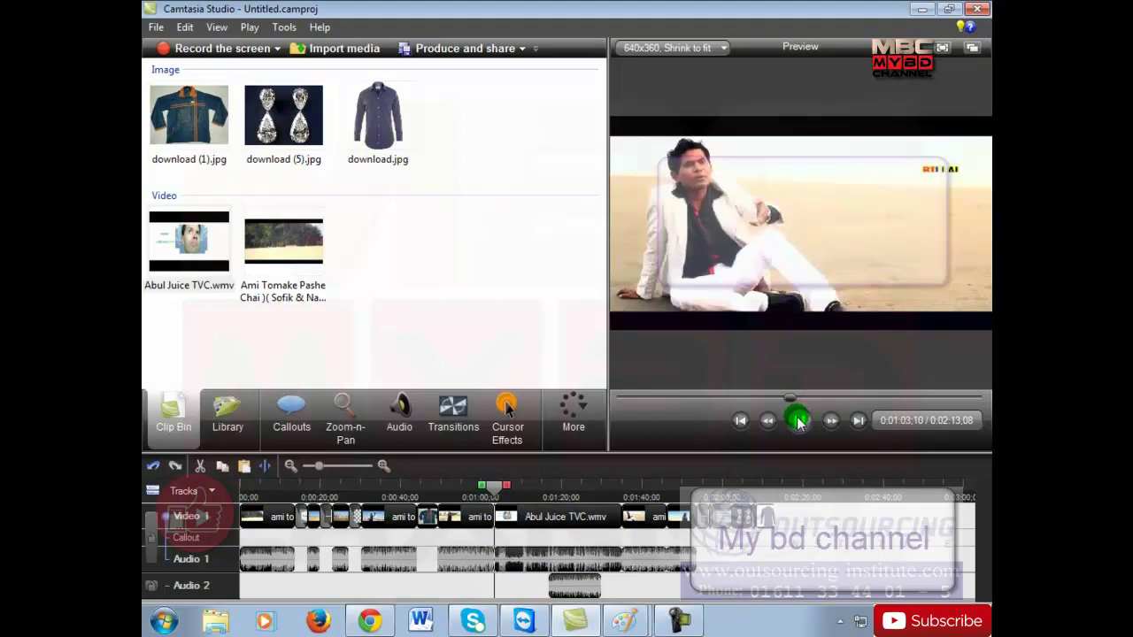
pyautogui.click(798, 421)
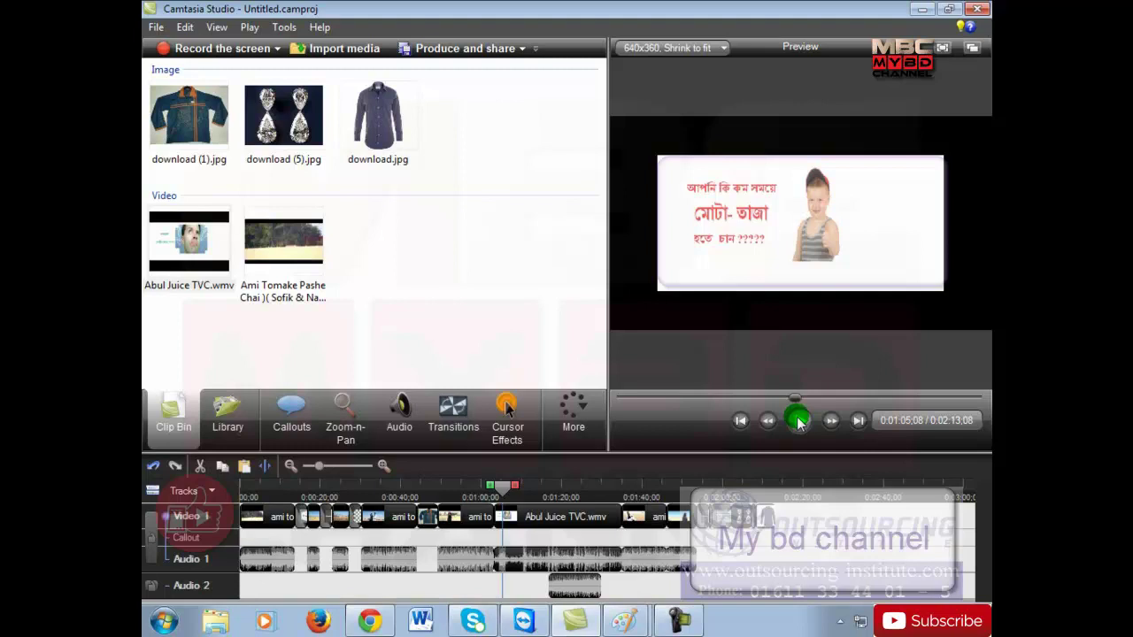
pyautogui.click(568, 591)
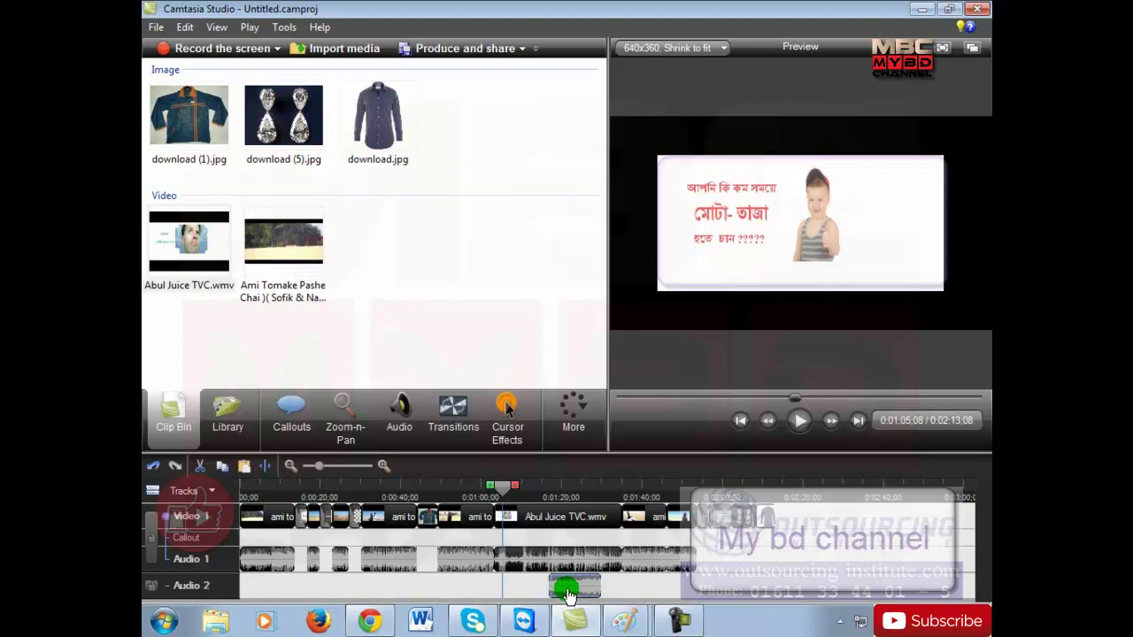
pyautogui.click(542, 527)
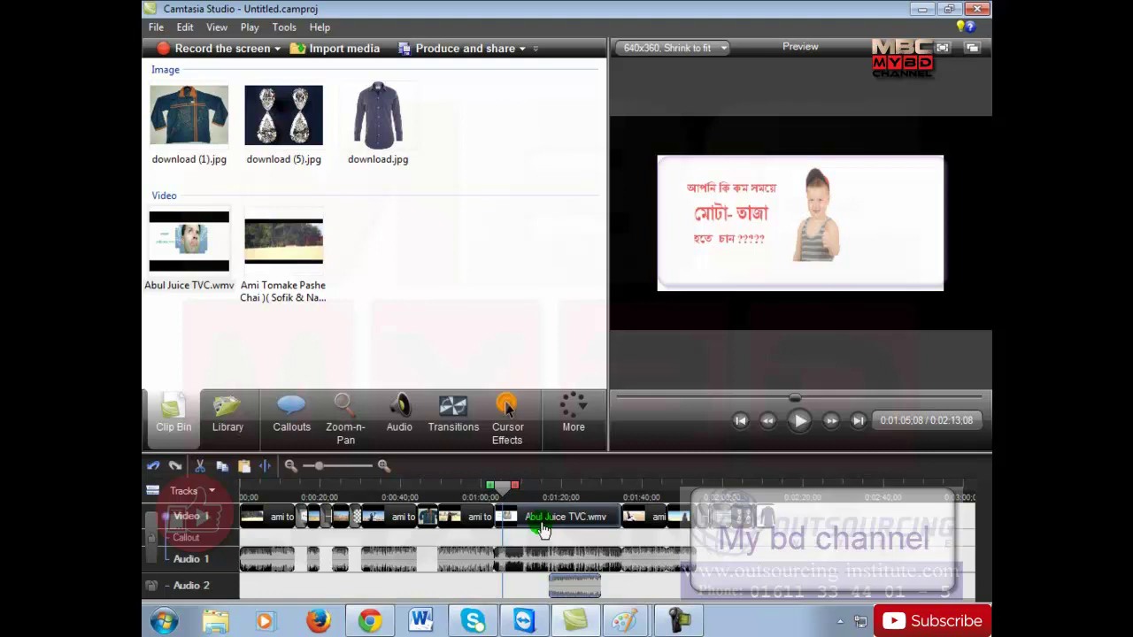
pyautogui.click(174, 28)
pyautogui.click(155, 28)
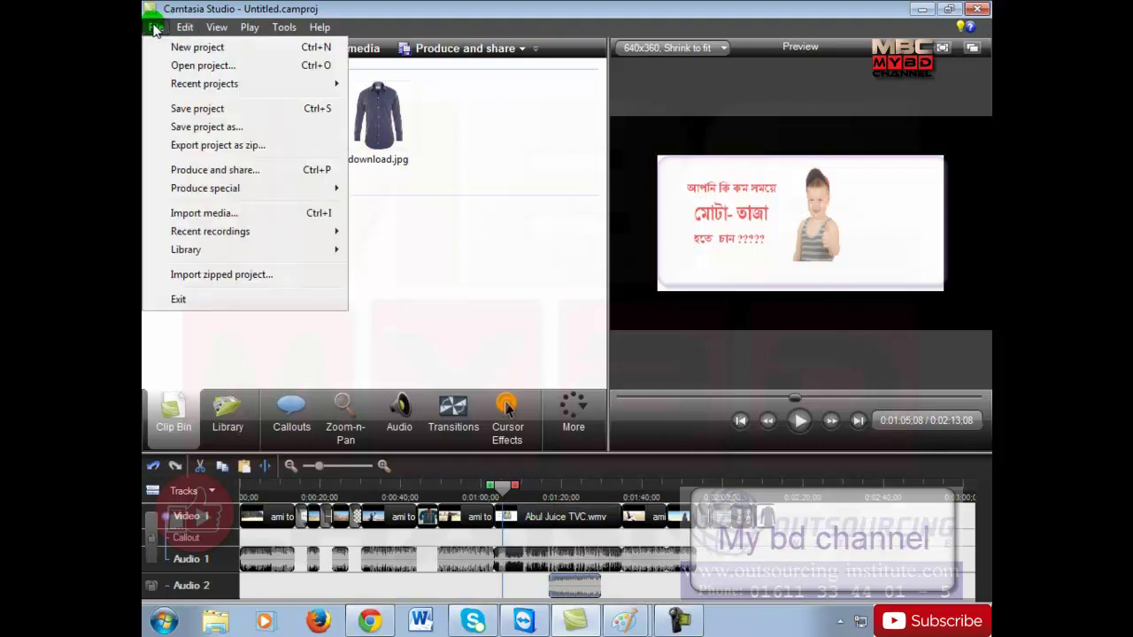
pyautogui.click(223, 212)
pyautogui.click(185, 28)
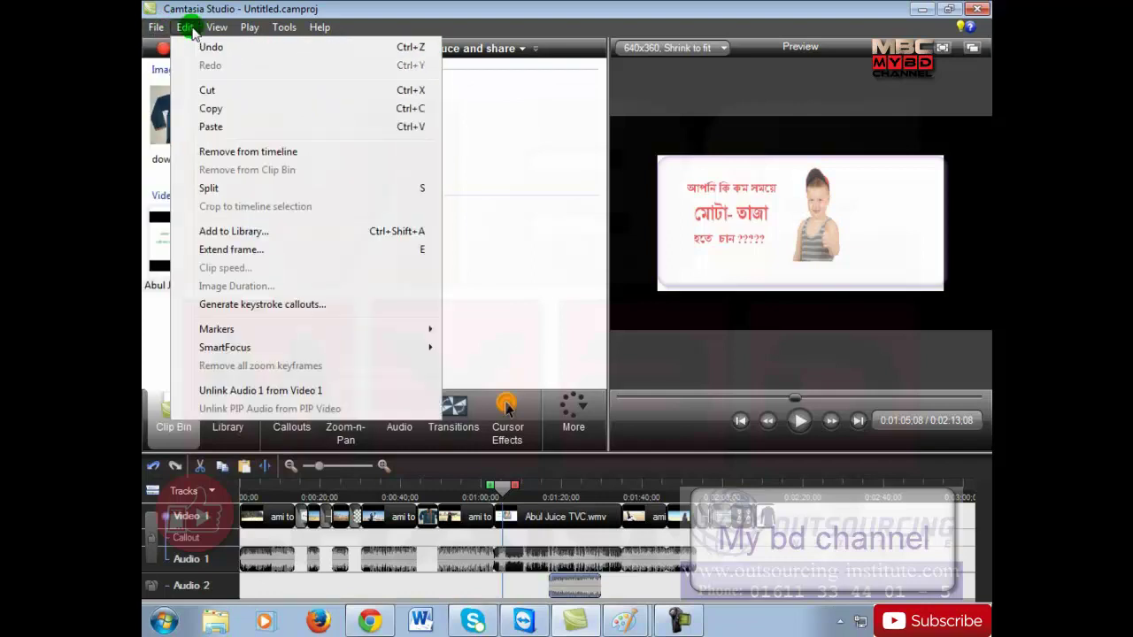
pyautogui.click(217, 28)
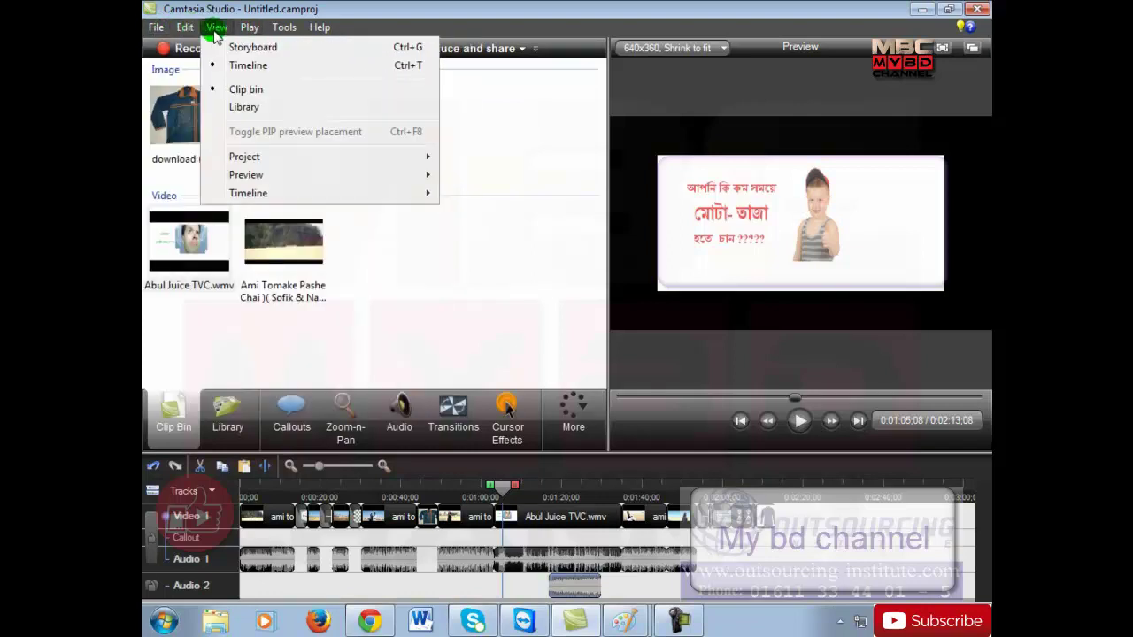
pyautogui.click(318, 27)
pyautogui.moveTo(297, 30)
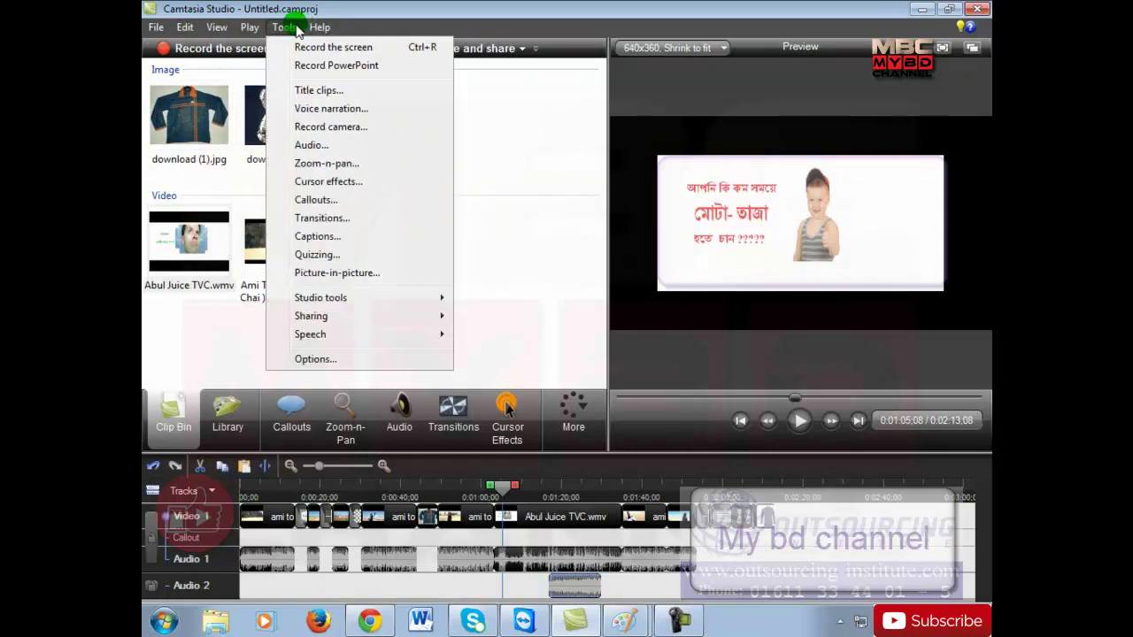
pyautogui.moveTo(365, 338)
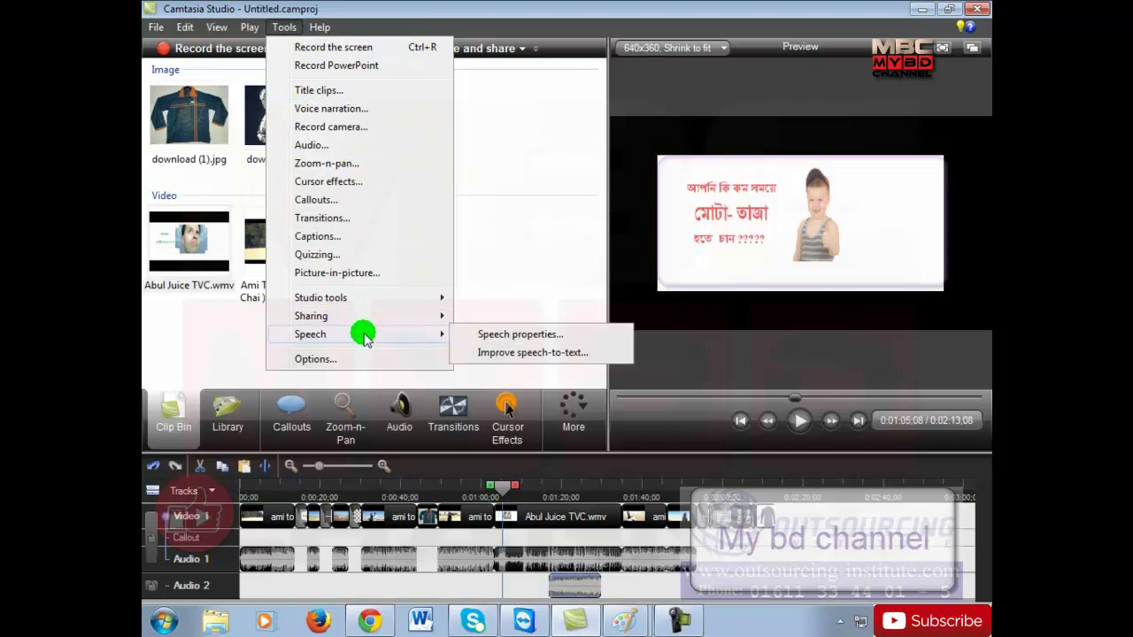
pyautogui.click(673, 434)
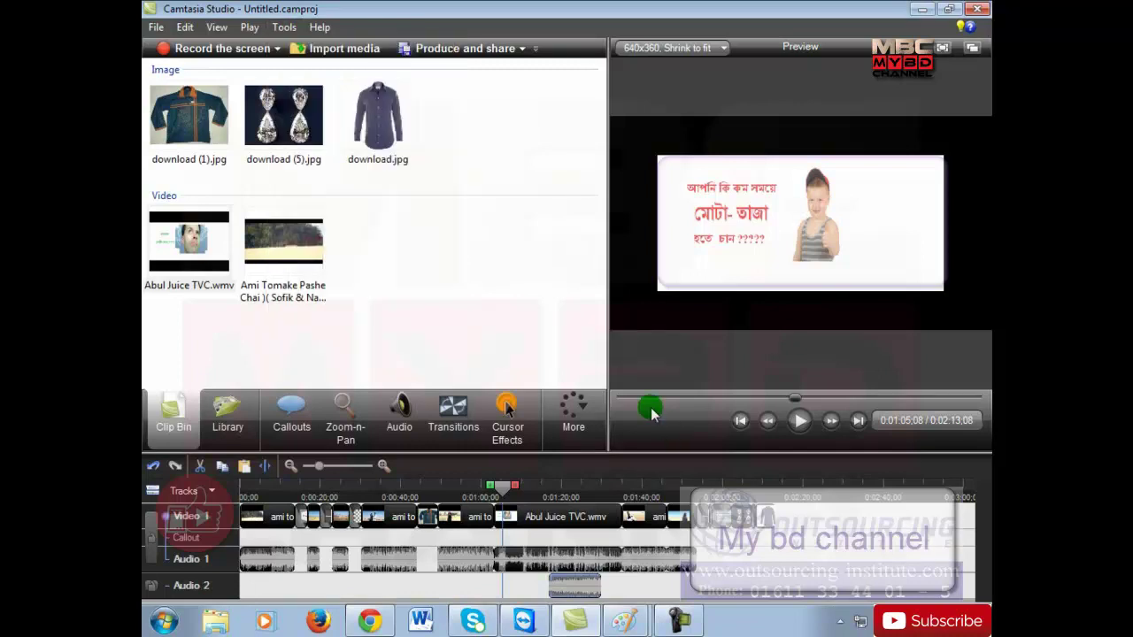
# Delete both videos and all three images from the Clip Bin
pyautogui.click(370, 292)
pyautogui.moveTo(369, 292); pyautogui.dragTo(151, 248)
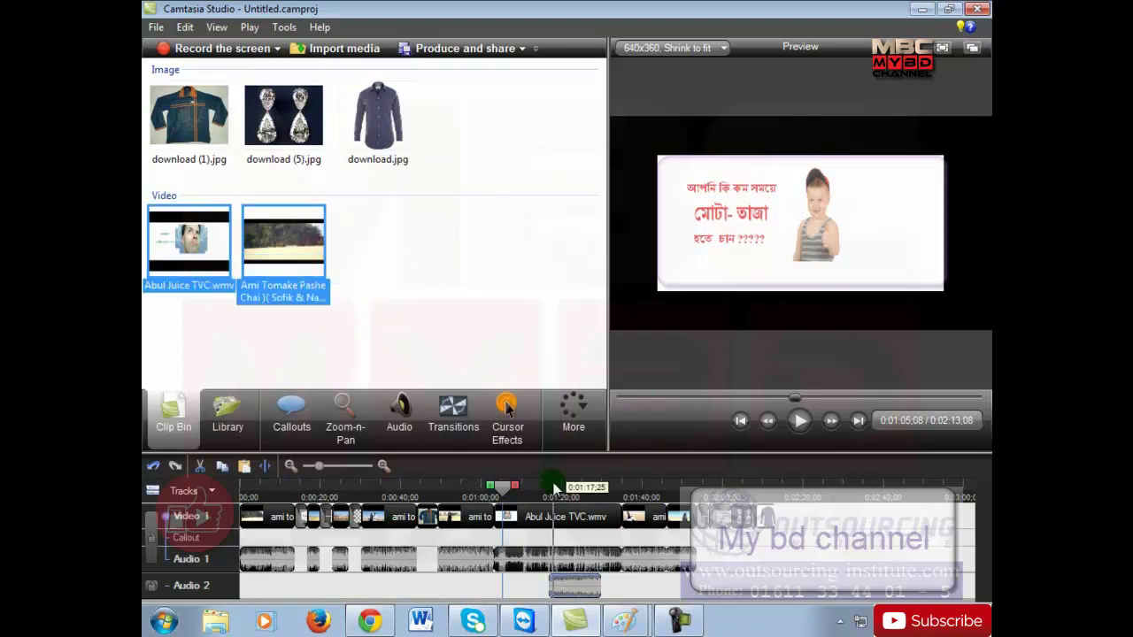
pyautogui.press('Delete')
pyautogui.moveTo(506, 109); pyautogui.dragTo(161, 105)
pyautogui.press('Delete')
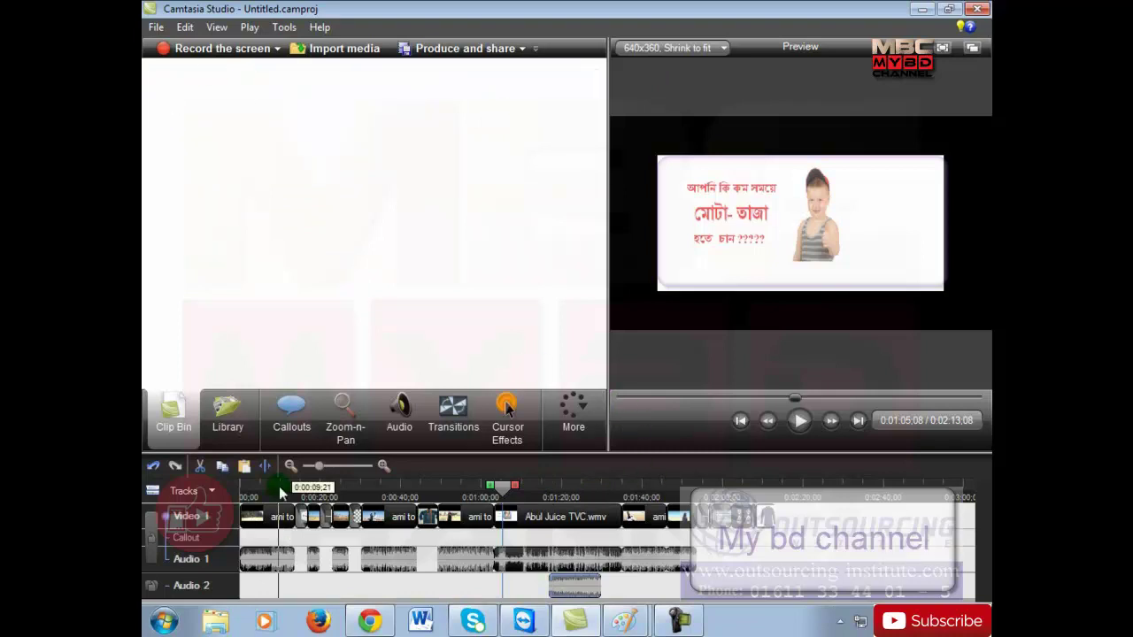
# Select the whole timeline from the end back to the start and delete everything on all tracks
pyautogui.click(792, 488)
pyautogui.moveTo(763, 488); pyautogui.dragTo(219, 483)
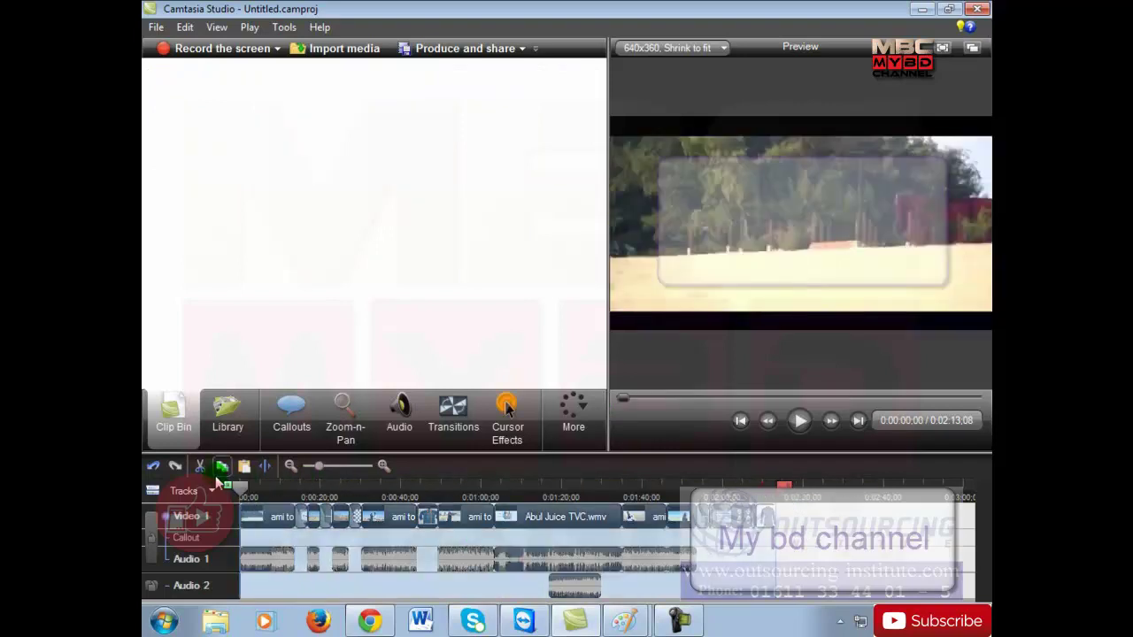
pyautogui.press('Delete')
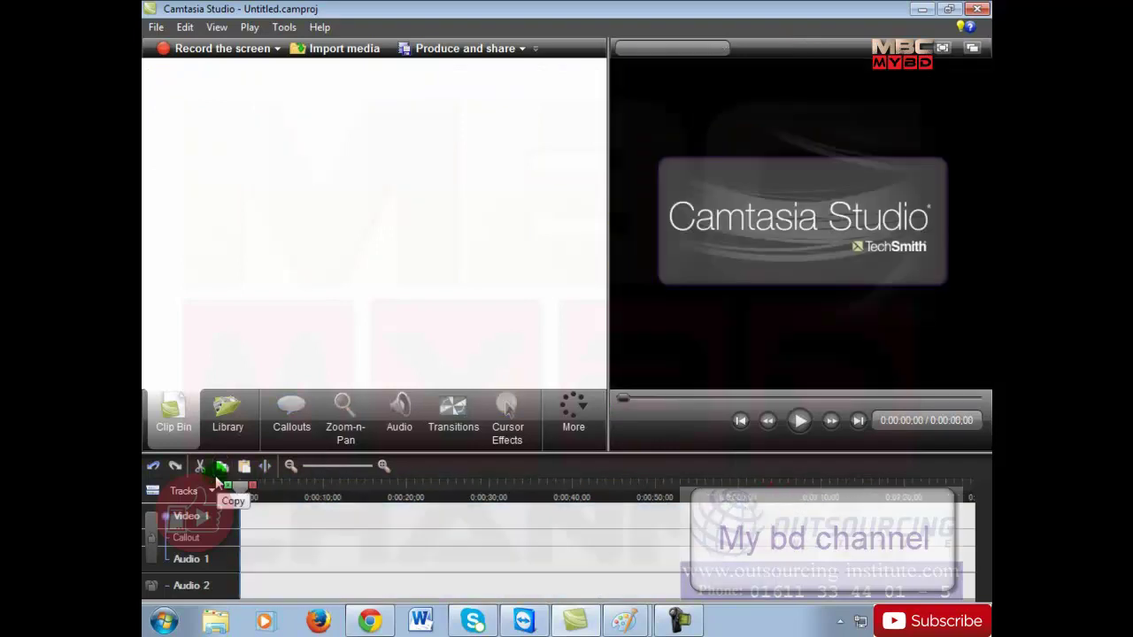
pyautogui.click(319, 573)
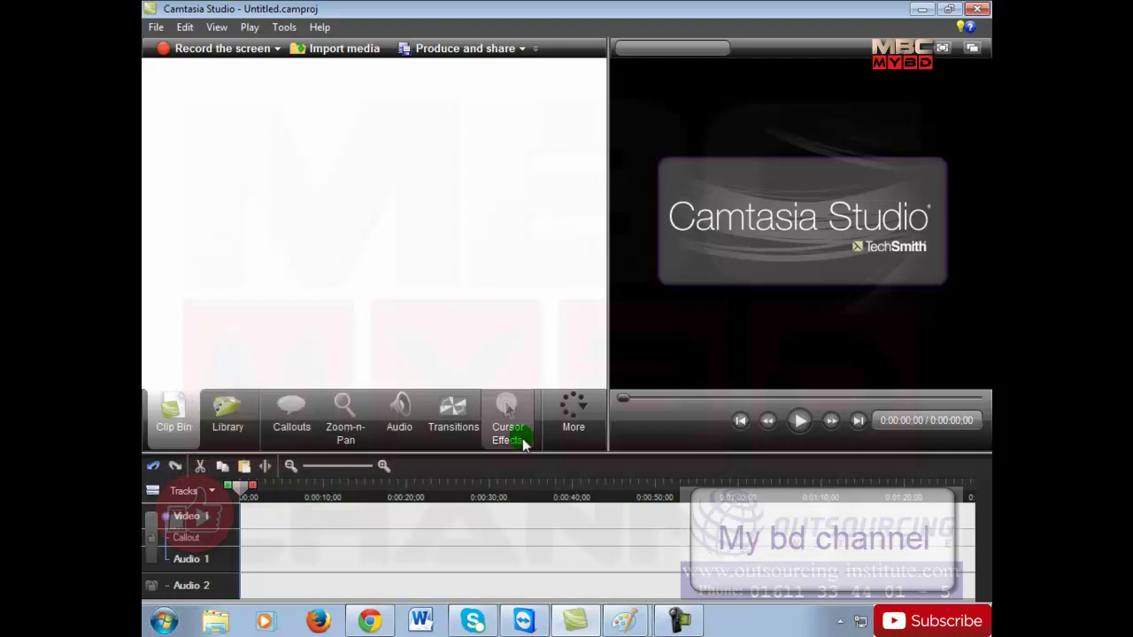
pyautogui.click(645, 433)
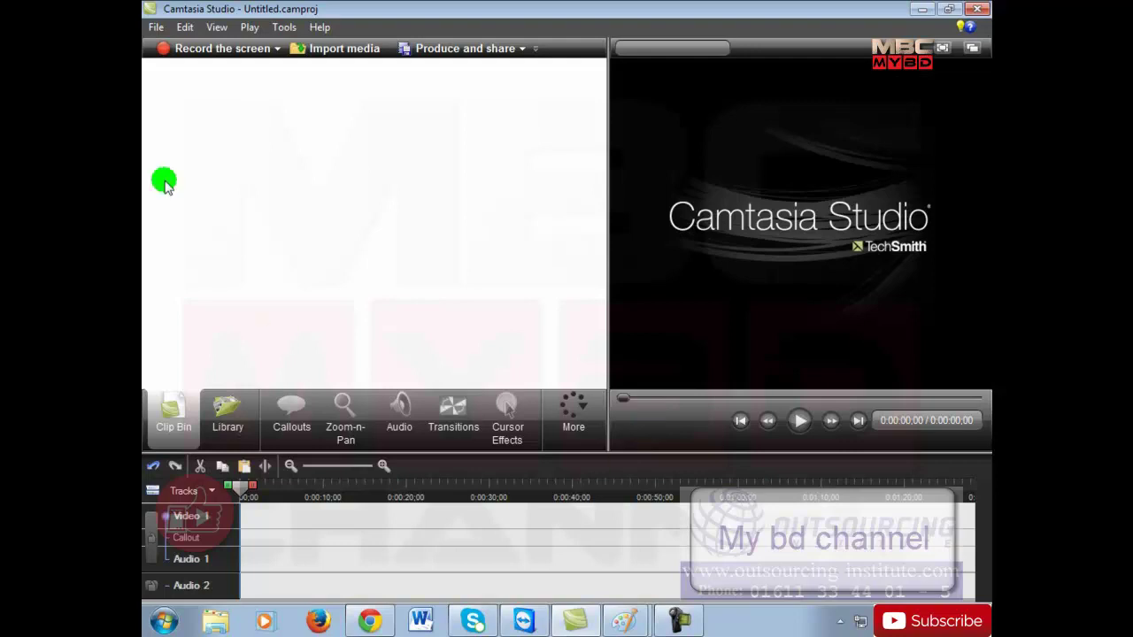
# Minimize the Camtasia Studio window and refresh the Windows desktop
pyautogui.click(927, 11)
pyautogui.click(925, 10)
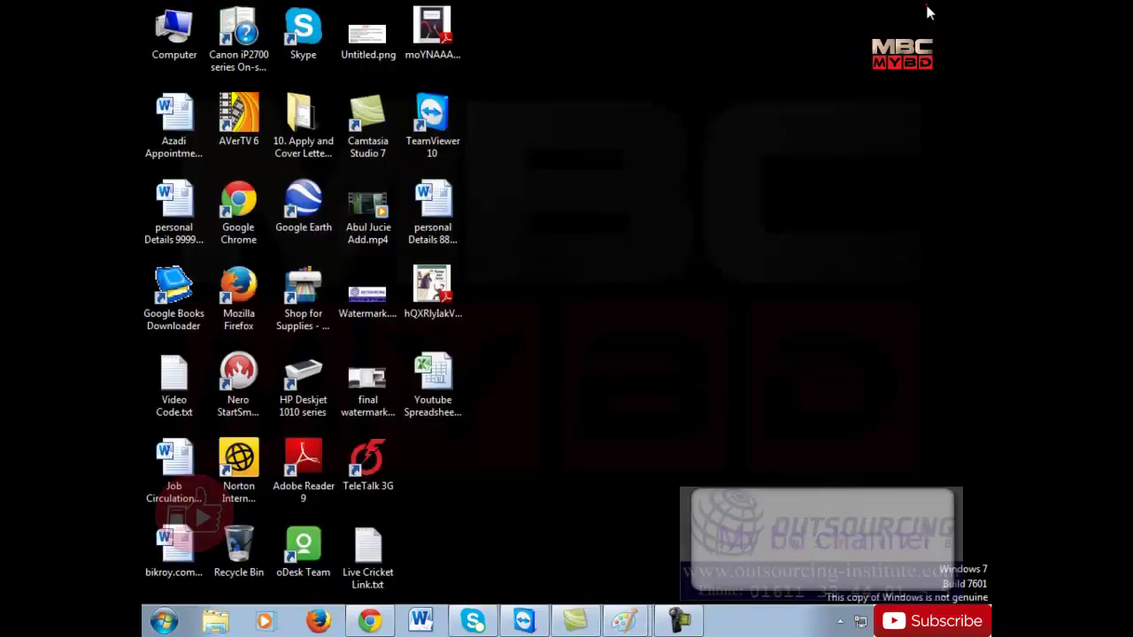
pyautogui.rightClick(713, 446)
pyautogui.click(764, 222)
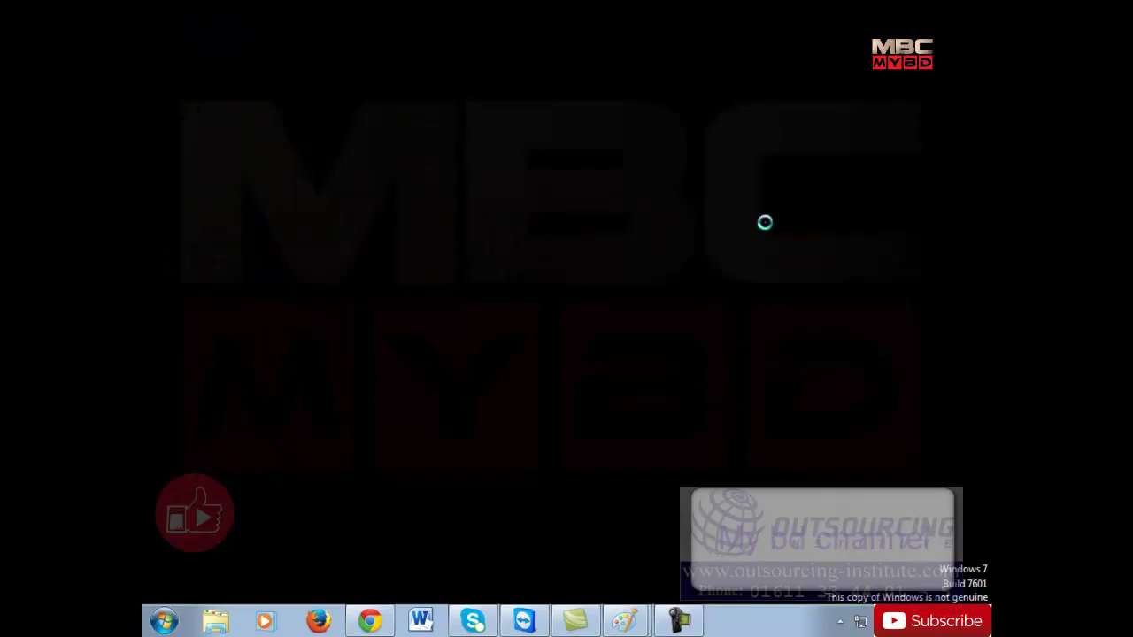
pyautogui.click(777, 493)
# View the drives in the Computer window, close it and refresh the desktop again
pyautogui.doubleClick(209, 39)
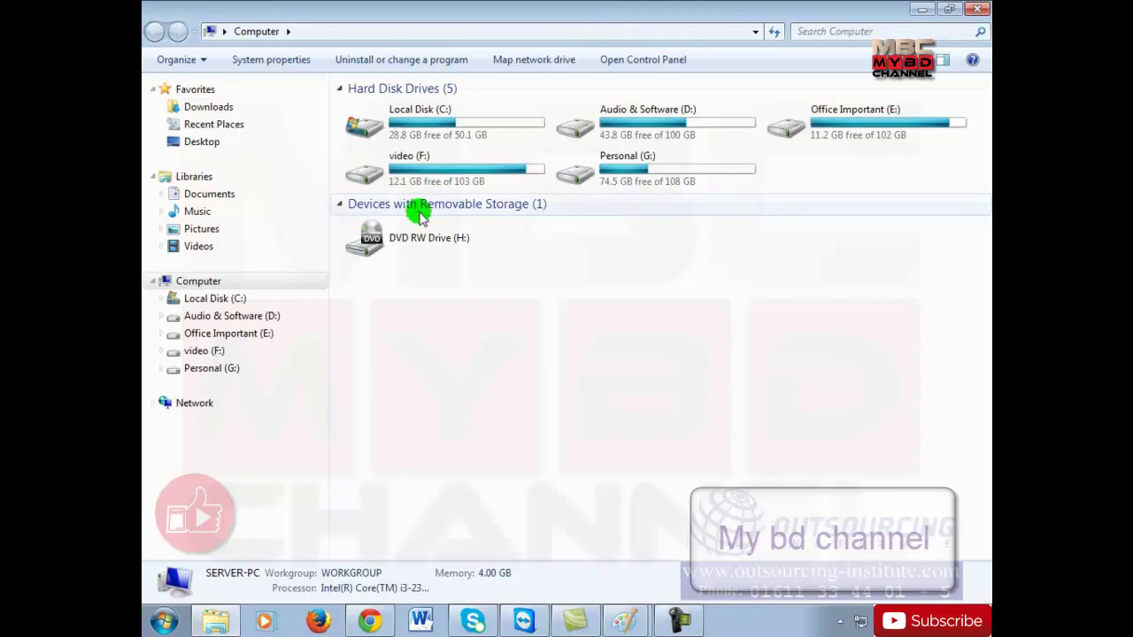
pyautogui.click(977, 9)
pyautogui.rightClick(597, 192)
pyautogui.click(659, 230)
pyautogui.rightClick(662, 232)
pyautogui.click(754, 279)
# Browse the contents of the video (F:) and Personal (G:) drives, and close the Explorer window
pyautogui.doubleClick(173, 33)
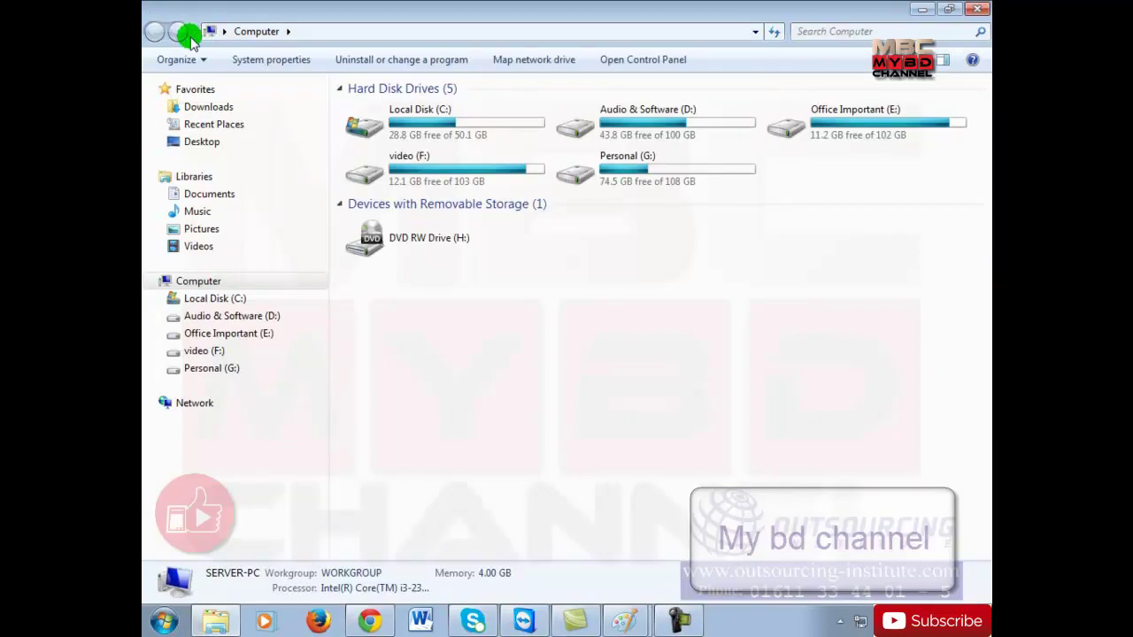
pyautogui.click(220, 354)
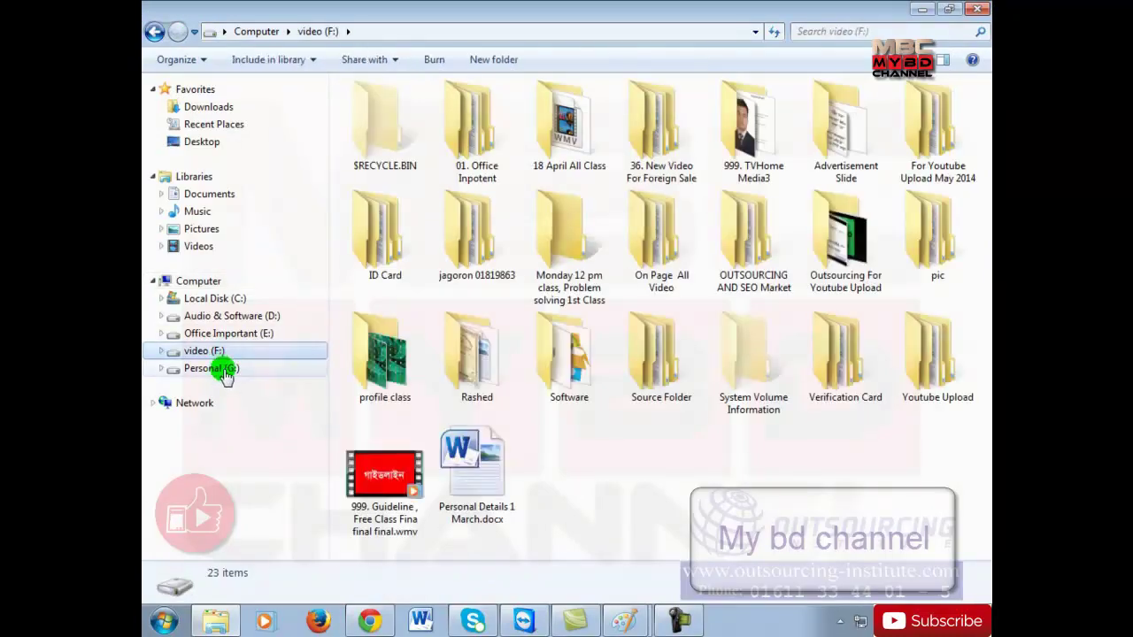
pyautogui.click(224, 372)
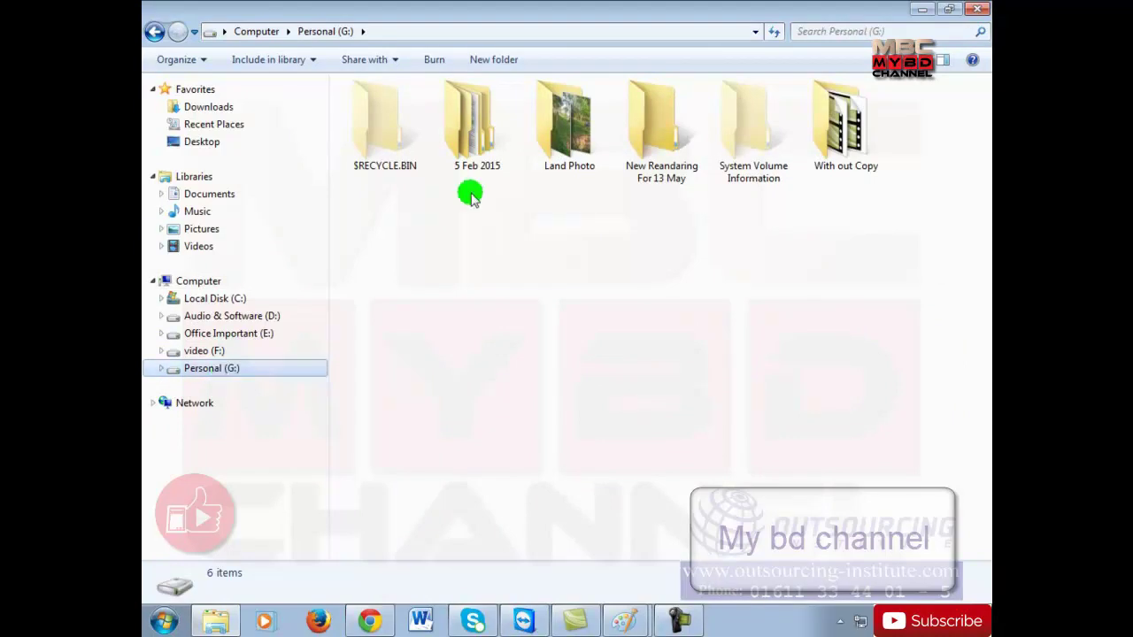
pyautogui.click(977, 9)
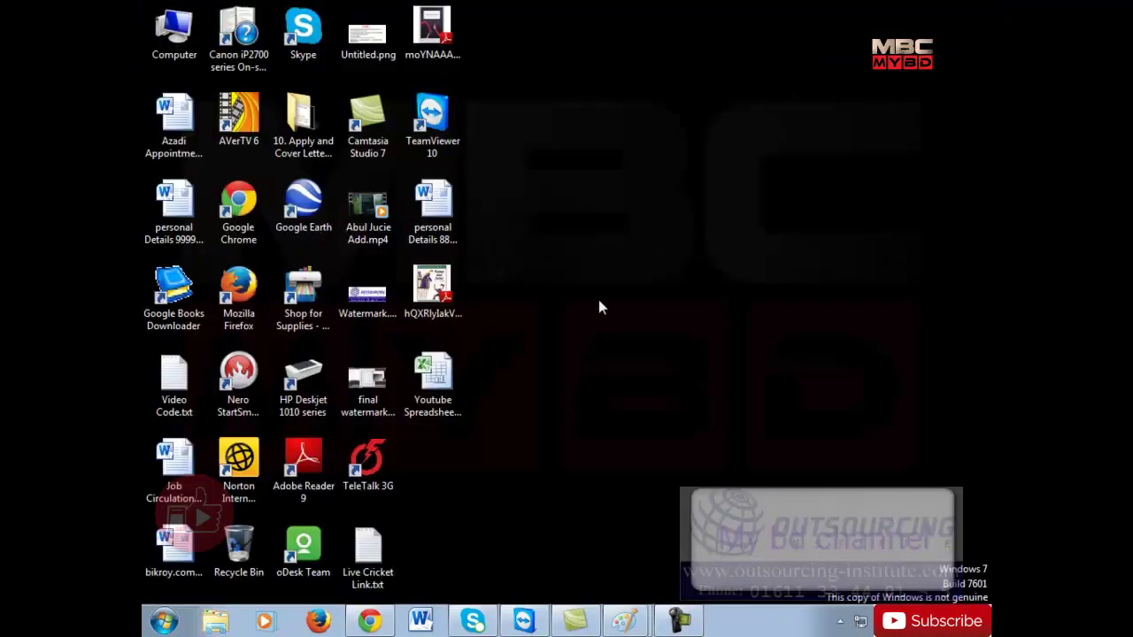